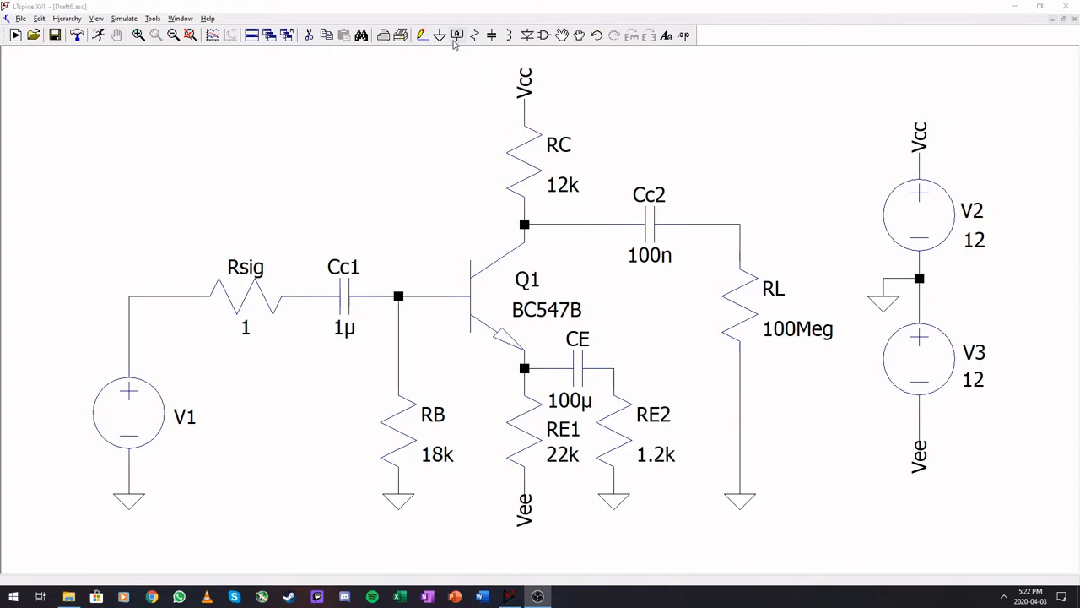
# Set voltage source V1 to a sine wave with 0 V DC offset, 10m amplitude and 1k frequency
pyautogui.click(471, 5)
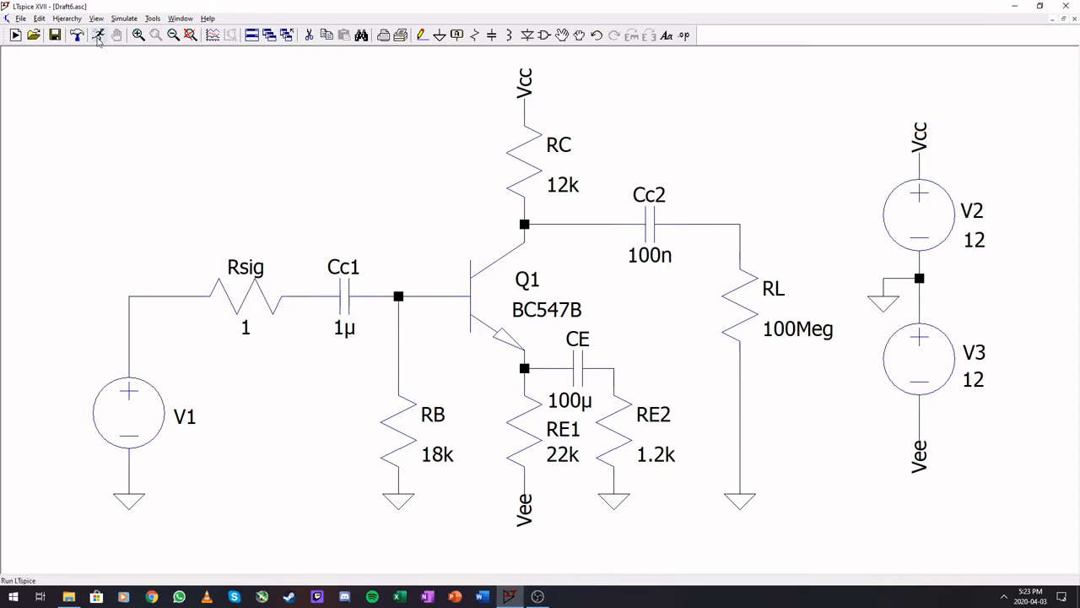
pyautogui.rightClick(134, 415)
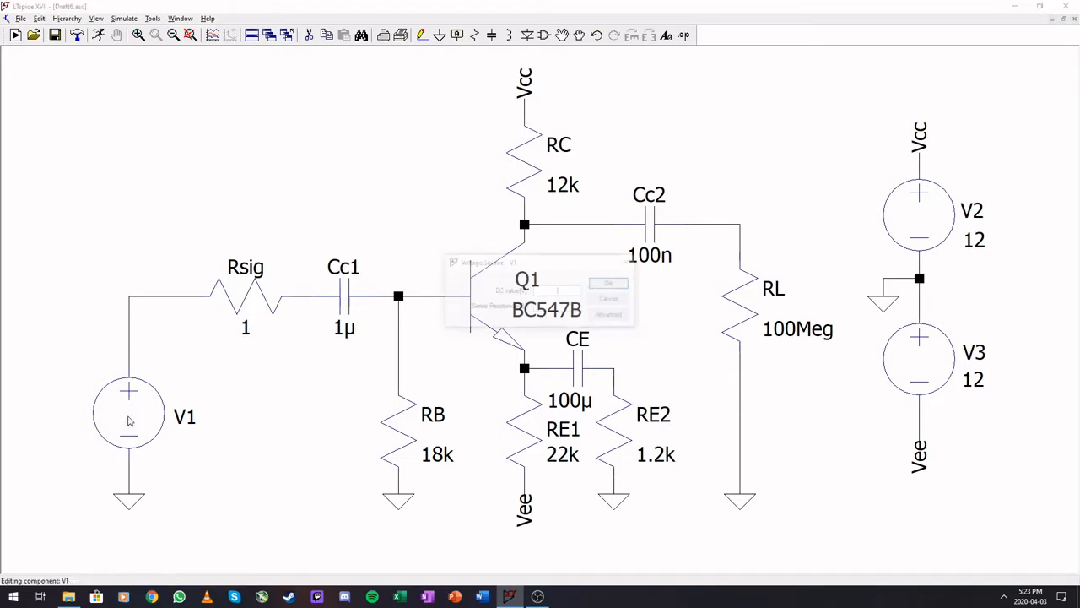
pyautogui.click(612, 314)
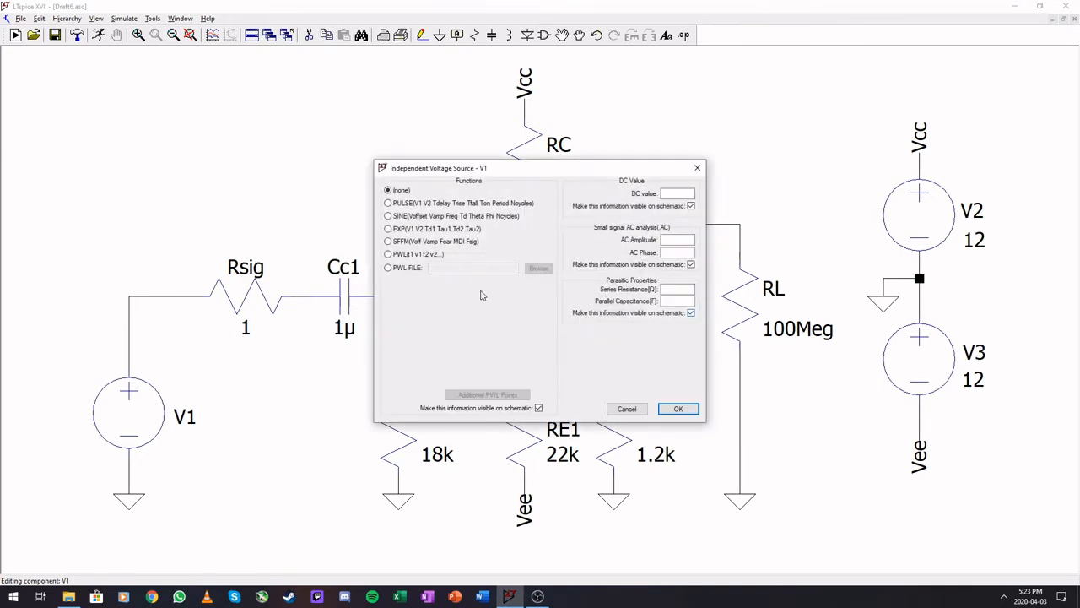
pyautogui.click(388, 216)
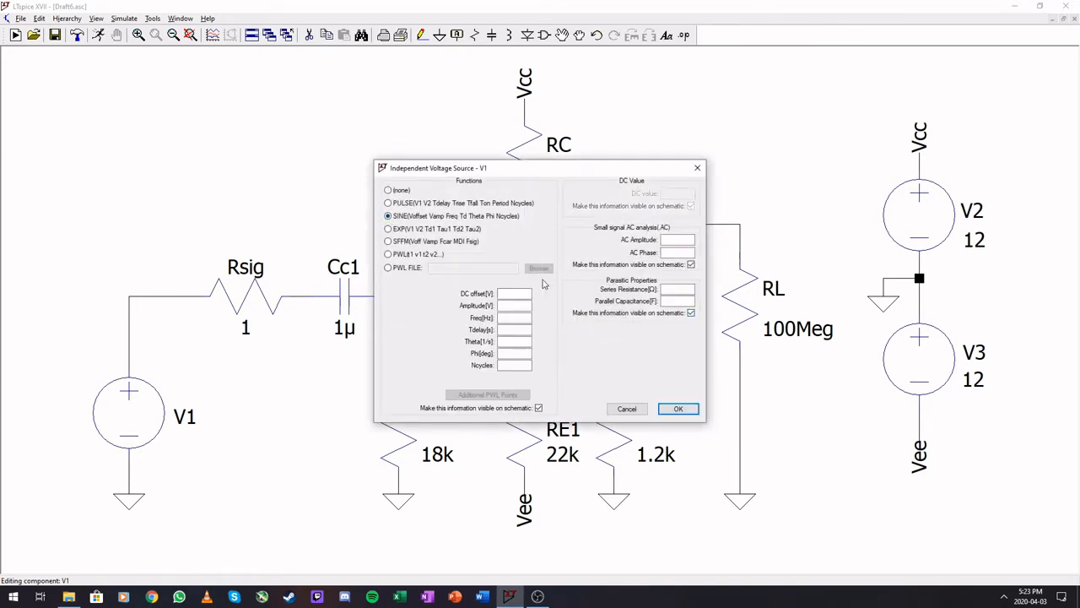
pyautogui.click(518, 306)
pyautogui.press('Return')
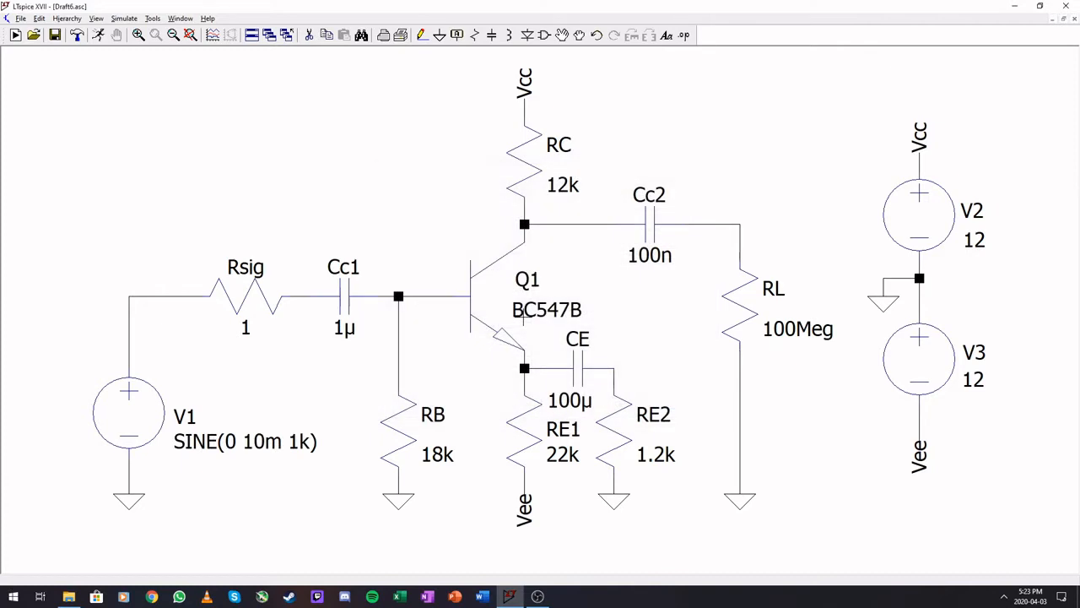
# Run a transient simulation with a stop time of 100m and data saving starting at 90m
pyautogui.click(98, 38)
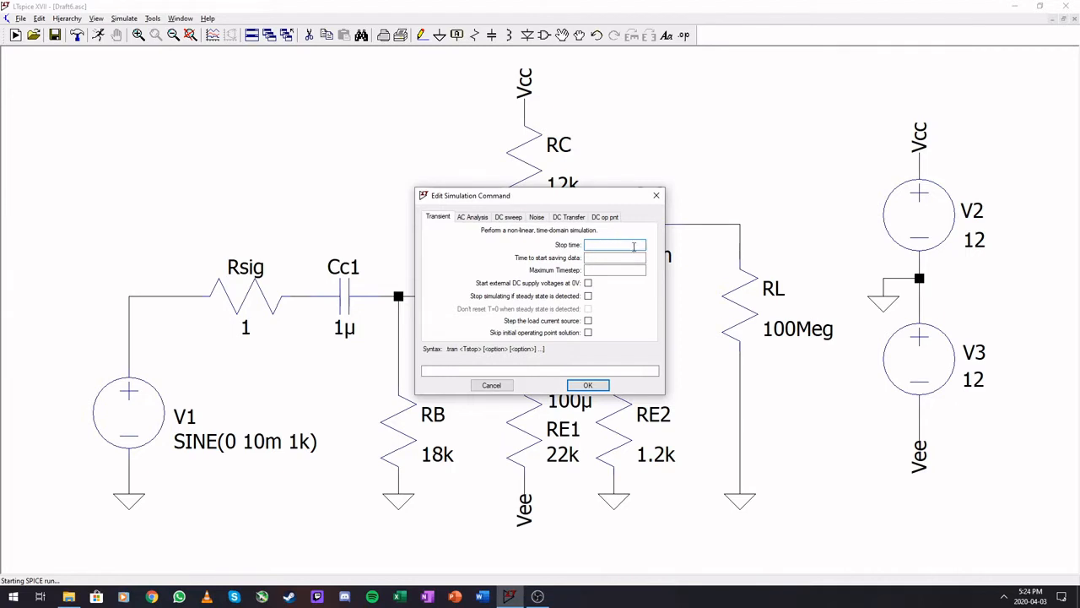
pyautogui.write('100m')
pyautogui.press('Tab')
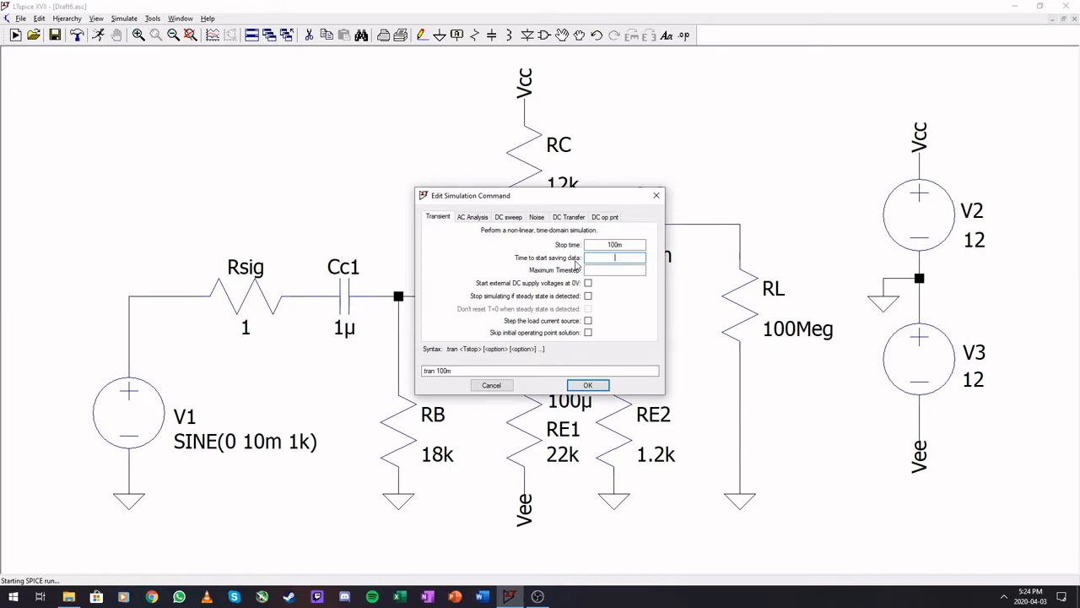
pyautogui.write('90m')
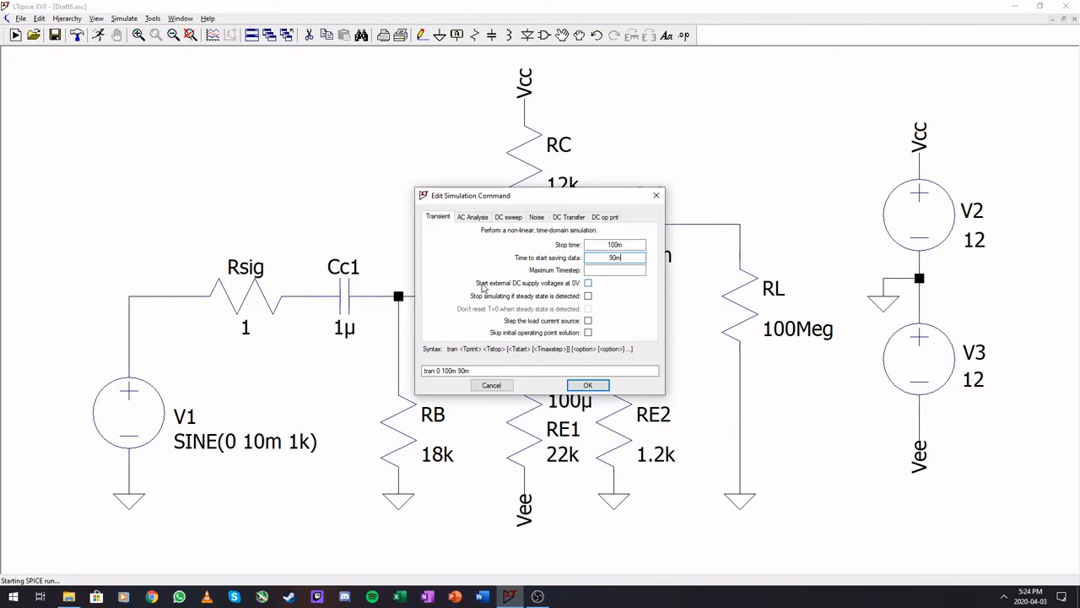
pyautogui.click(515, 286)
pyautogui.click(589, 284)
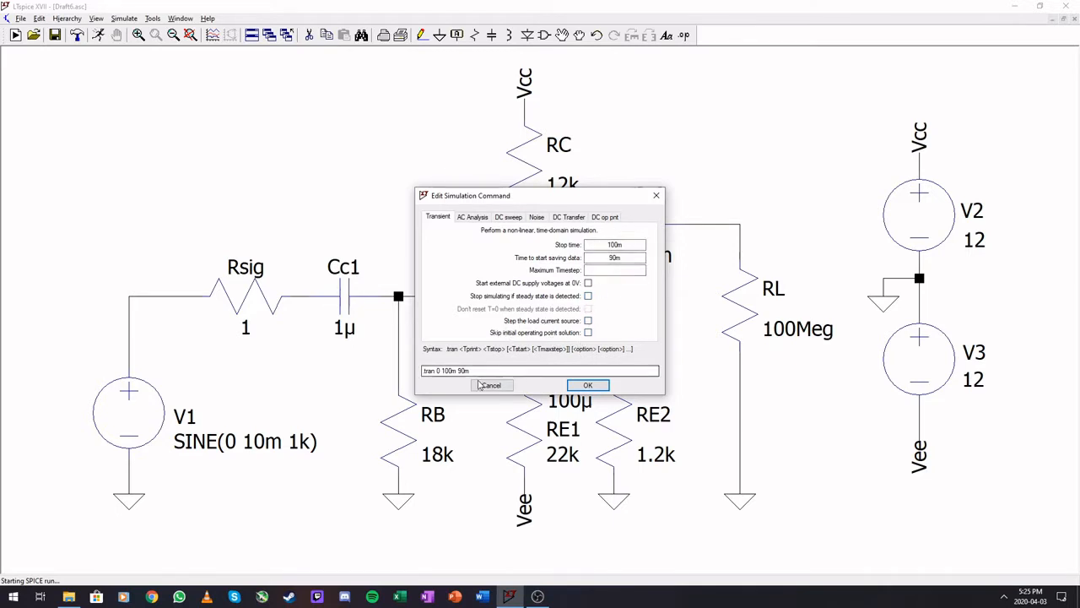
pyautogui.click(585, 385)
pyautogui.click(584, 386)
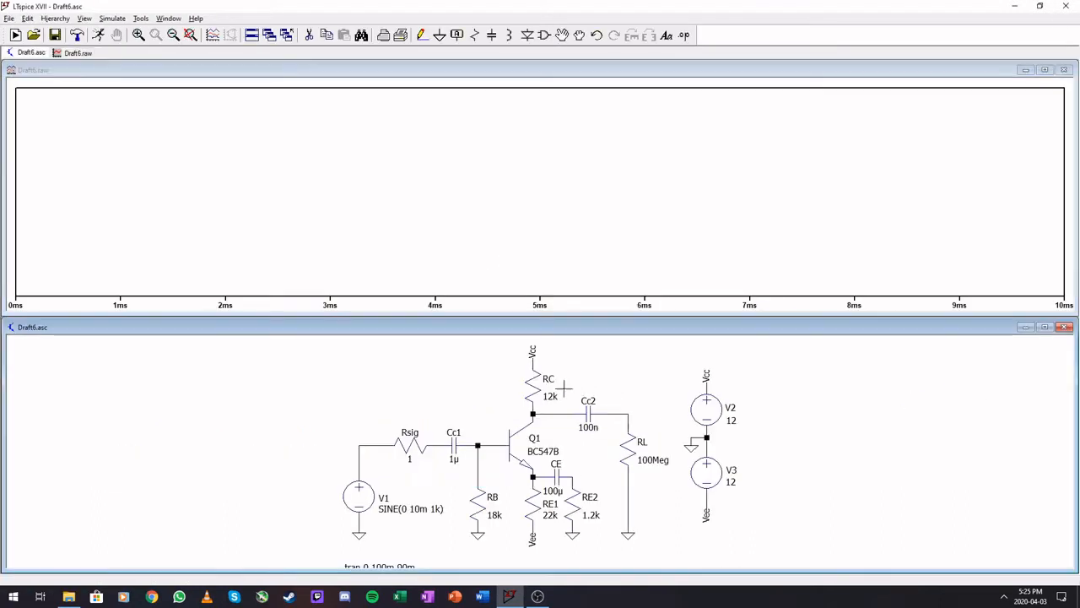
pyautogui.press('space')
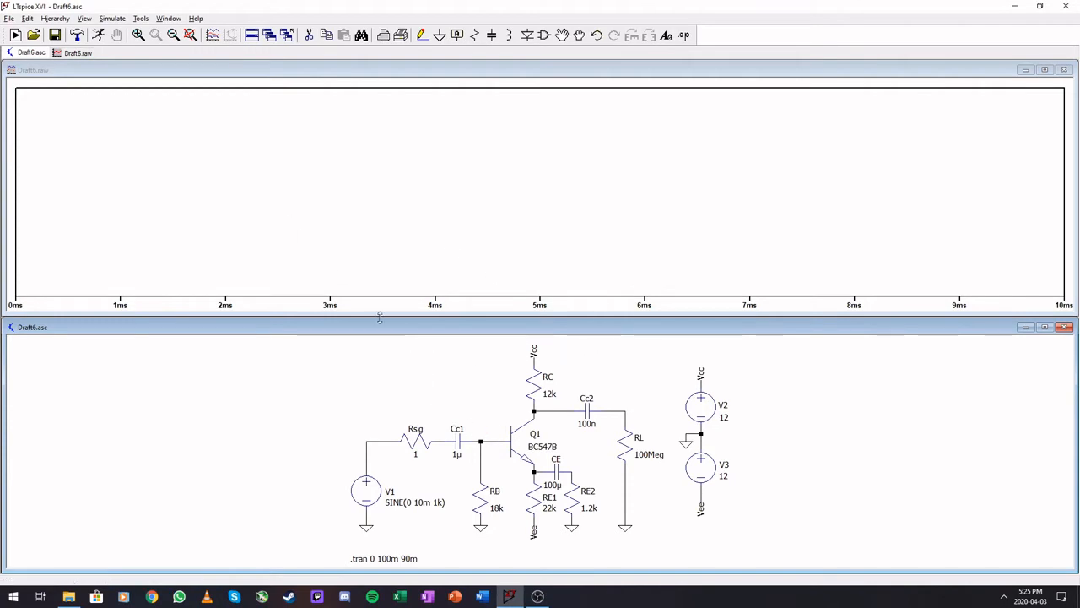
# Plot the base voltage of Q1, replace it with the V1 source voltage, and add the voltage between Rsig and Cc1
pyautogui.click(490, 439)
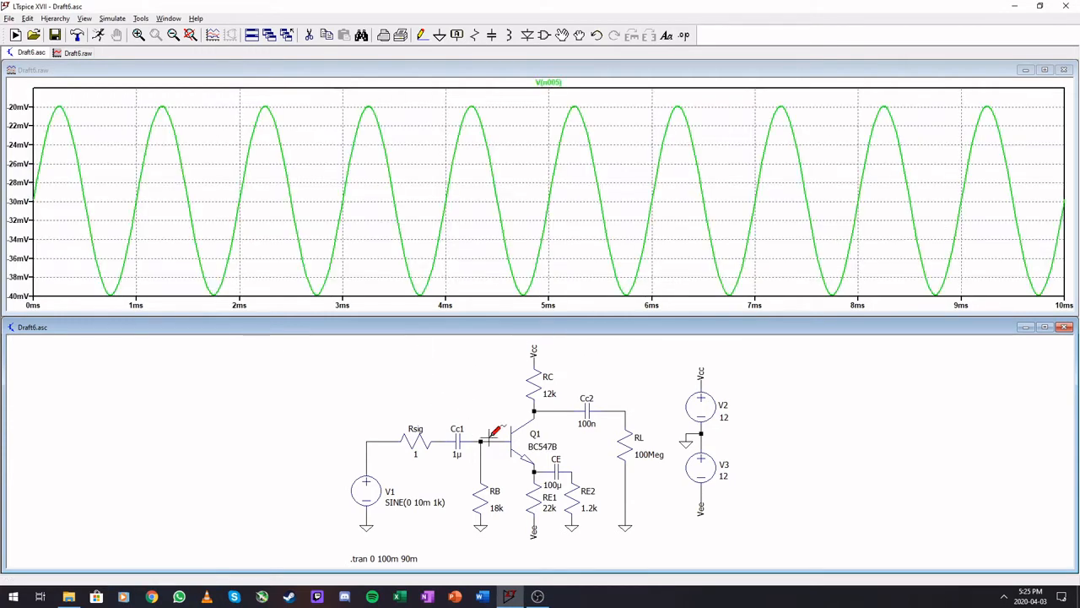
pyautogui.click(382, 439)
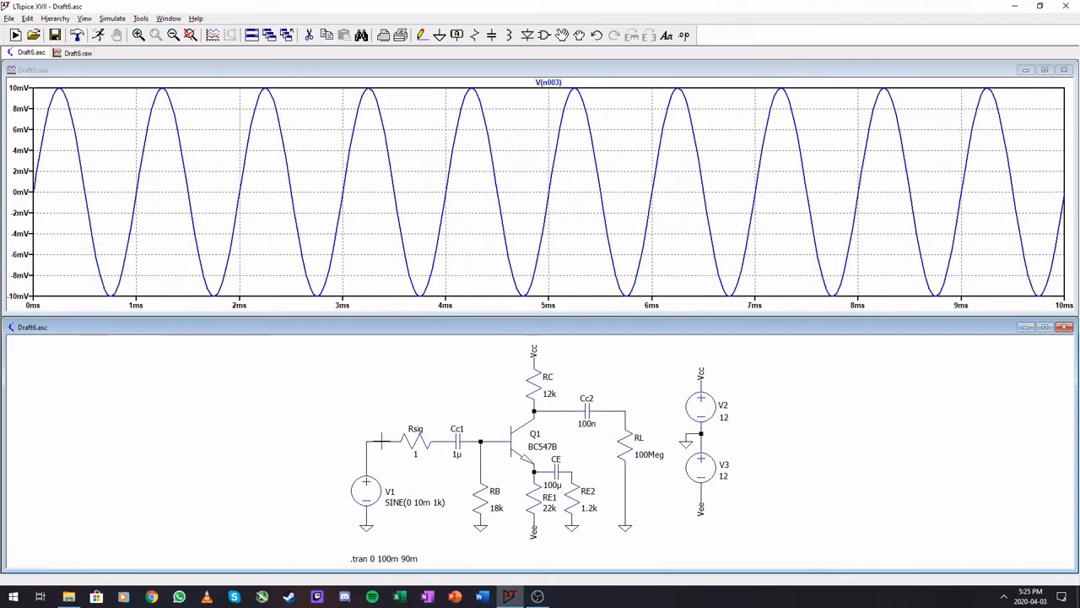
pyautogui.click(381, 439)
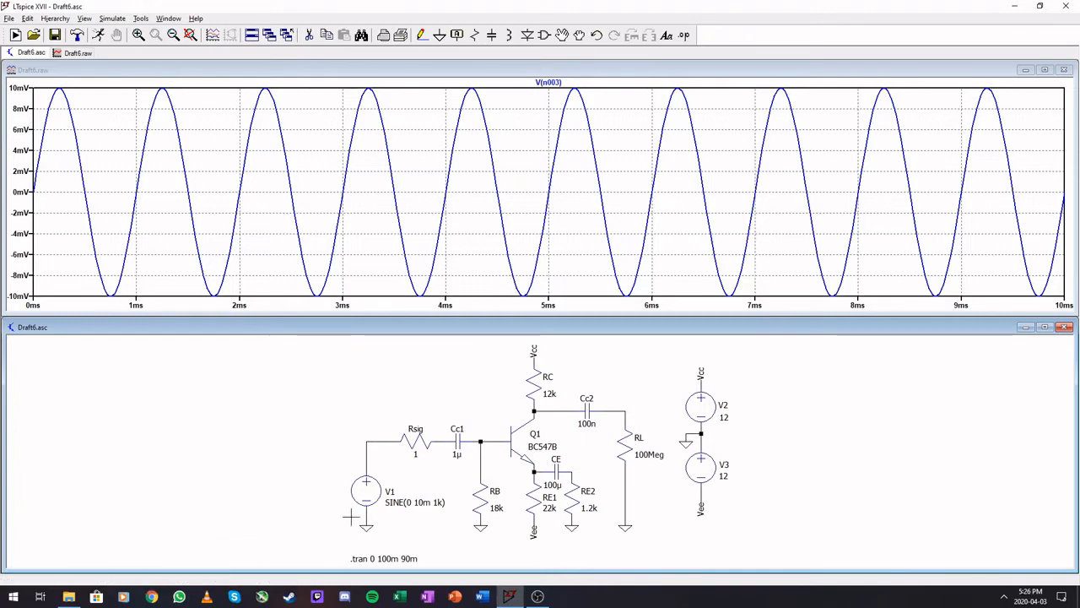
pyautogui.click(448, 438)
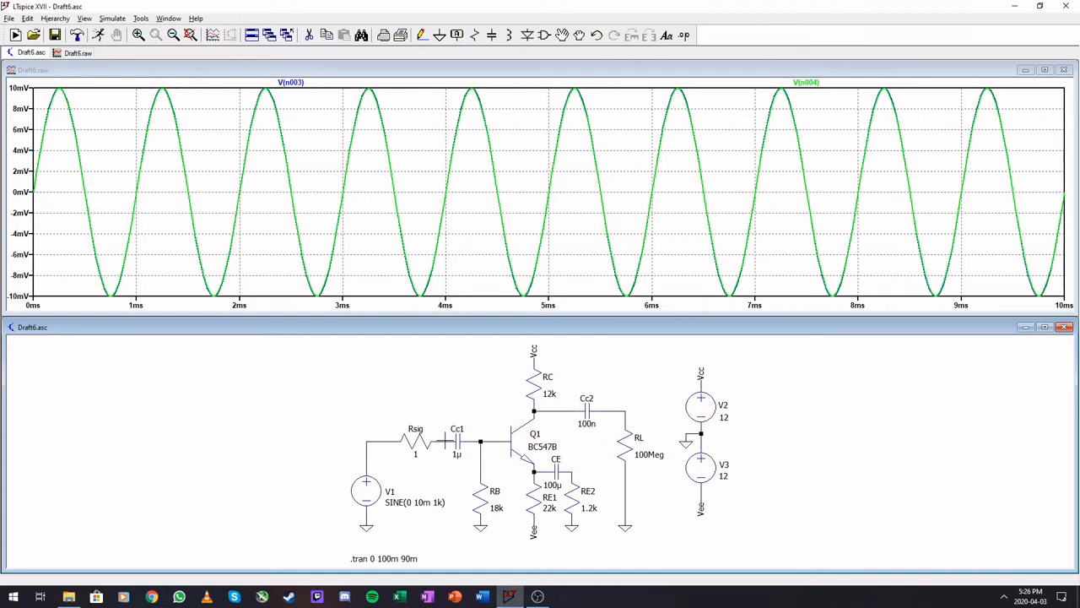
# Plot the load voltage at RL with the source, collector and emitter voltages, ending with only the load and source traces
pyautogui.click(619, 408)
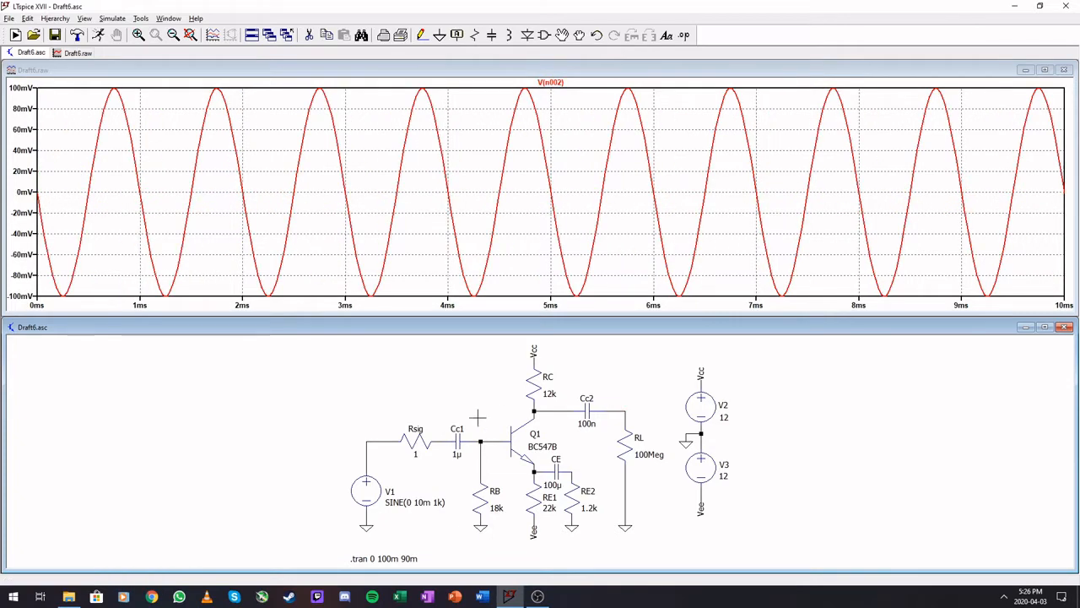
pyautogui.click(376, 441)
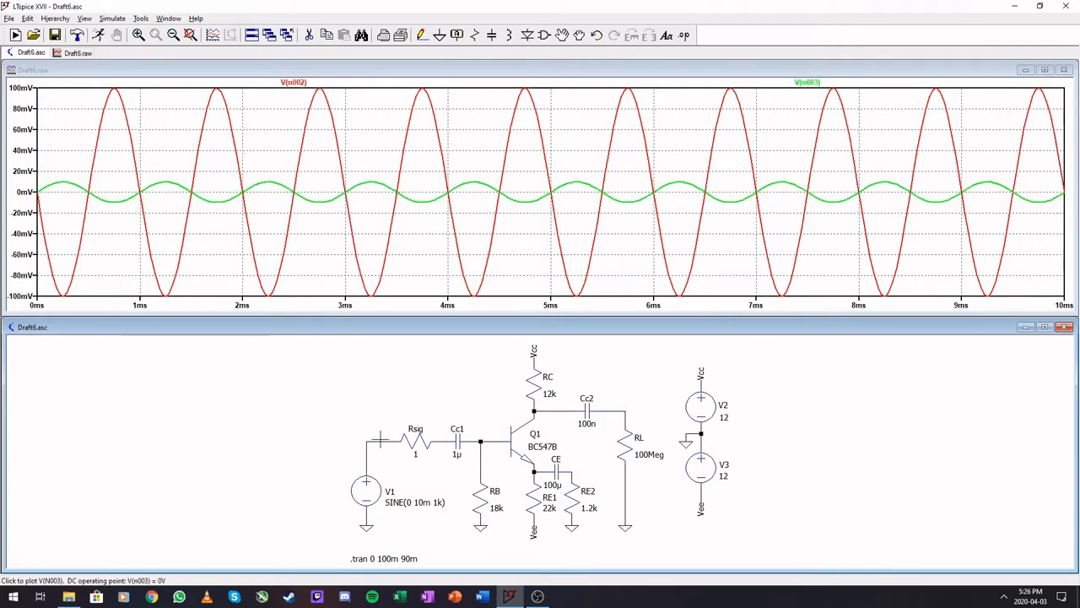
pyautogui.click(554, 408)
pyautogui.click(549, 470)
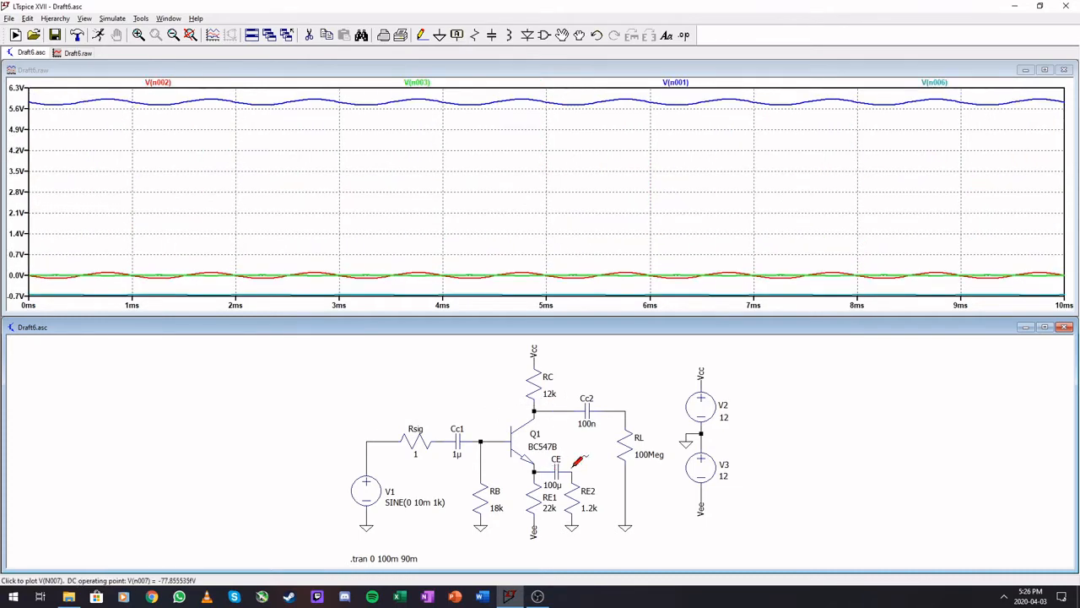
pyautogui.click(621, 411)
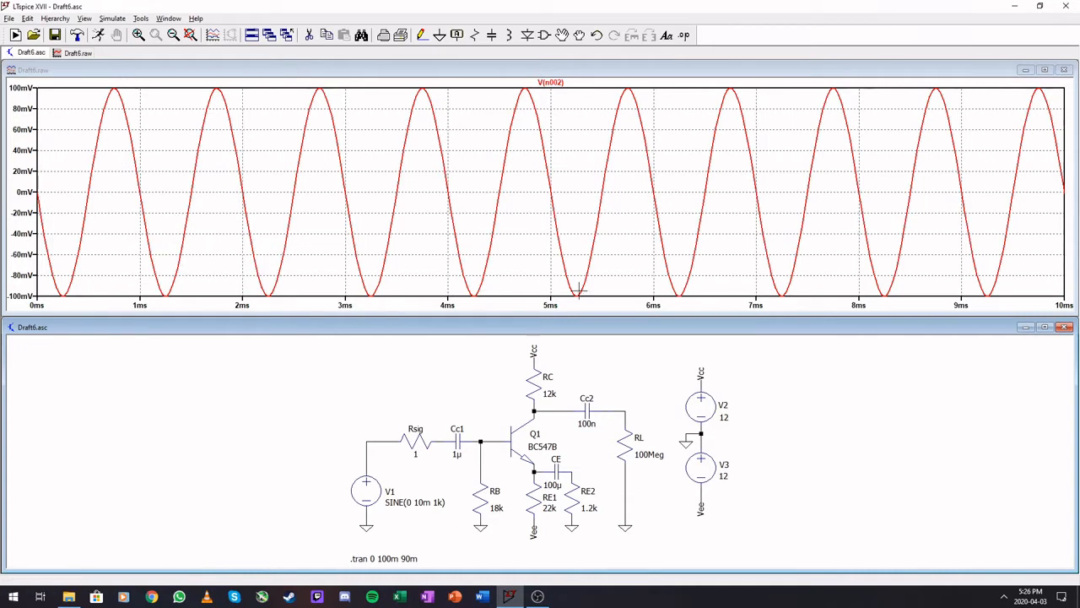
pyautogui.click(374, 439)
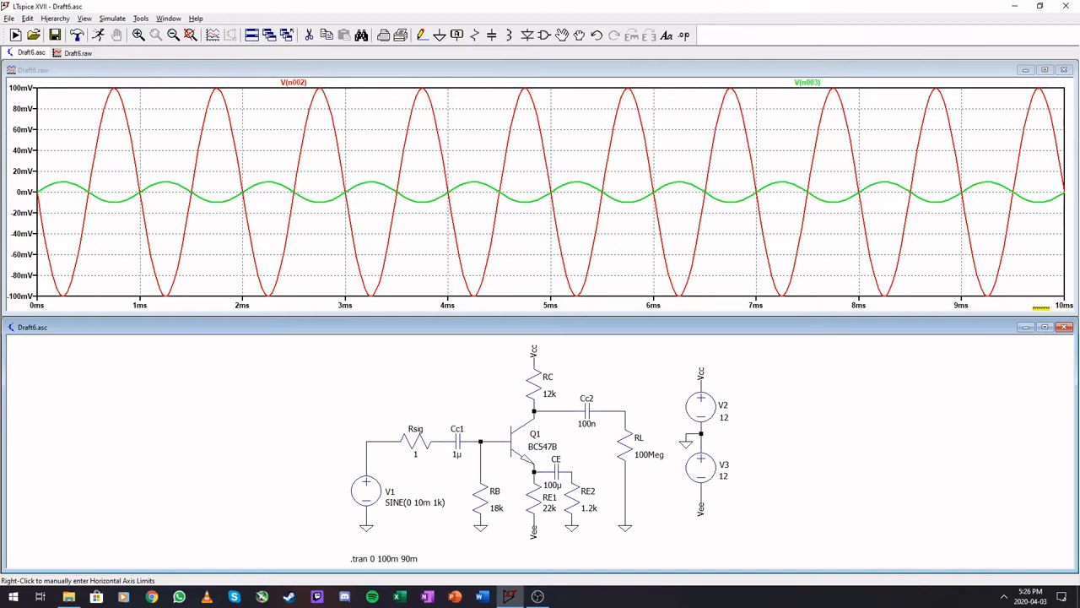
# Clear the transient analysis's time to start saving data and rerun the simulation over the full 100m
pyautogui.rightClick(386, 560)
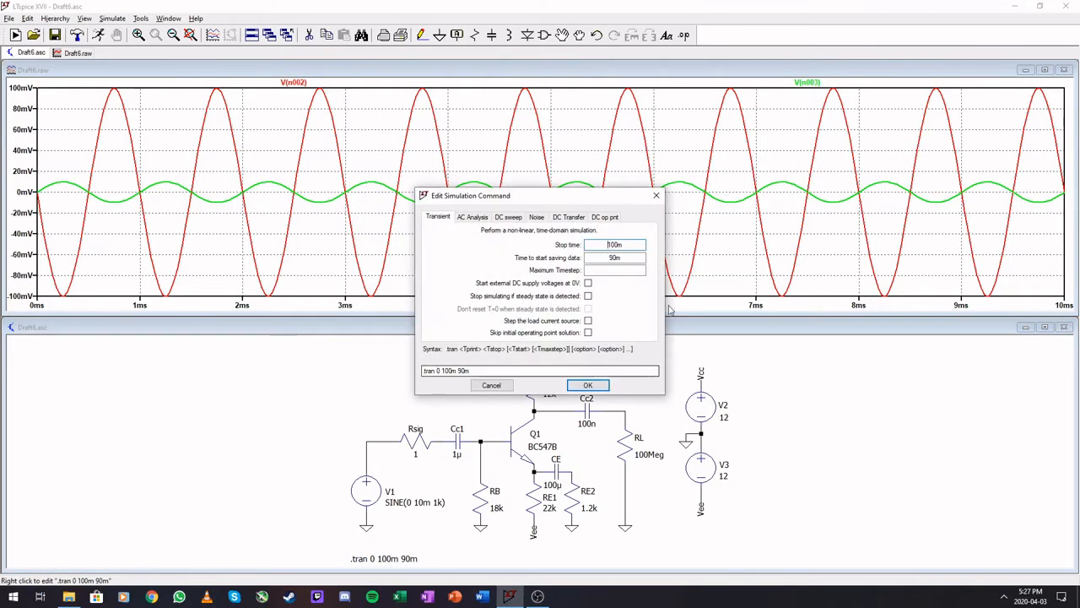
pyautogui.moveTo(641, 257); pyautogui.dragTo(583, 257)
pyautogui.press('BackSpace')
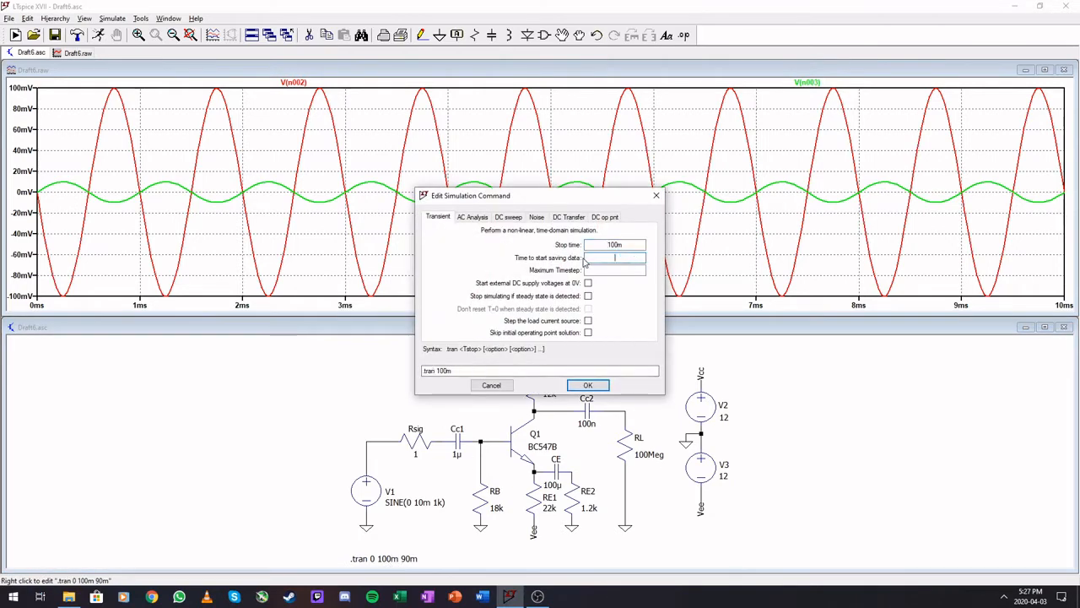
pyautogui.click(598, 388)
pyautogui.click(98, 35)
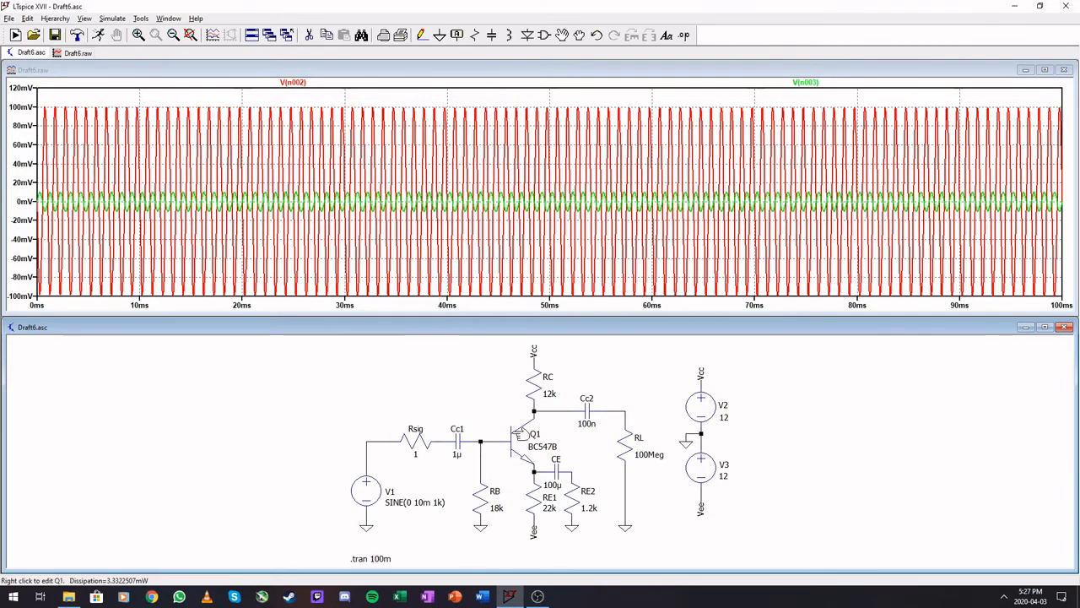
# Examine the base voltage of Q1 and the collector voltage over the whole simulated time span
pyautogui.click(480, 440)
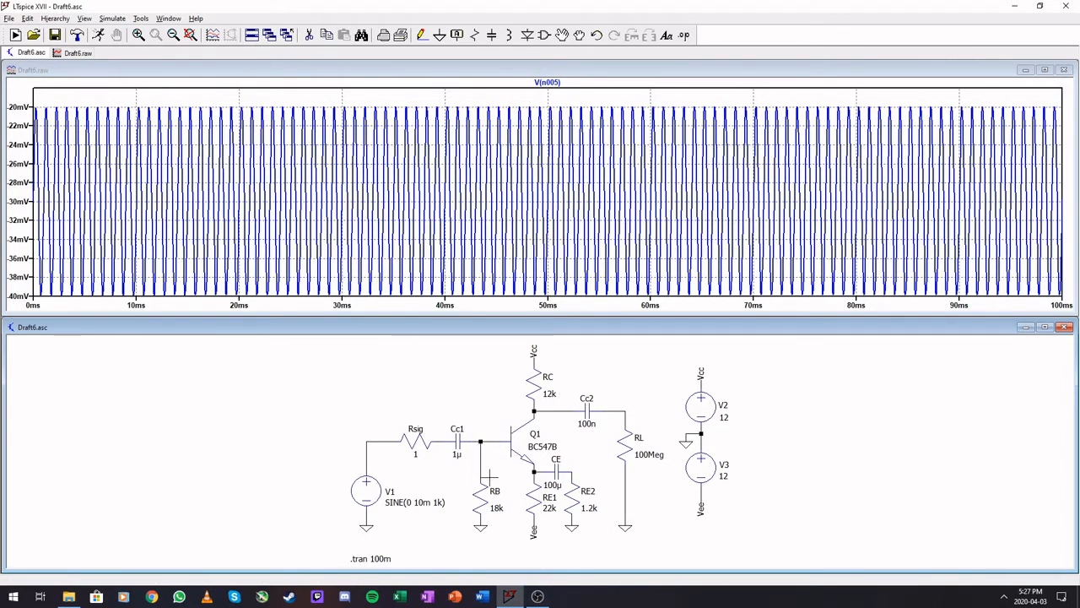
pyautogui.click(571, 406)
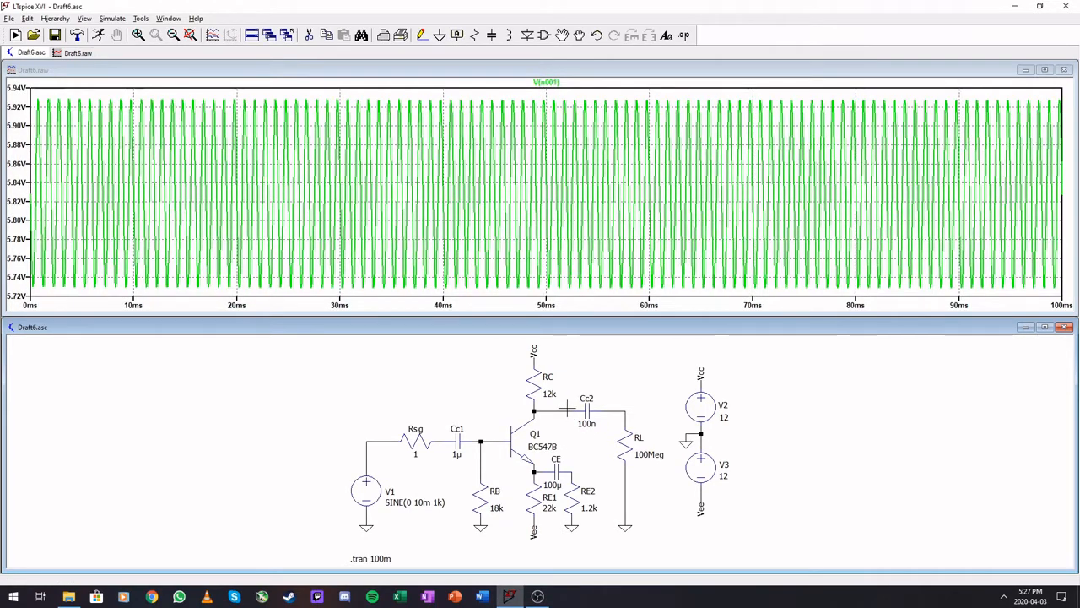
# Set the transient analysis's time to start saving data to 90m and rerun the simulation
pyautogui.rightClick(371, 560)
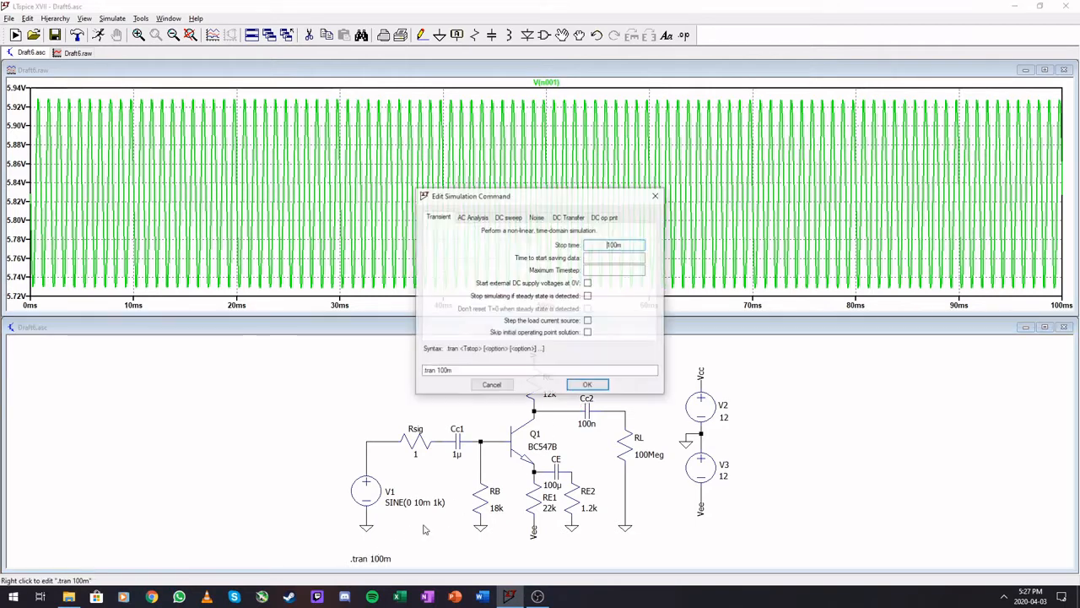
pyautogui.click(612, 258)
pyautogui.write('90')
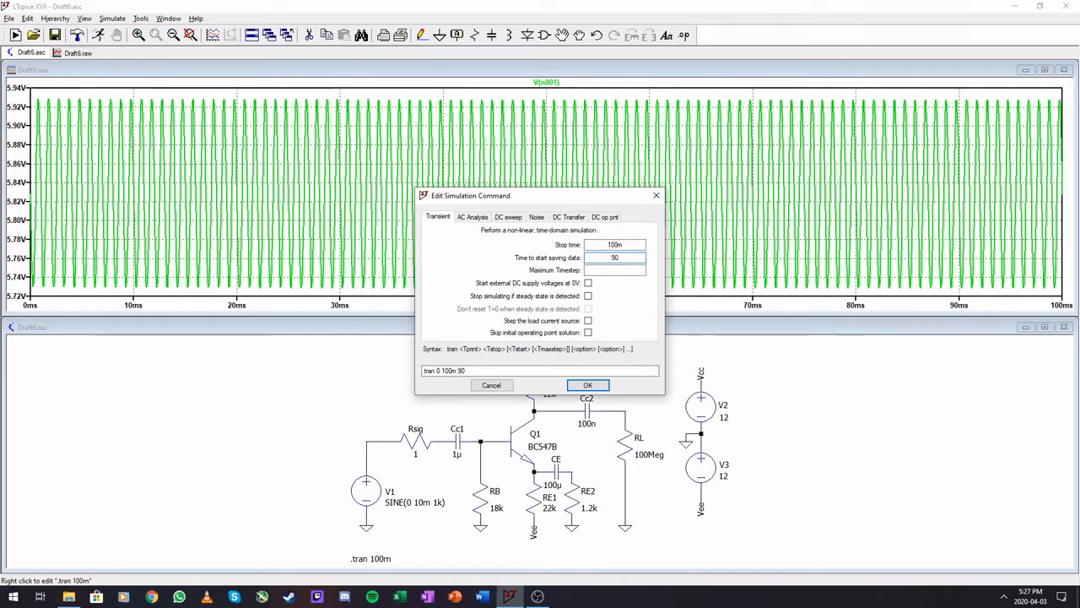
pyautogui.write('m')
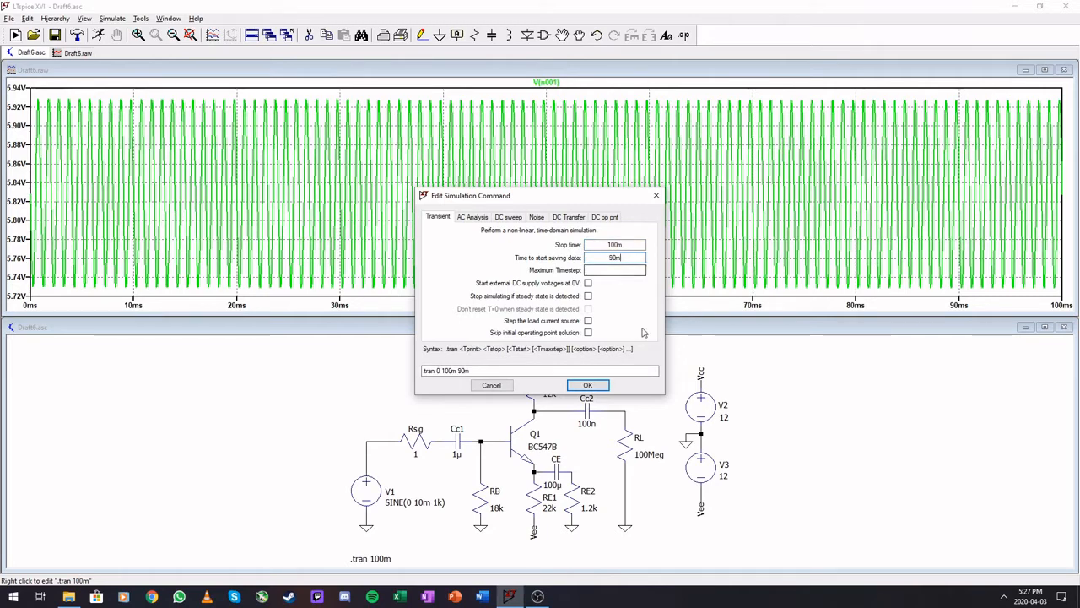
pyautogui.click(588, 385)
pyautogui.click(98, 35)
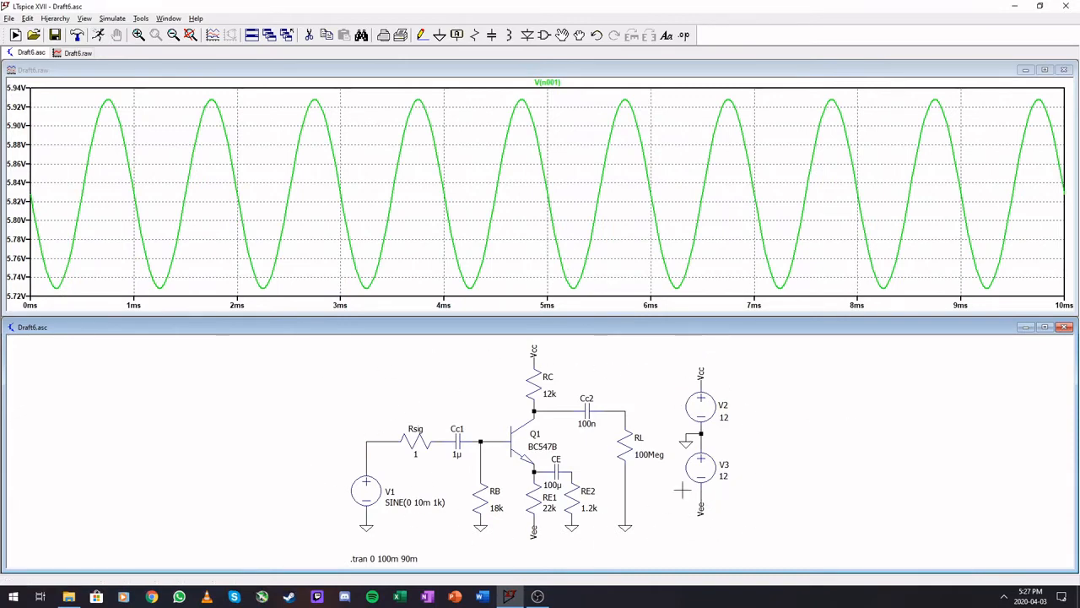
# Compare the voltages on both sides of Cc2 by plotting the load and collector nodes, ending with the load voltage alone
pyautogui.click(626, 405)
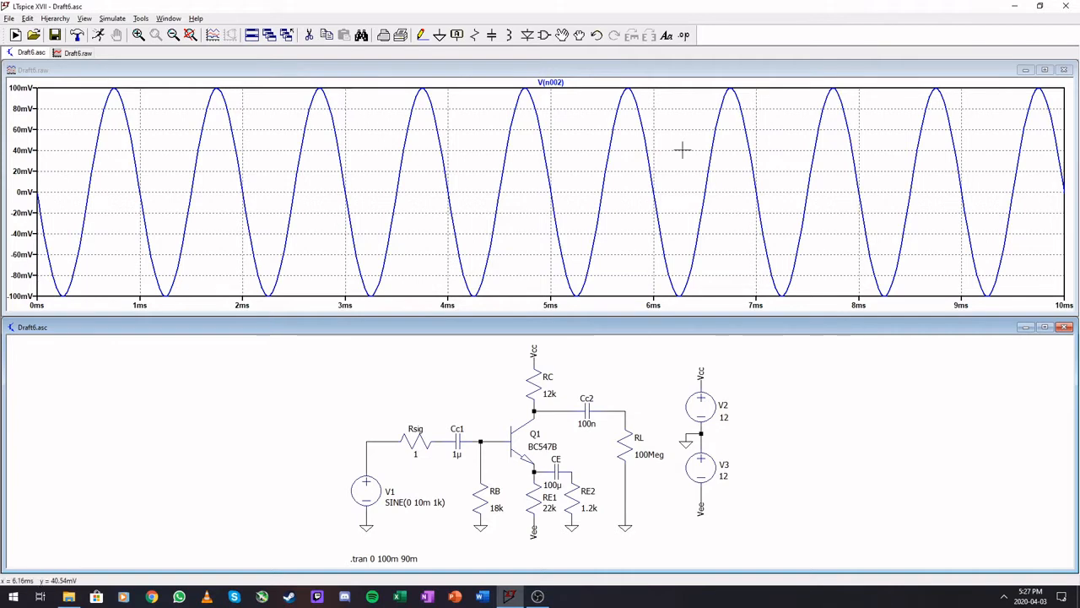
pyautogui.click(553, 410)
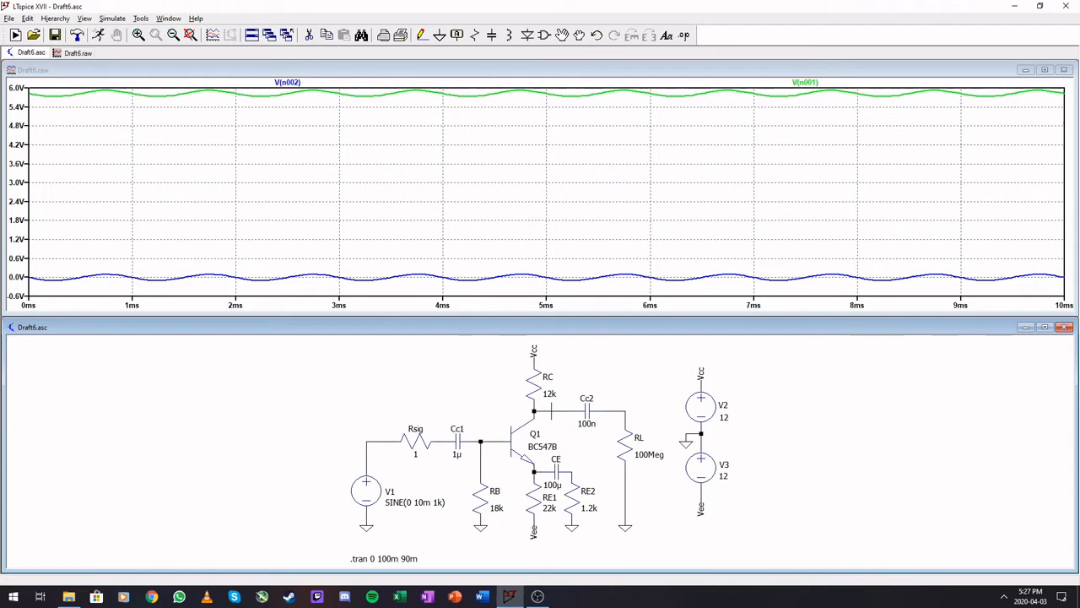
pyautogui.click(552, 411)
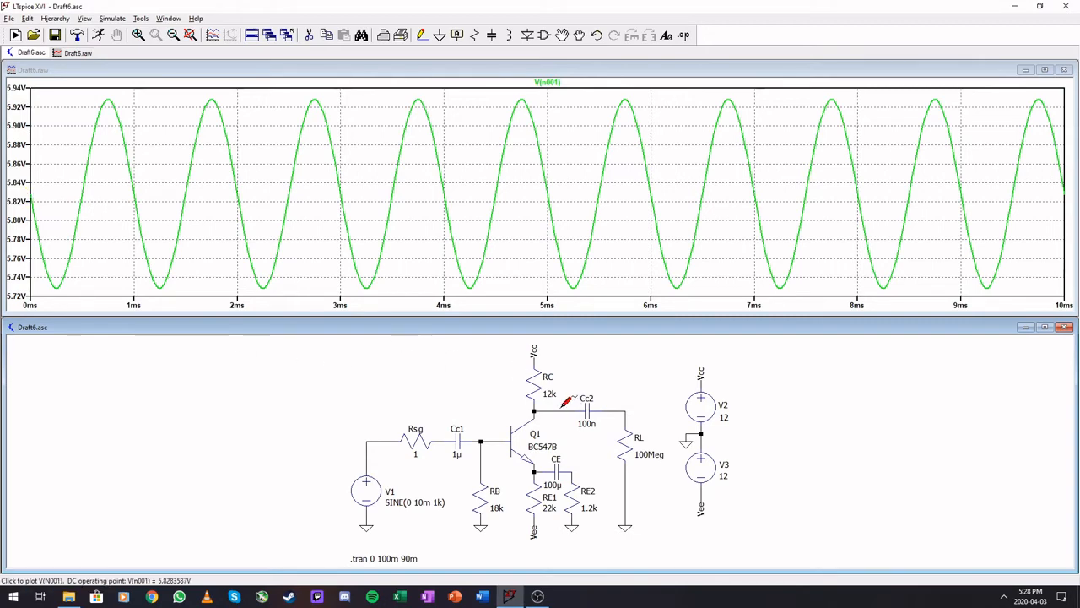
pyautogui.click(616, 409)
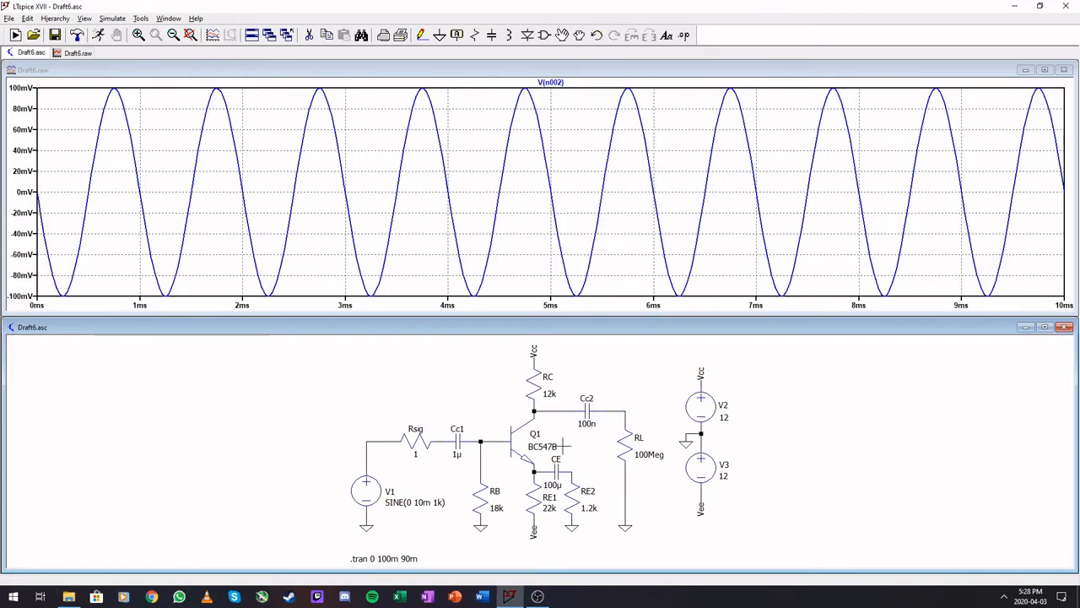
# Set the value of resistor Rsig to 12k
pyautogui.rightClick(415, 454)
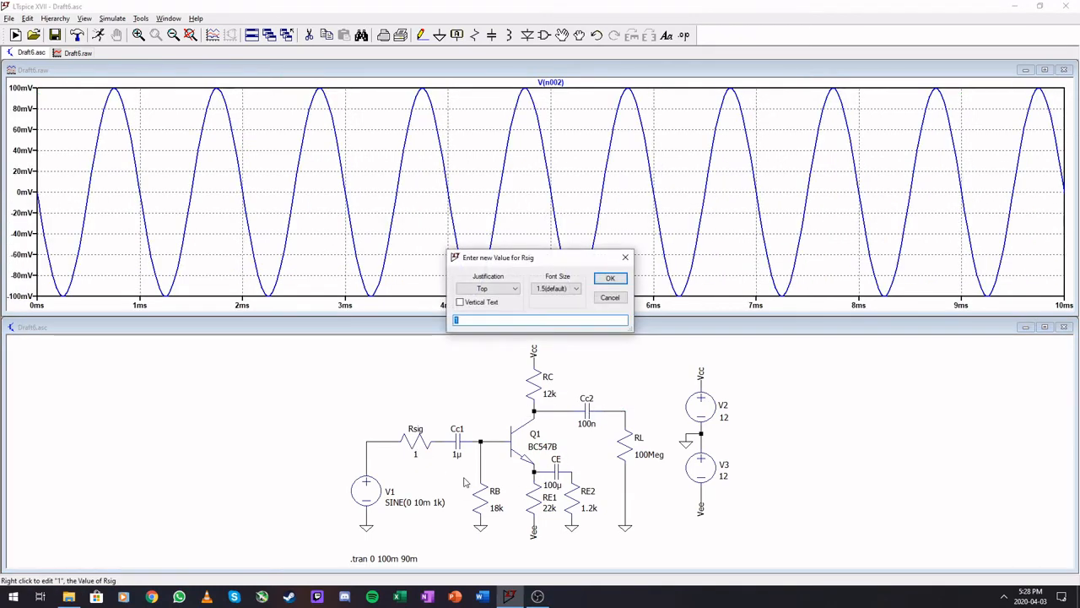
pyautogui.write('12k')
pyautogui.press('Return')
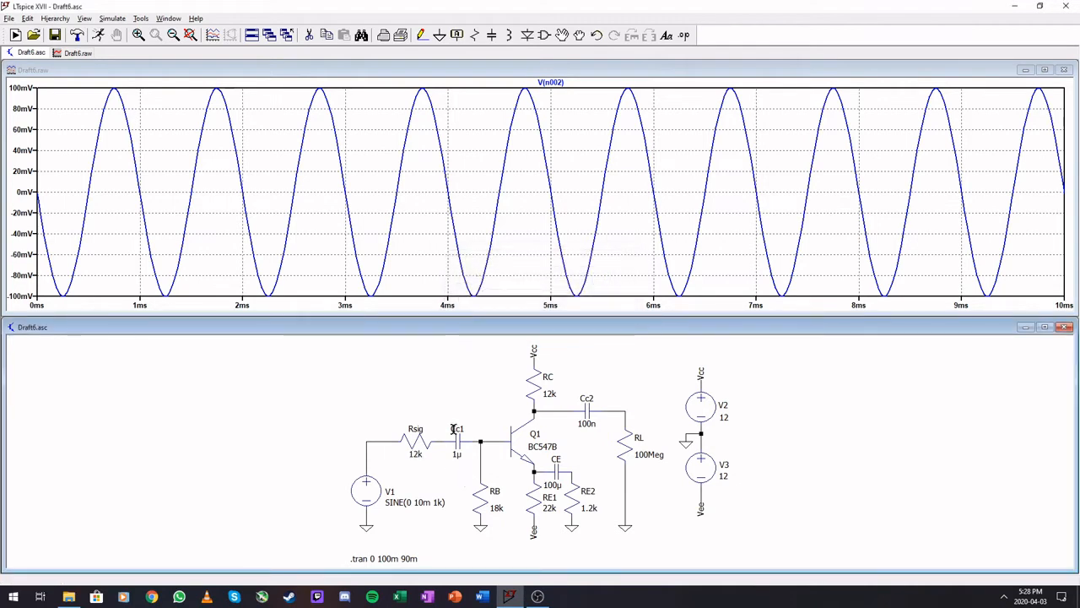
# Run the simulation with the current Rsig value, change Rsig to 18k and run it again
pyautogui.click(98, 35)
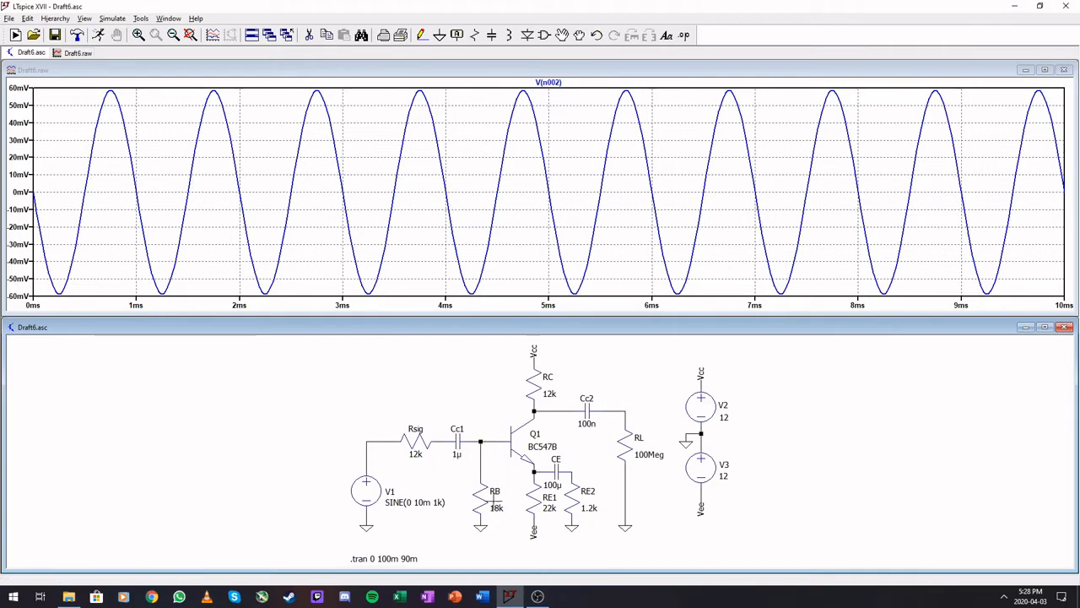
pyautogui.rightClick(414, 453)
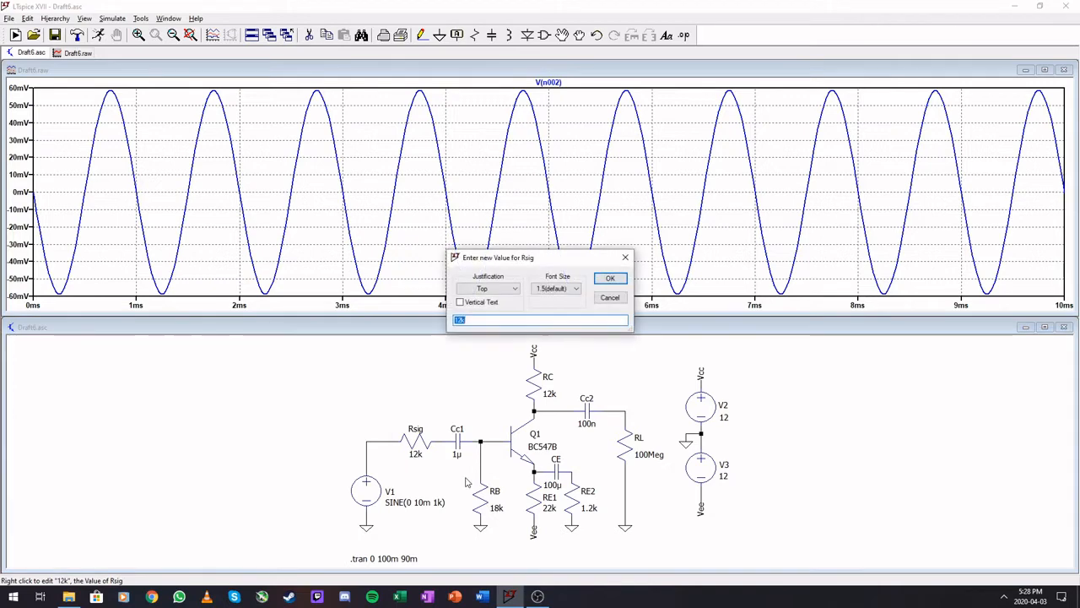
pyautogui.write('18k')
pyautogui.press('Return')
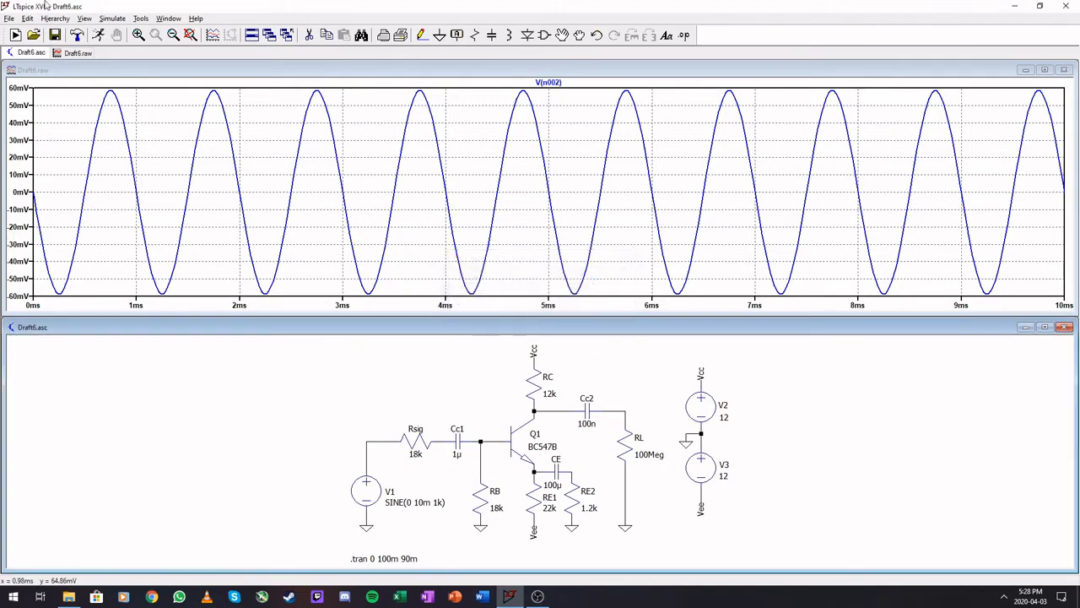
pyautogui.click(99, 35)
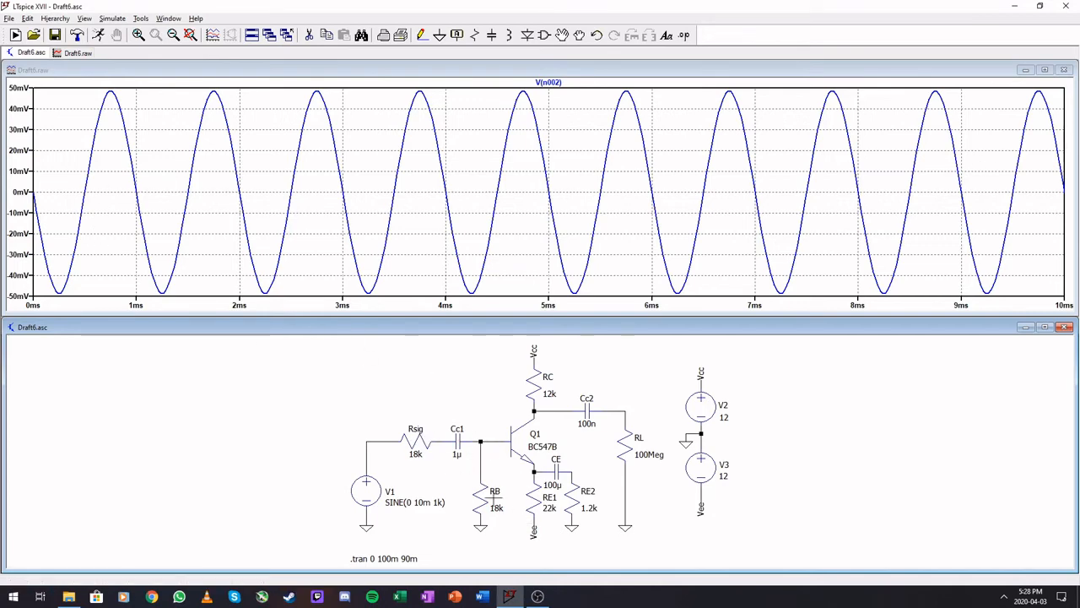
# Set the load resistor RL to 12k and rerun the simulation
pyautogui.rightClick(646, 454)
pyautogui.write('12k')
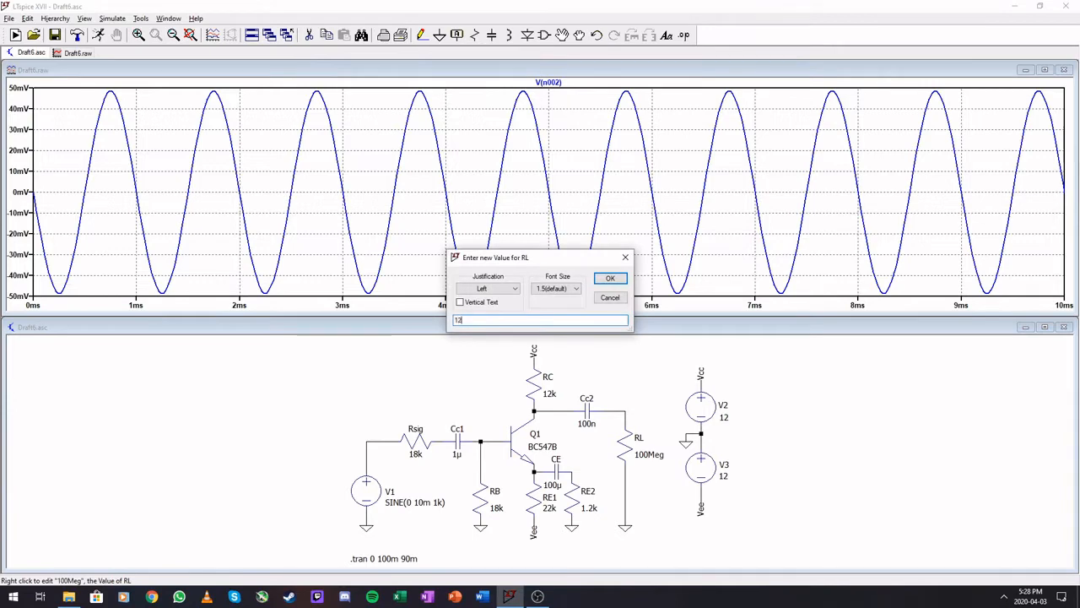
pyautogui.press('Return')
pyautogui.click(97, 35)
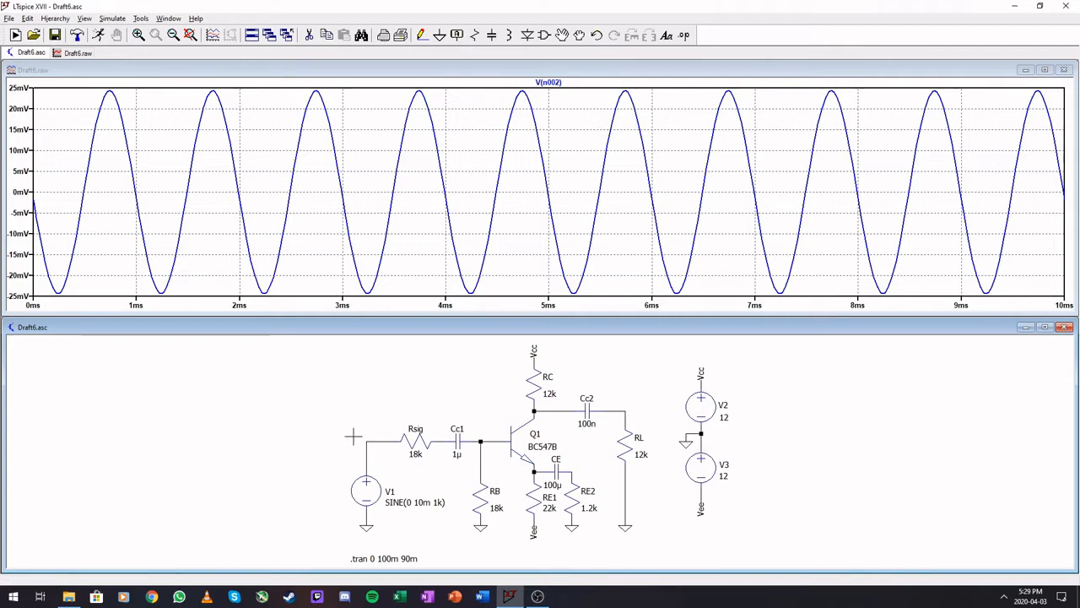
# Set Rsig to 100 and the load resistor RL to 100k, and rerun the simulation
pyautogui.rightClick(415, 453)
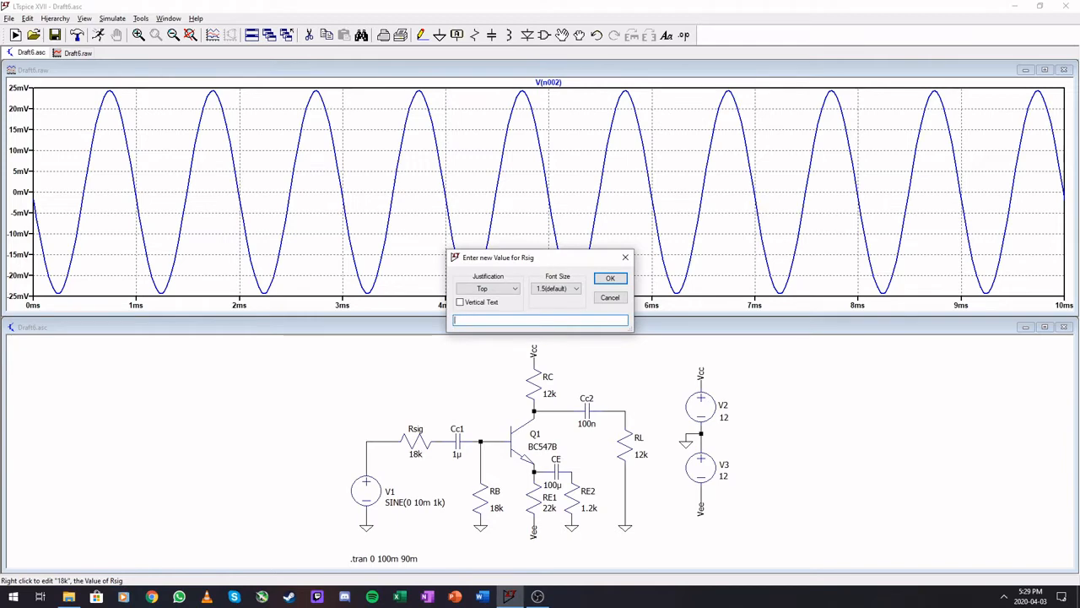
pyautogui.write('00')
pyautogui.press('Return')
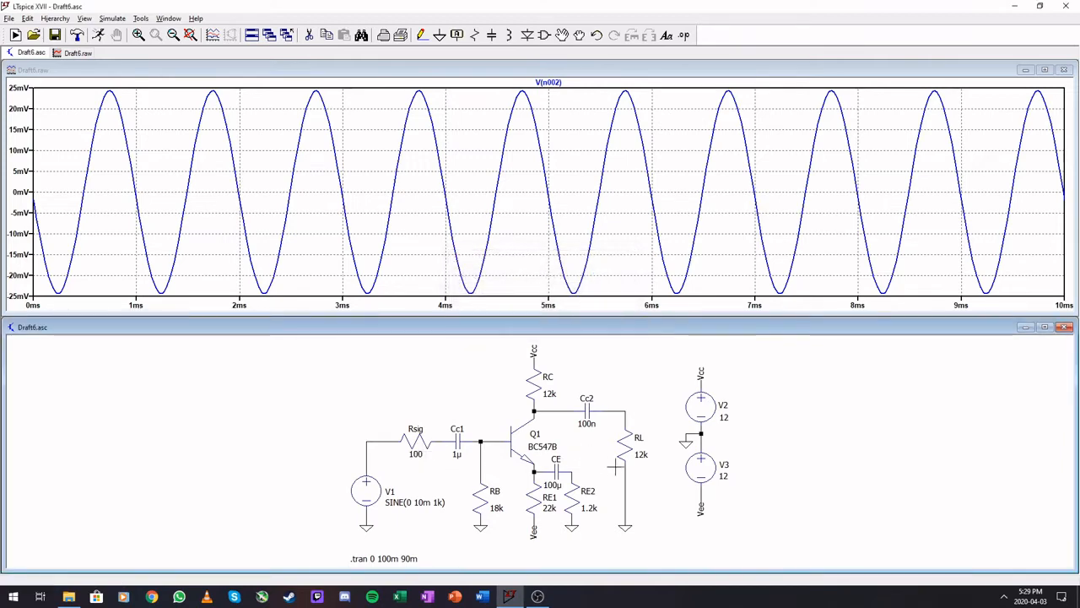
pyautogui.rightClick(642, 454)
pyautogui.write('100k')
pyautogui.press('Return')
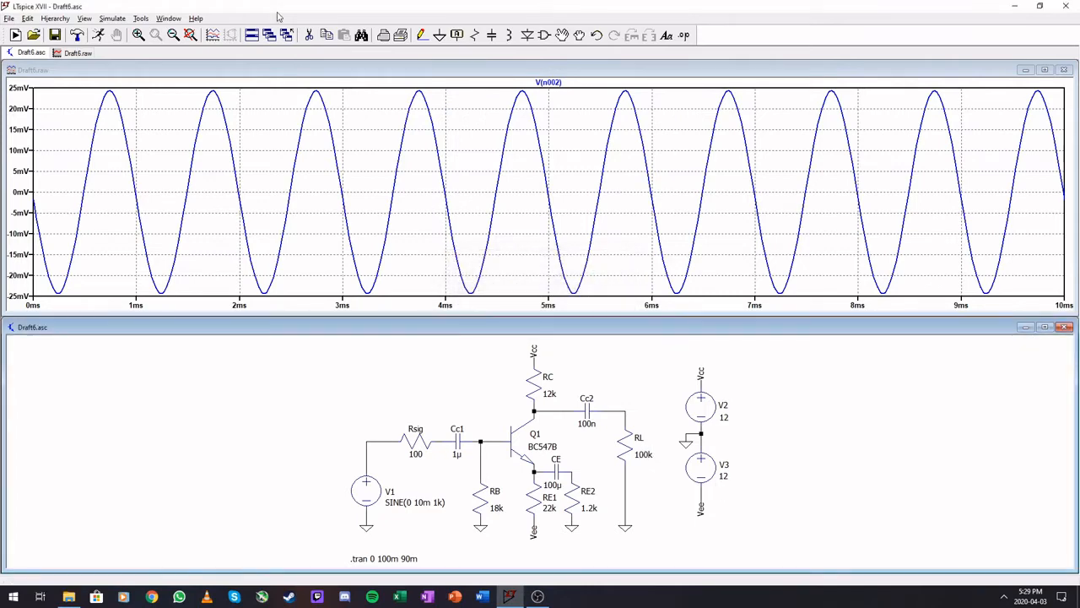
pyautogui.click(98, 36)
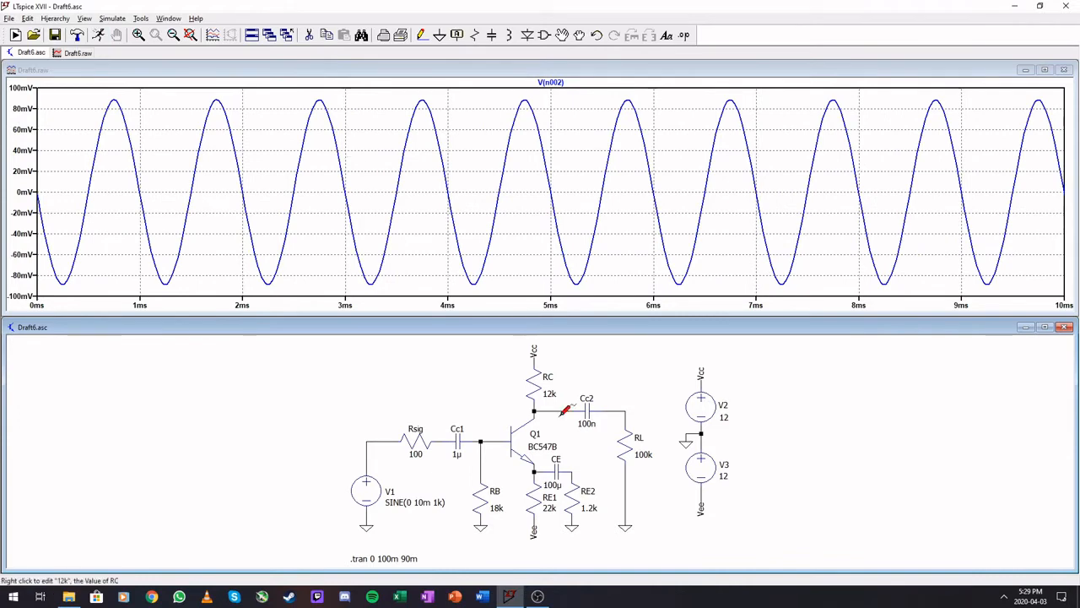
# Plot the voltages on both sides of Rsig with the load voltage, then view the source and collector voltages individually
pyautogui.click(391, 440)
pyautogui.click(442, 440)
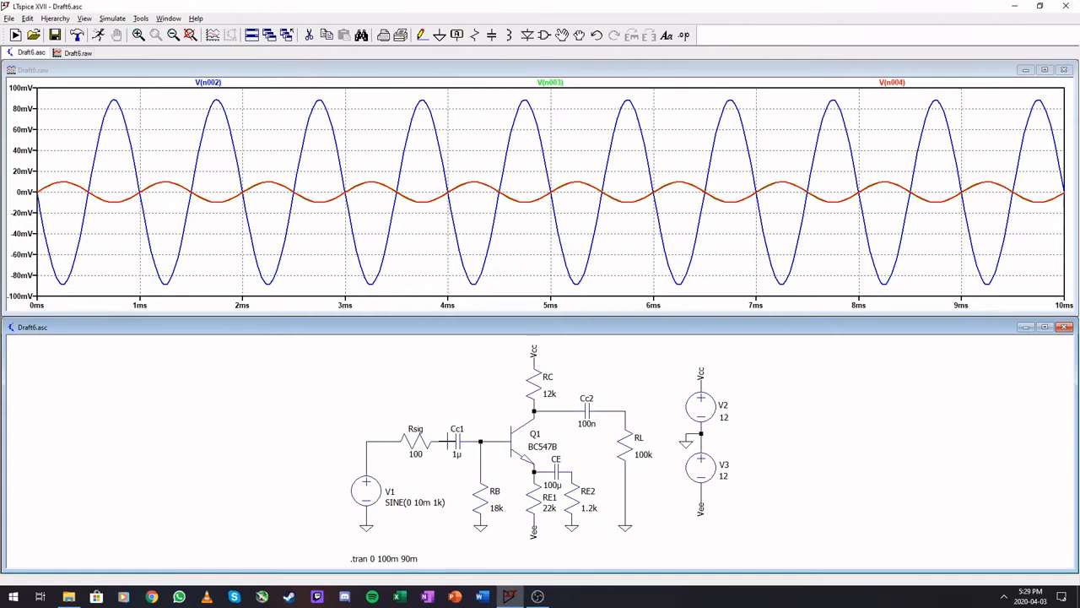
pyautogui.click(378, 440)
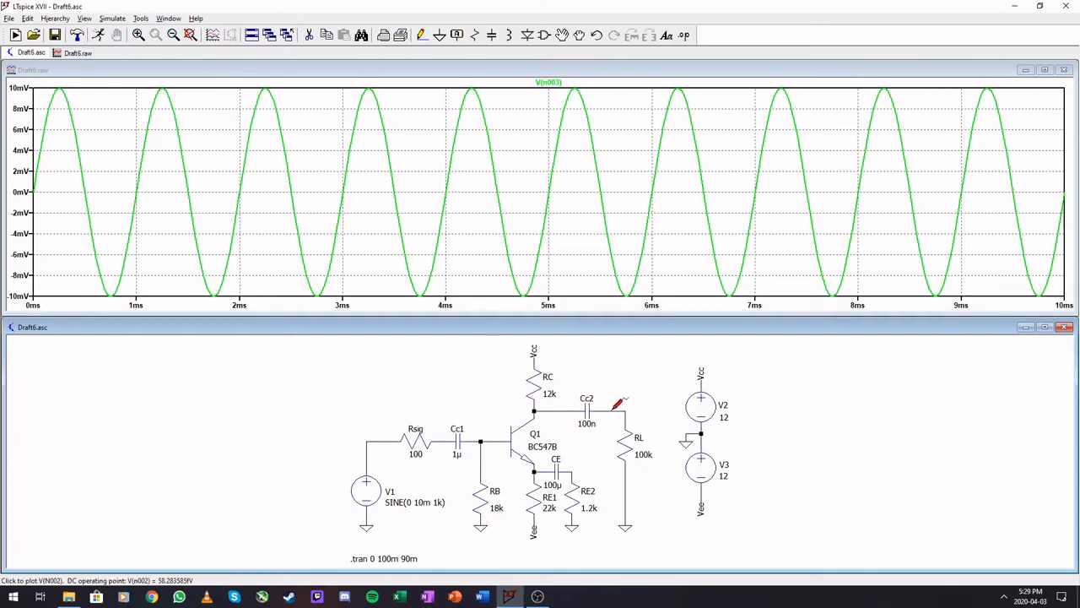
pyautogui.click(544, 409)
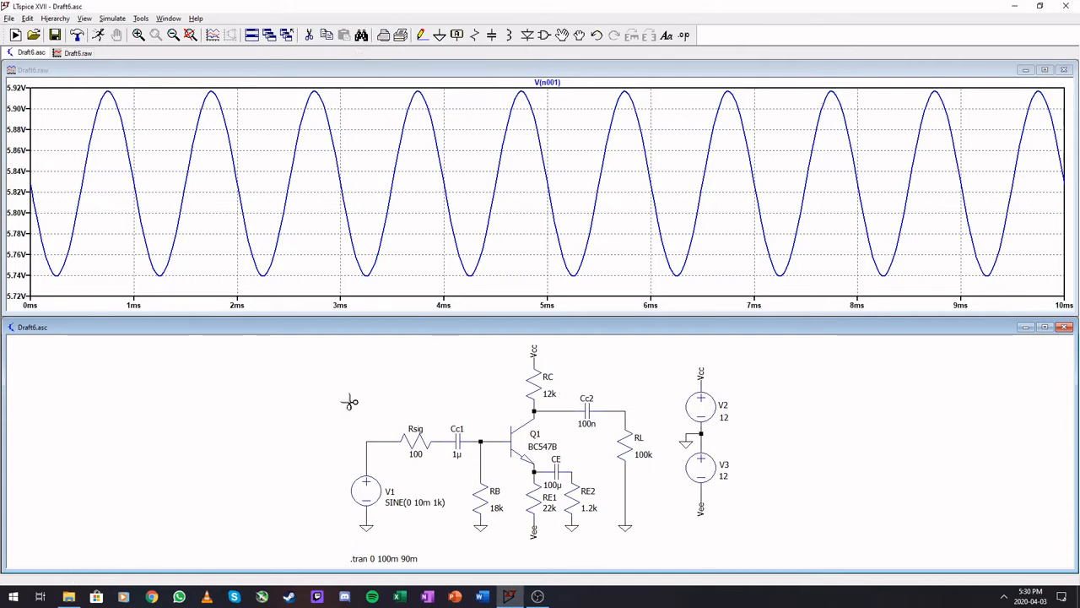
# Delete the wire connecting source V1 to Rsig and rerun the simulation
pyautogui.click(379, 440)
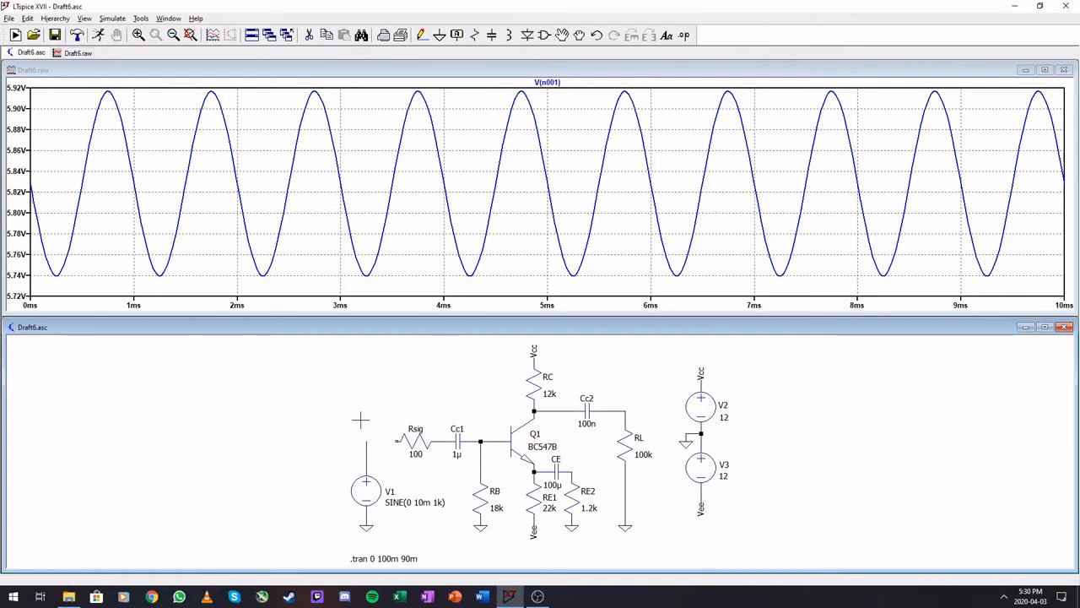
pyautogui.click(99, 34)
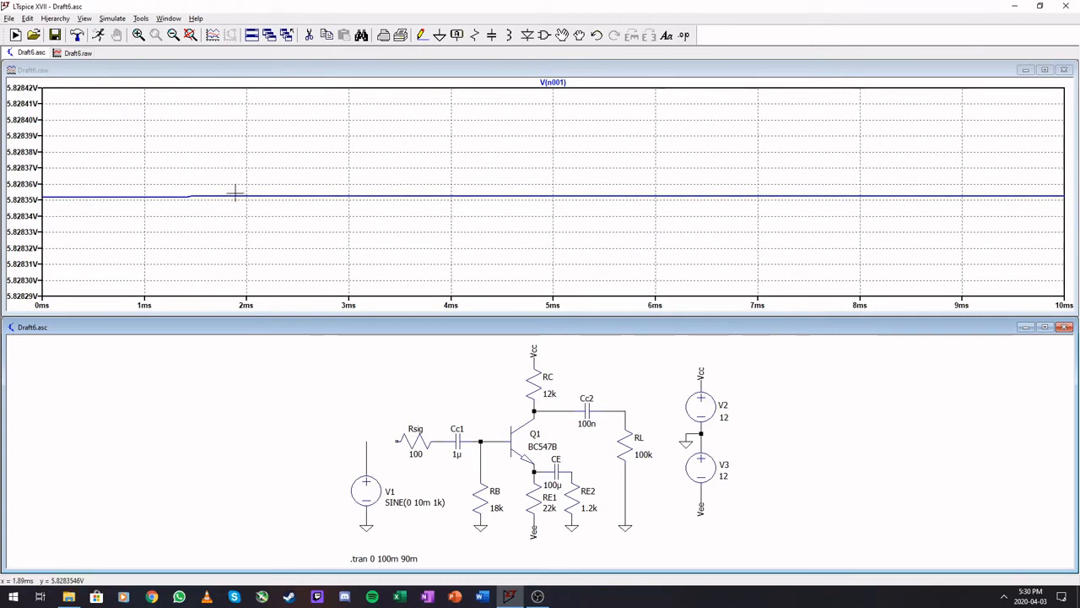
# Examine the bias voltages at Q1's base, emitter and collector, and at the far sides of Cc2, Cc1 and CE
pyautogui.click(493, 436)
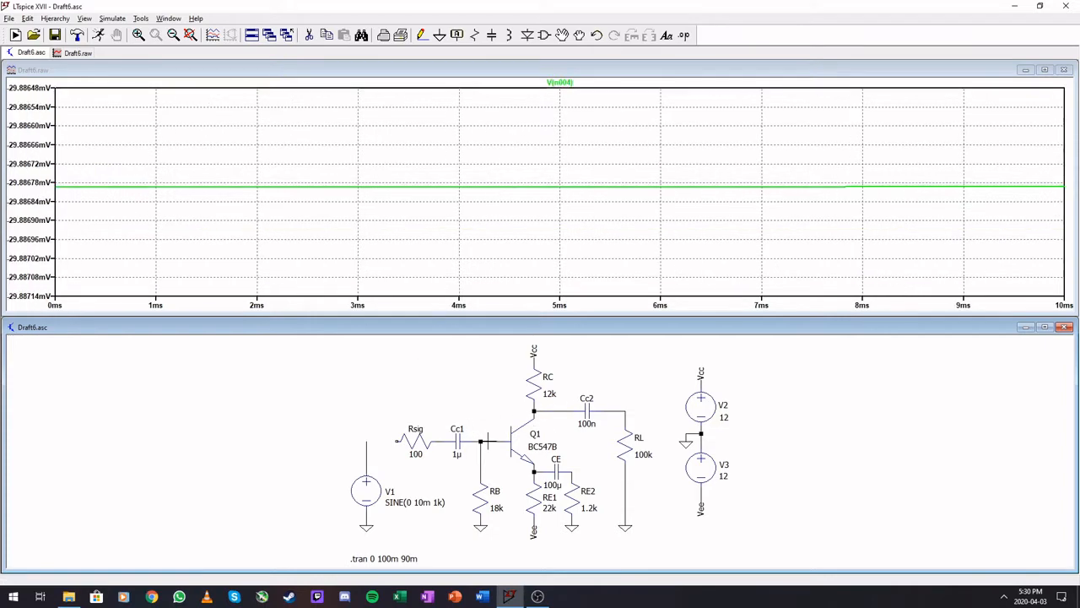
pyautogui.click(535, 470)
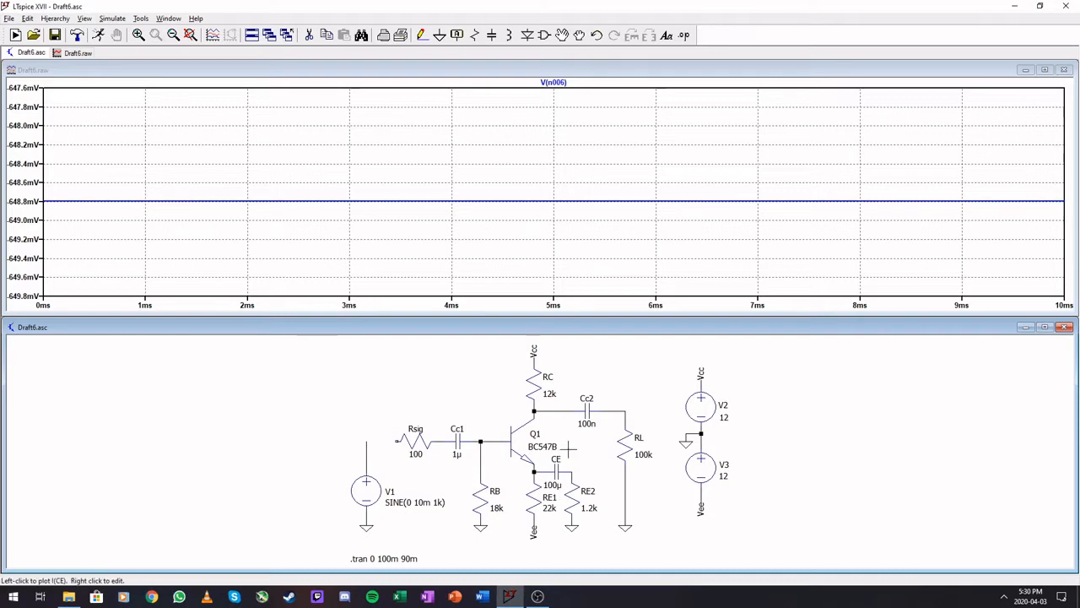
pyautogui.click(569, 406)
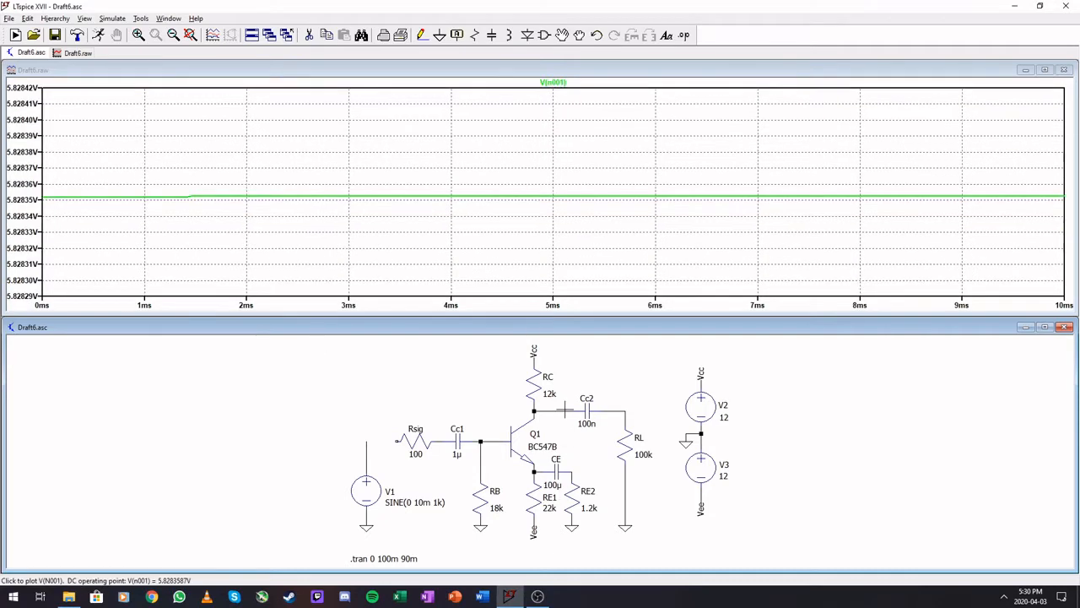
pyautogui.click(489, 439)
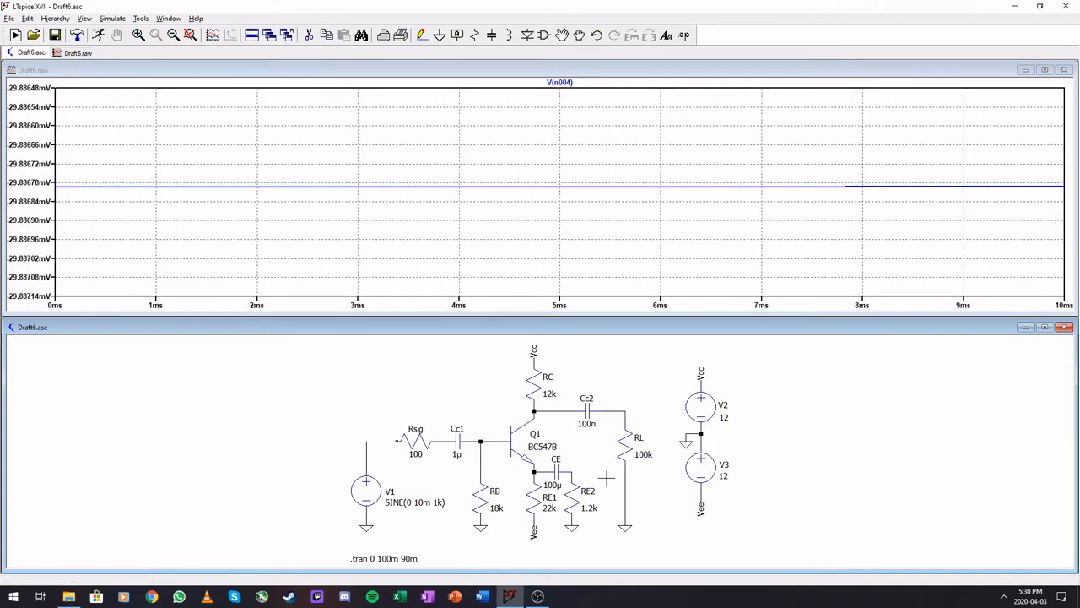
pyautogui.click(625, 411)
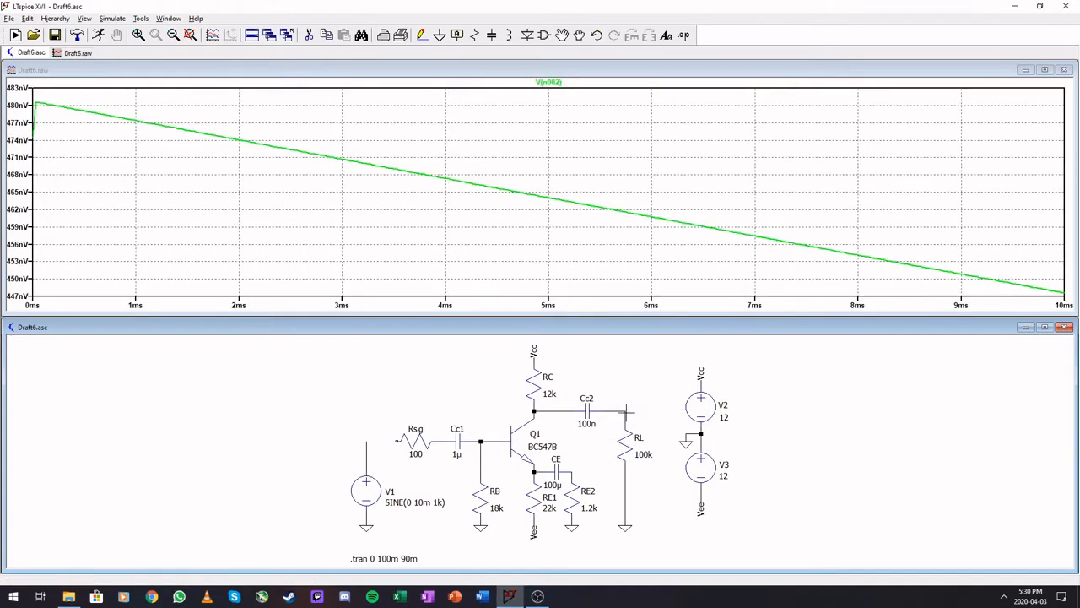
pyautogui.click(439, 440)
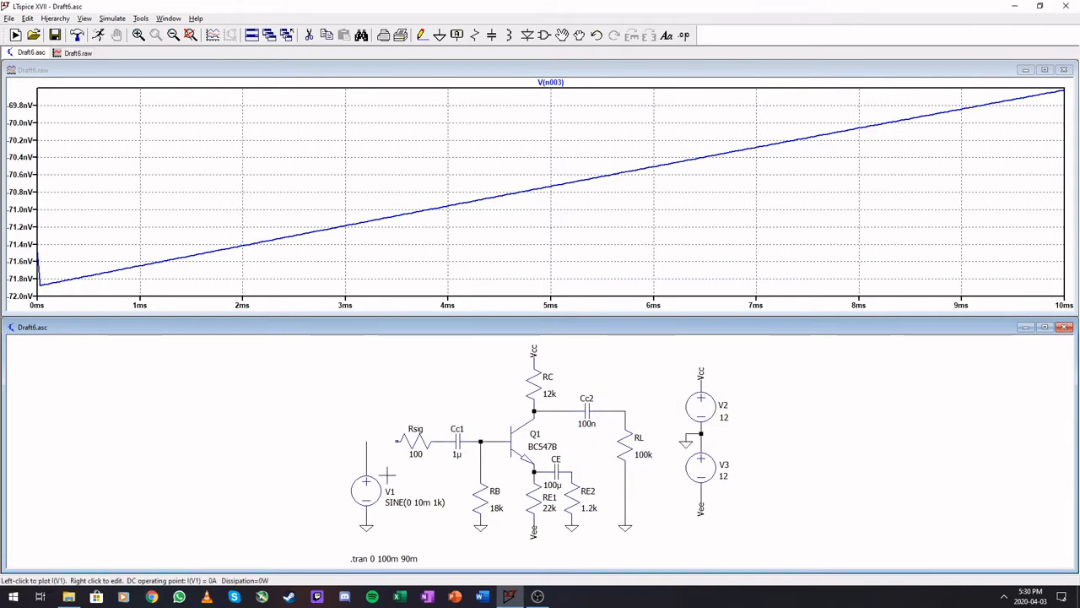
pyautogui.click(571, 470)
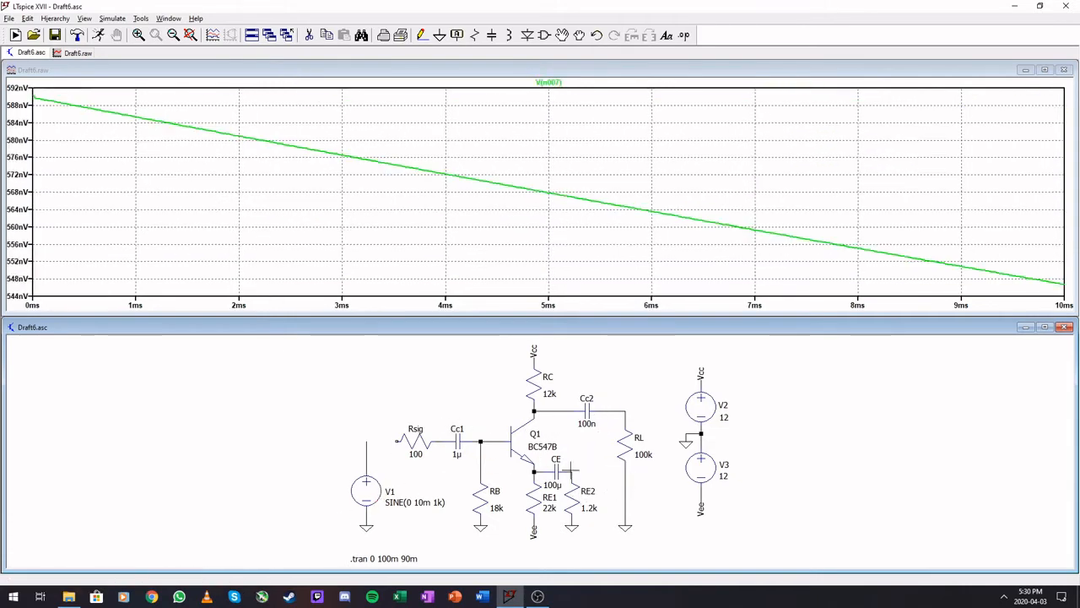
pyautogui.click(546, 411)
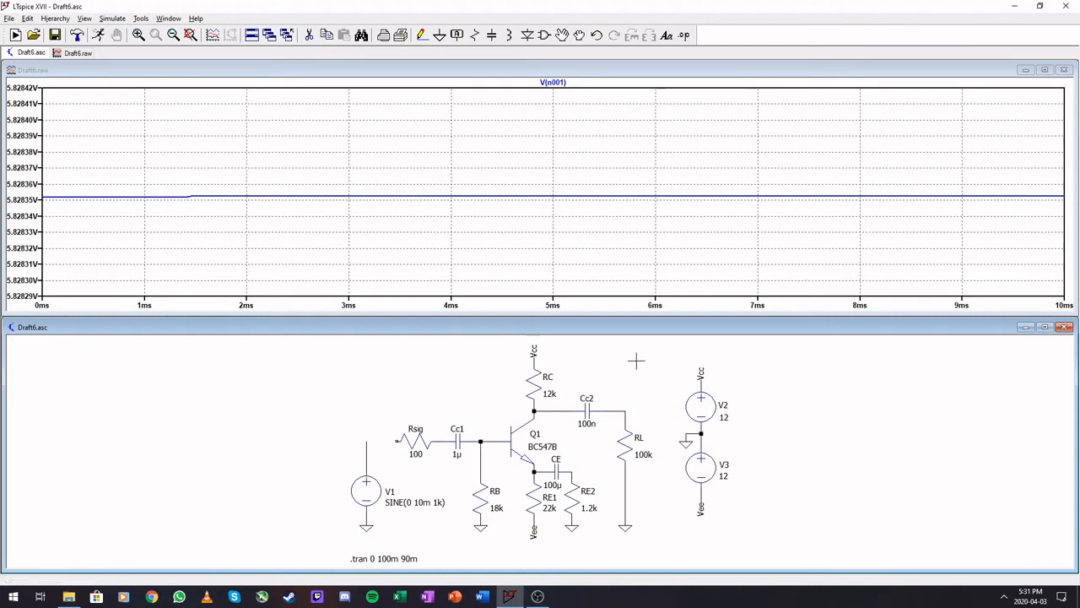
# Close the waveform window and place operating point voltage labels on Q1's collector, base and emitter and on the Vcc and Vee supplies
pyautogui.click(1064, 70)
pyautogui.doubleClick(620, 322)
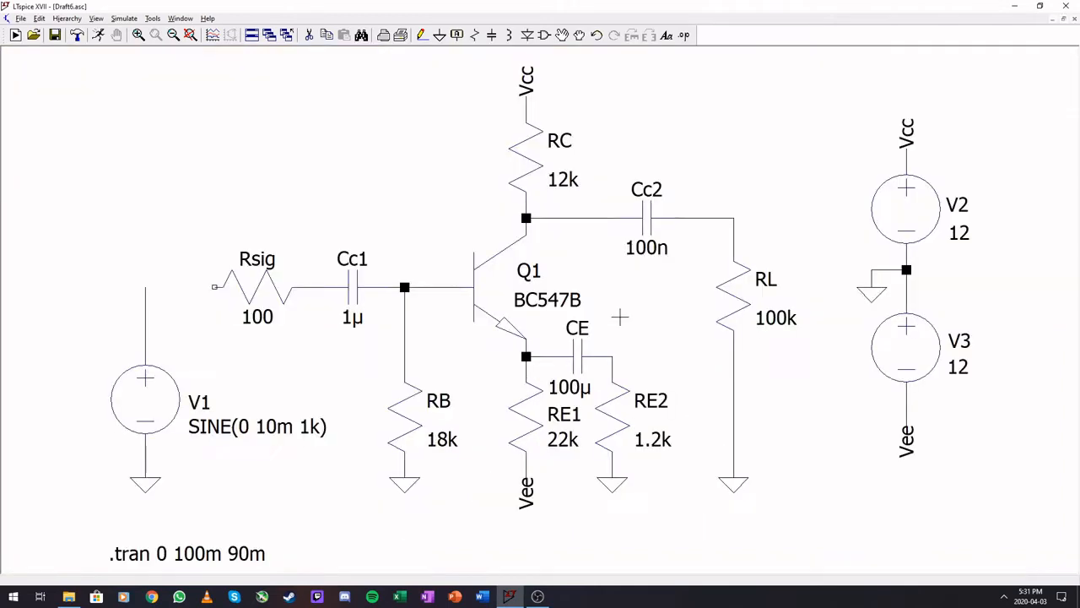
pyautogui.click(561, 221)
pyautogui.click(408, 287)
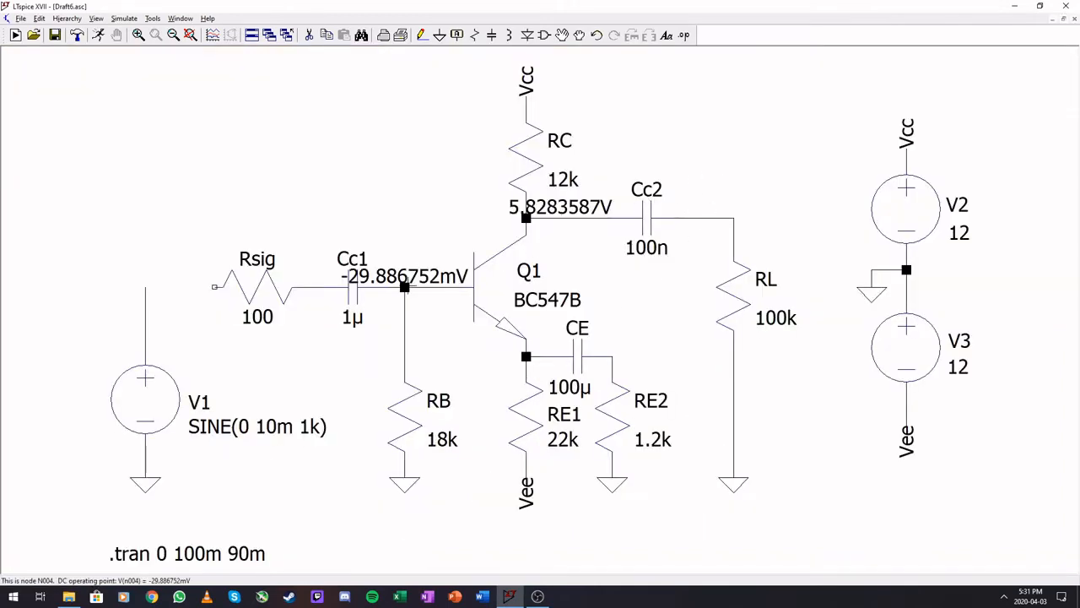
pyautogui.click(522, 353)
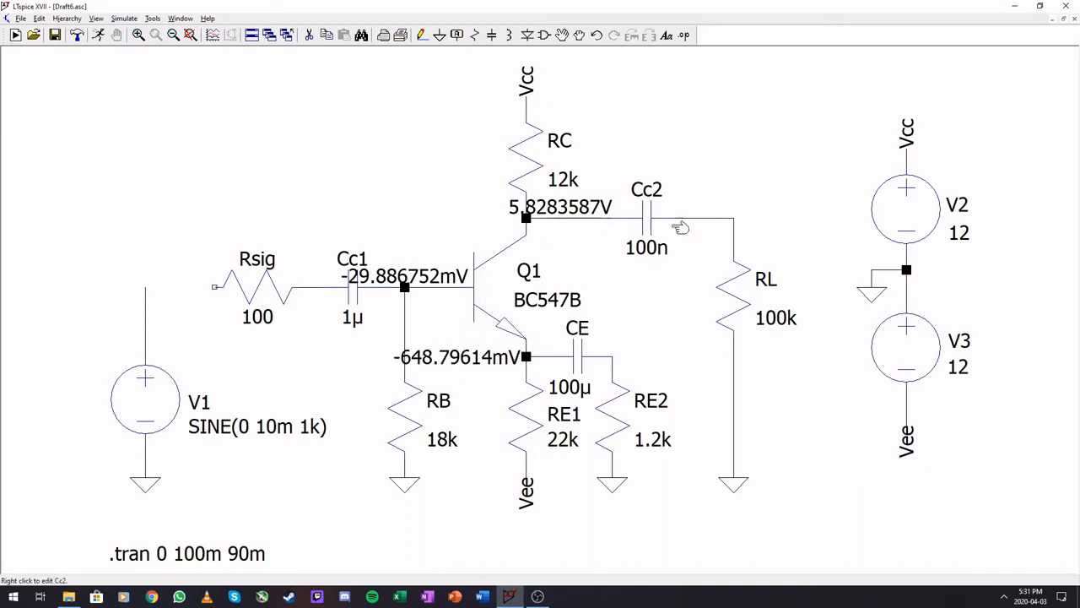
pyautogui.click(906, 160)
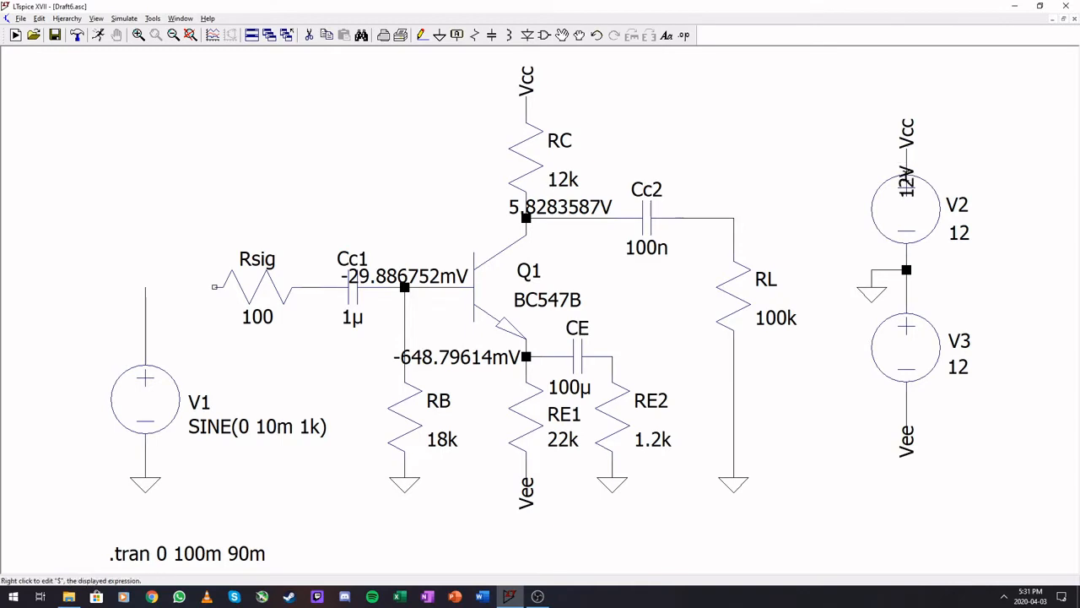
pyautogui.click(905, 385)
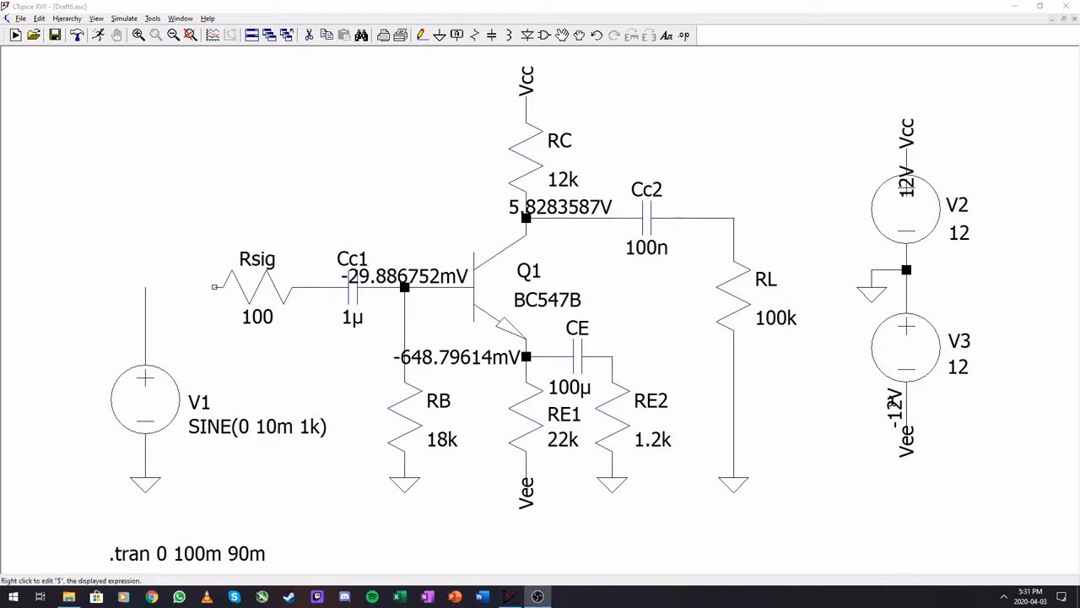
# Delete the operating point labels at the Vee supply and at Q1's emitter, base and collector
pyautogui.click(893, 401)
pyautogui.press('F5')
pyautogui.click(891, 406)
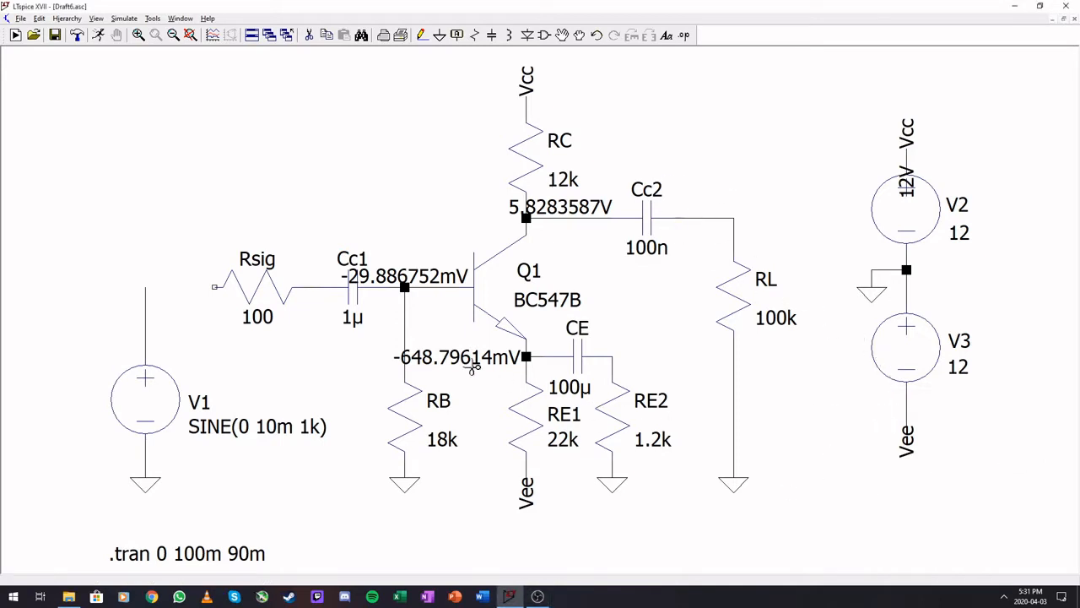
pyautogui.click(475, 365)
pyautogui.click(412, 281)
pyautogui.click(556, 205)
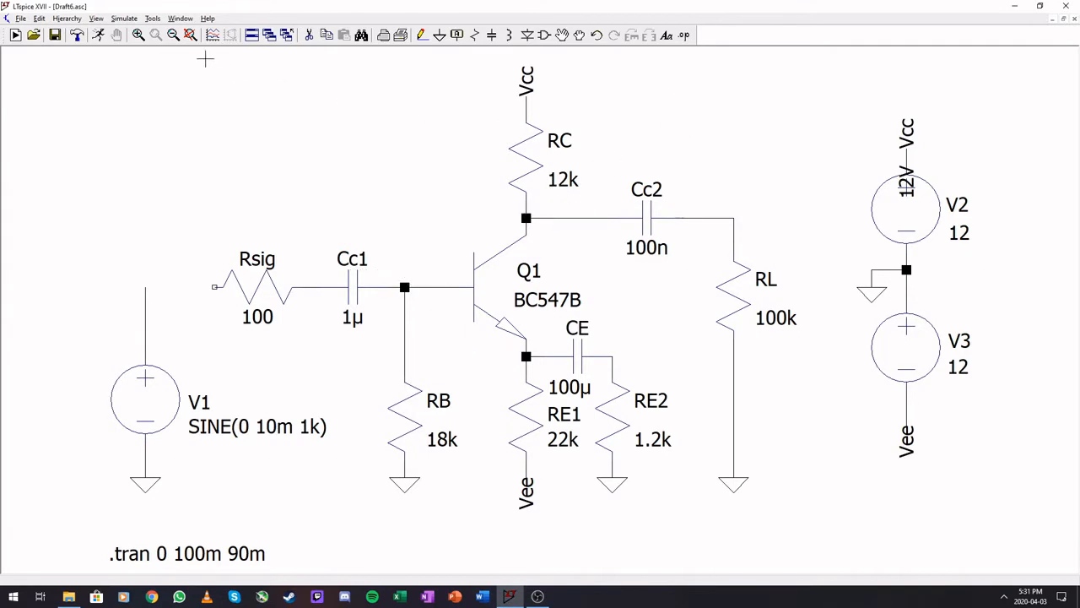
# Compare Q1's collector voltage before and after reconnecting V1 to Rsig with a wire, running the simulation each time
pyautogui.click(98, 34)
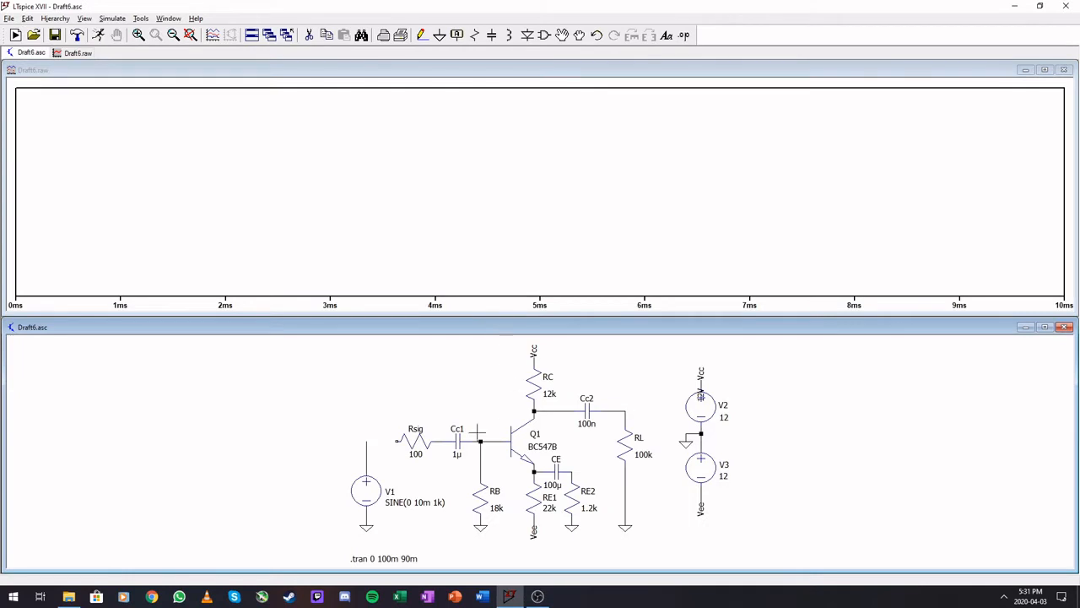
pyautogui.click(570, 408)
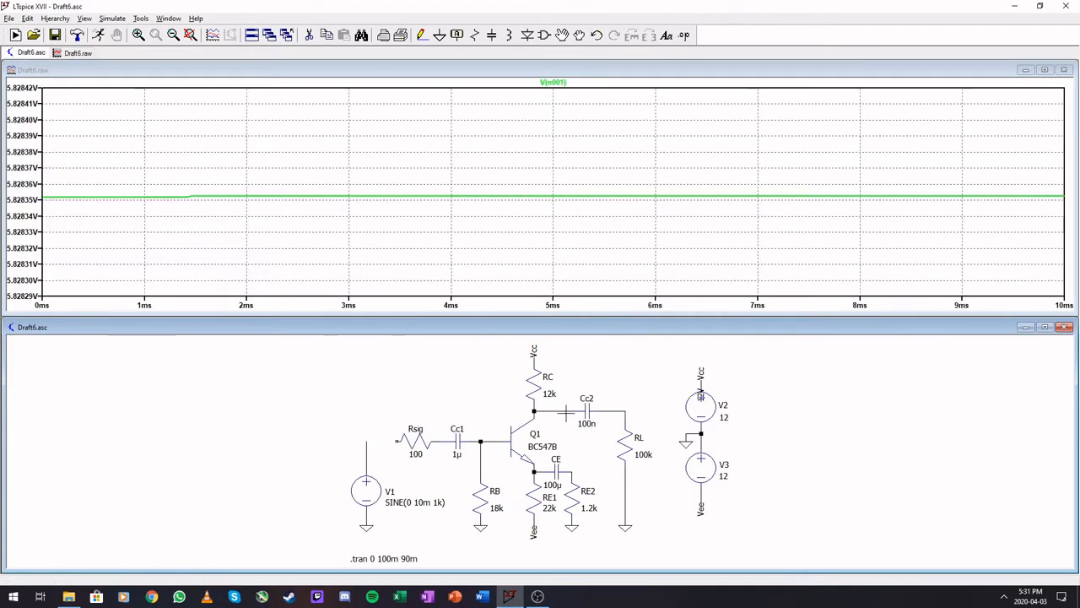
pyautogui.click(422, 34)
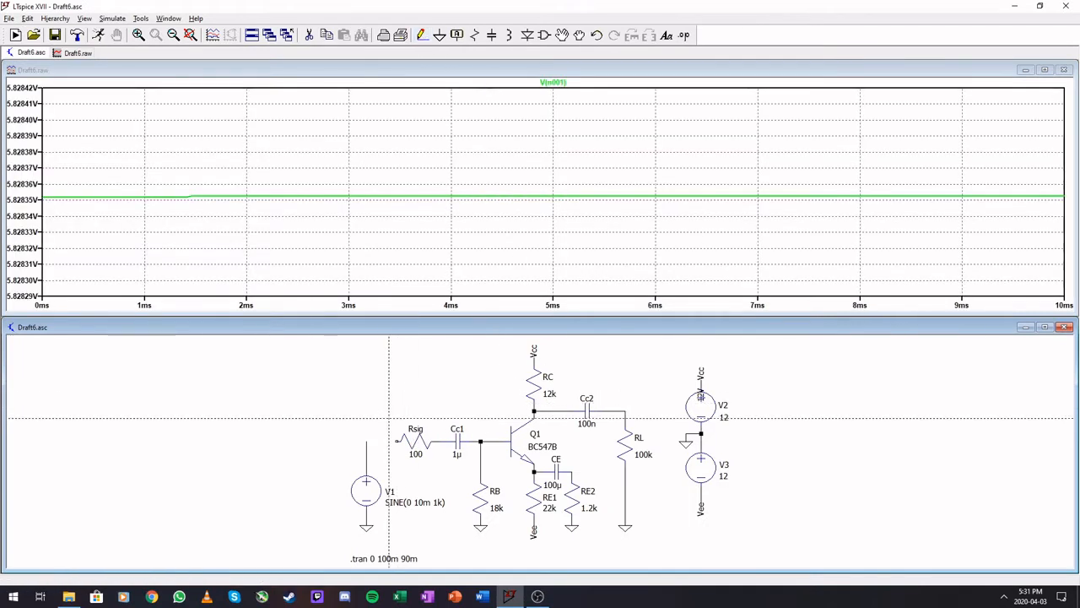
pyautogui.click(366, 440)
pyautogui.click(400, 441)
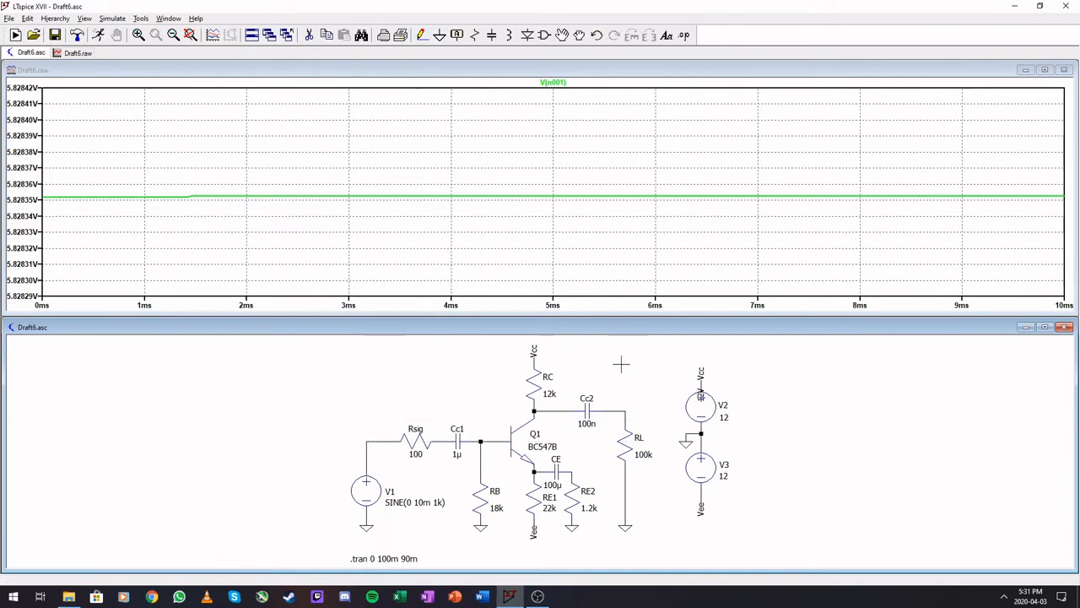
pyautogui.click(98, 34)
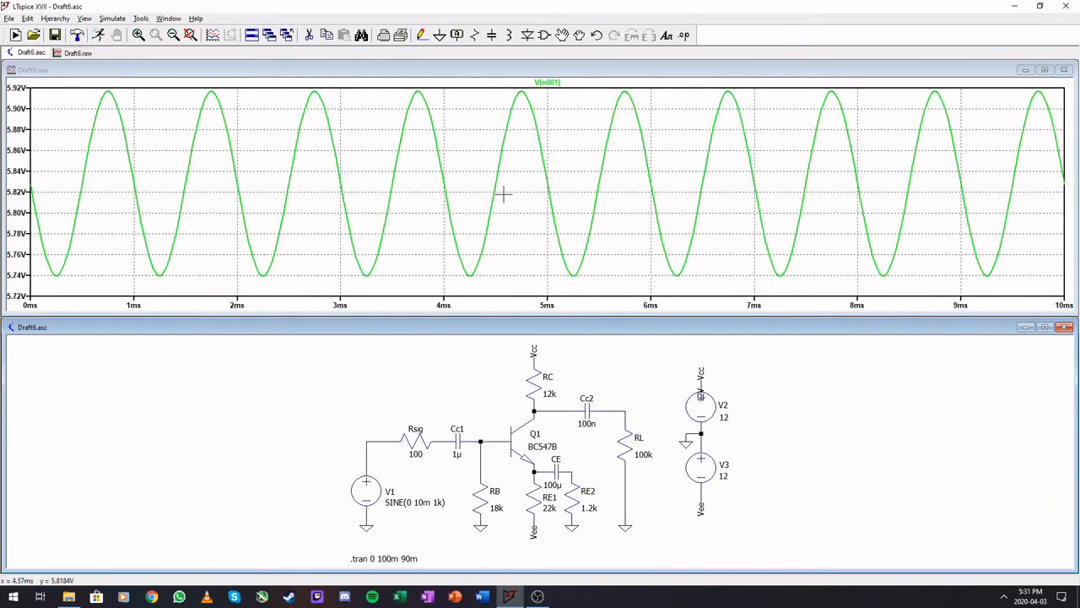
# Plot the voltage at RL's upper node in a maximized waveform window and attach the 1st & 2nd cursors to its trace
pyautogui.click(622, 408)
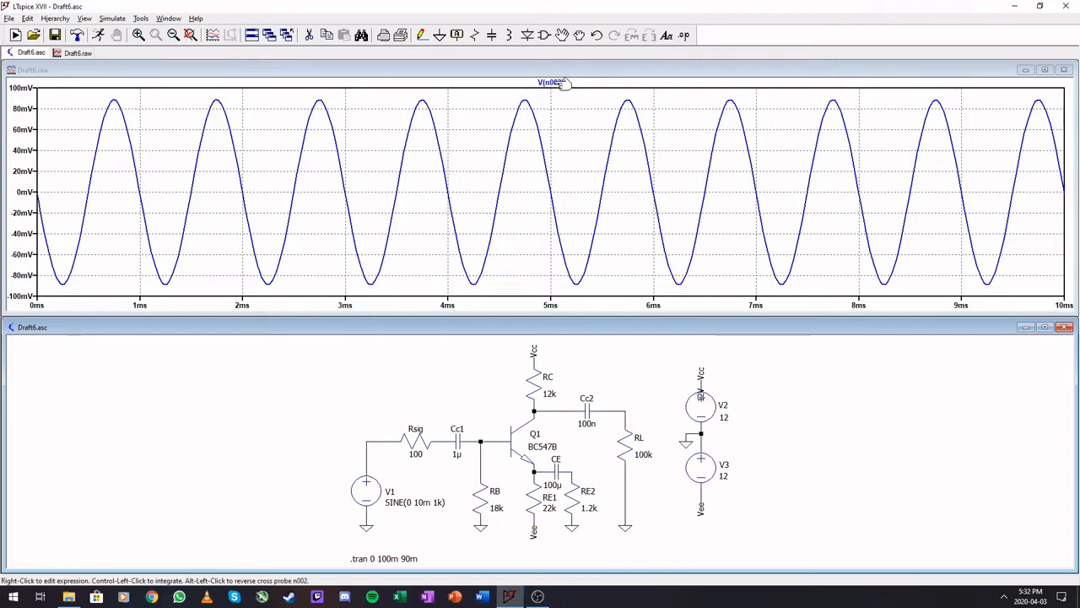
pyautogui.doubleClick(530, 70)
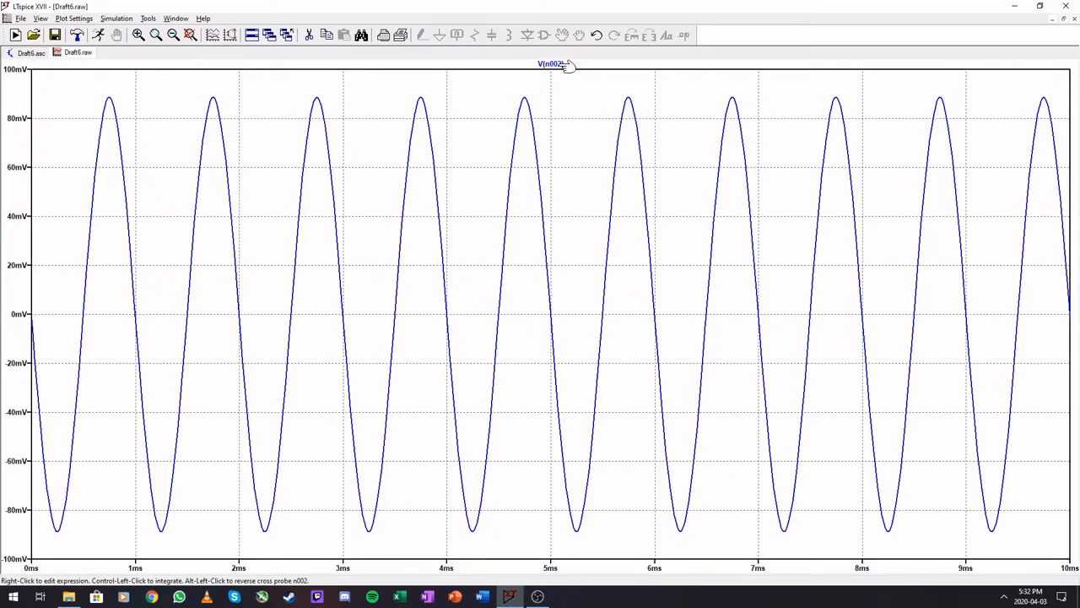
pyautogui.rightClick(553, 66)
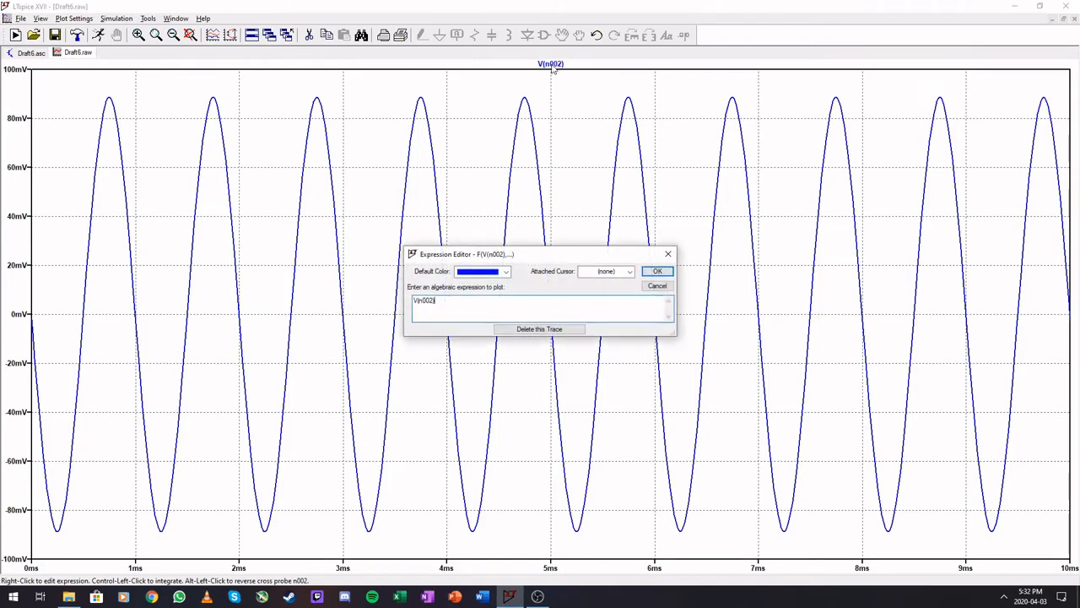
pyautogui.click(630, 272)
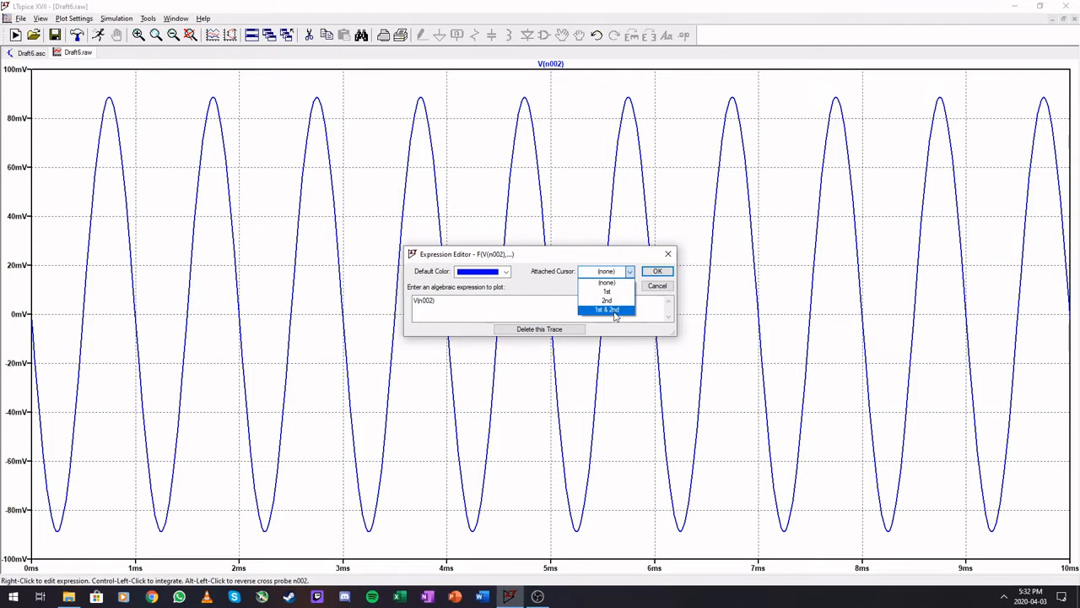
pyautogui.click(611, 309)
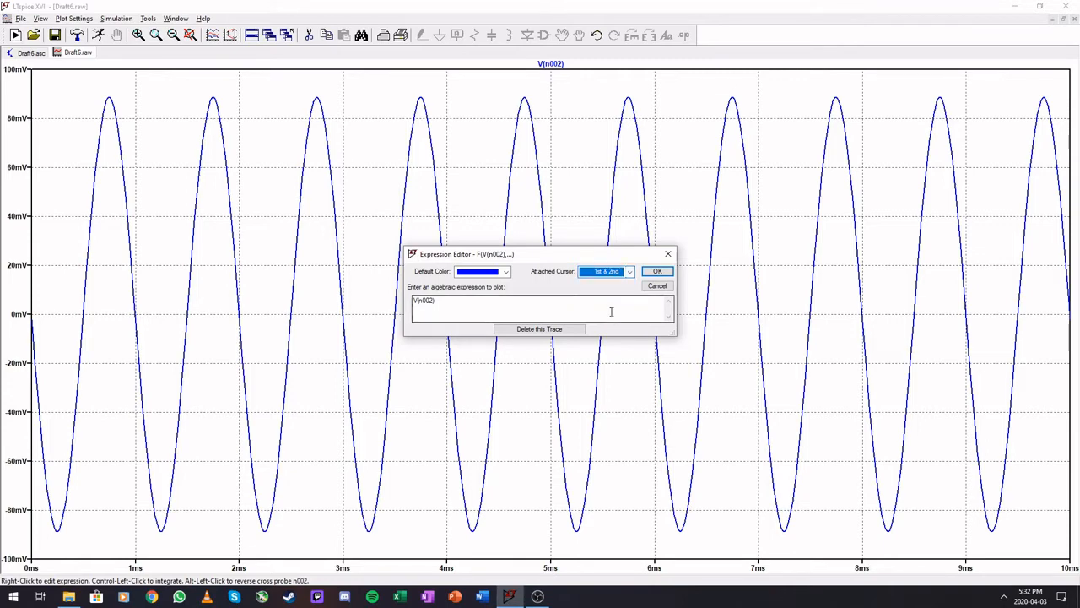
pyautogui.click(656, 271)
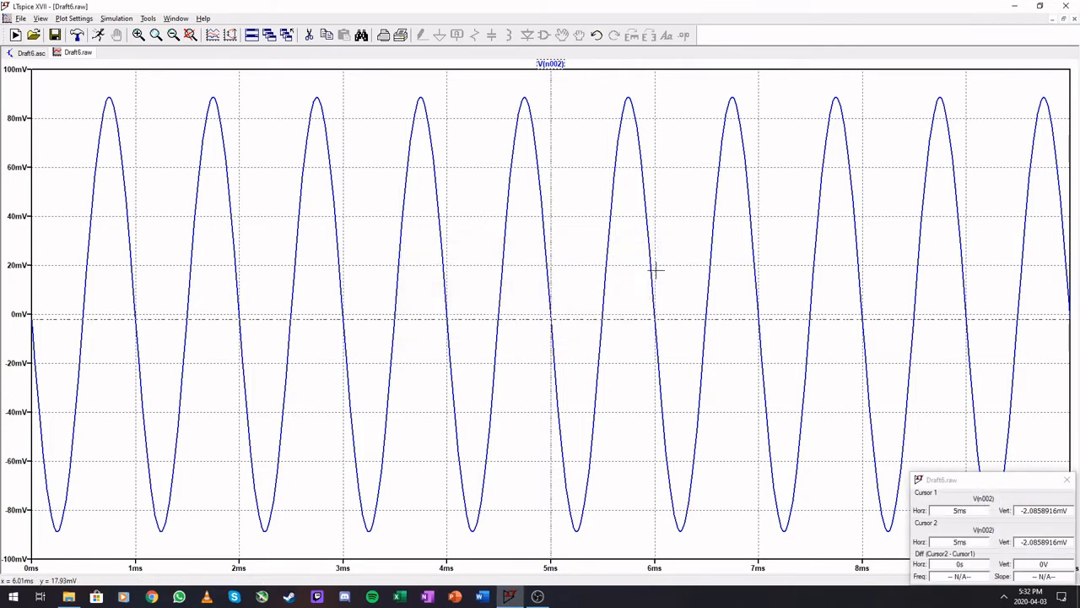
pyautogui.moveTo(960, 480); pyautogui.dragTo(877, 138)
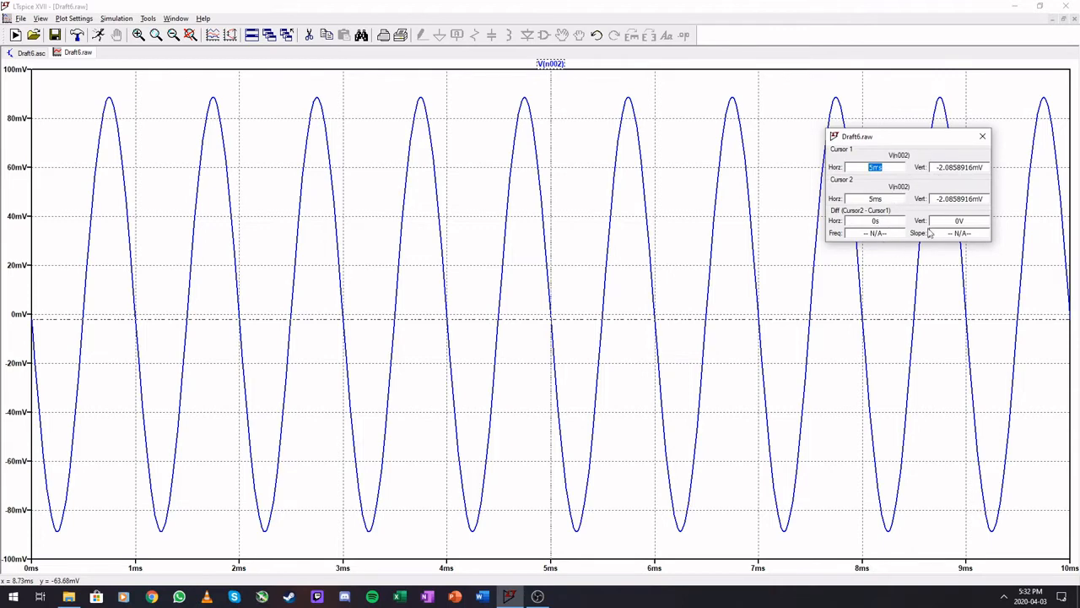
# Hide the plot grid and position cursor 1 at about 4.83 ms and cursor 2 at about 5.16 ms to measure the voltage difference
pyautogui.moveTo(532, 321)
pyautogui.mouseDown()
pyautogui.moveTo(533, 249)
pyautogui.moveTo(549, 273)
pyautogui.moveTo(542, 261)
pyautogui.mouseUp()
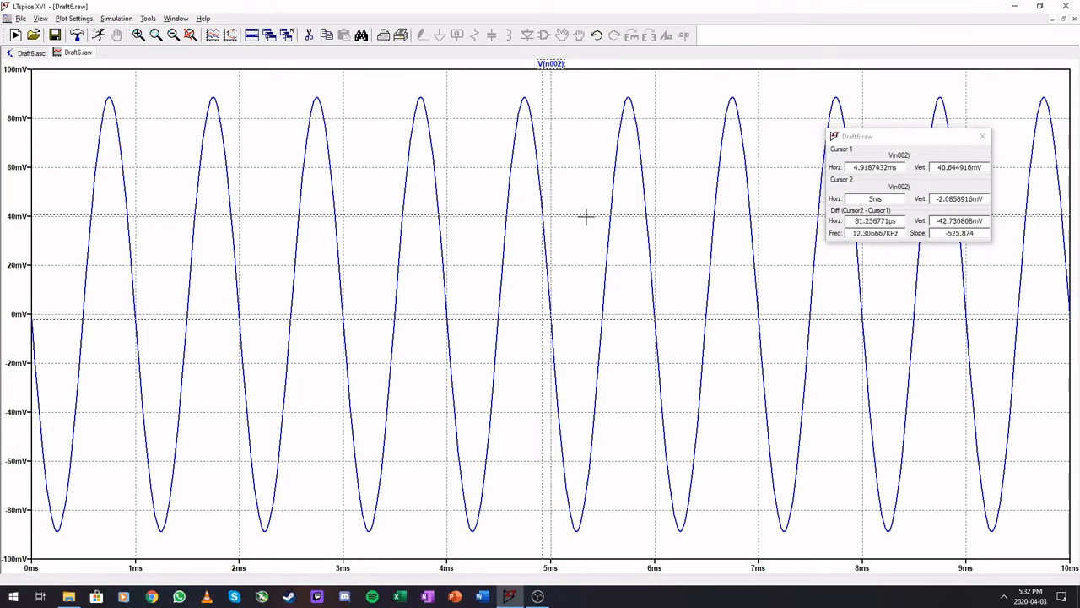
pyautogui.rightClick(589, 181)
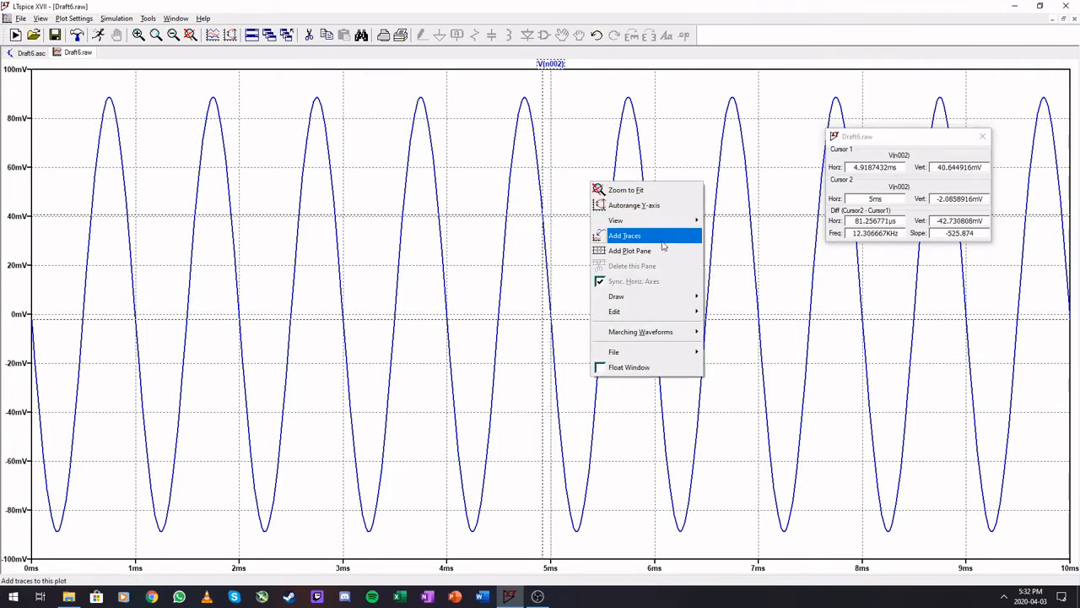
pyautogui.moveTo(658, 220)
pyautogui.click(722, 221)
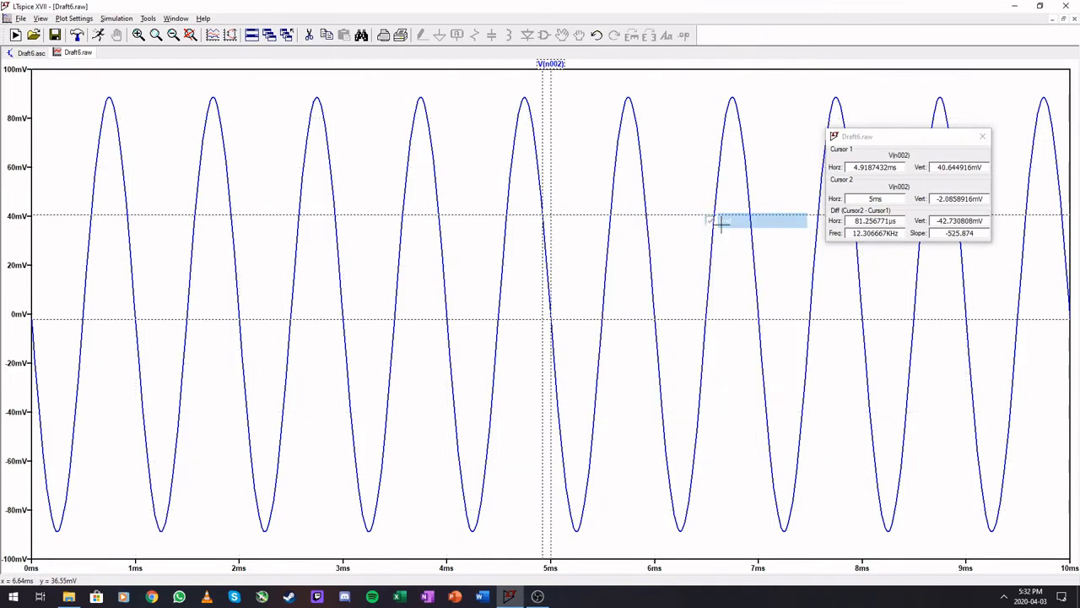
pyautogui.moveTo(572, 318)
pyautogui.mouseDown()
pyautogui.moveTo(602, 330)
pyautogui.moveTo(566, 367)
pyautogui.mouseUp()
pyautogui.moveTo(534, 217); pyautogui.dragTo(534, 219)
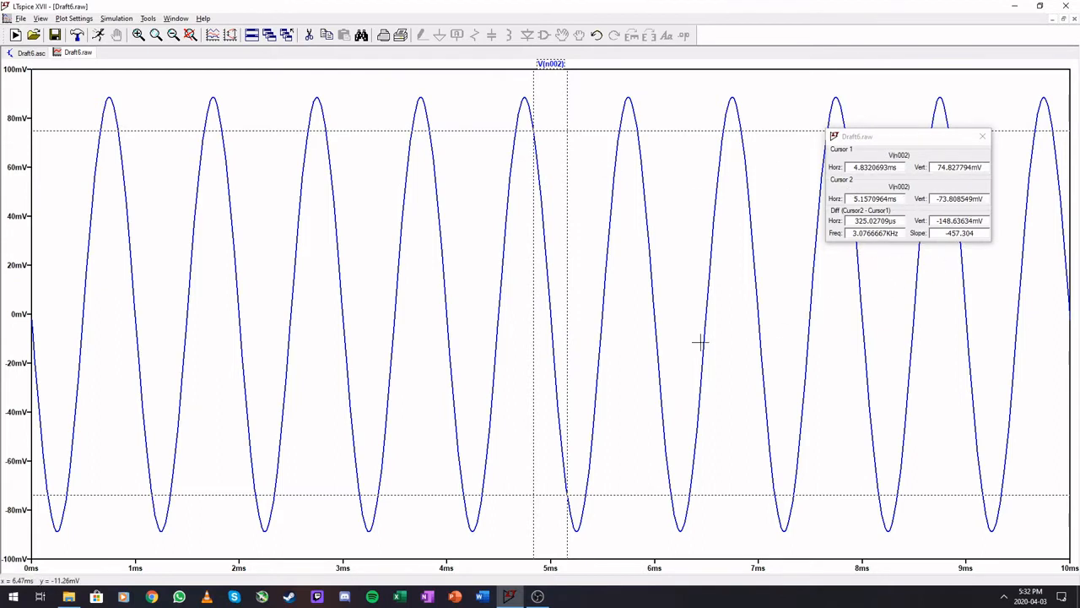
# Remove the cursors from the output voltage plot and show the grid again
pyautogui.click(984, 137)
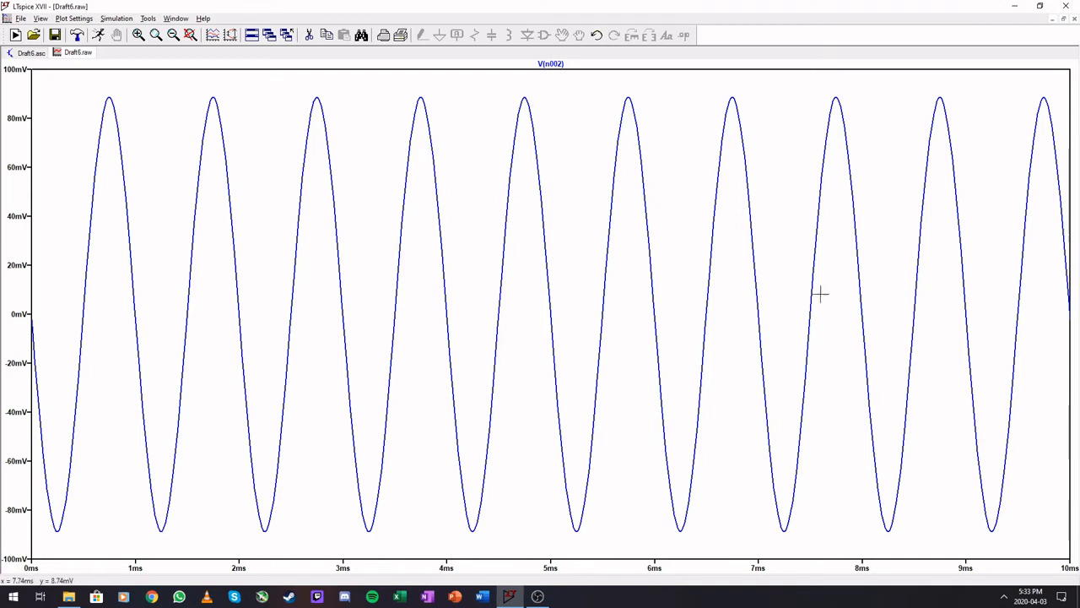
pyautogui.rightClick(571, 259)
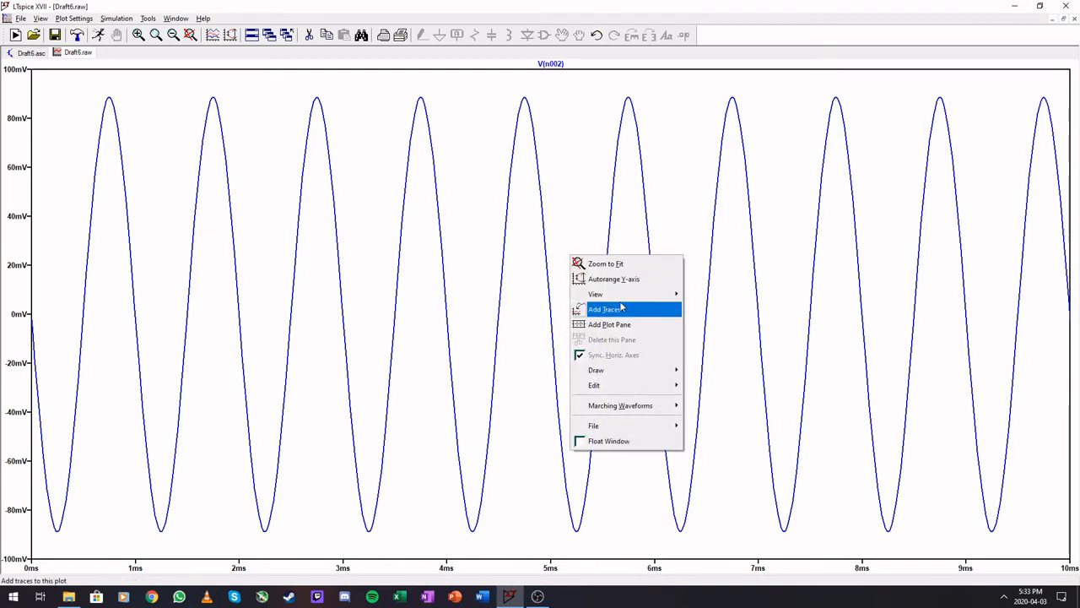
pyautogui.moveTo(650, 296)
pyautogui.click(705, 294)
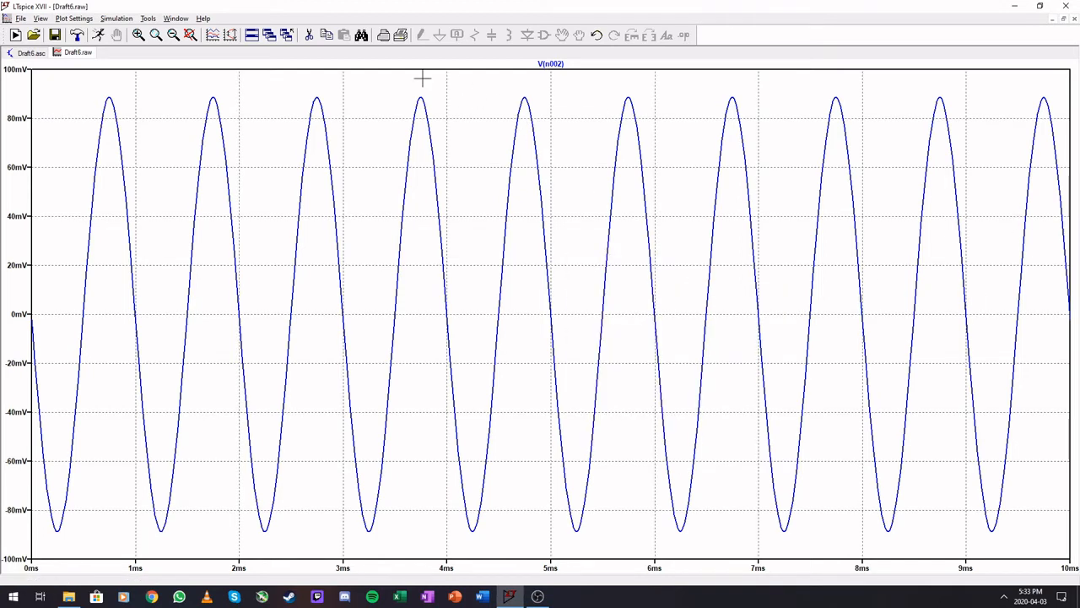
# Read the current through RC by attaching the 1st cursor to its trace, and close the cursor read-out
pyautogui.click(30, 53)
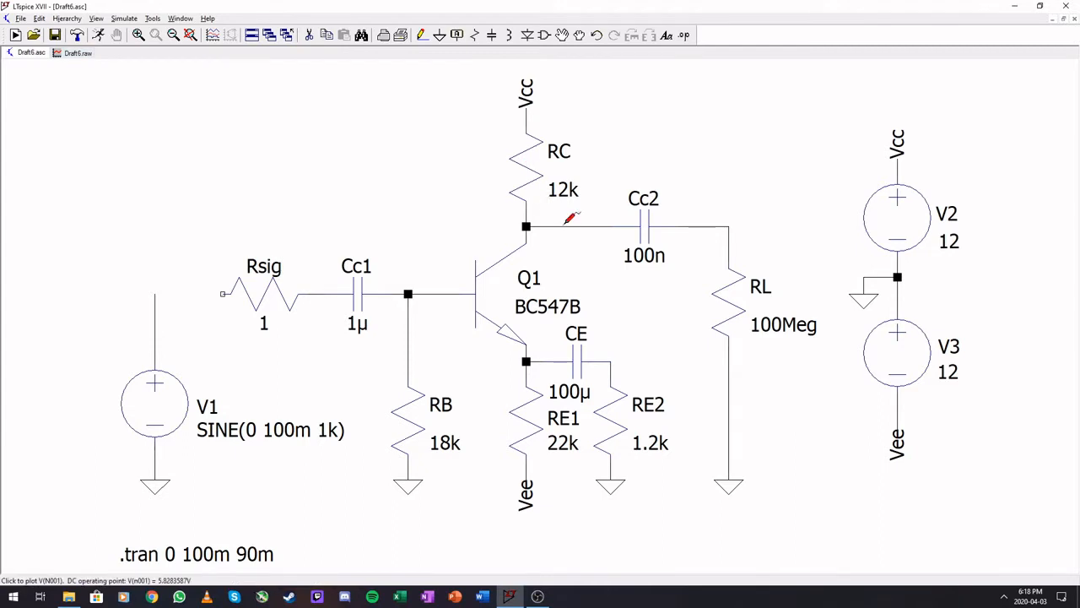
pyautogui.click(78, 53)
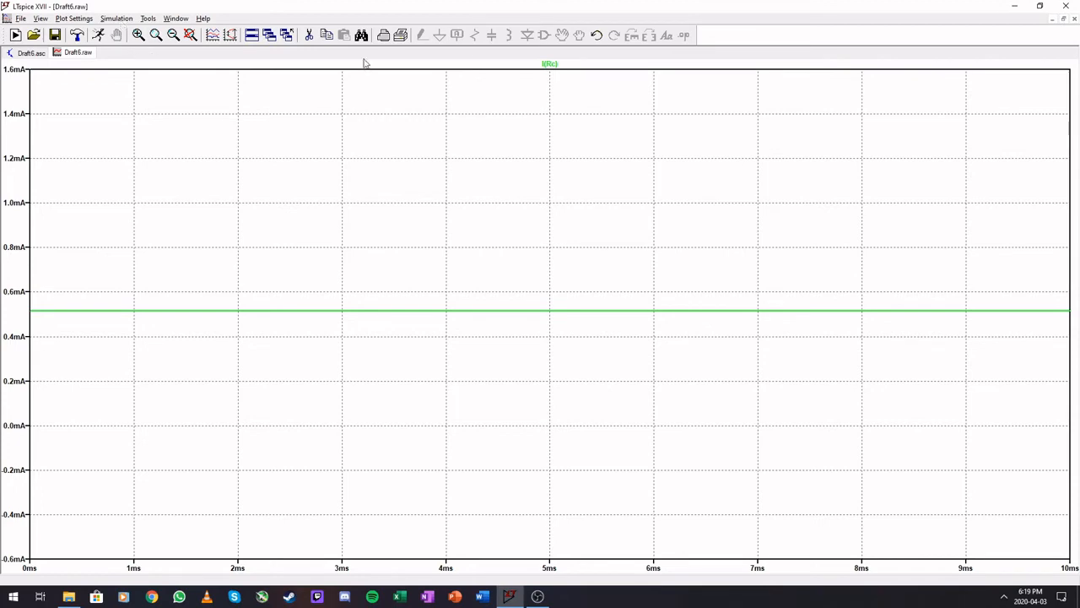
pyautogui.rightClick(549, 64)
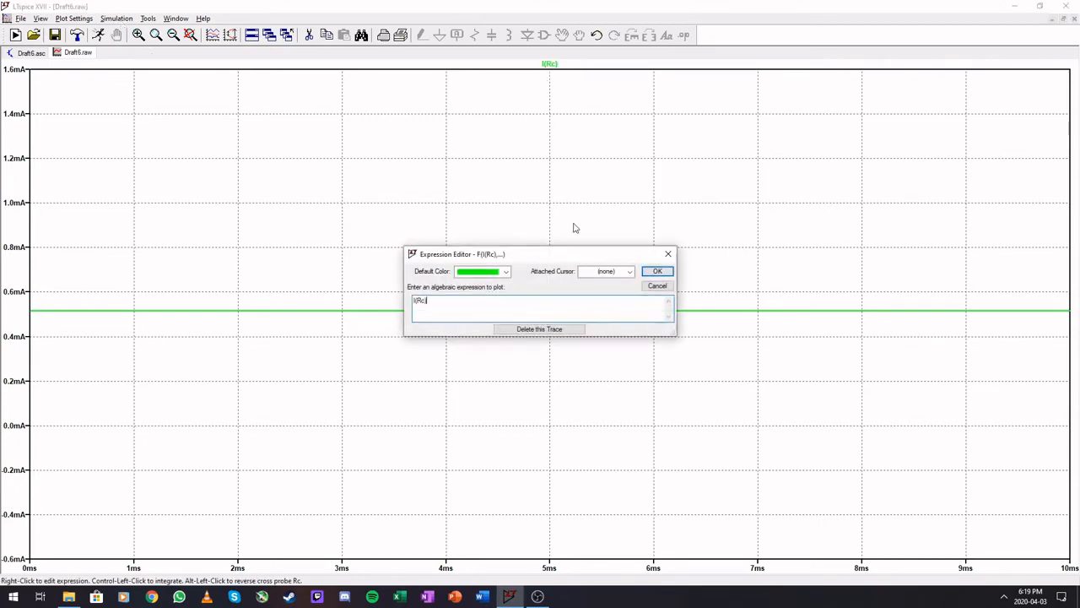
pyautogui.click(612, 279)
pyautogui.click(614, 287)
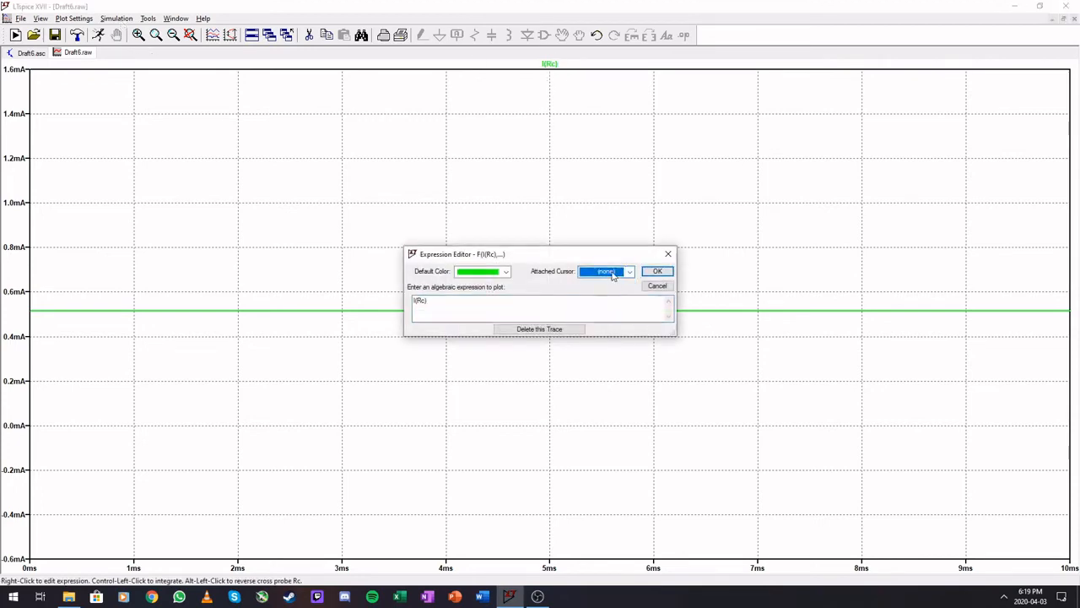
pyautogui.click(613, 273)
pyautogui.click(611, 290)
pyautogui.click(657, 272)
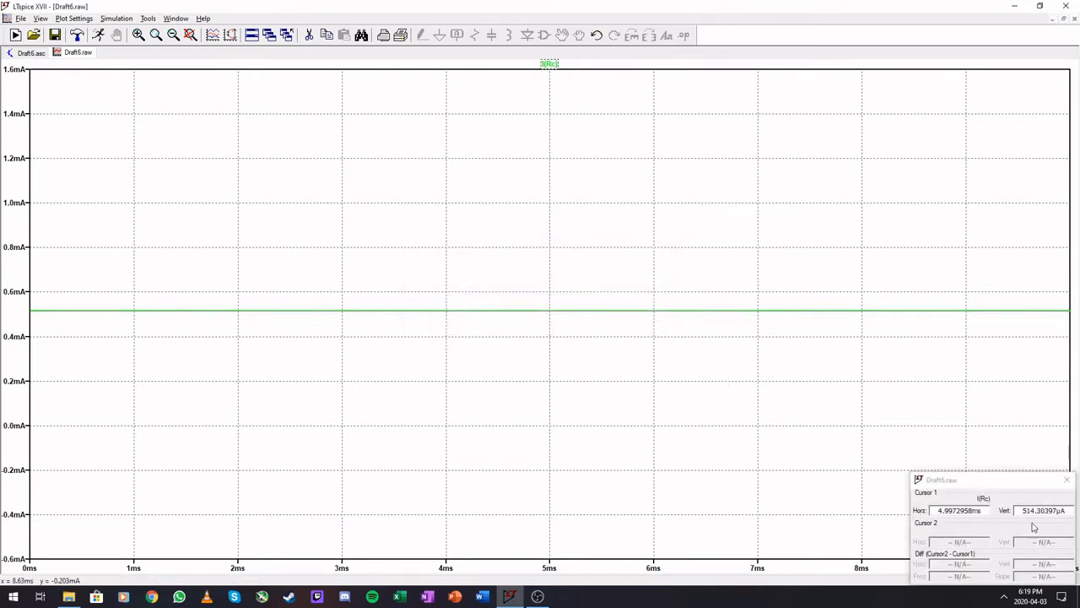
pyautogui.click(1066, 481)
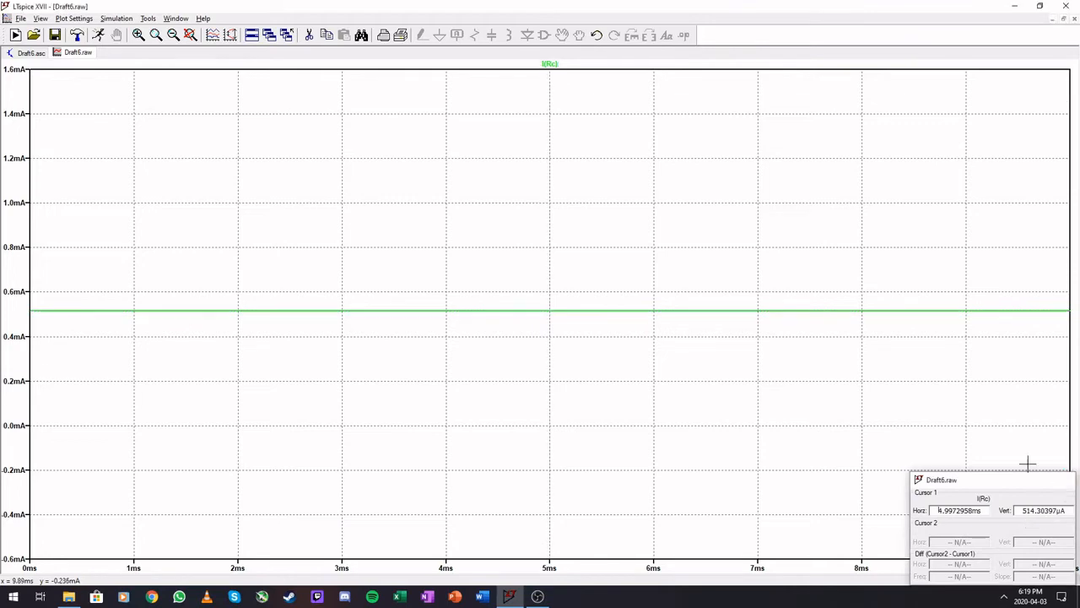
# Place operating point voltage labels on the wire between Cc2 and RL and at Q1's collector node
pyautogui.click(32, 53)
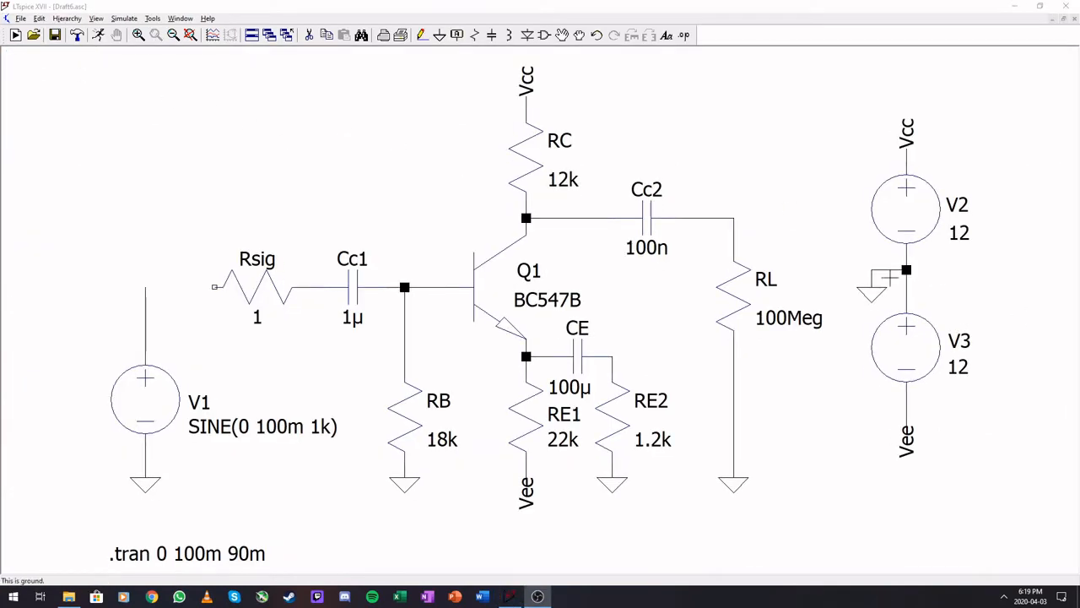
pyautogui.moveTo(554, 218)
pyautogui.moveTo(527, 251)
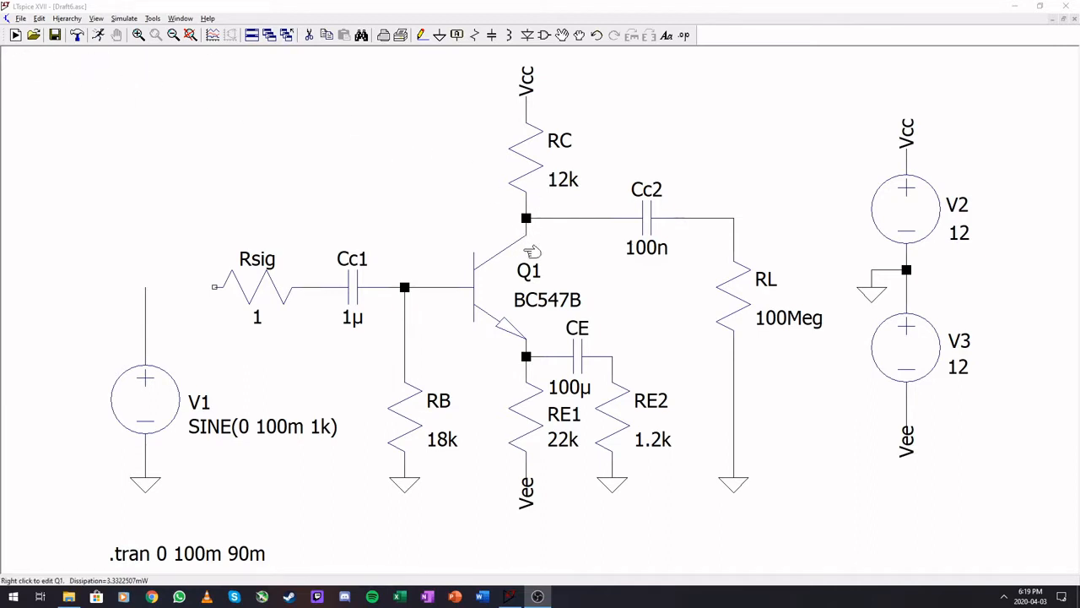
pyautogui.click(719, 219)
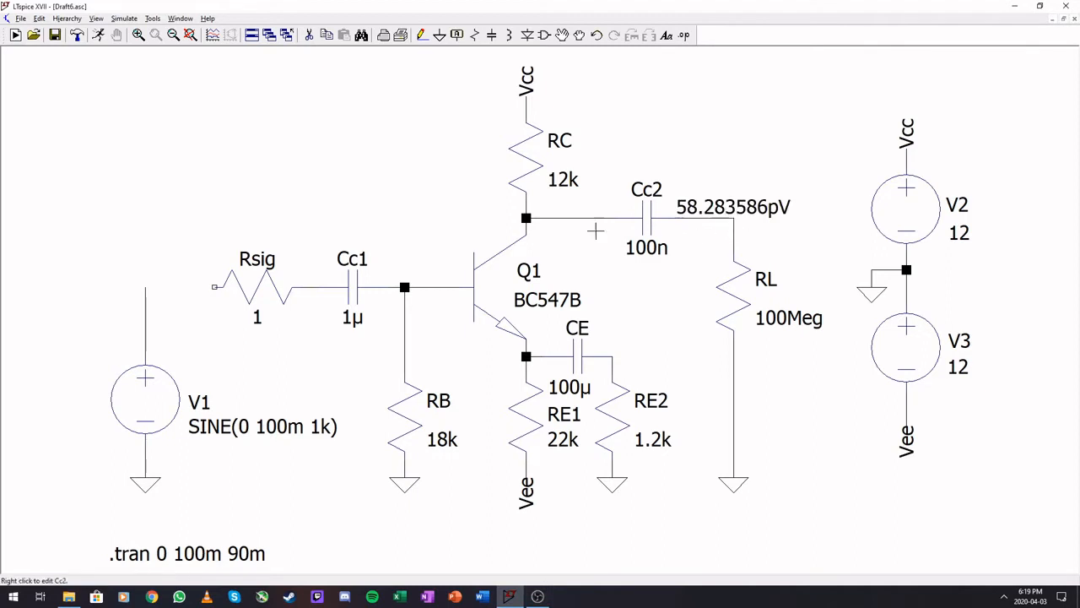
pyautogui.click(534, 218)
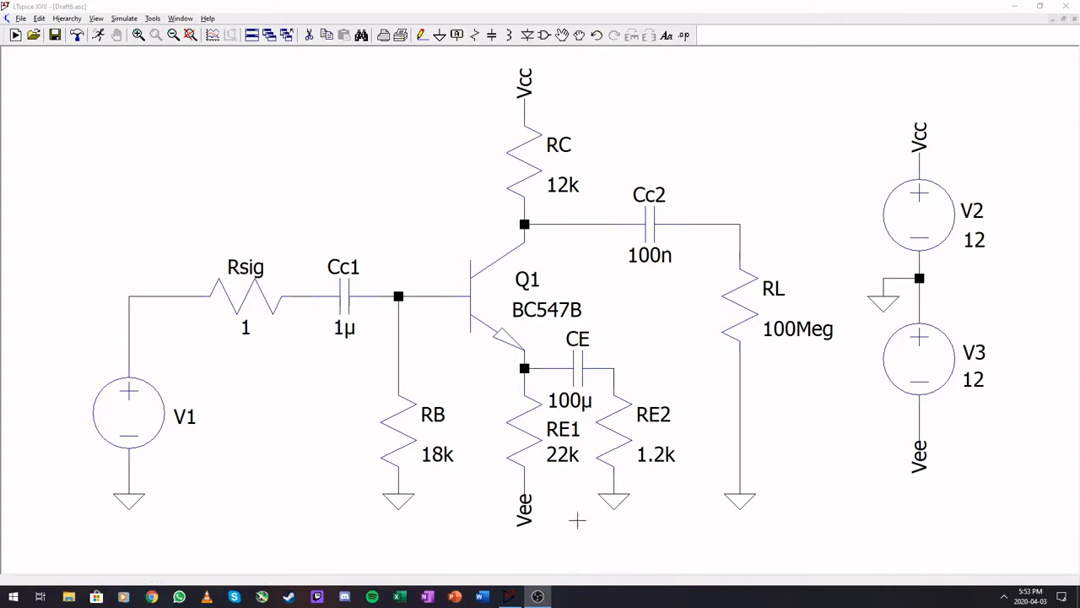
# Set the small signal AC amplitude of source V1 to 1
pyautogui.moveTo(743, 247)
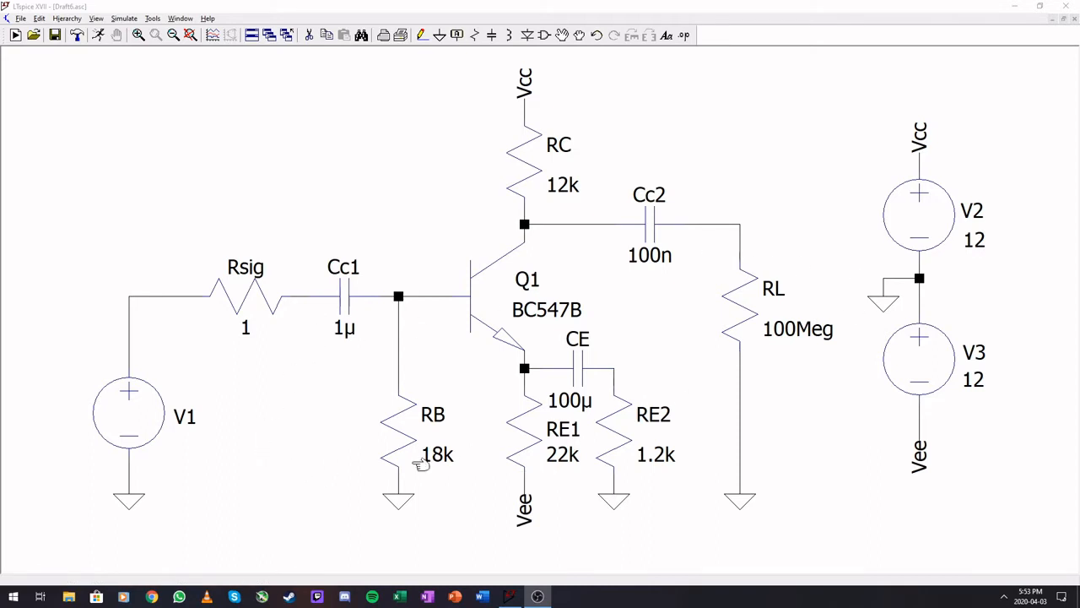
pyautogui.rightClick(144, 414)
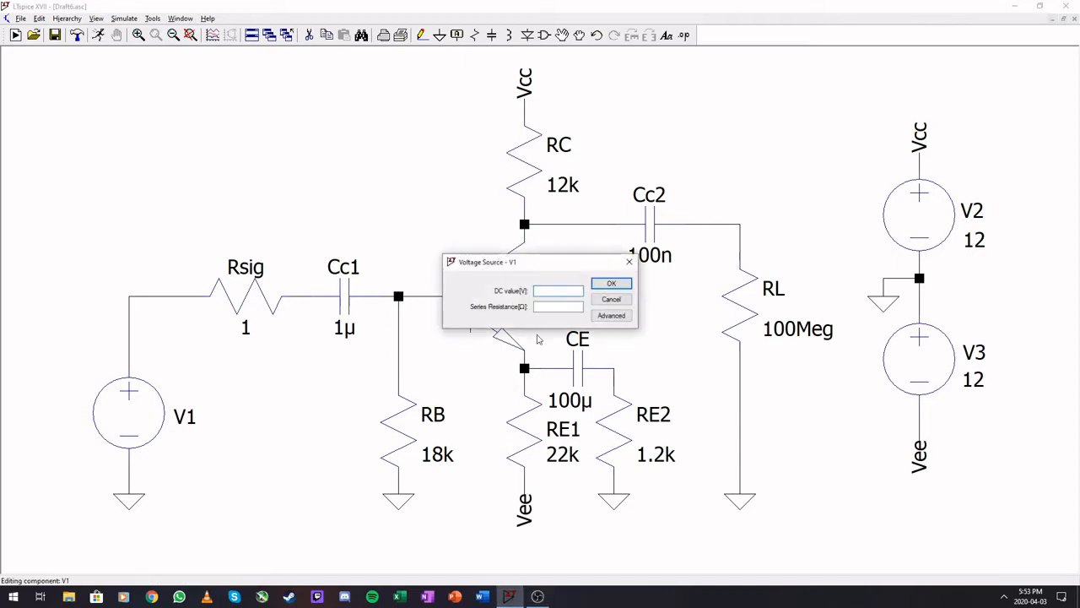
pyautogui.click(607, 317)
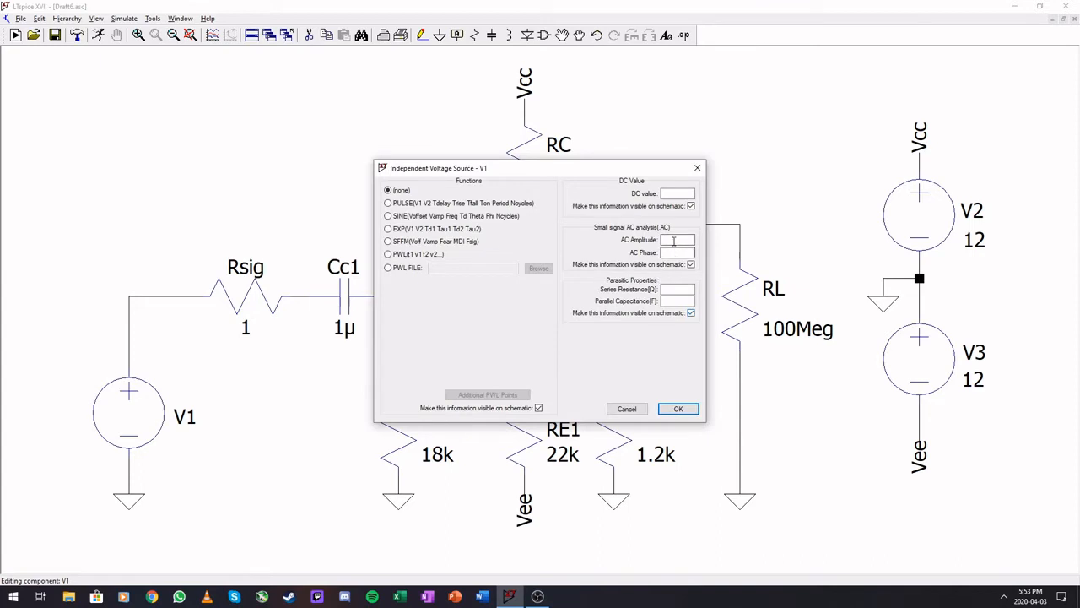
pyautogui.write('1')
pyautogui.press('Return')
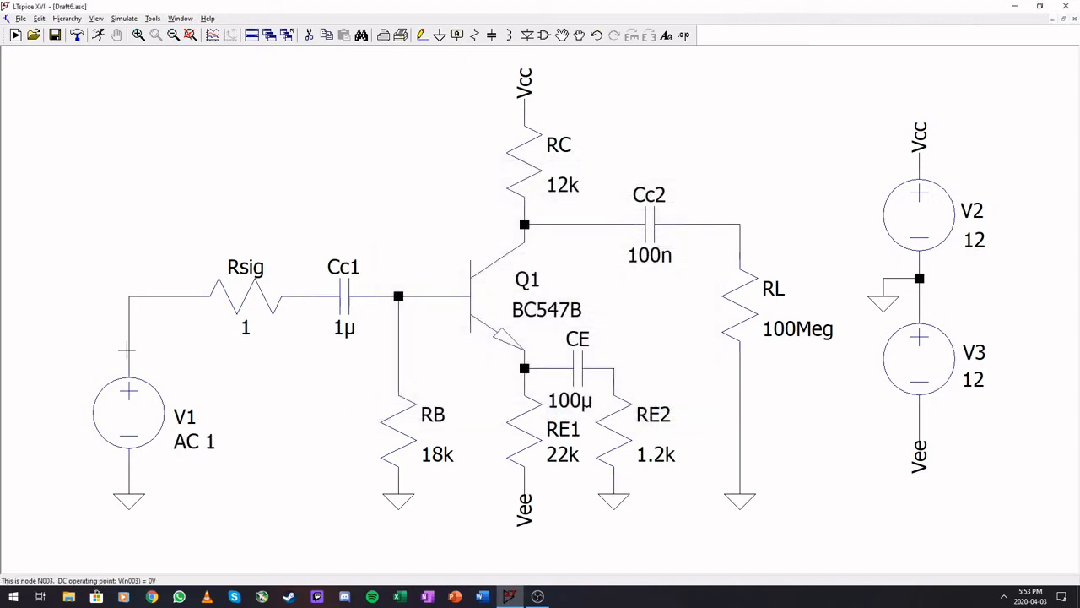
# Run an AC analysis with a decade sweep of 1000 points per decade from 1 to 10Meg
pyautogui.click(98, 35)
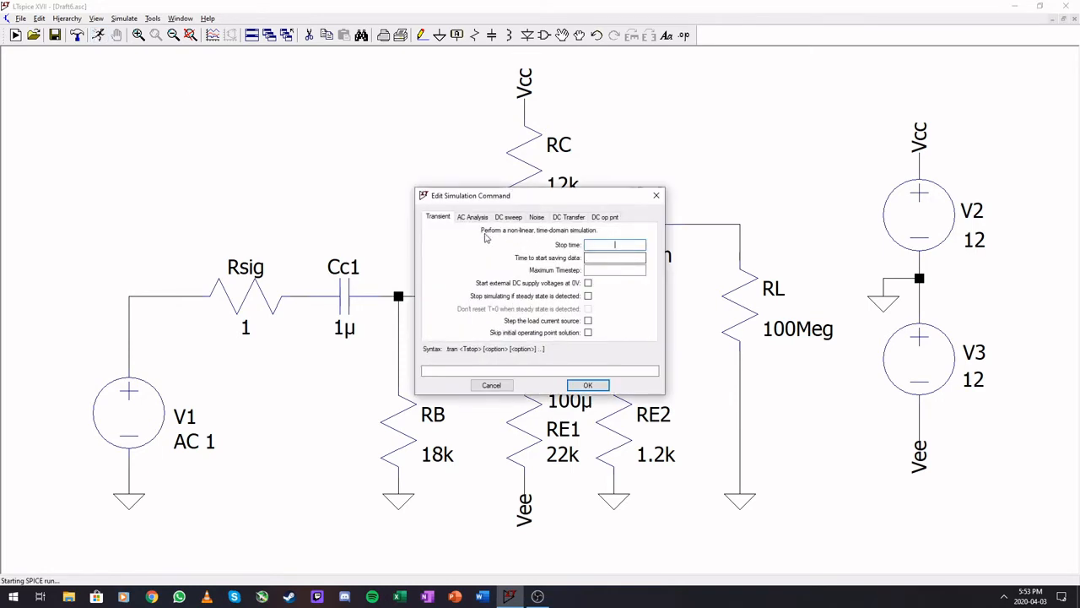
pyautogui.click(473, 218)
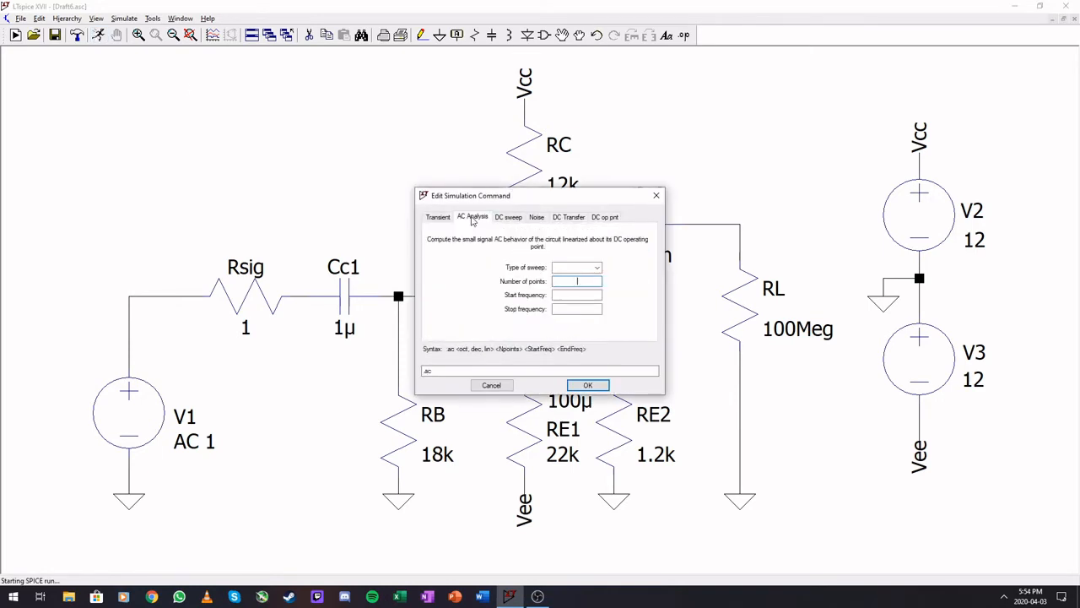
pyautogui.click(581, 268)
pyautogui.click(578, 287)
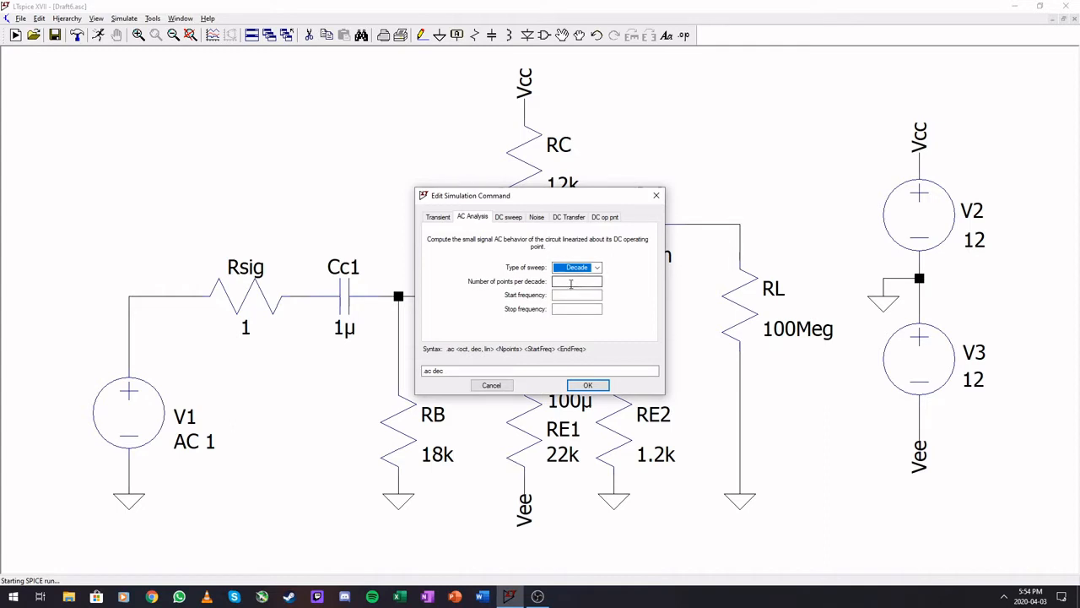
pyautogui.click(572, 283)
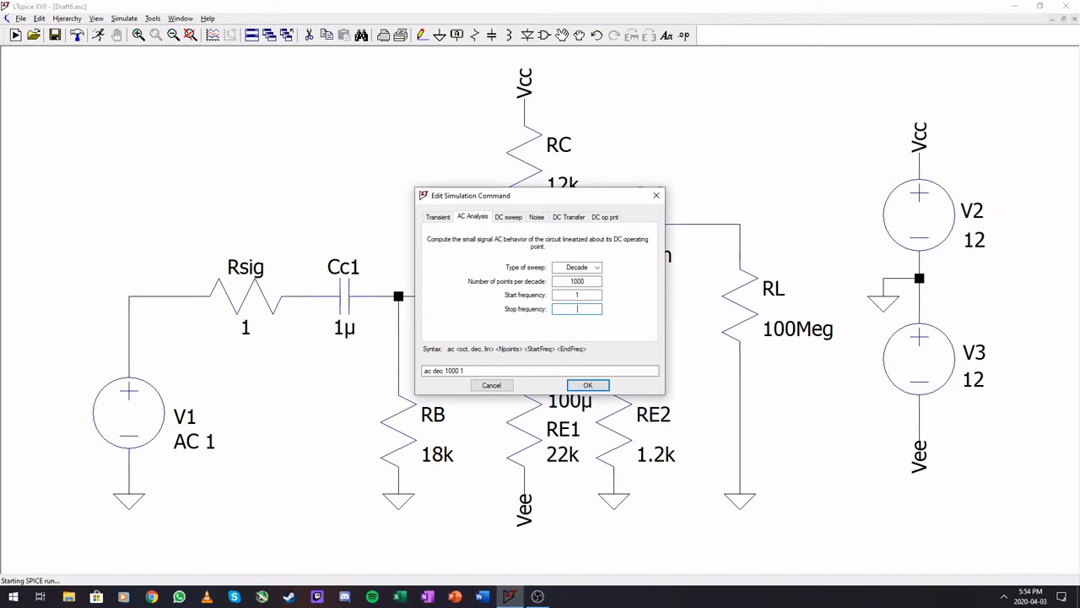
pyautogui.write('10Meg')
pyautogui.click(599, 386)
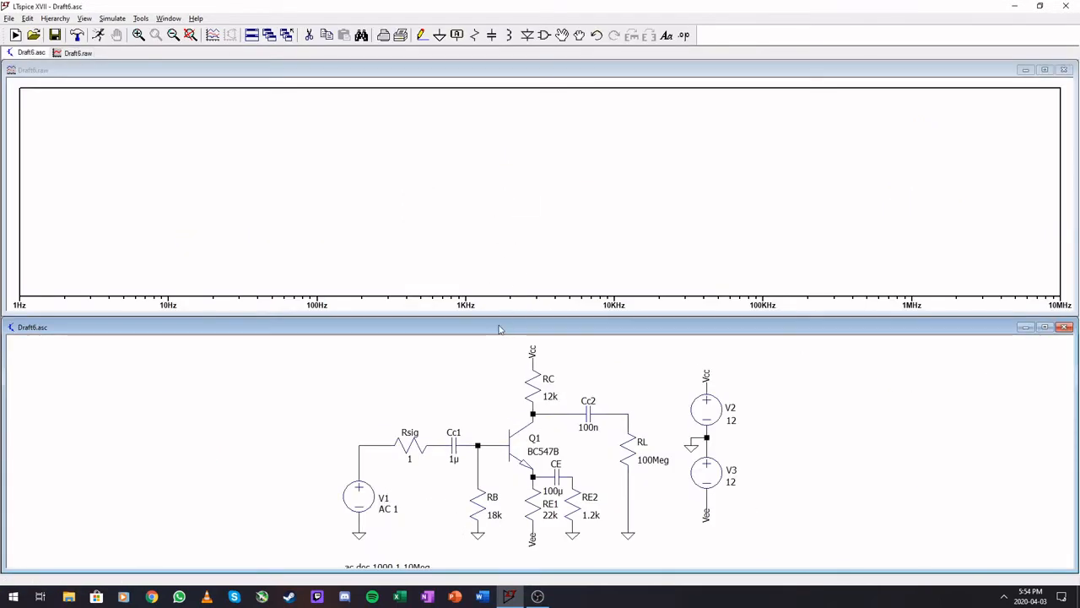
# Fit the schematic to its window and plot the input voltage at the wire between V1 and Rsig over frequency
pyautogui.press('space')
pyautogui.click(536, 81)
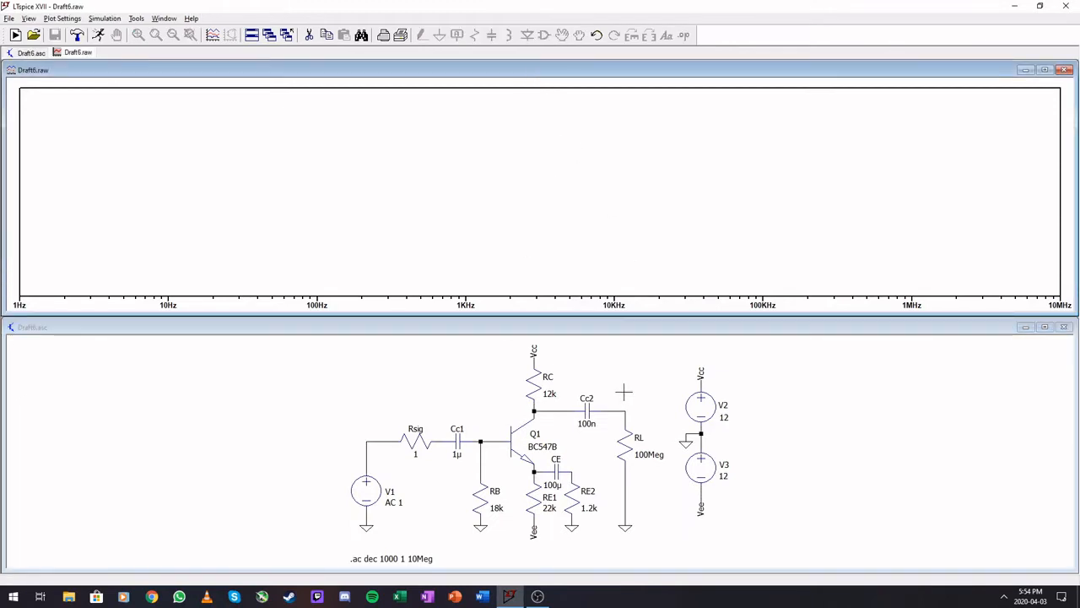
pyautogui.click(371, 441)
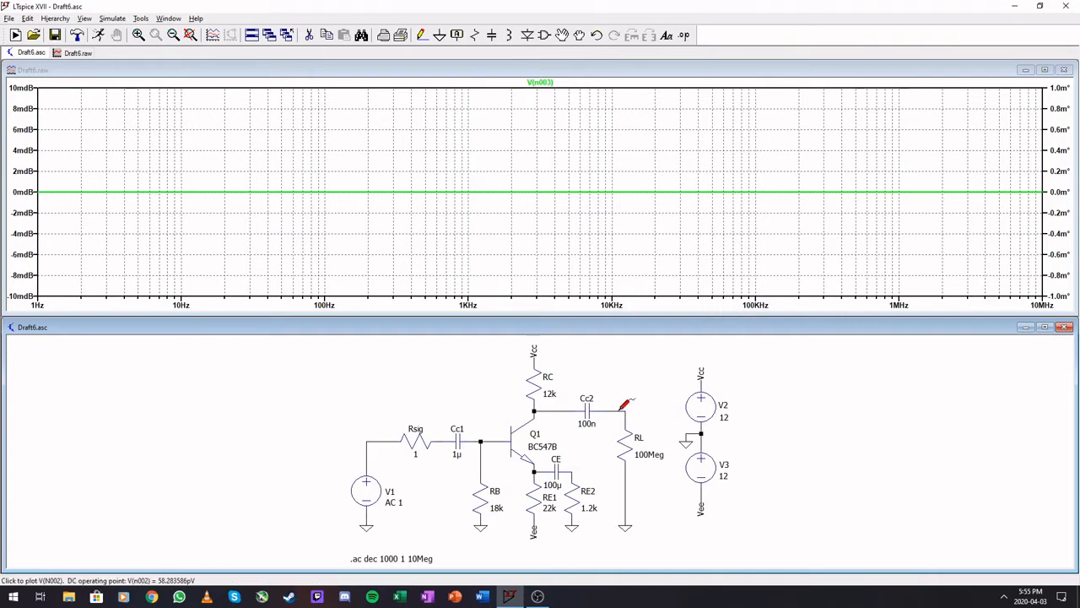
# Plot only the output voltage at the wire between Cc2 and RL over frequency
pyautogui.click(622, 409)
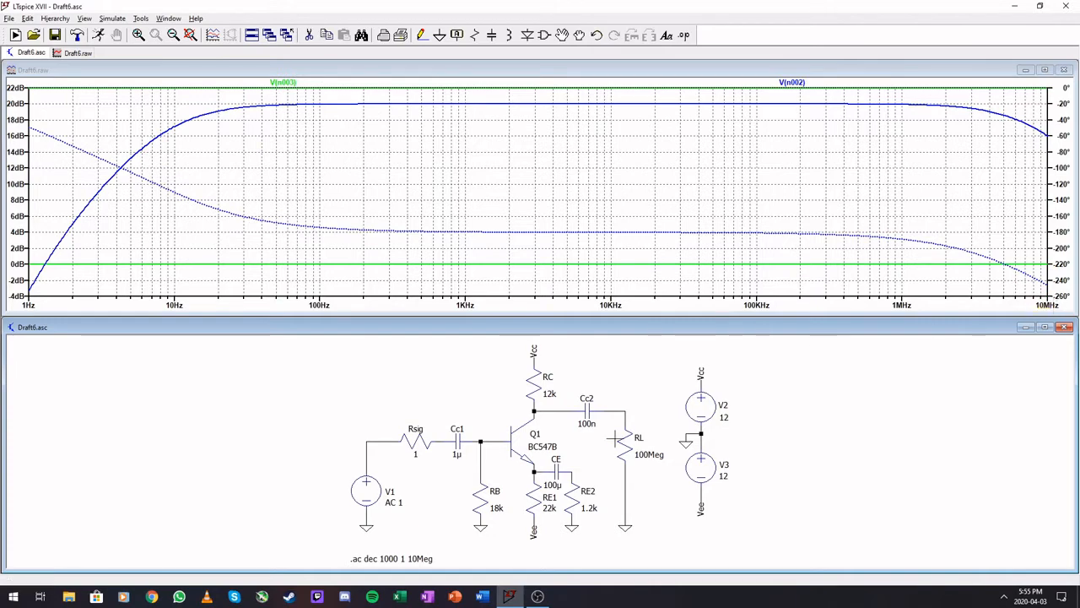
pyautogui.click(624, 408)
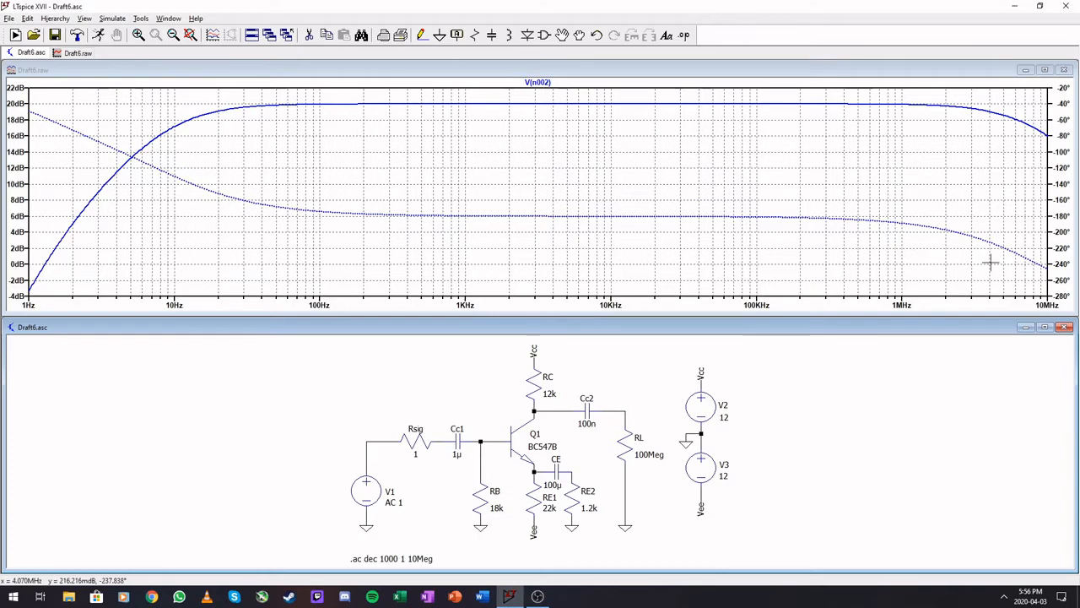
# Extend the AC sweep's stop frequency to 100Meg and rerun the simulation
pyautogui.rightClick(384, 558)
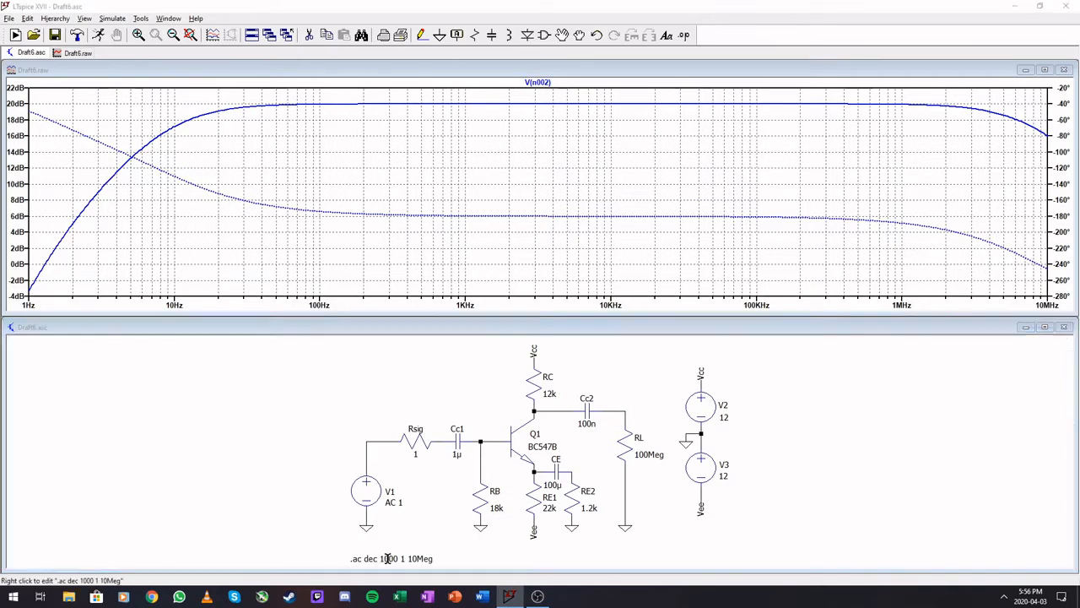
pyautogui.click(578, 309)
pyautogui.write('00Meg')
pyautogui.press('Return')
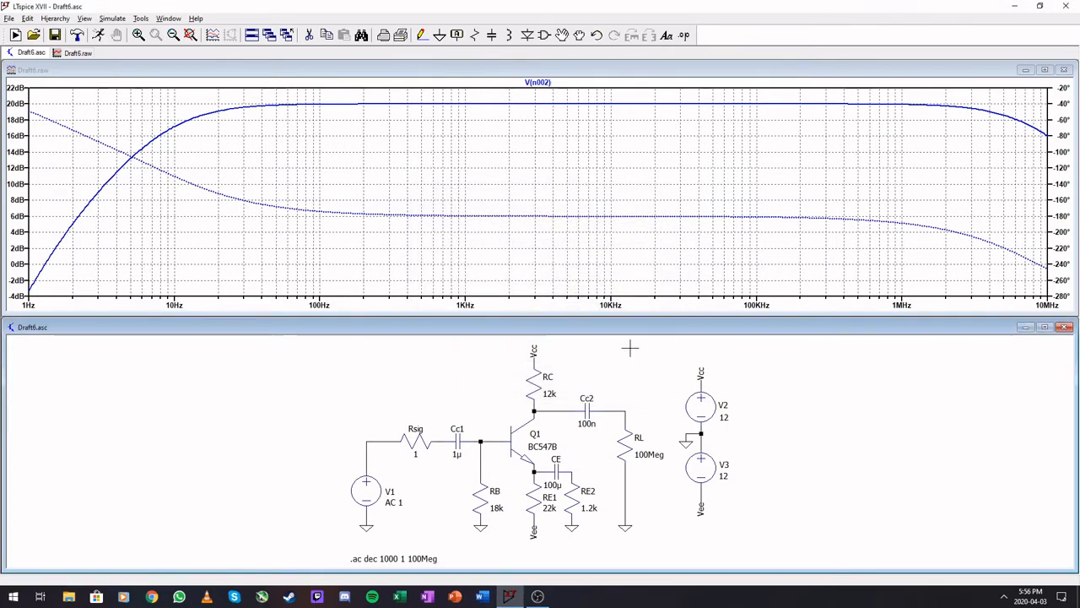
pyautogui.click(98, 35)
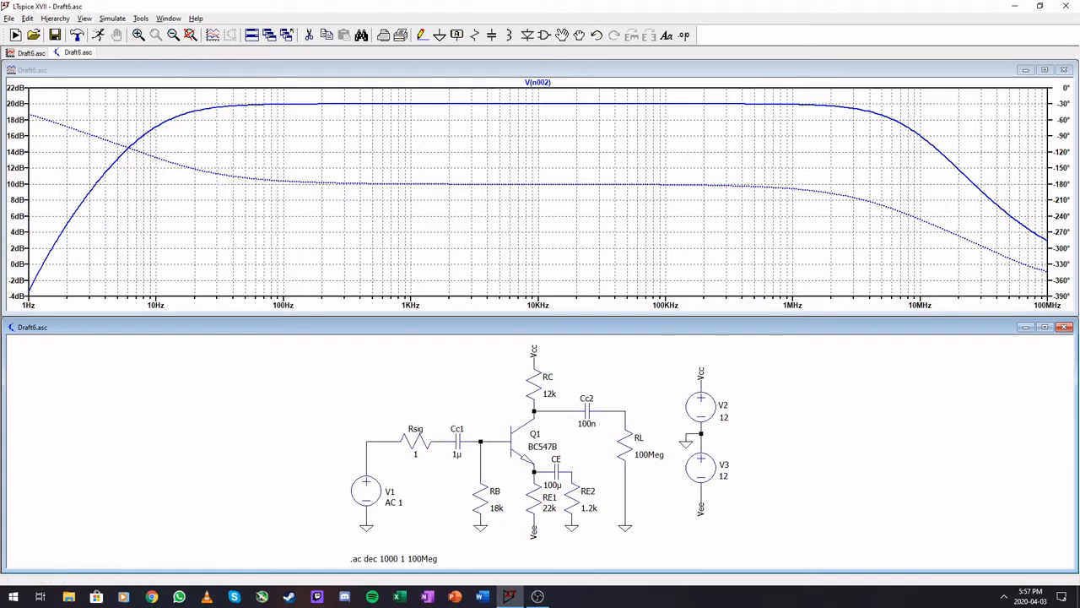
pyautogui.hotkey('alt', 'Tab')
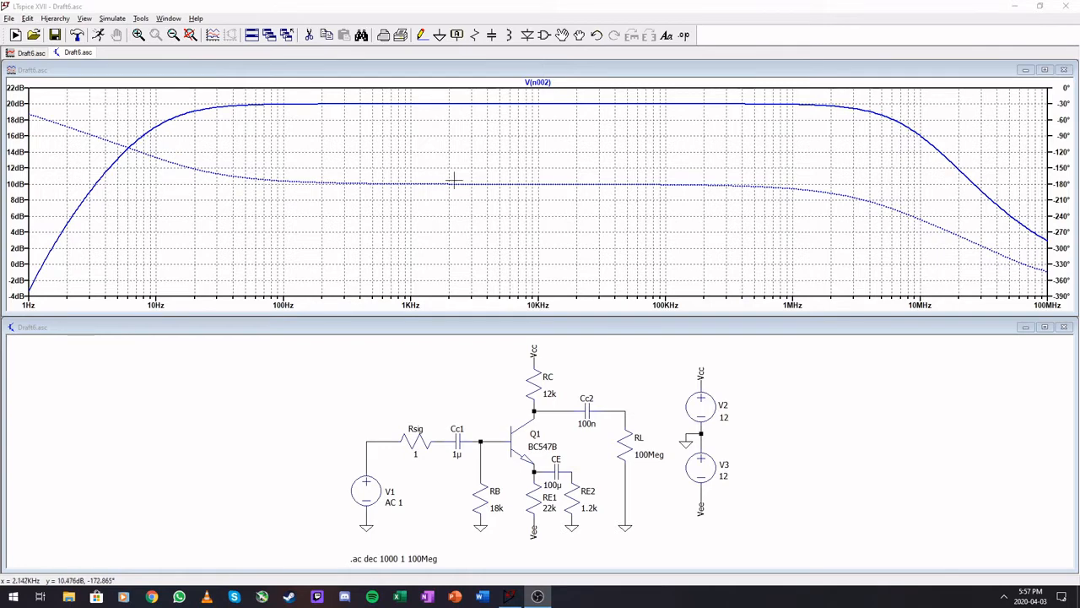
# Set resistor RE2 to 120 and rerun the AC analysis
pyautogui.rightClick(589, 507)
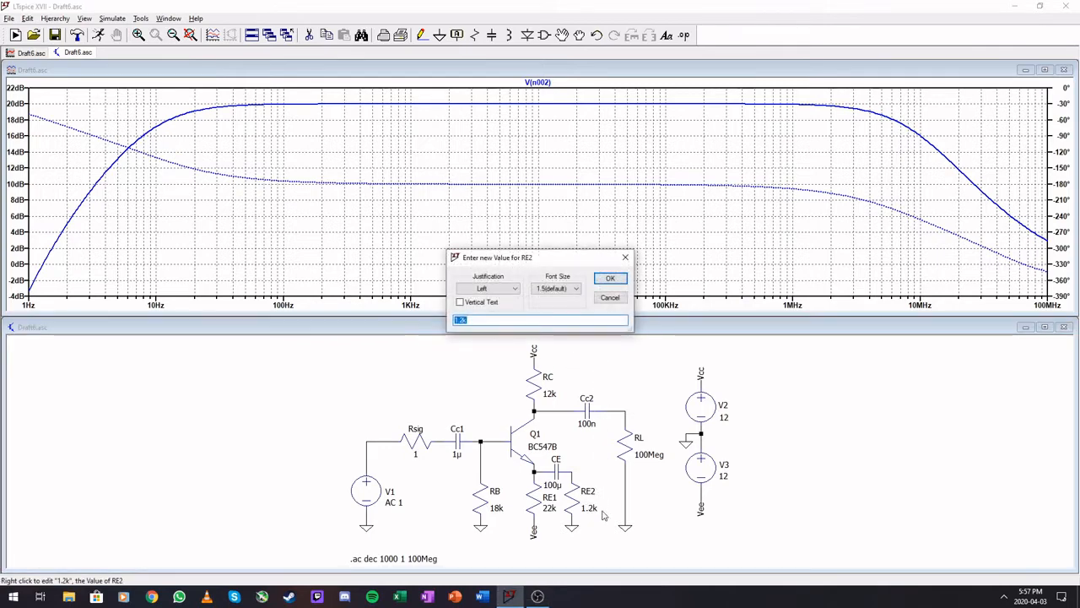
pyautogui.write('120')
pyautogui.press('Return')
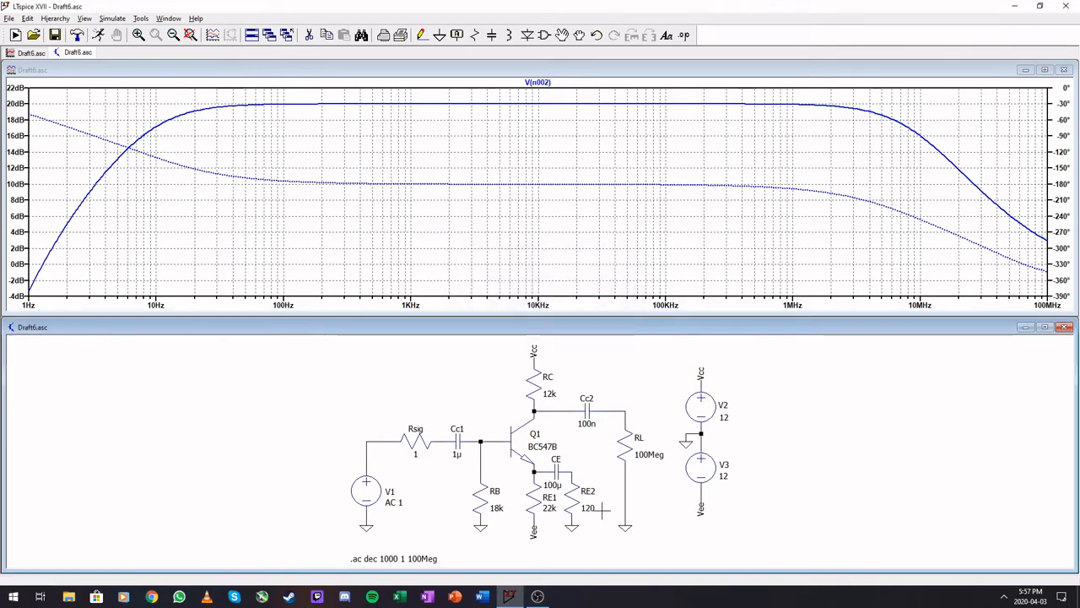
pyautogui.click(98, 36)
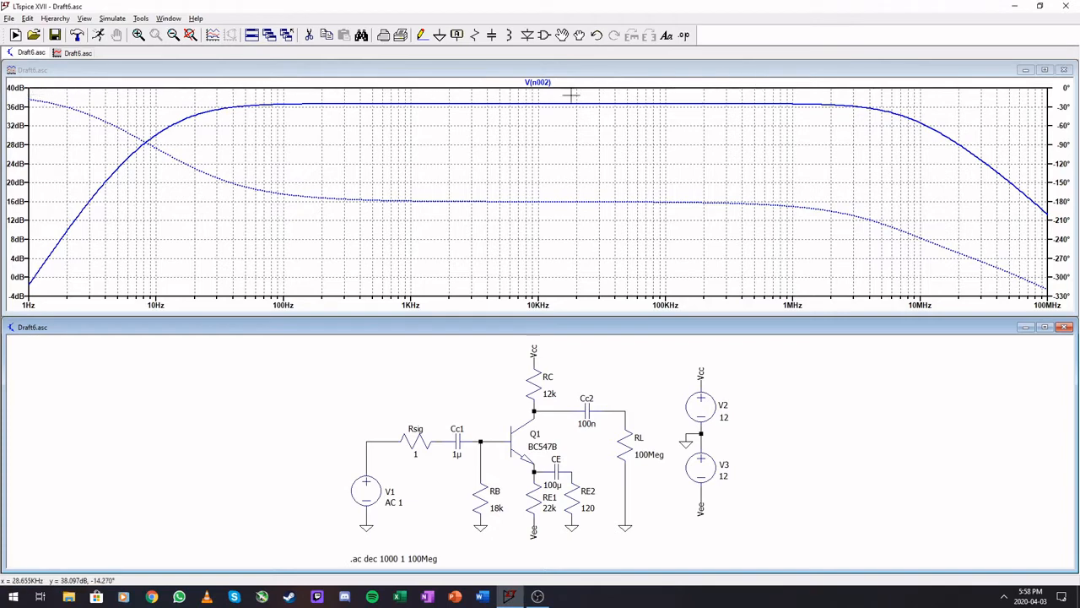
# Set resistor RE2 to 100 and rerun the AC analysis
pyautogui.rightClick(588, 508)
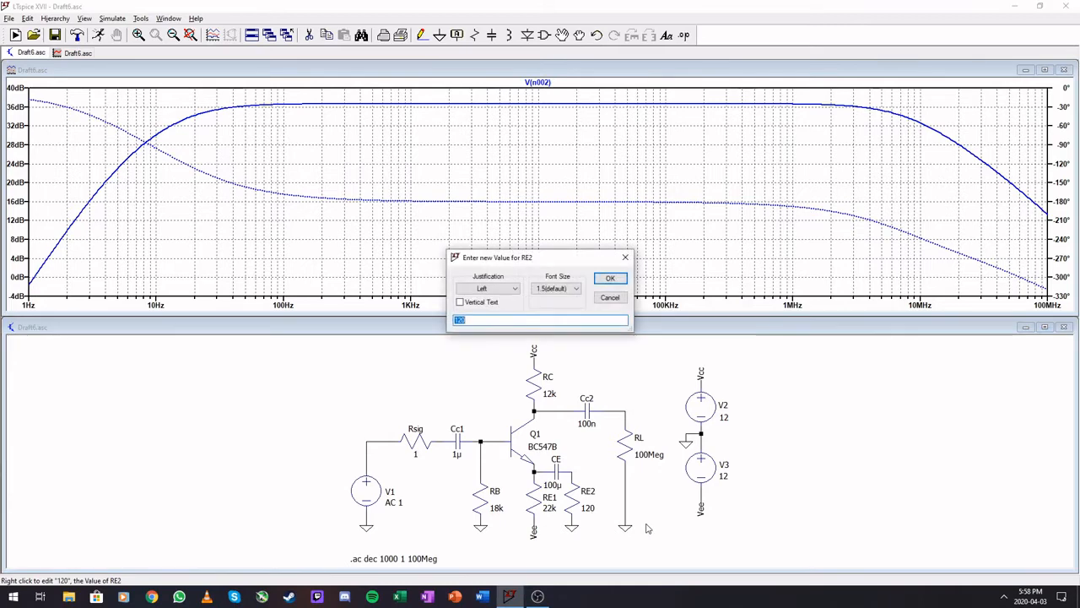
pyautogui.write('100')
pyautogui.press('Return')
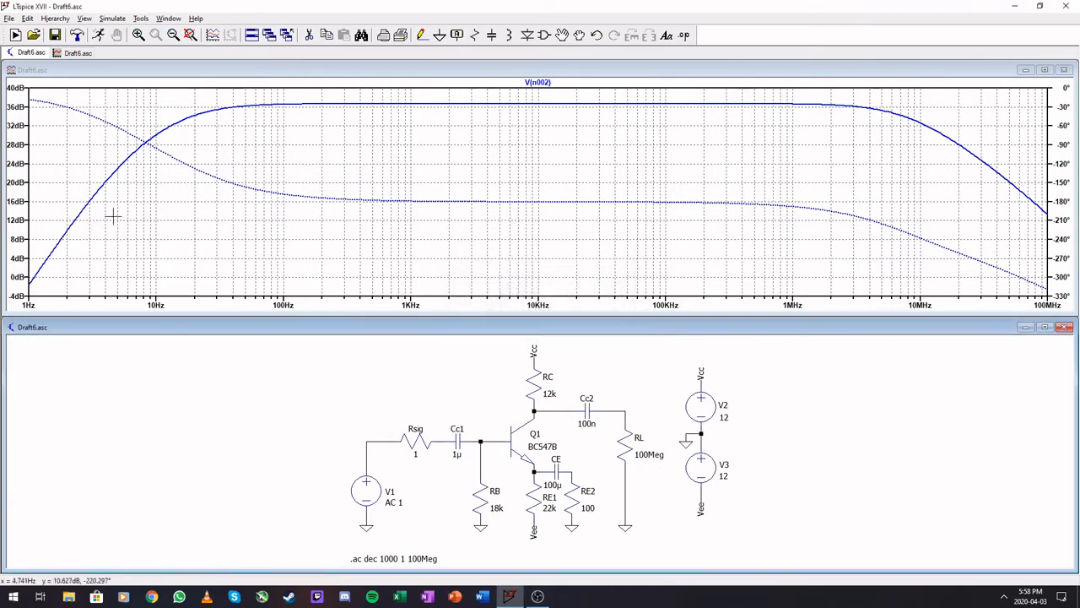
pyautogui.click(98, 35)
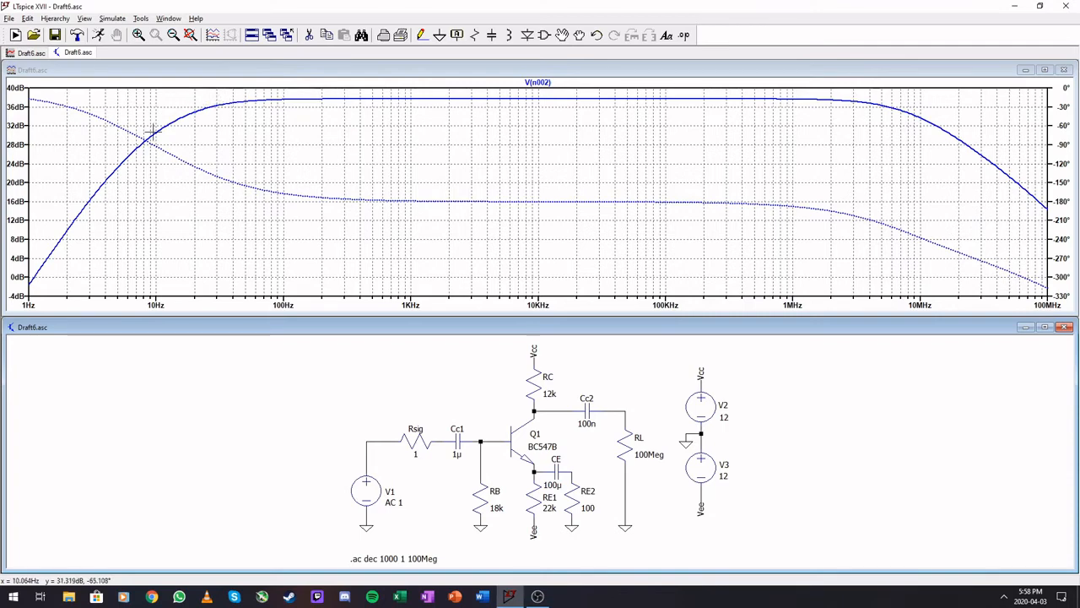
# Set coupling capacitors Cc1 and Cc2 to 10µ each and rerun the AC analysis
pyautogui.rightClick(450, 455)
pyautogui.write('0')
pyautogui.press('Return')
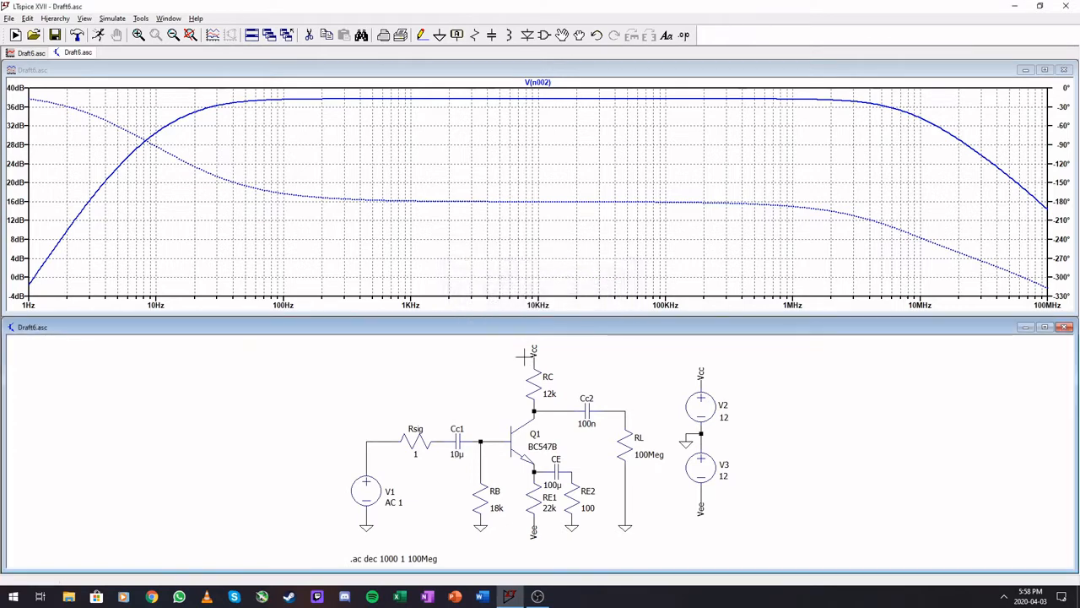
pyautogui.rightClick(591, 423)
pyautogui.write('10µ')
pyautogui.press('Return')
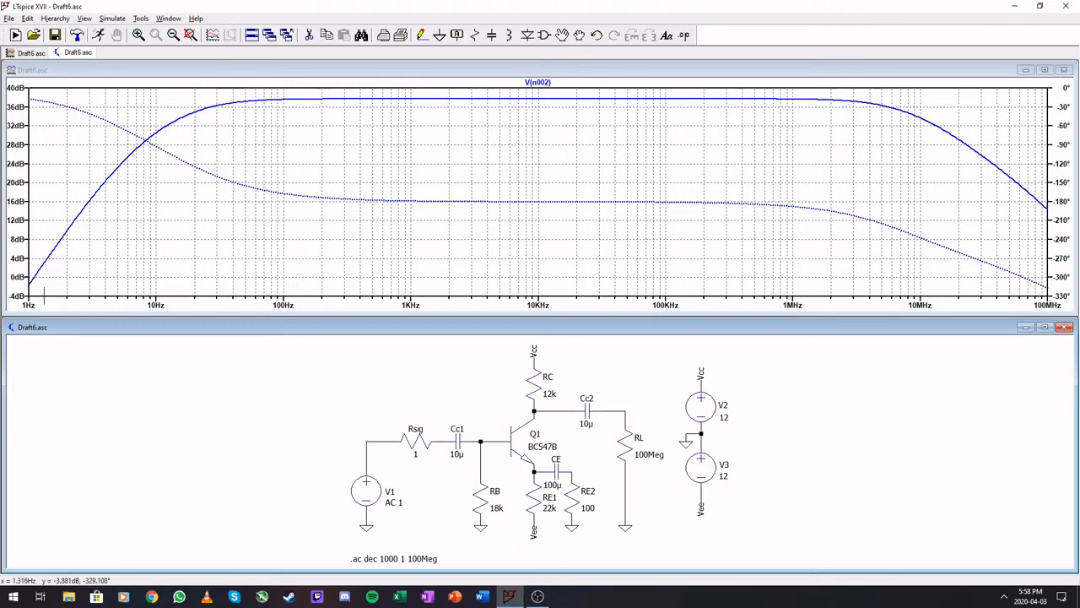
pyautogui.click(98, 35)
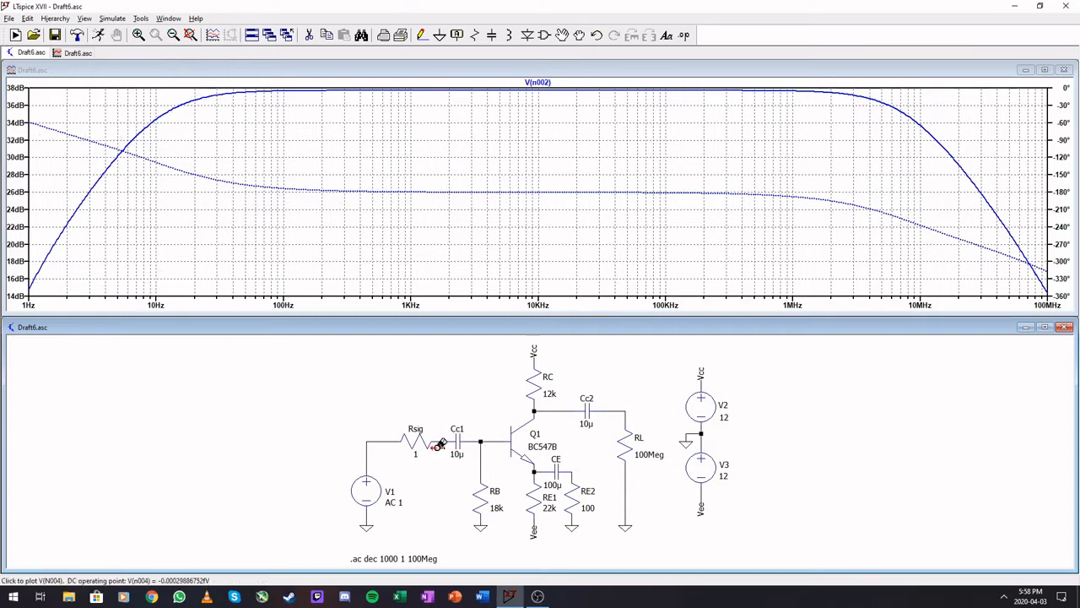
# Set coupling capacitors Cc1 and Cc2 to 100n each and rerun the AC analysis
pyautogui.rightClick(455, 454)
pyautogui.write('100n')
pyautogui.press('Return')
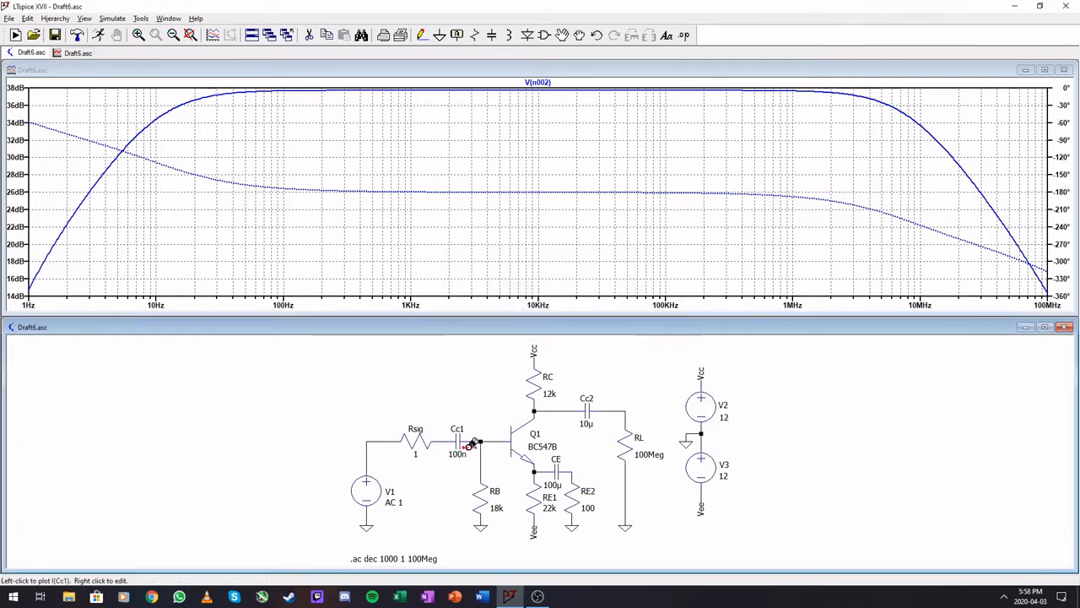
pyautogui.rightClick(594, 426)
pyautogui.write('100')
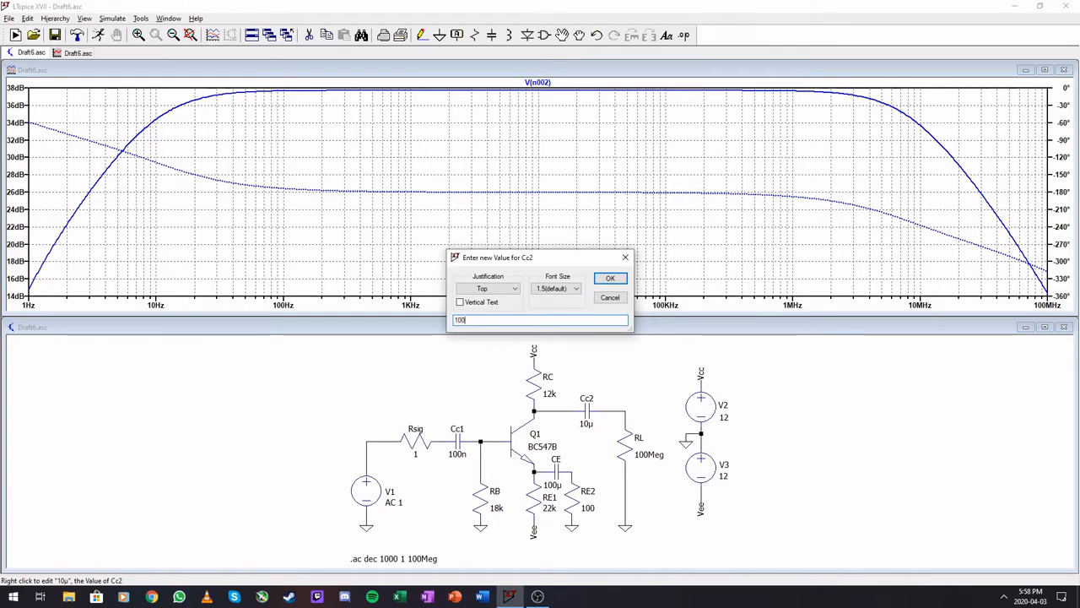
pyautogui.write('n')
pyautogui.press('Return')
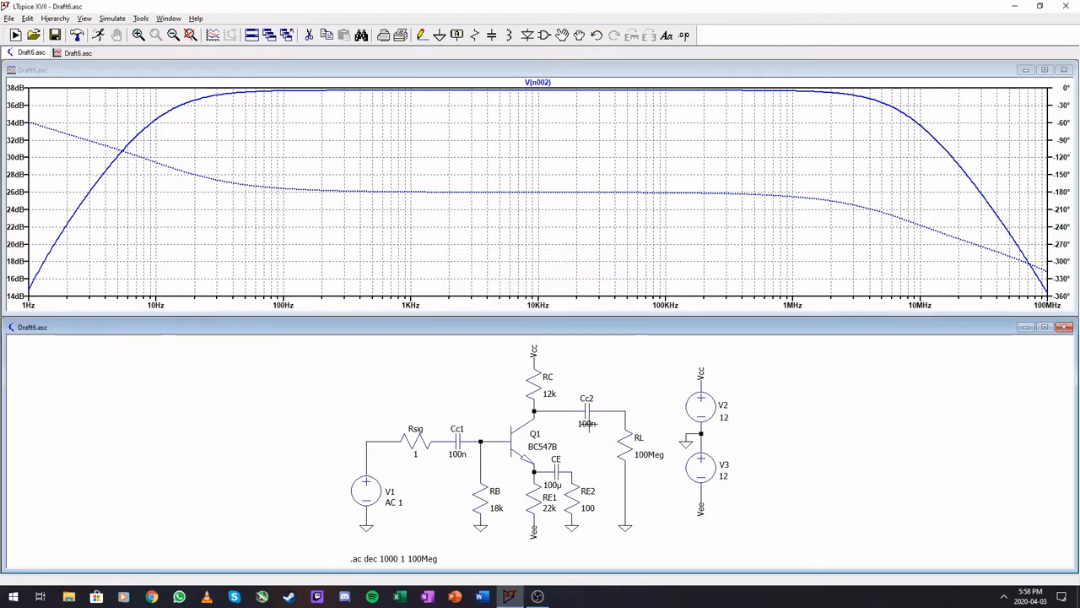
pyautogui.click(98, 35)
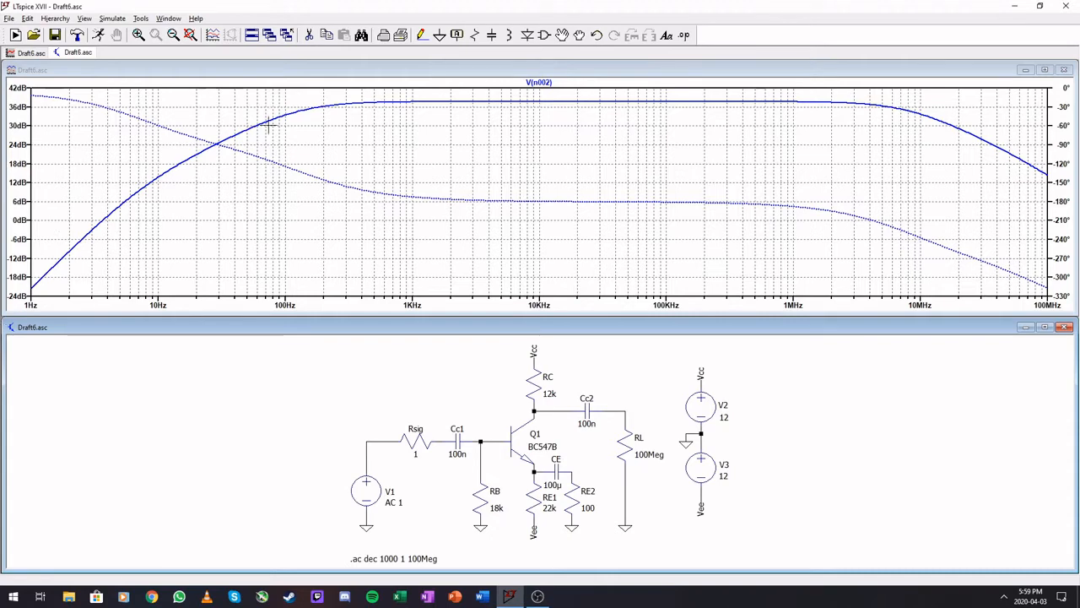
# Set coupling capacitors Cc1 and Cc2 to 1µ each and rerun the AC analysis
pyautogui.rightClick(460, 455)
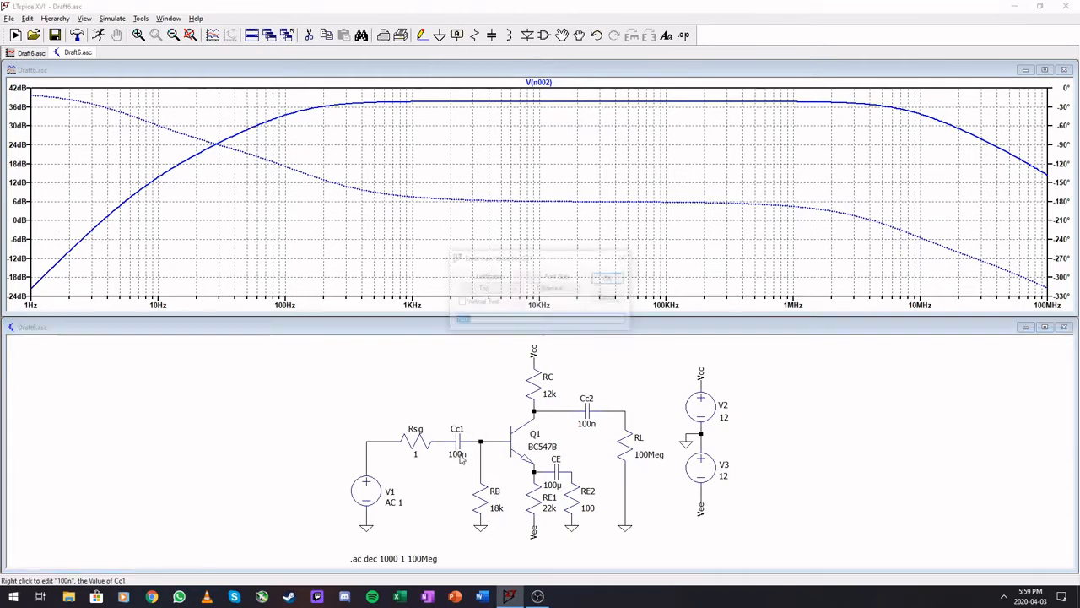
pyautogui.write('1u')
pyautogui.press('Return')
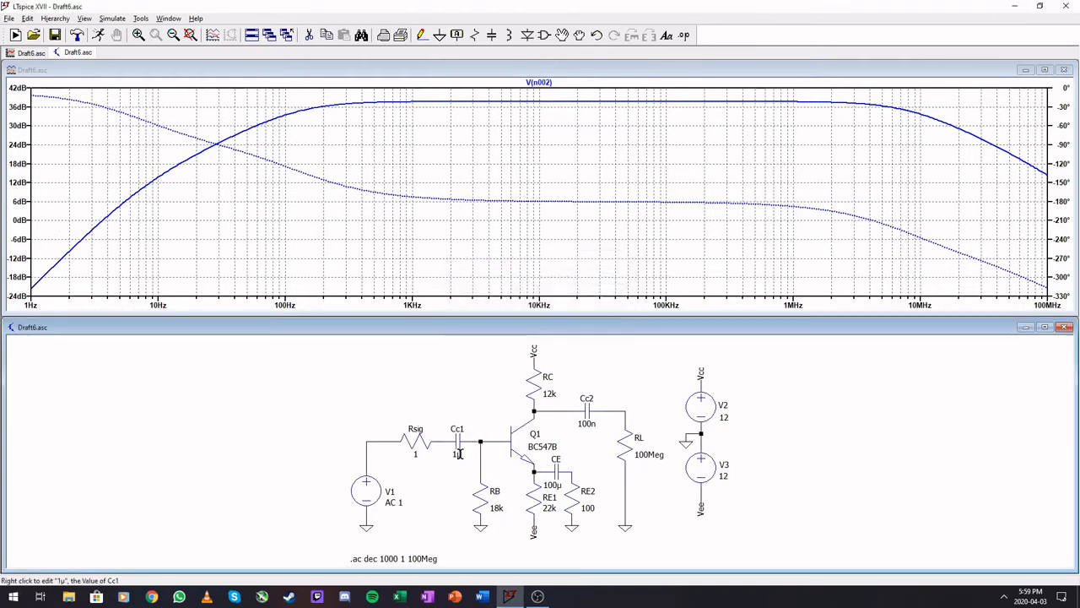
pyautogui.rightClick(592, 425)
pyautogui.write('1u')
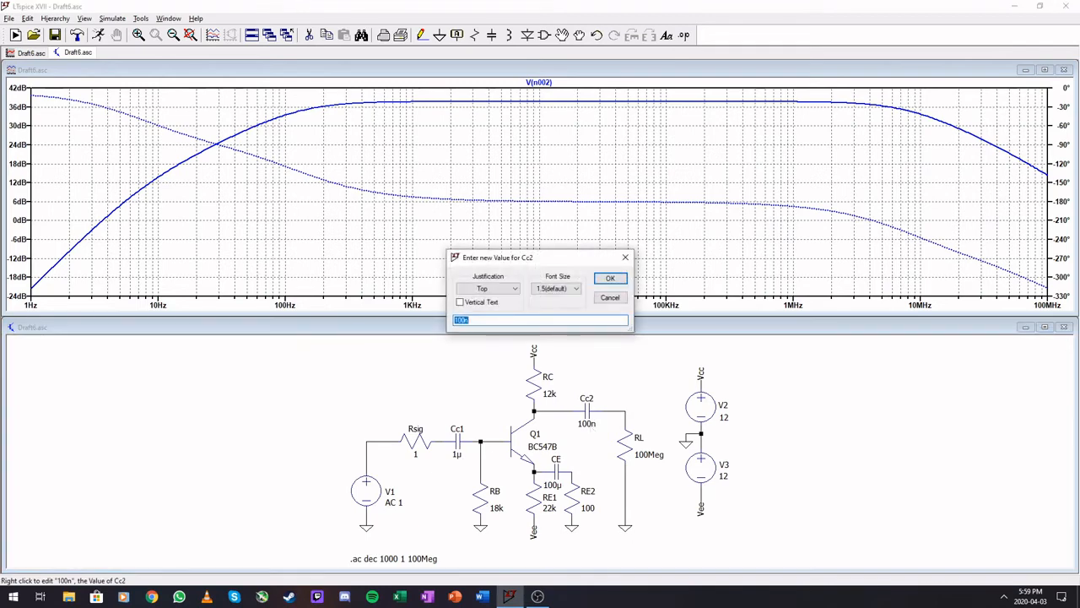
pyautogui.press('Return')
pyautogui.click(98, 35)
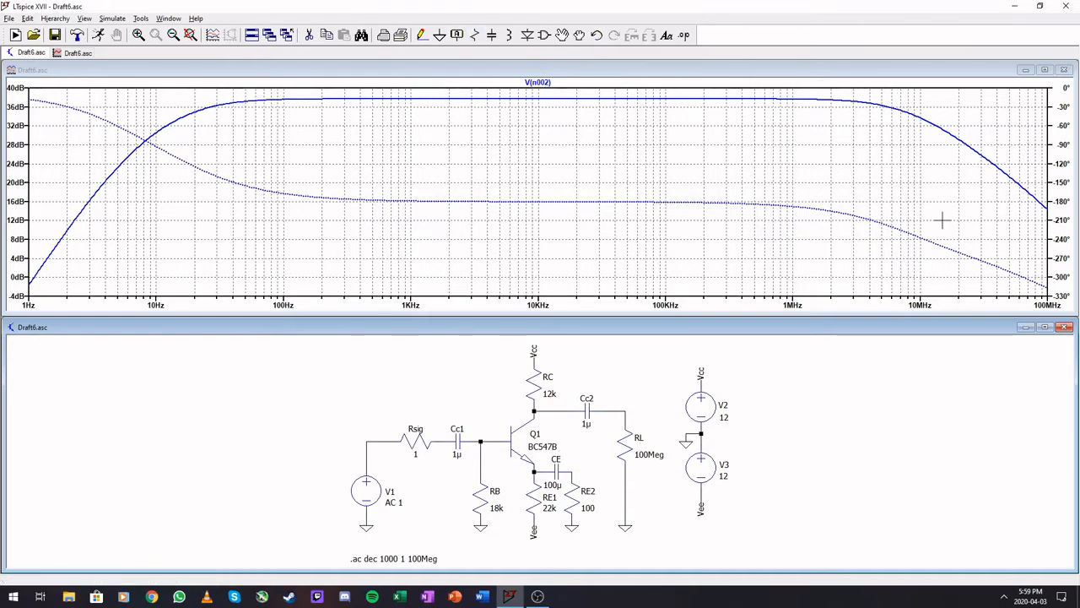
# Set resistor RE2 to 56 and rerun the AC analysis
pyautogui.rightClick(594, 510)
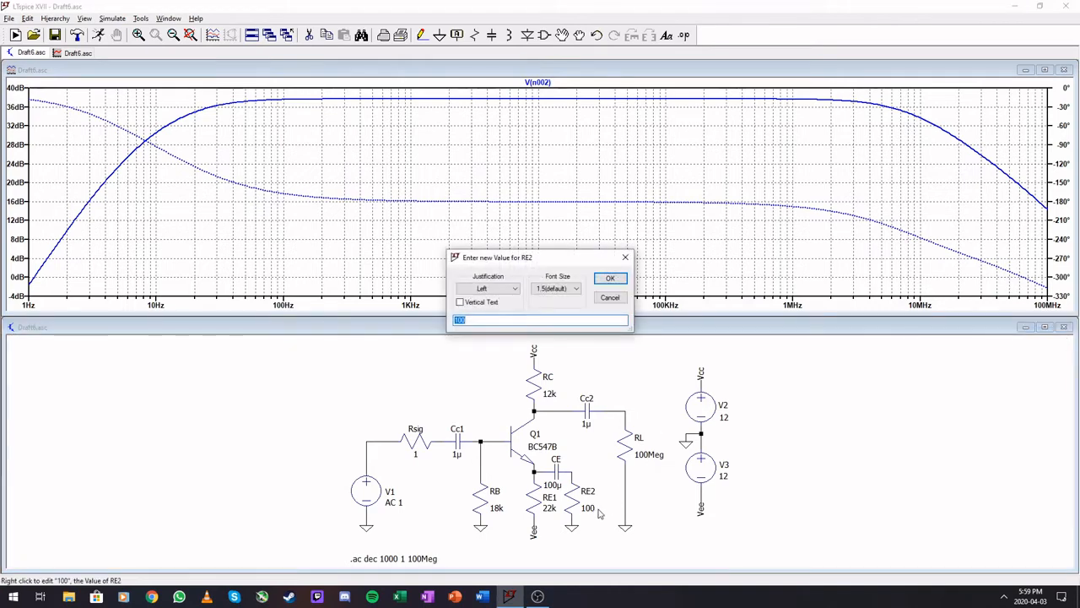
pyautogui.press('Return')
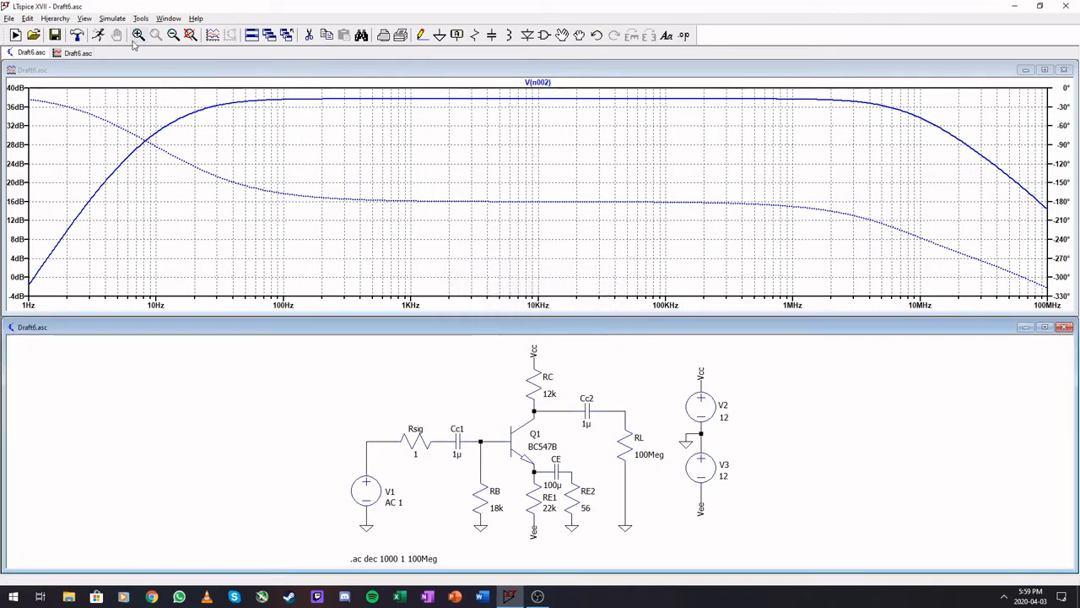
pyautogui.click(97, 37)
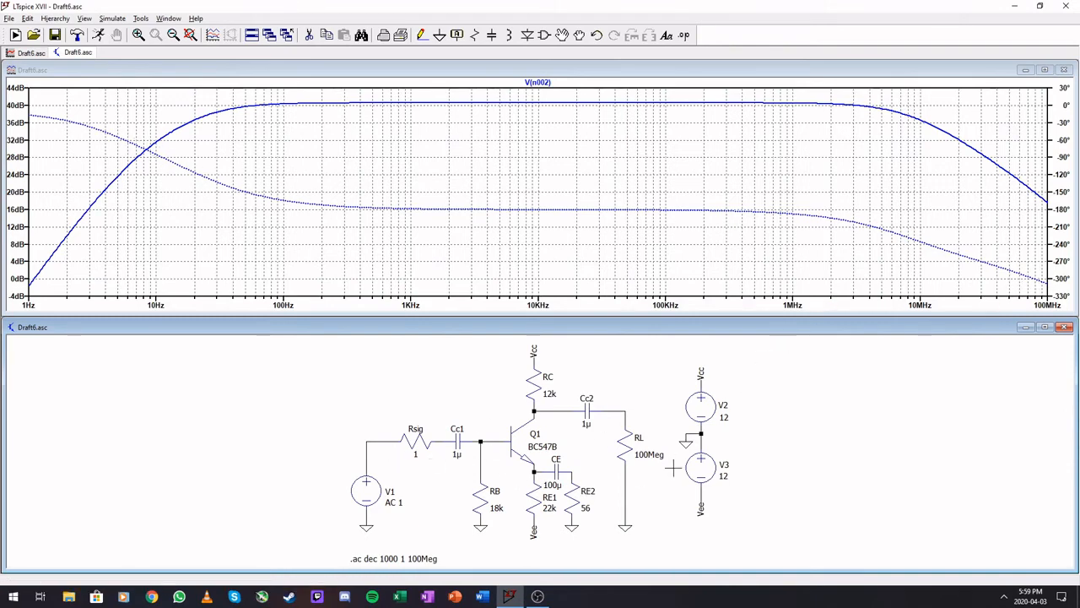
# Place a capacitor beside RL and move the V2 and V3 supply group farther away from the load
pyautogui.click(492, 35)
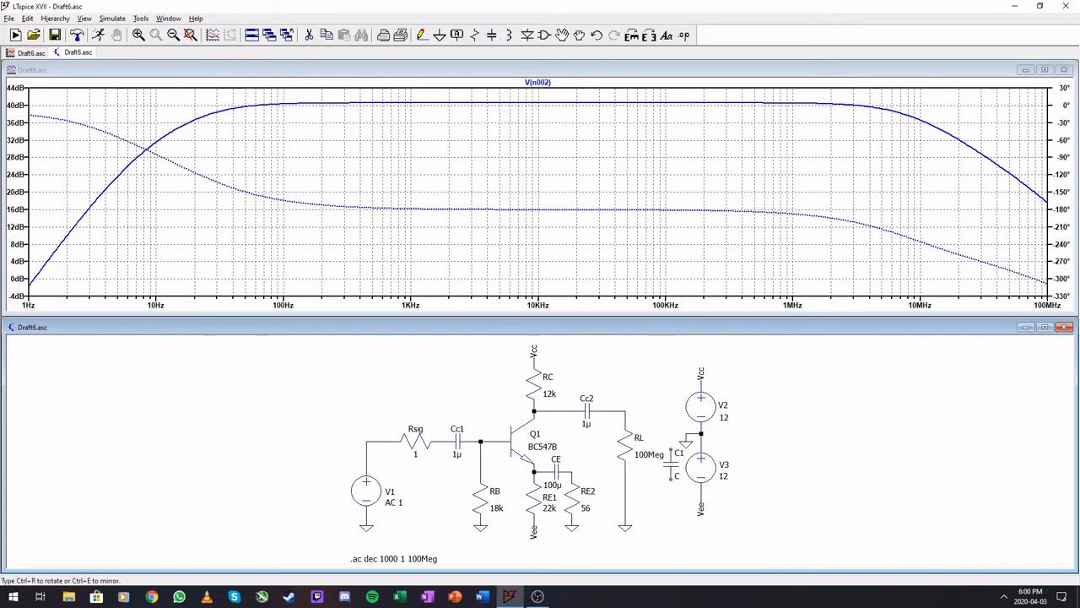
pyautogui.click(663, 481)
pyautogui.press('Escape')
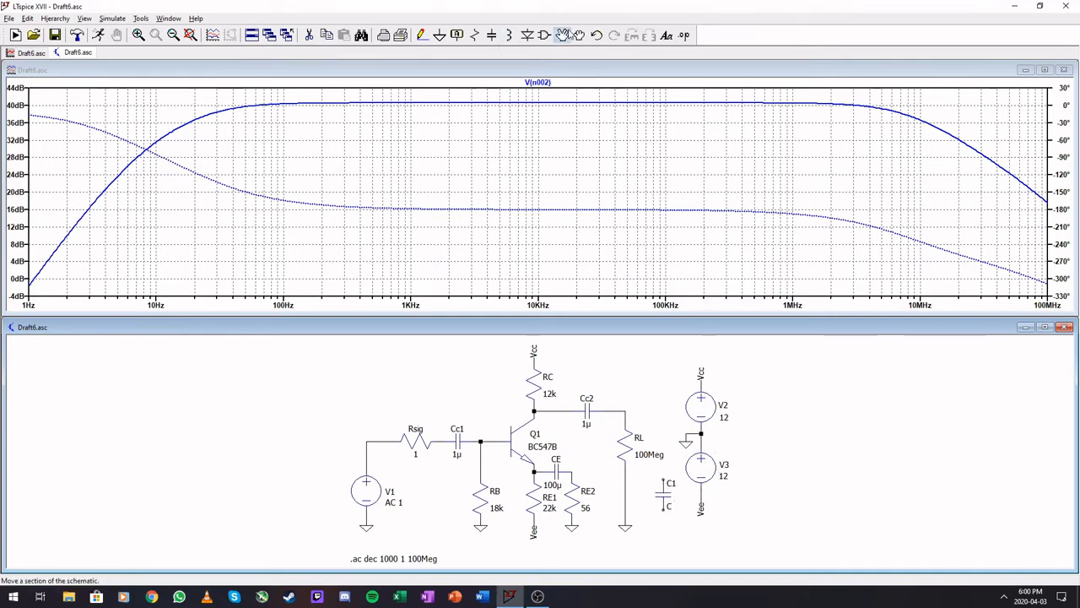
pyautogui.moveTo(665, 359); pyautogui.dragTo(765, 516)
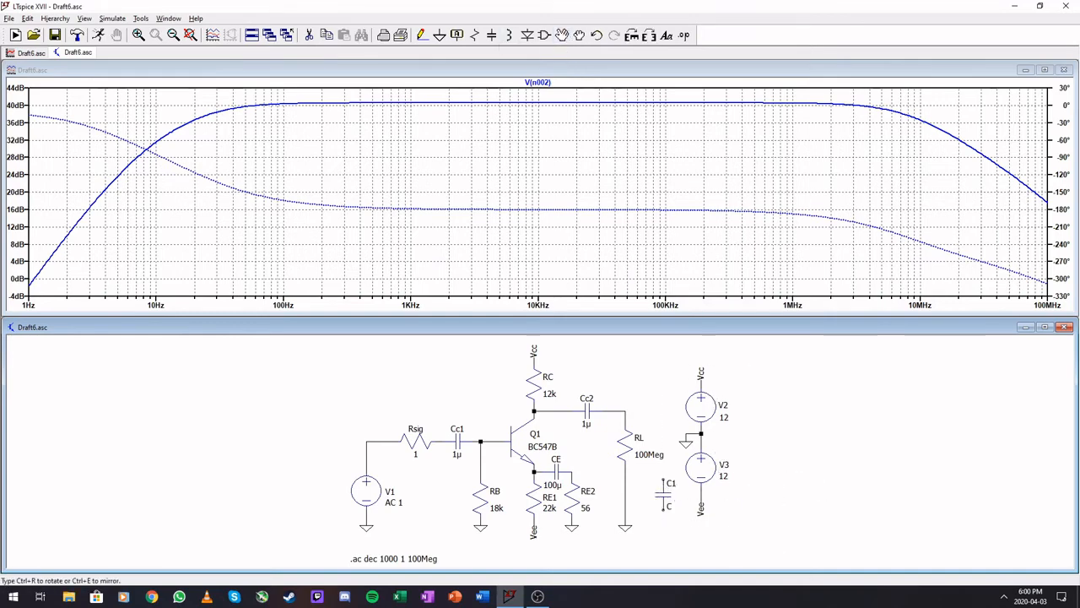
pyautogui.click(778, 439)
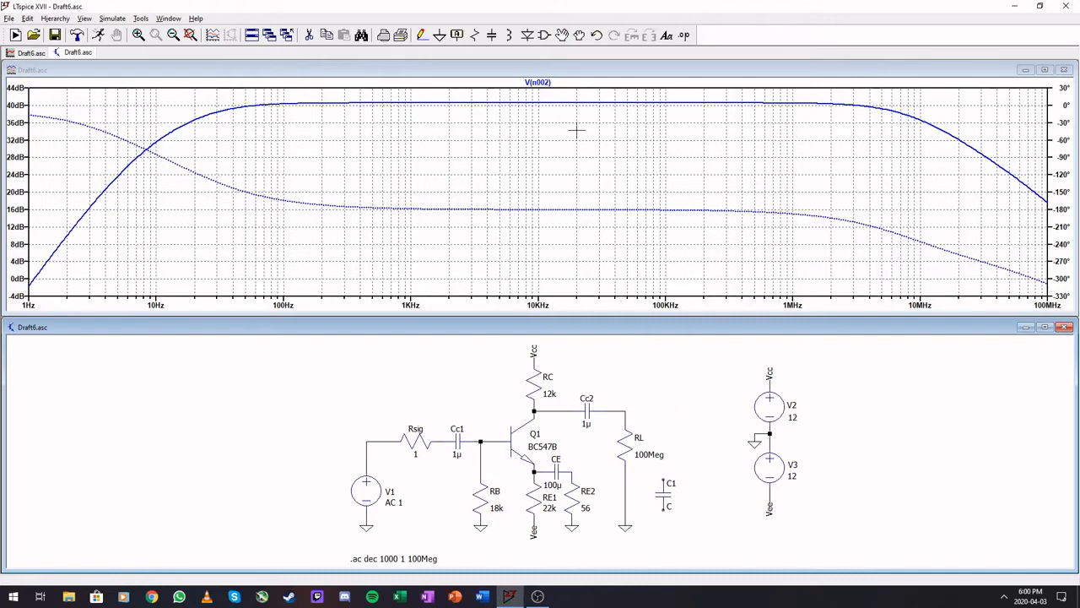
# Move the new capacitor level with RL and place a ground below it, in line with RL's ground
pyautogui.click(562, 36)
pyautogui.click(664, 494)
pyautogui.click(681, 471)
pyautogui.click(440, 36)
pyautogui.click(678, 526)
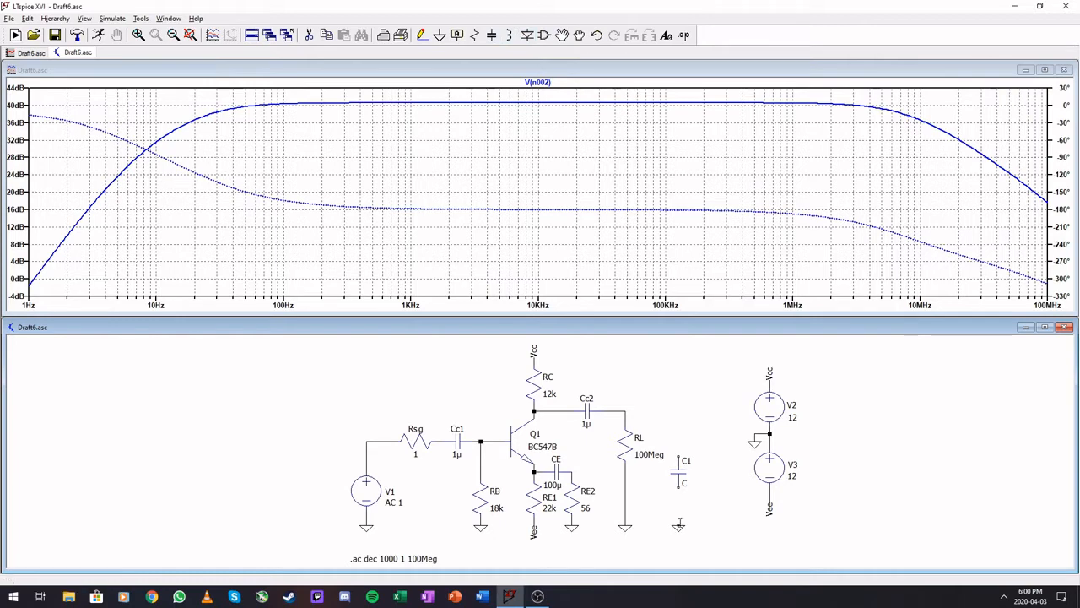
# Set the new load capacitor to 10n and wire it between its ground and the output node above RL
pyautogui.rightClick(684, 483)
pyautogui.write('10n')
pyautogui.press('Return')
pyautogui.click(422, 34)
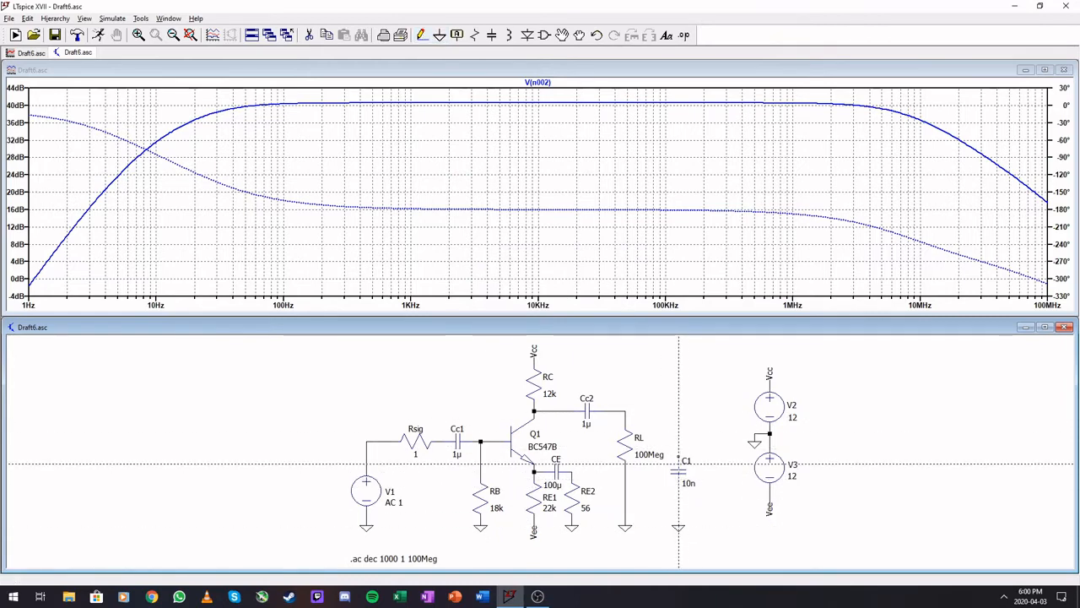
pyautogui.click(678, 456)
pyautogui.click(625, 410)
pyautogui.press('Escape')
# Set load resistor RL to 12k and rerun the AC analysis with the load capacitor connected
pyautogui.rightClick(647, 455)
pyautogui.write('12k')
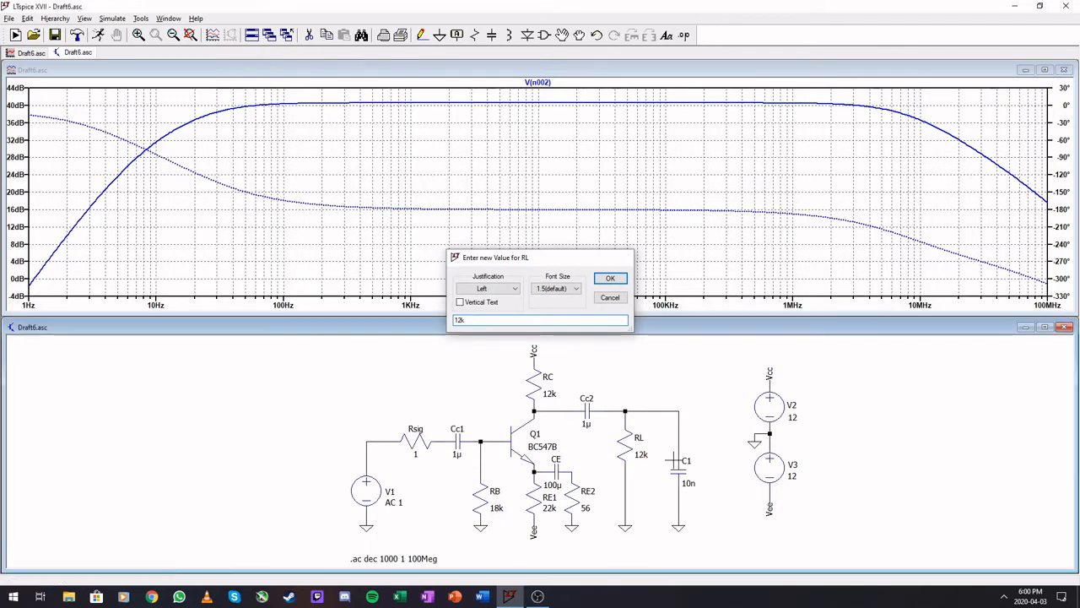
pyautogui.press('Return')
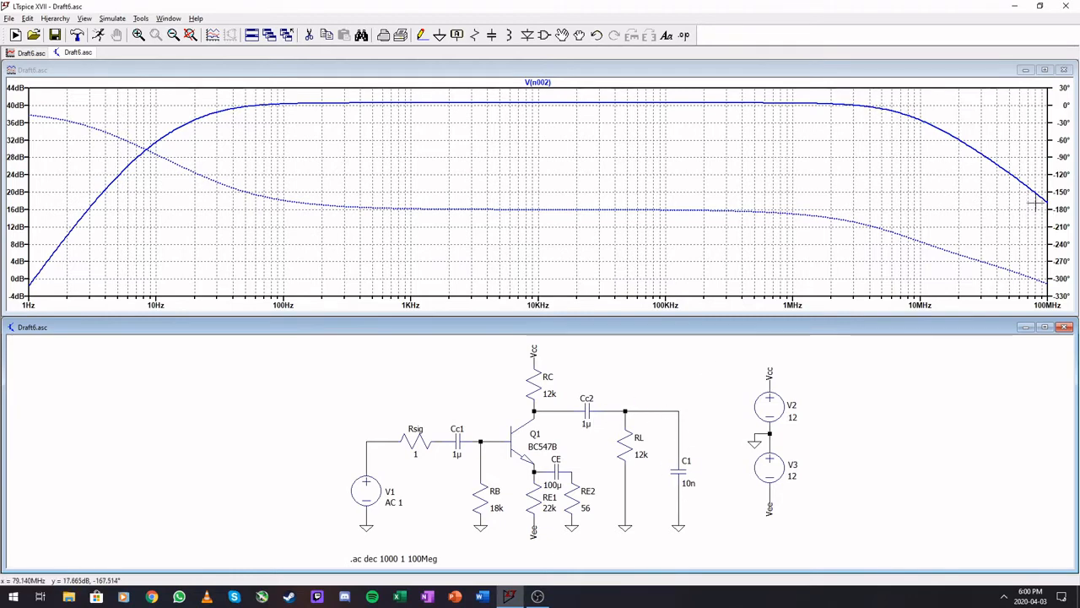
pyautogui.click(105, 39)
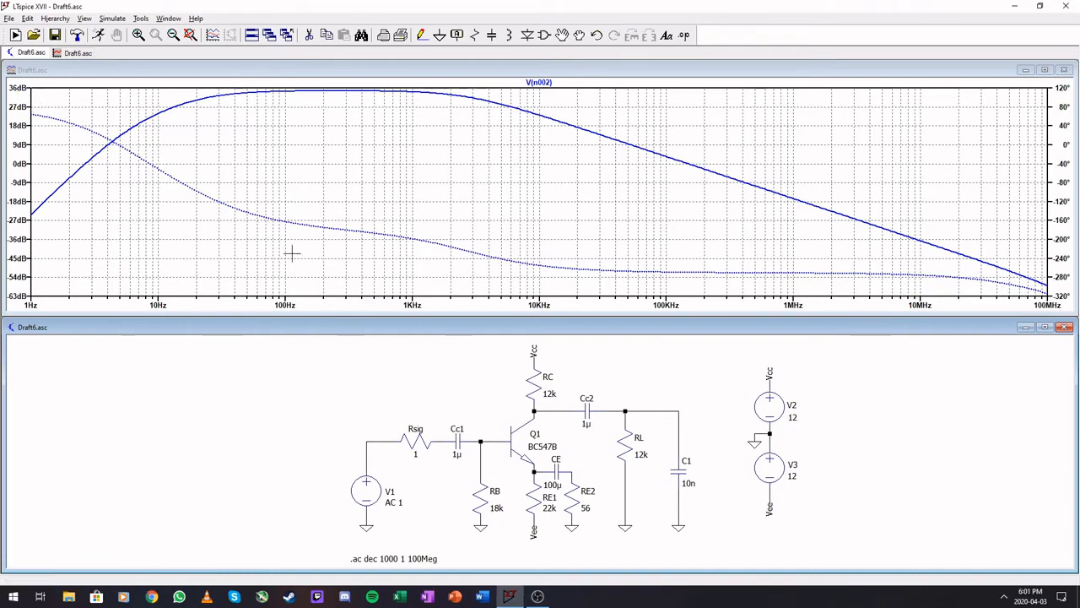
# Set load capacitor C1 to 100n and rerun the AC analysis
pyautogui.rightClick(688, 483)
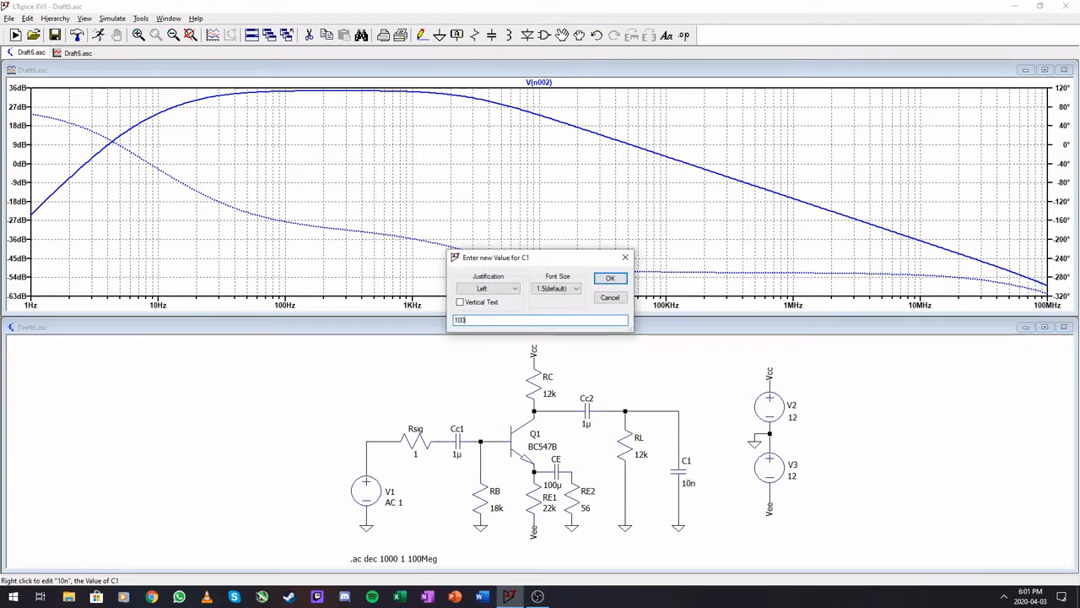
pyautogui.write('100n')
pyautogui.press('Return')
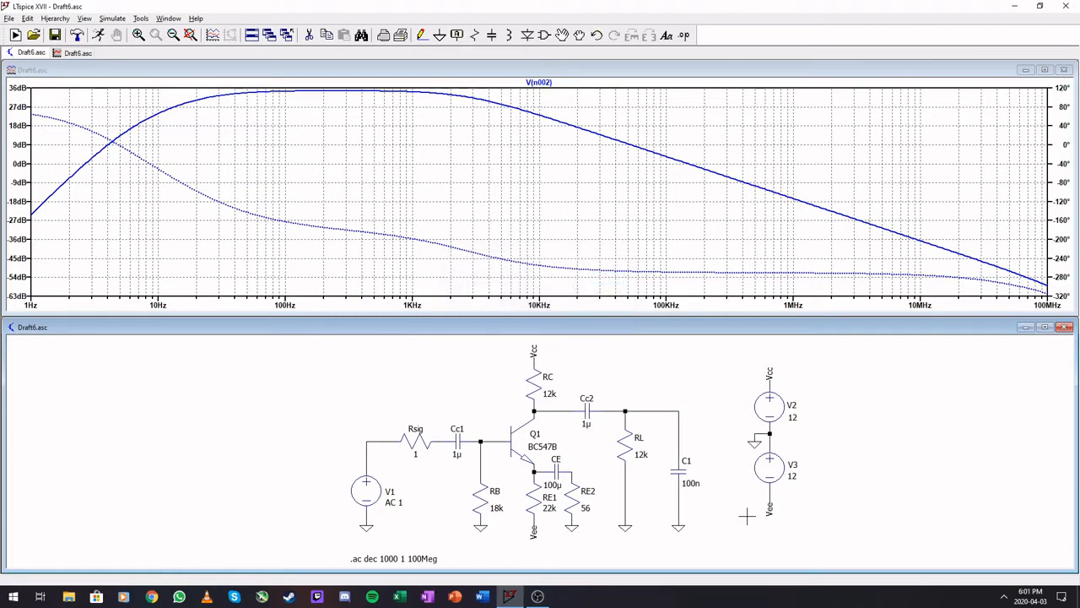
pyautogui.click(98, 35)
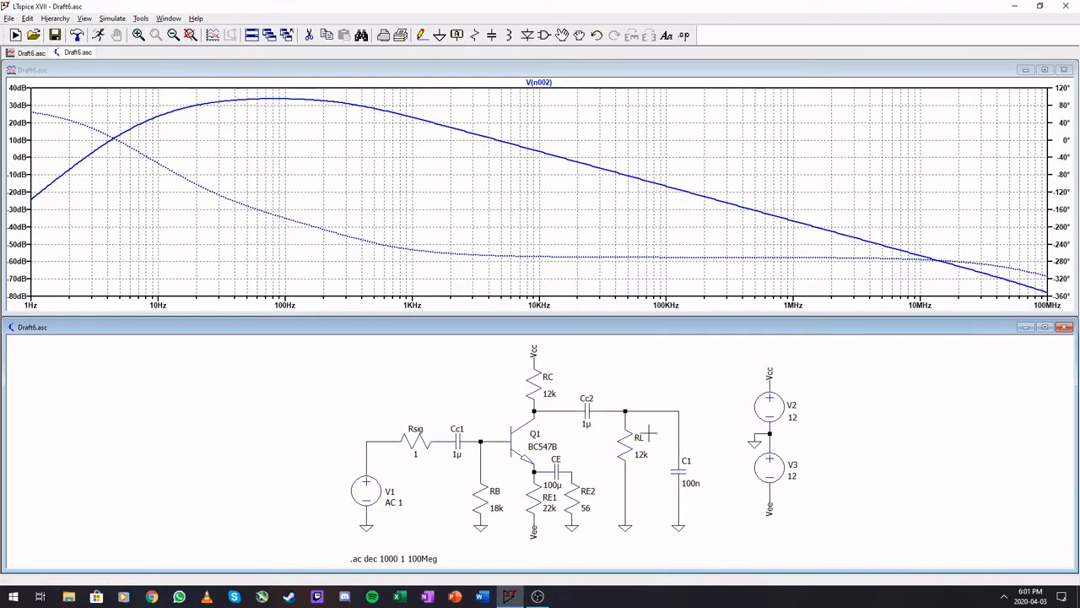
# Set load capacitor C1 to 100p and rerun the AC analysis
pyautogui.rightClick(690, 485)
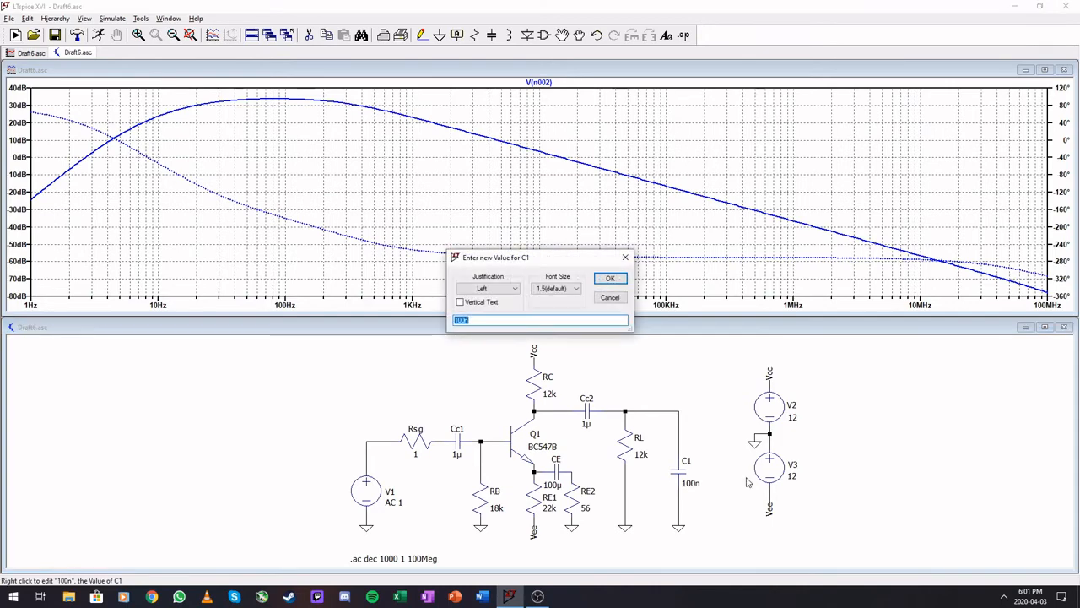
pyautogui.write('100p')
pyautogui.press('Return')
pyautogui.click(99, 35)
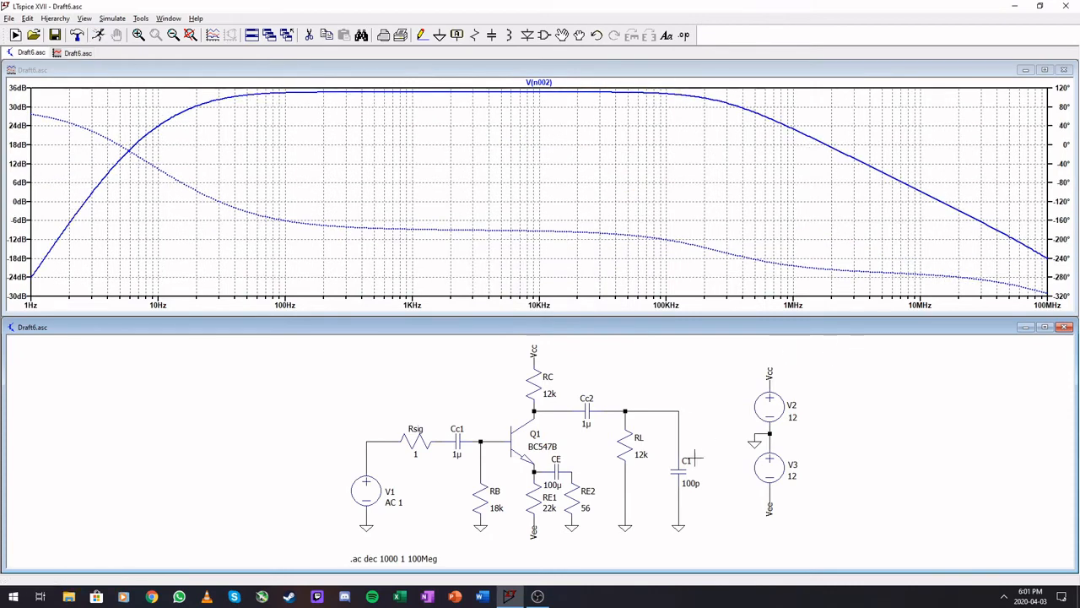
# Set load capacitor C1 to 220p and rerun the AC analysis
pyautogui.rightClick(688, 483)
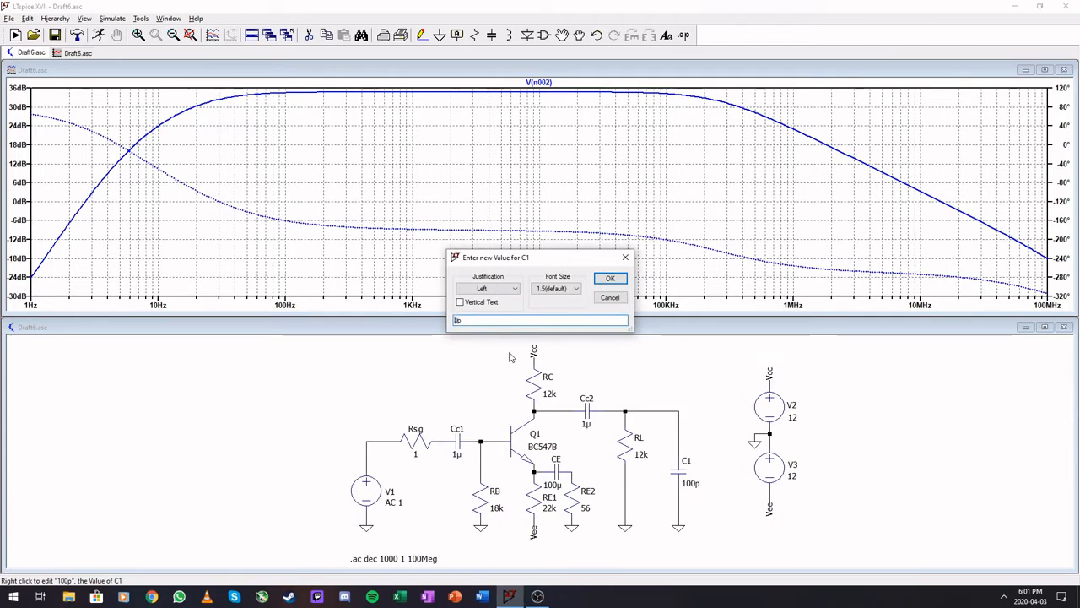
pyautogui.write('220p')
pyautogui.press('Return')
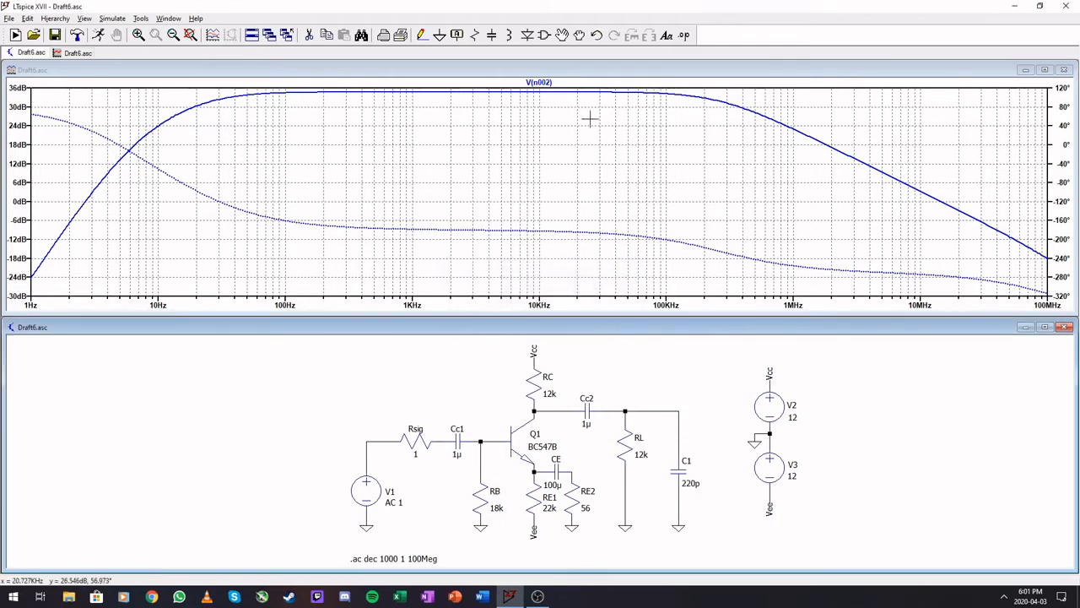
pyautogui.click(99, 36)
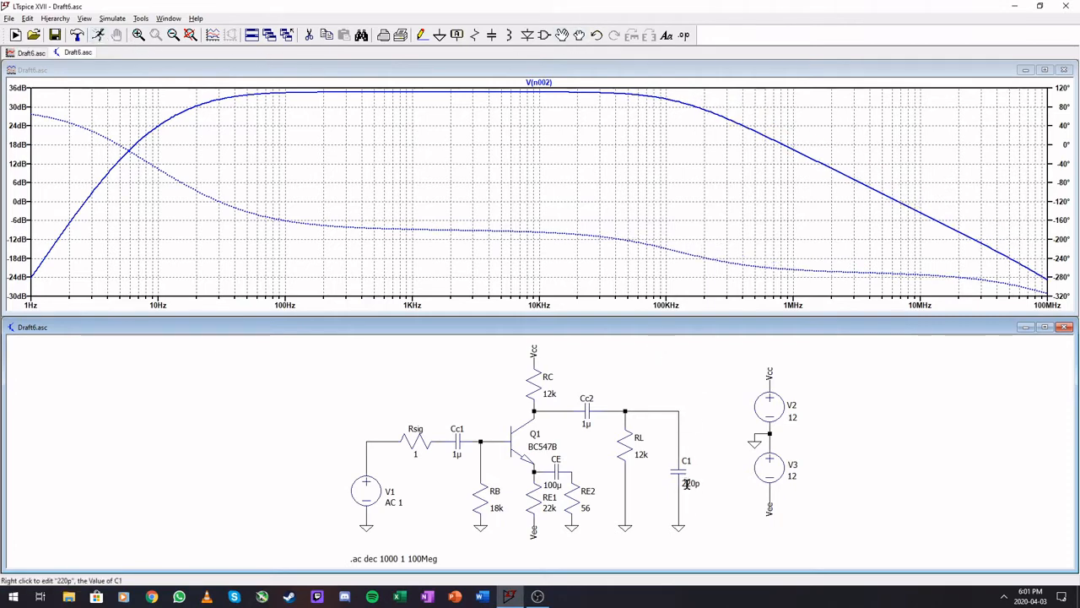
# Set load capacitor C1 to 1n and rerun the AC analysis
pyautogui.rightClick(686, 483)
pyautogui.write('1n')
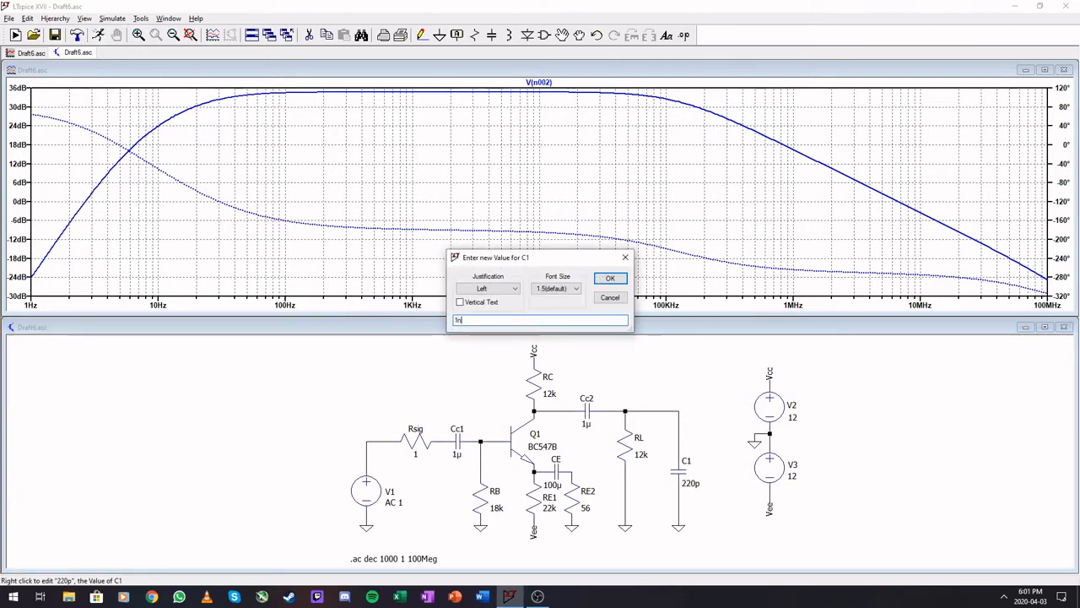
pyautogui.press('Return')
pyautogui.click(99, 35)
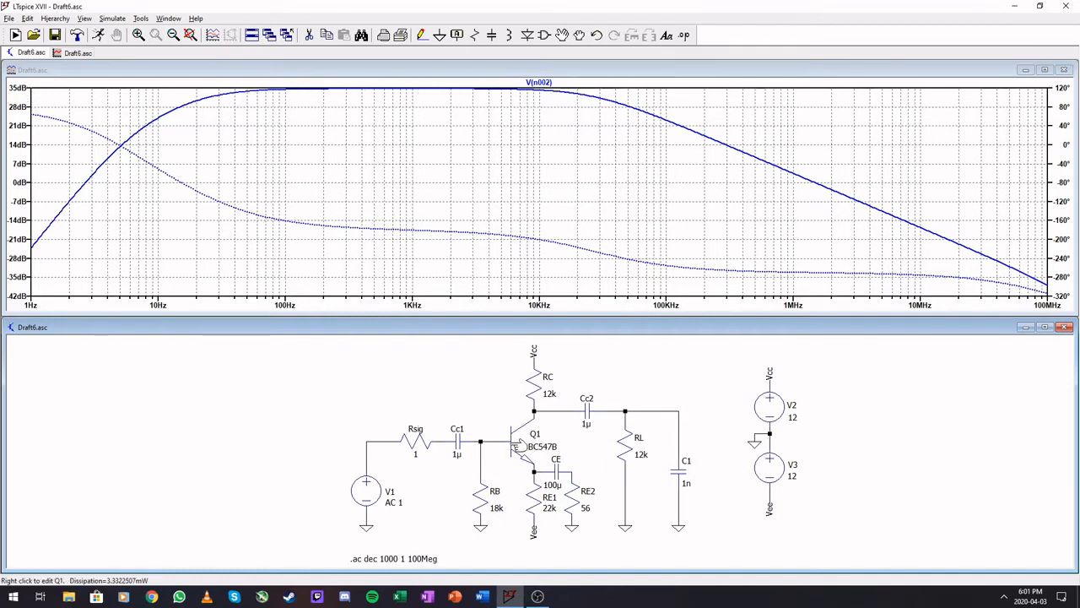
# Replace transistor Q1 with the NXP 2N2222 model and rerun the AC analysis with the 1n load capacitor
pyautogui.rightClick(515, 446)
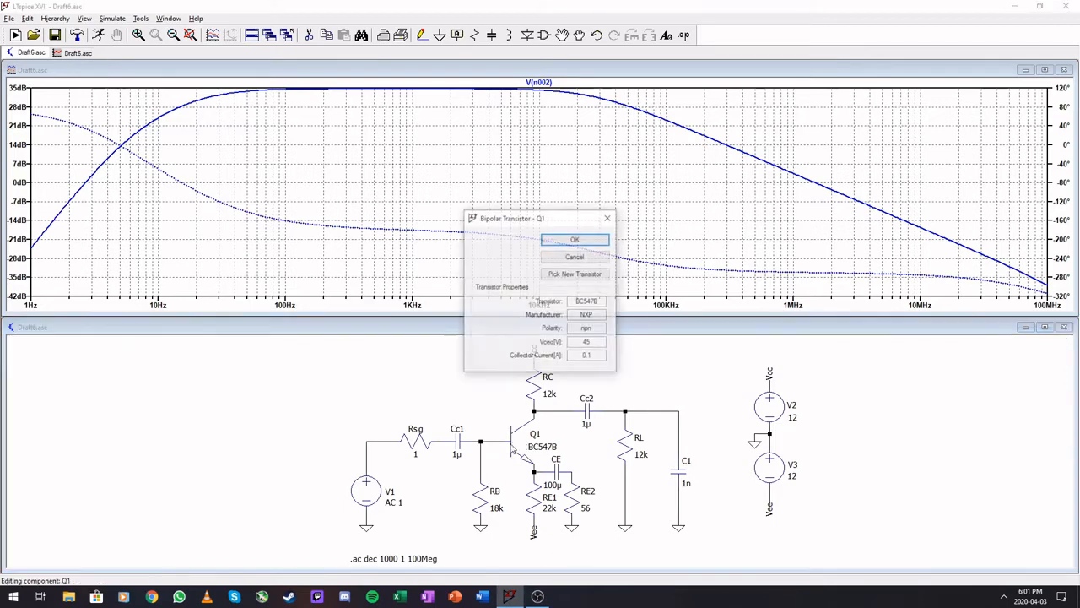
pyautogui.click(540, 275)
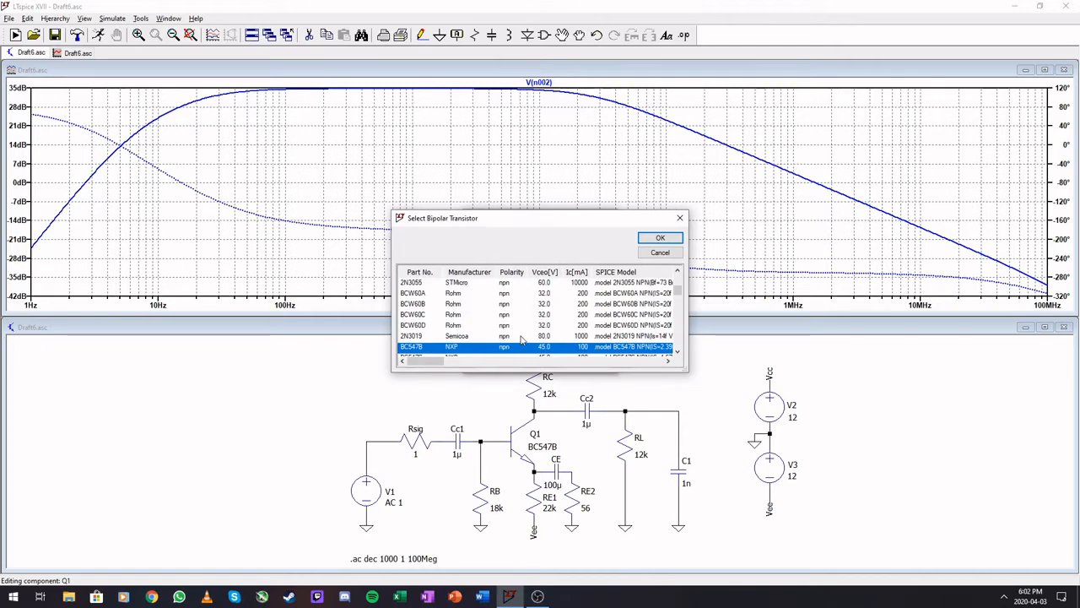
pyautogui.scroll(-3, 522, 339)
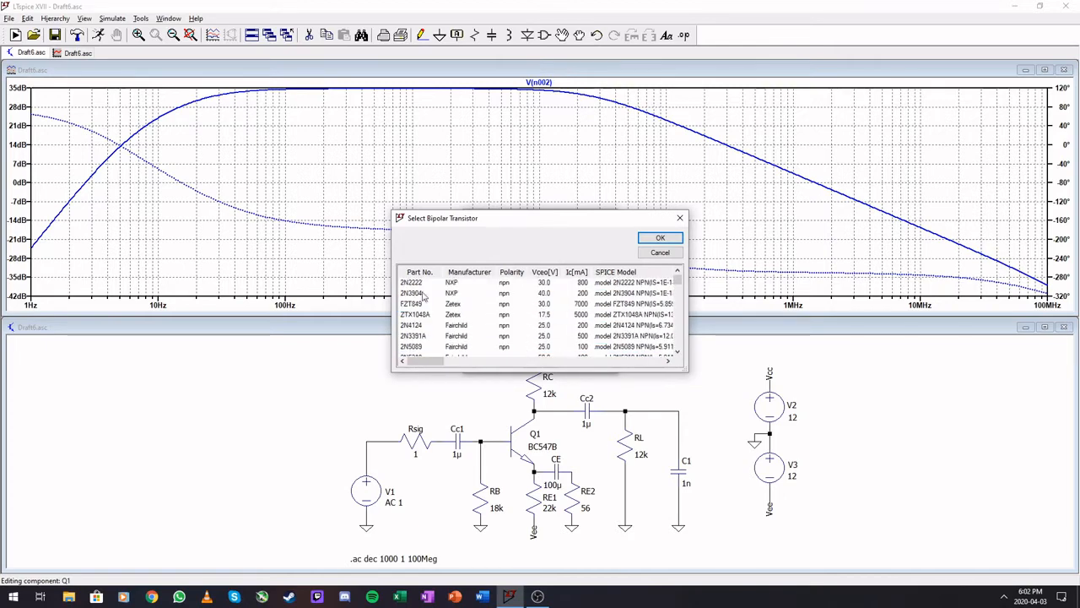
pyautogui.click(417, 284)
pyautogui.click(660, 239)
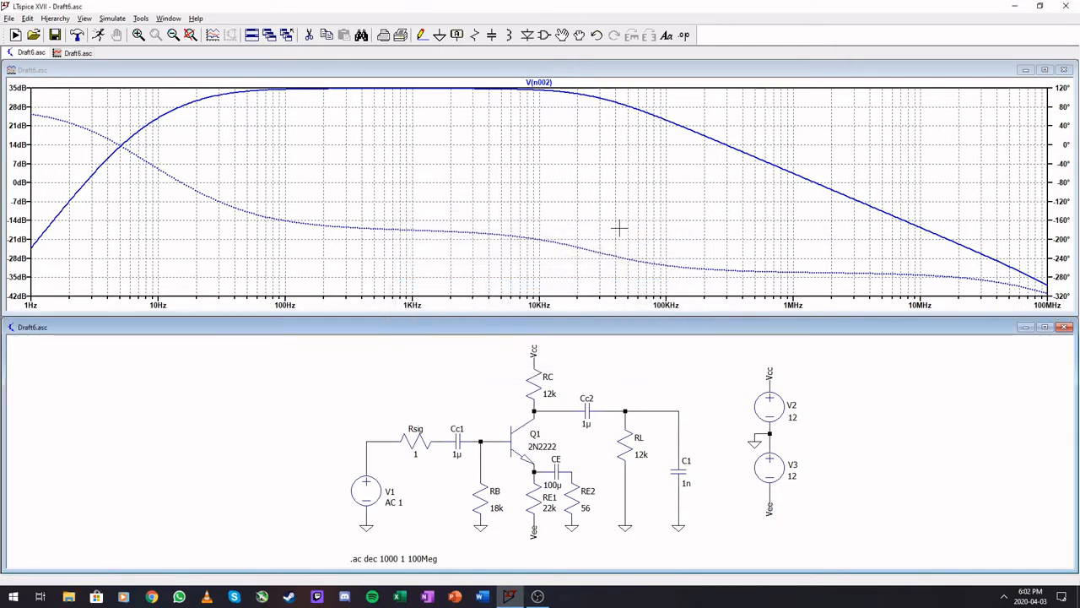
pyautogui.click(98, 36)
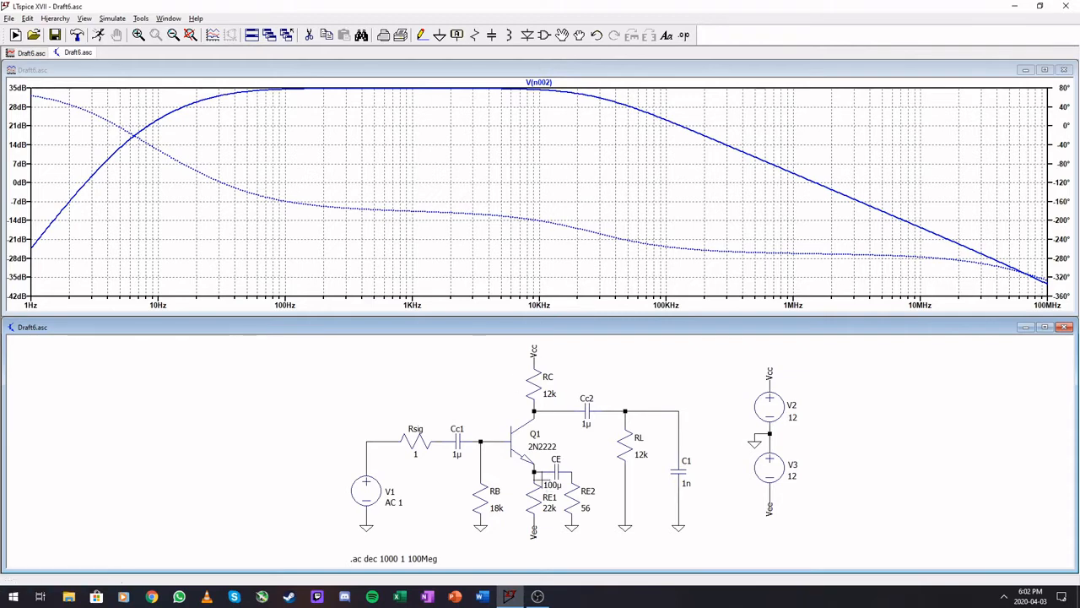
# Replace transistor Q1 with the NXP 2N3904 model and rerun the AC analysis
pyautogui.rightClick(518, 446)
pyautogui.click(575, 274)
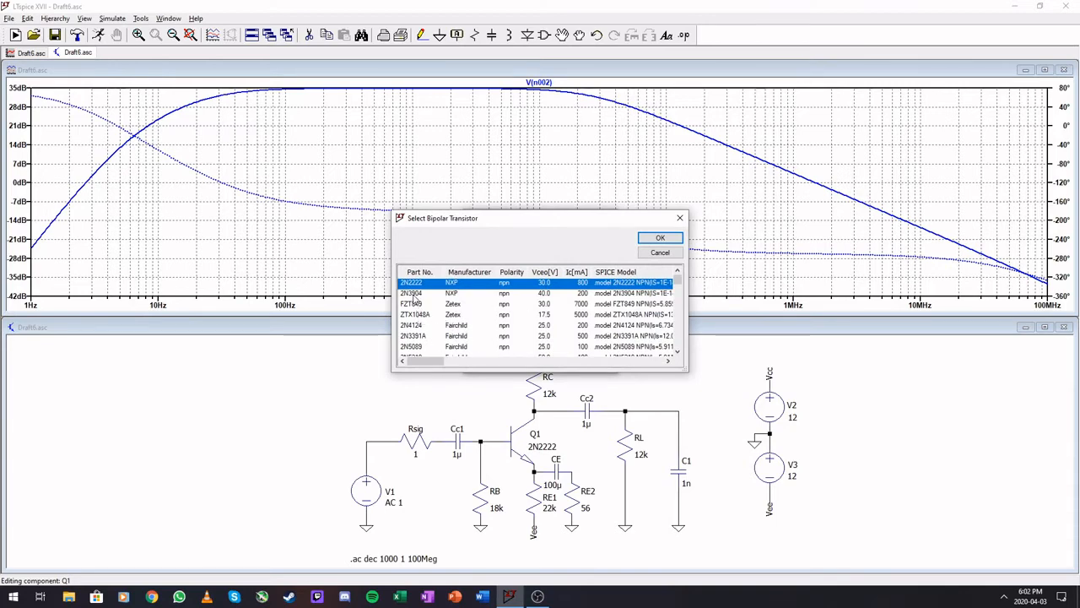
pyautogui.click(412, 293)
pyautogui.click(660, 238)
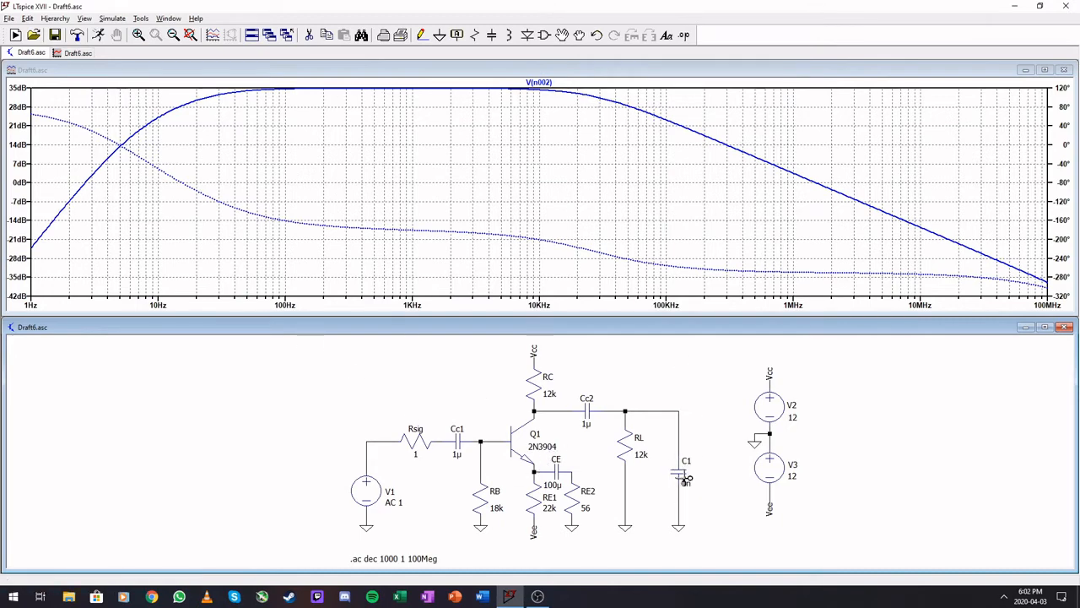
# Delete load capacitor C1 with its ground and connecting wires, and rerun the AC analysis with only RL as load
pyautogui.moveTo(661, 398); pyautogui.dragTo(702, 564)
pyautogui.click(669, 411)
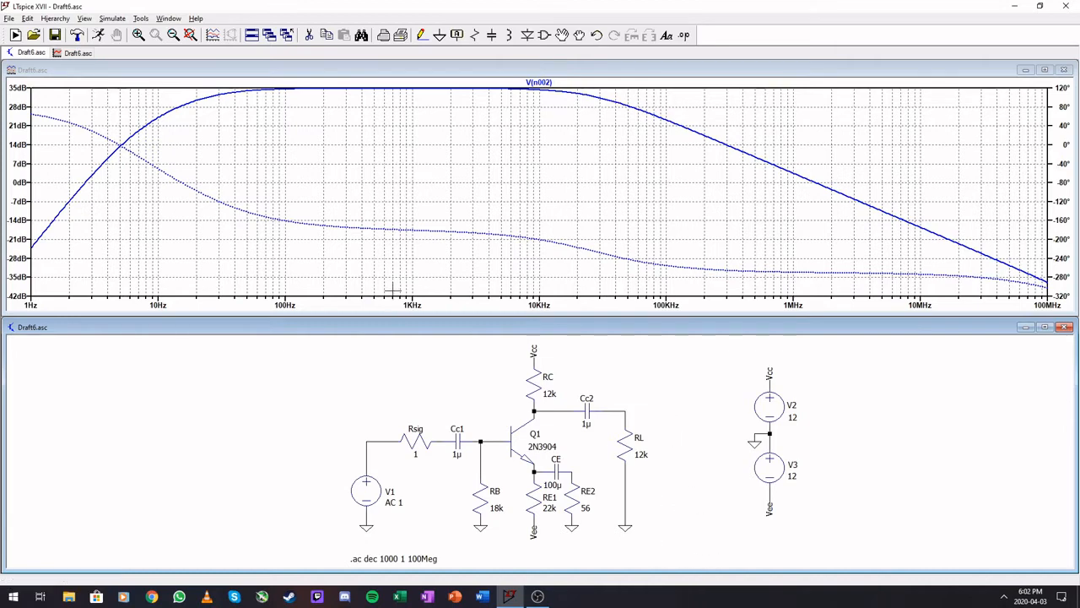
pyautogui.click(101, 36)
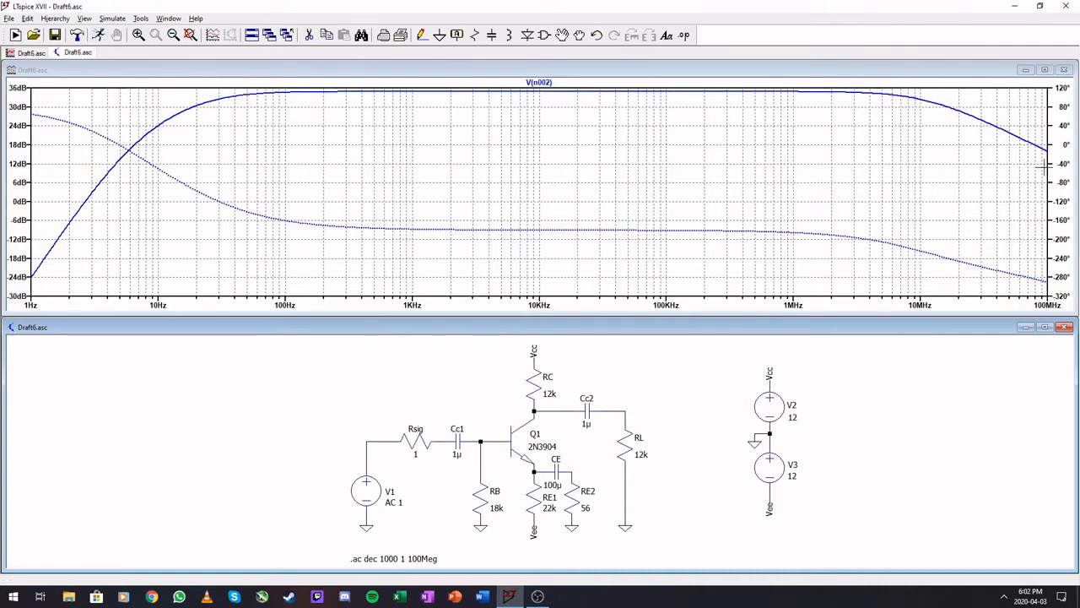
# Extend the AC sweep's stop frequency to 1Gig and rerun the analysis
pyautogui.rightClick(395, 558)
pyautogui.moveTo(591, 309); pyautogui.dragTo(561, 310)
pyautogui.write('1')
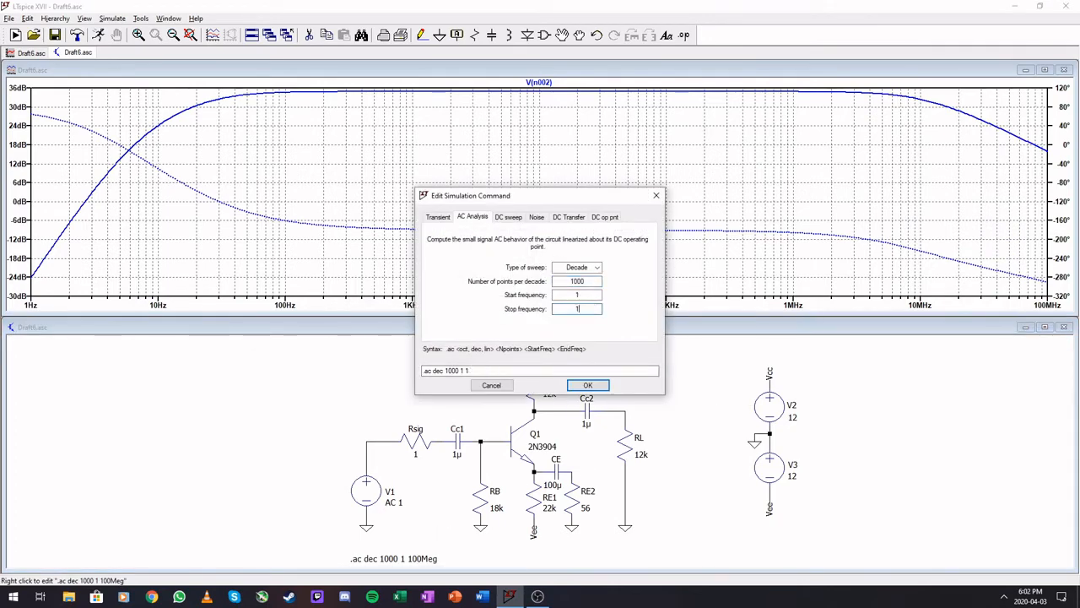
pyautogui.write('Gig')
pyautogui.press('Return')
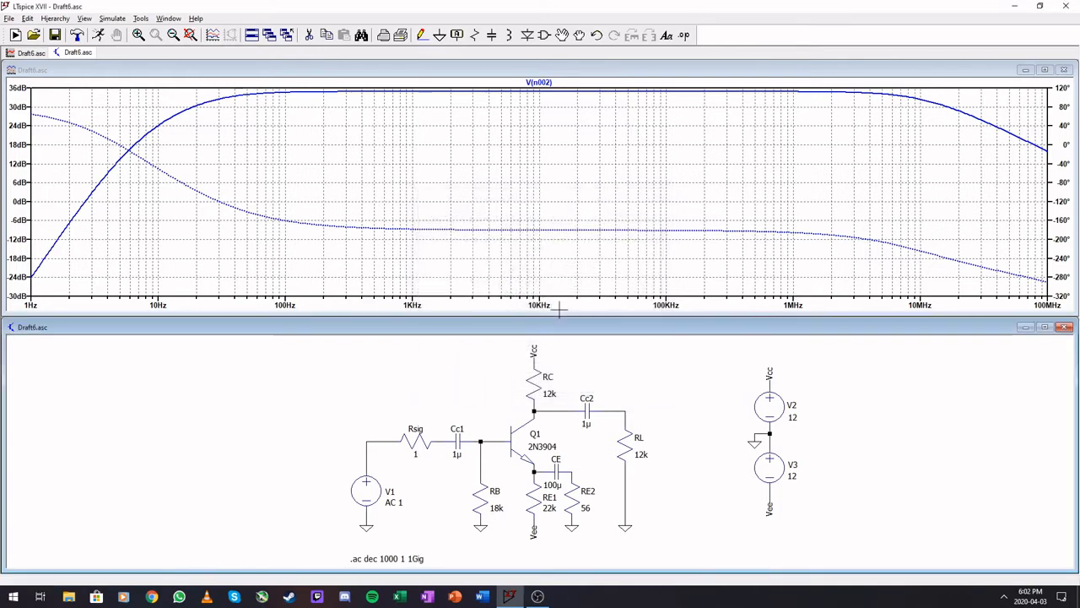
pyautogui.click(99, 35)
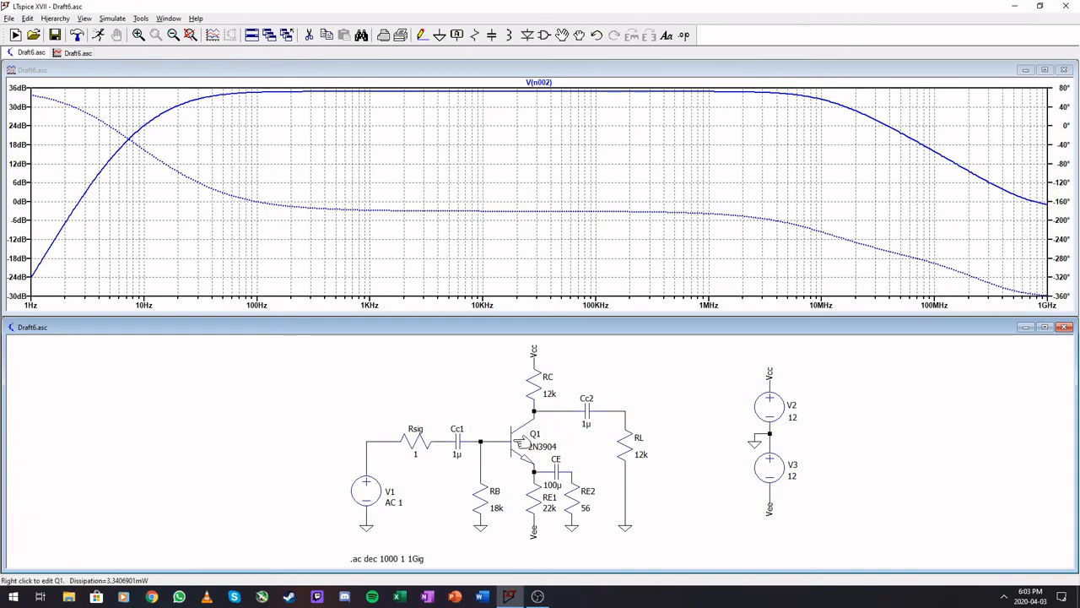
# Switch Q1 back to the 2N2222 model and rerun the AC analysis over the extended sweep
pyautogui.rightClick(524, 440)
pyautogui.click(573, 271)
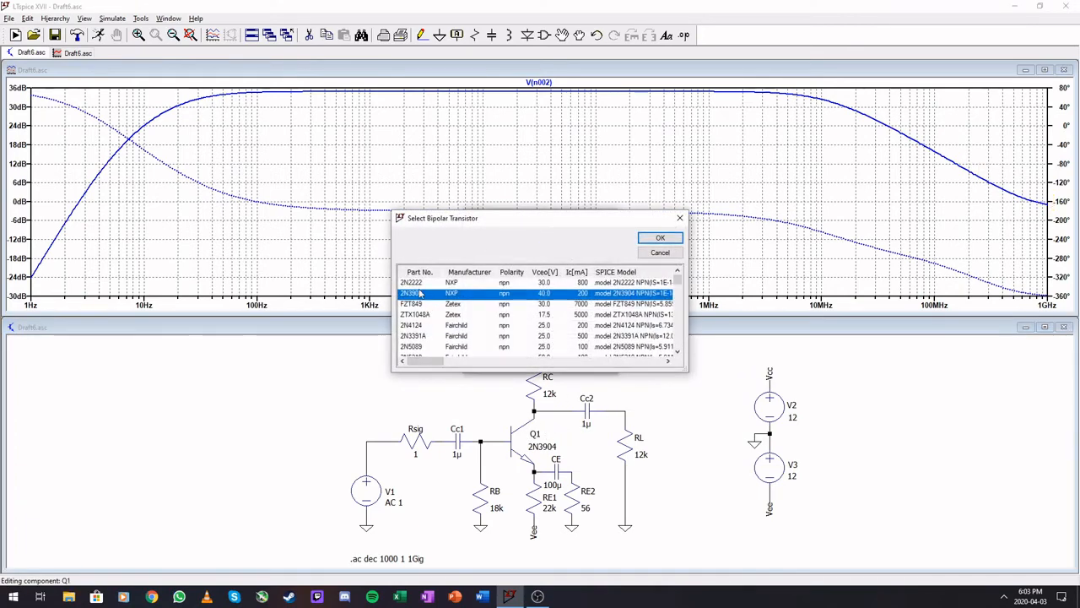
pyautogui.click(426, 283)
pyautogui.click(659, 239)
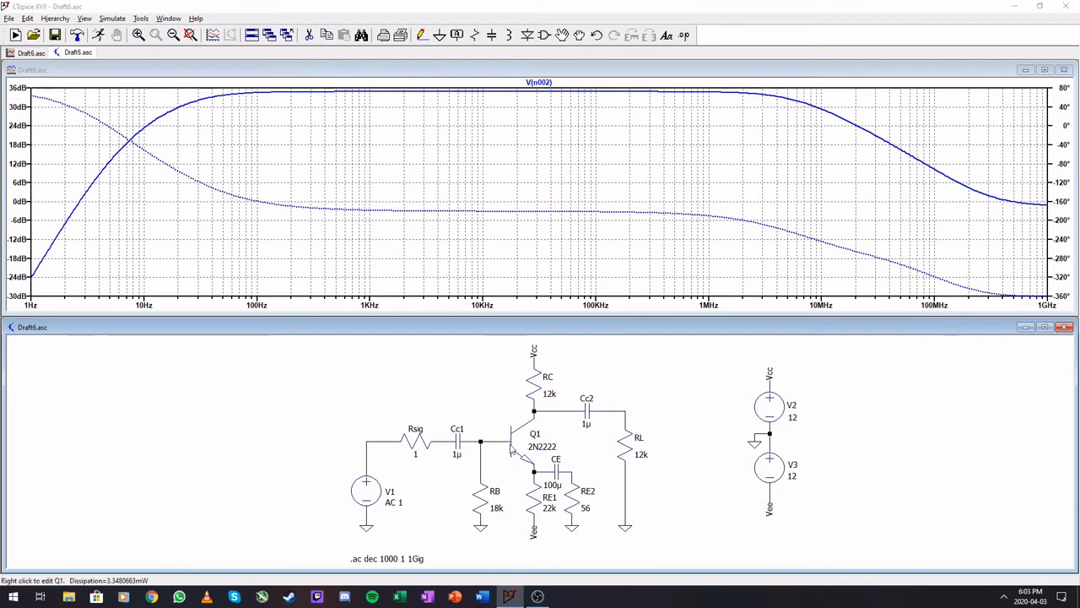
# Replace transistor Q1 with the STMicro 2N3055 model and rerun the AC analysis
pyautogui.rightClick(517, 446)
pyautogui.click(577, 270)
pyautogui.scroll(-3, 431, 334)
pyautogui.scroll(-1, 437, 346)
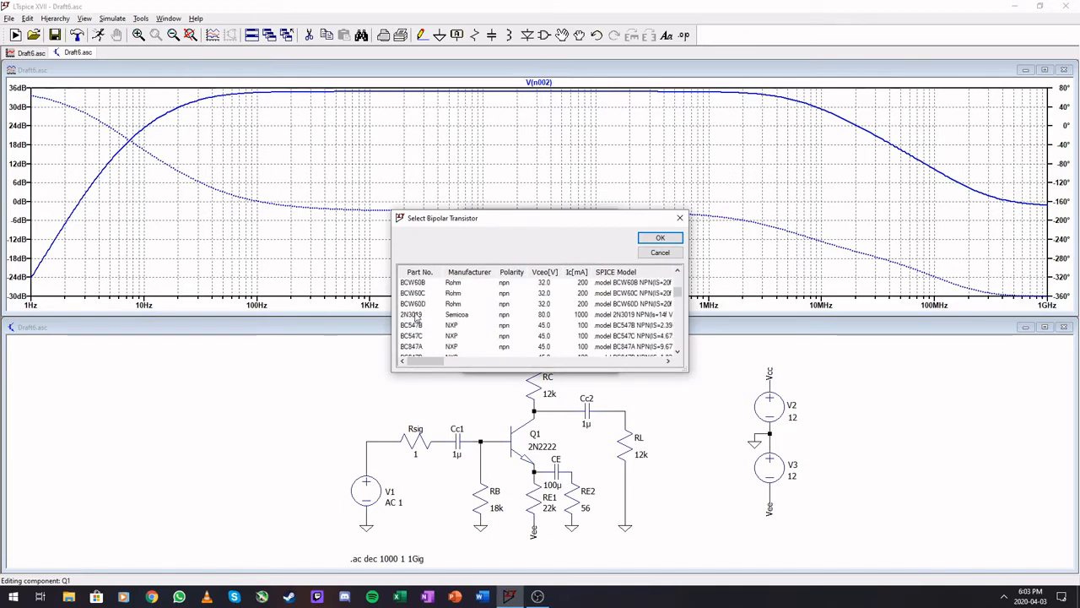
pyautogui.scroll(1, 415, 317)
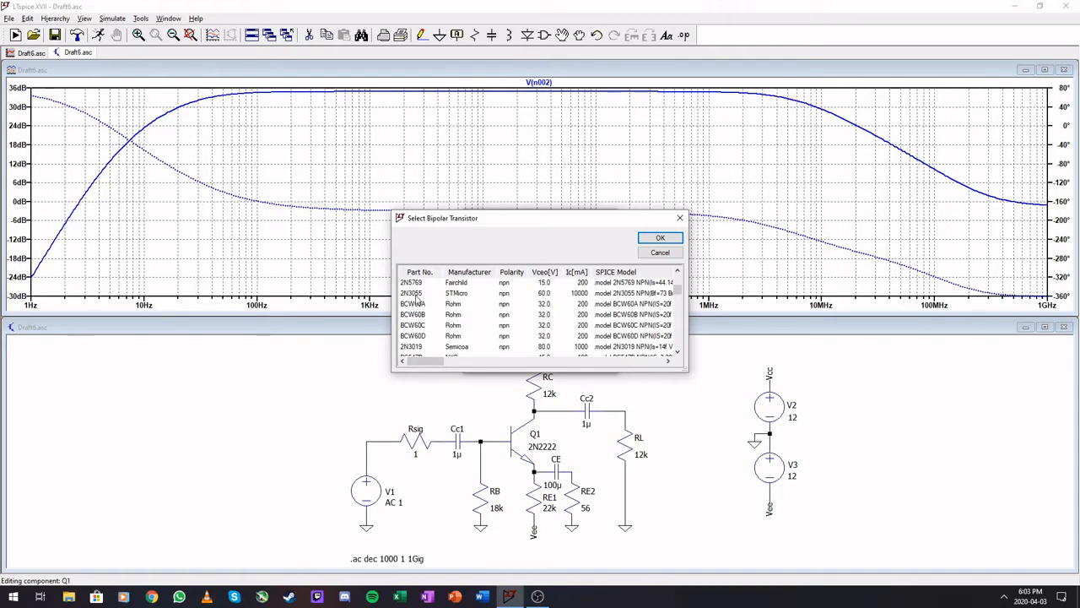
pyautogui.click(419, 294)
pyautogui.scroll(2, 663, 252)
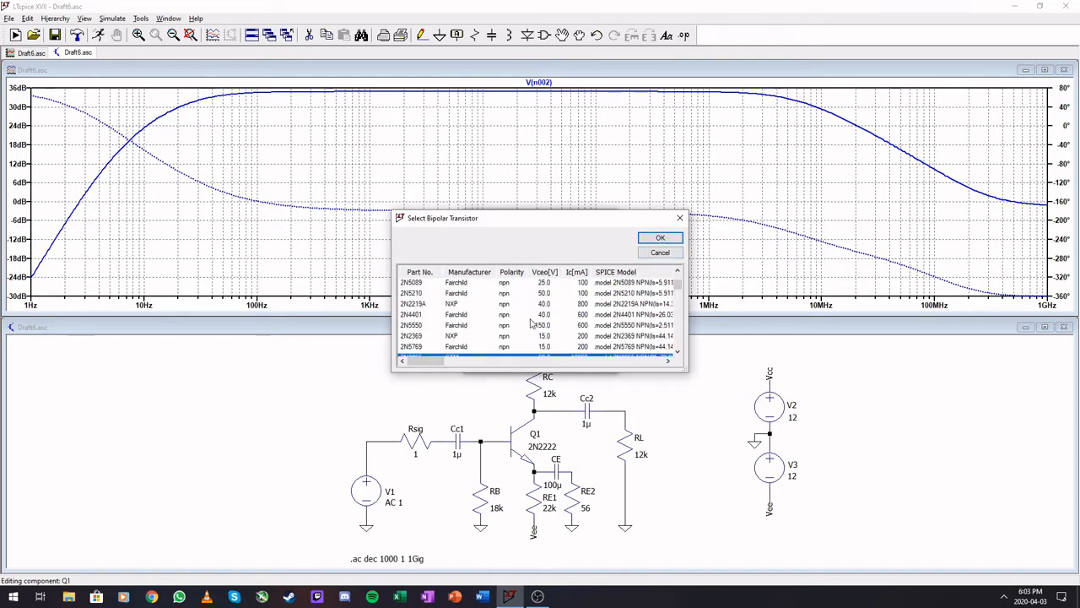
pyautogui.click(648, 242)
pyautogui.click(98, 35)
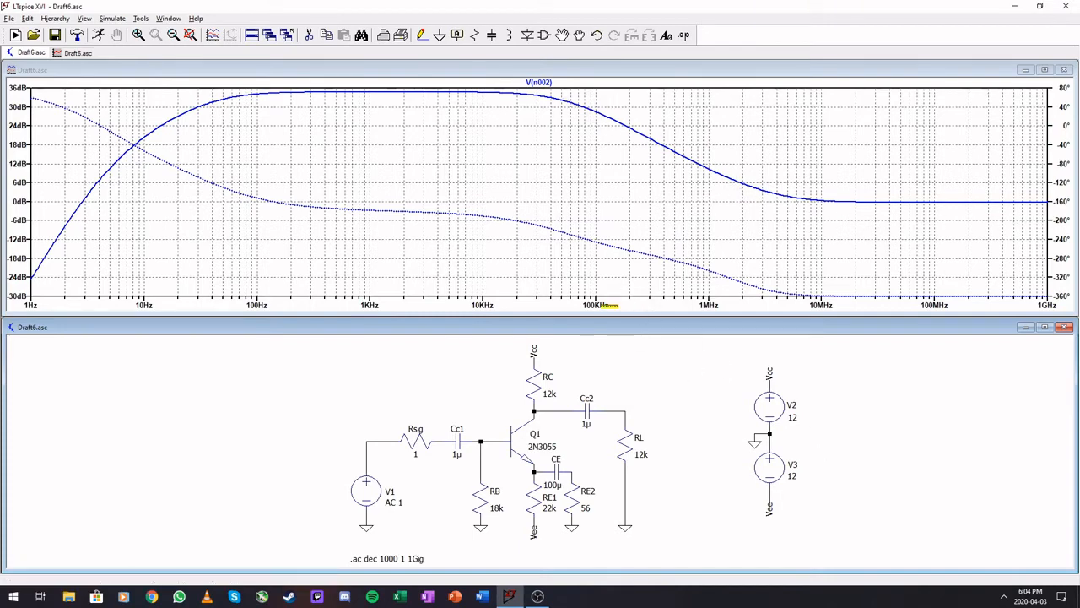
# Attach both the 1st and 2nd cursors to the V(n002) trace
pyautogui.rightClick(547, 83)
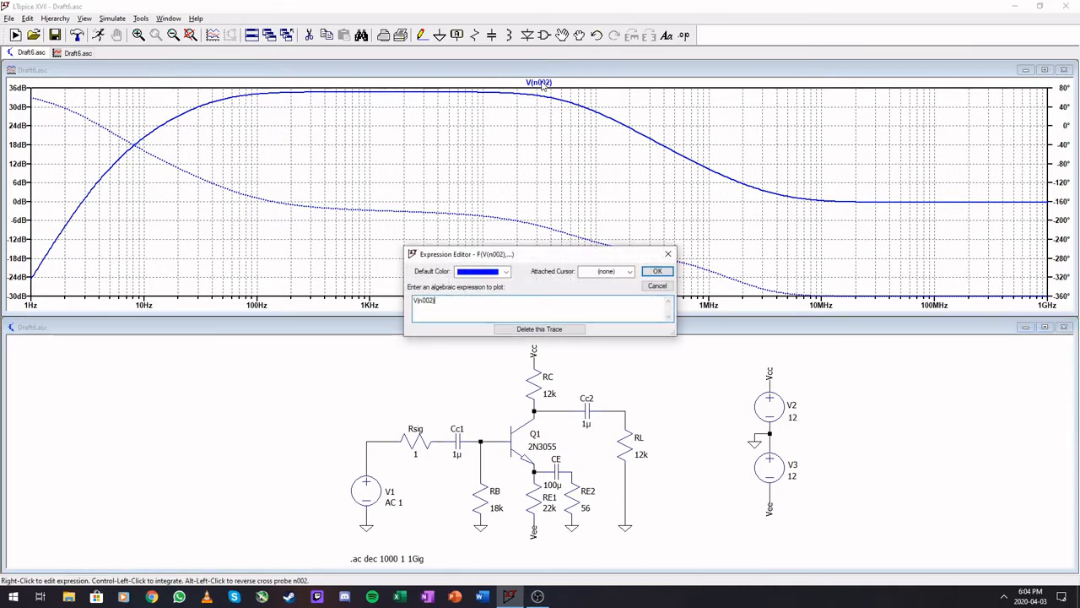
pyautogui.click(629, 272)
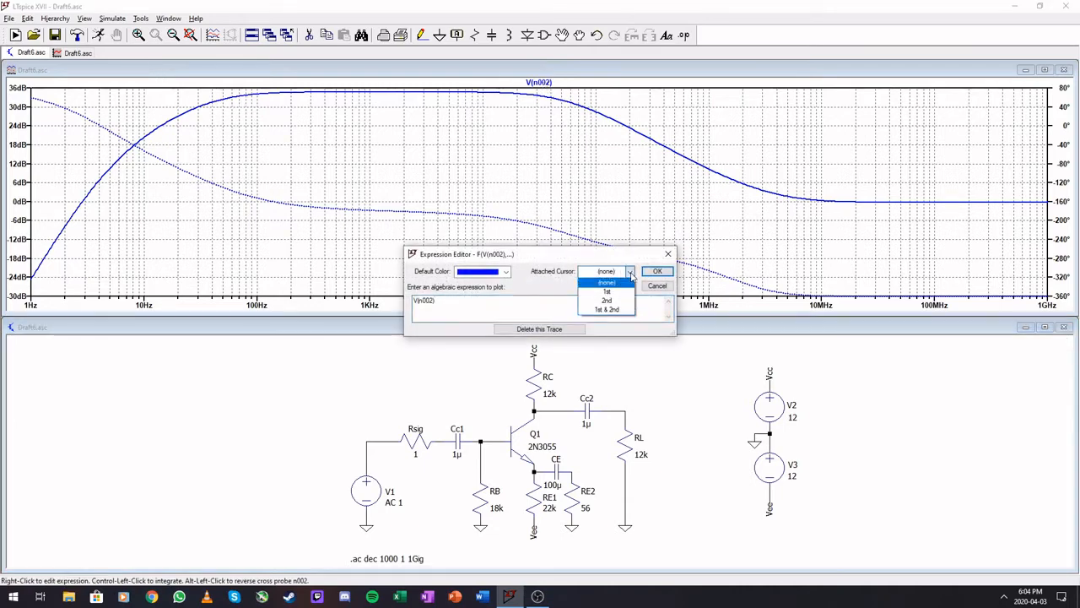
pyautogui.click(607, 308)
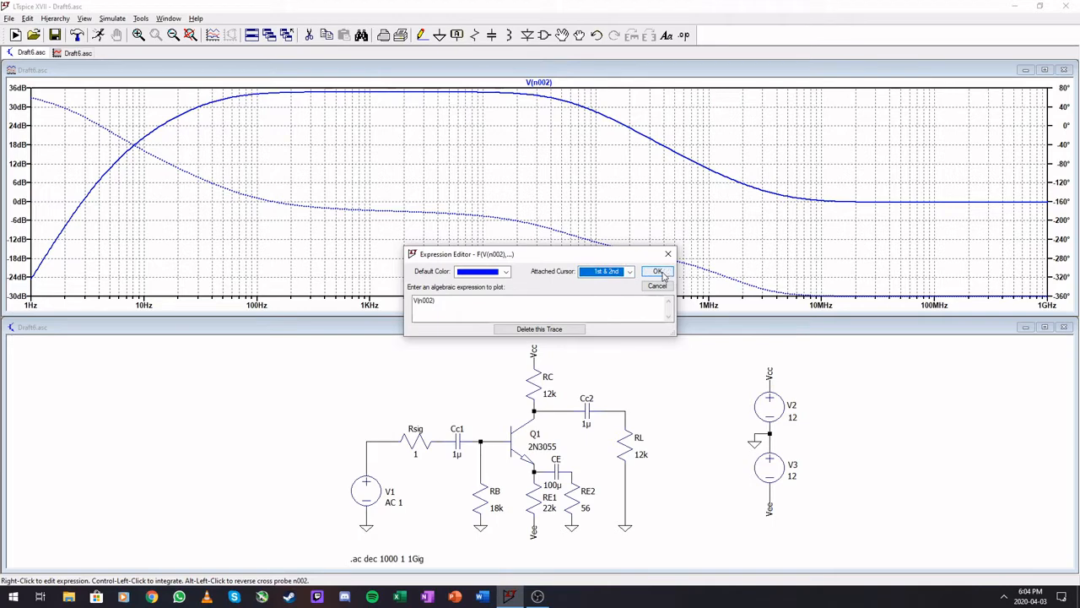
pyautogui.click(658, 272)
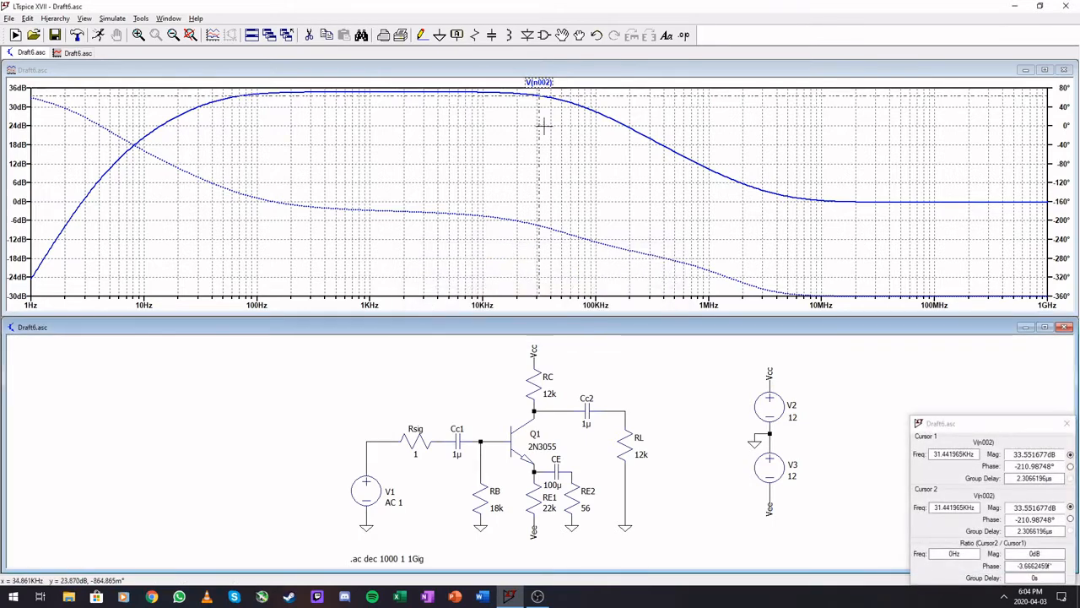
# Check the midband gain with cursor 1, then bracket the passband with cursor 1 at about 40.6 Hz and cursor 2 at about 57.7 kHz
pyautogui.moveTo(538, 118); pyautogui.dragTo(423, 107)
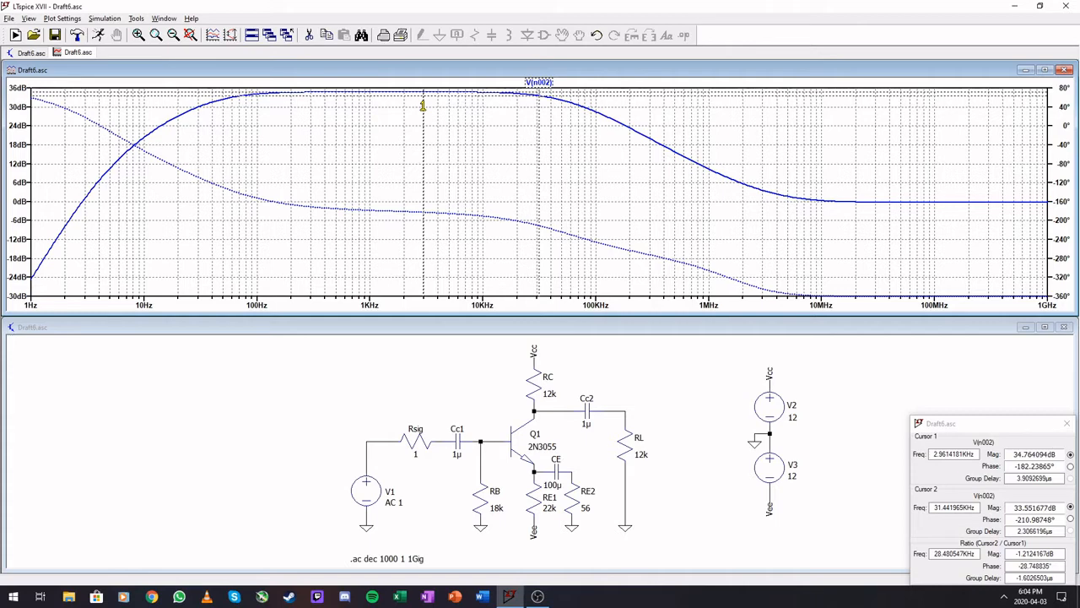
pyautogui.moveTo(423, 106); pyautogui.dragTo(213, 143)
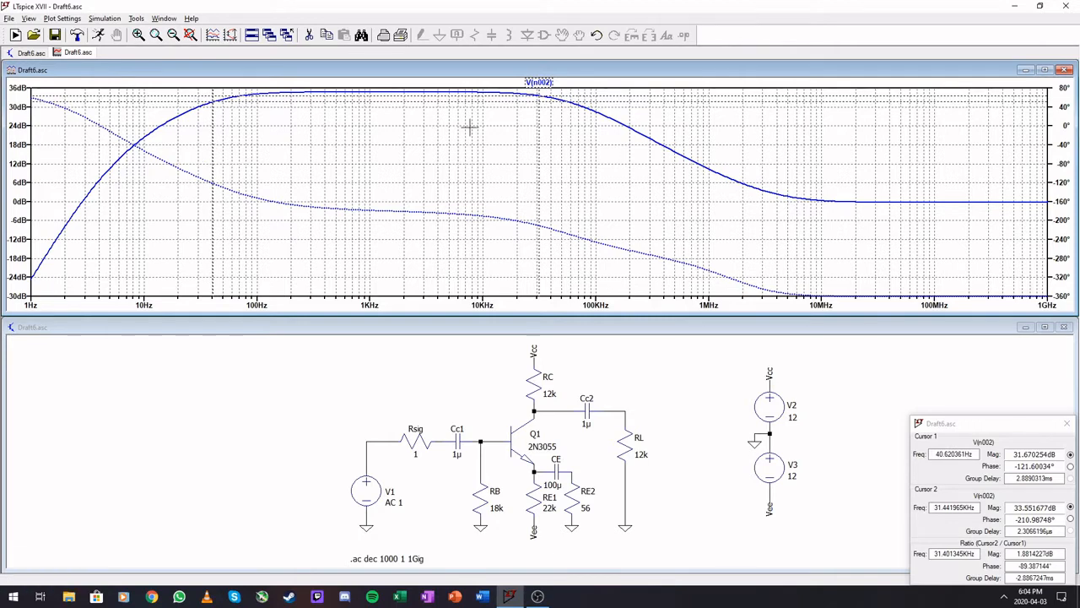
pyautogui.moveTo(538, 139); pyautogui.dragTo(569, 137)
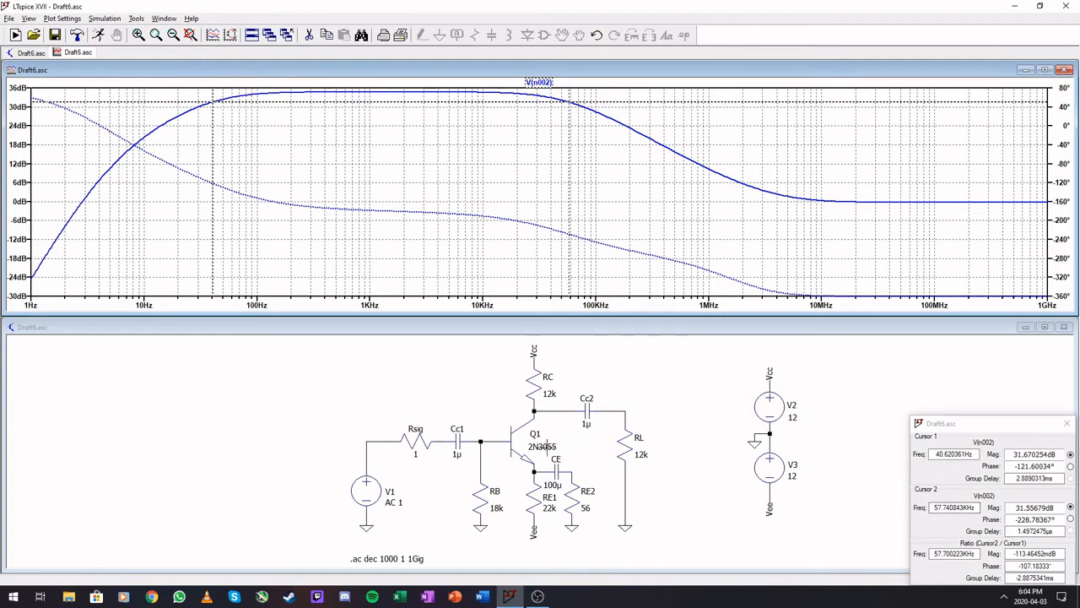
# Replace transistor Q1 with the NXP BC547B model and rerun the AC analysis
pyautogui.rightClick(542, 447)
pyautogui.click(611, 298)
pyautogui.rightClick(519, 447)
pyautogui.click(591, 277)
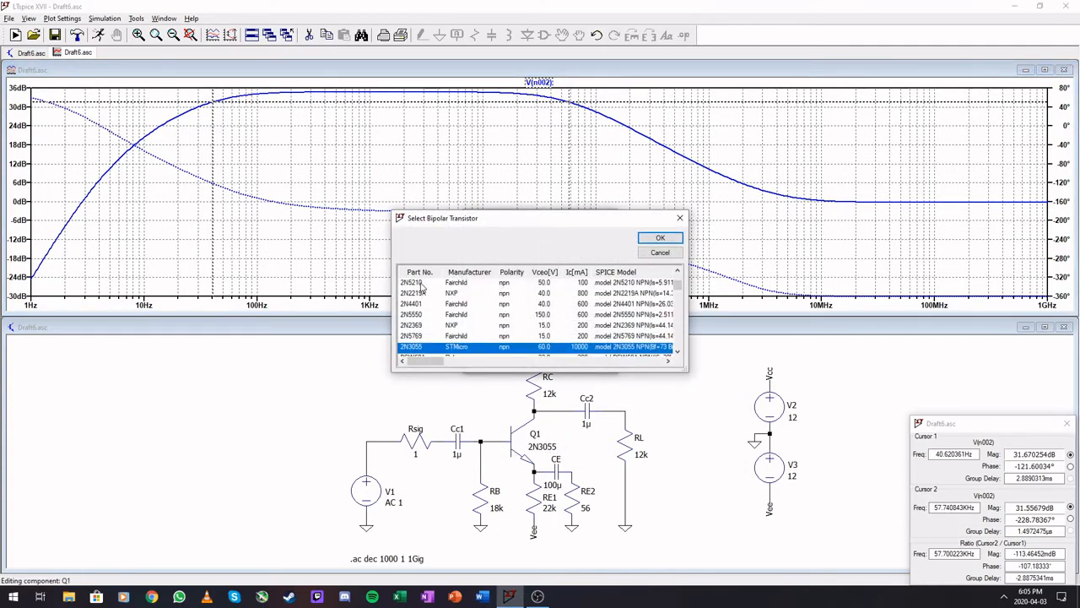
pyautogui.scroll(3, 422, 287)
pyautogui.scroll(-3, 430, 309)
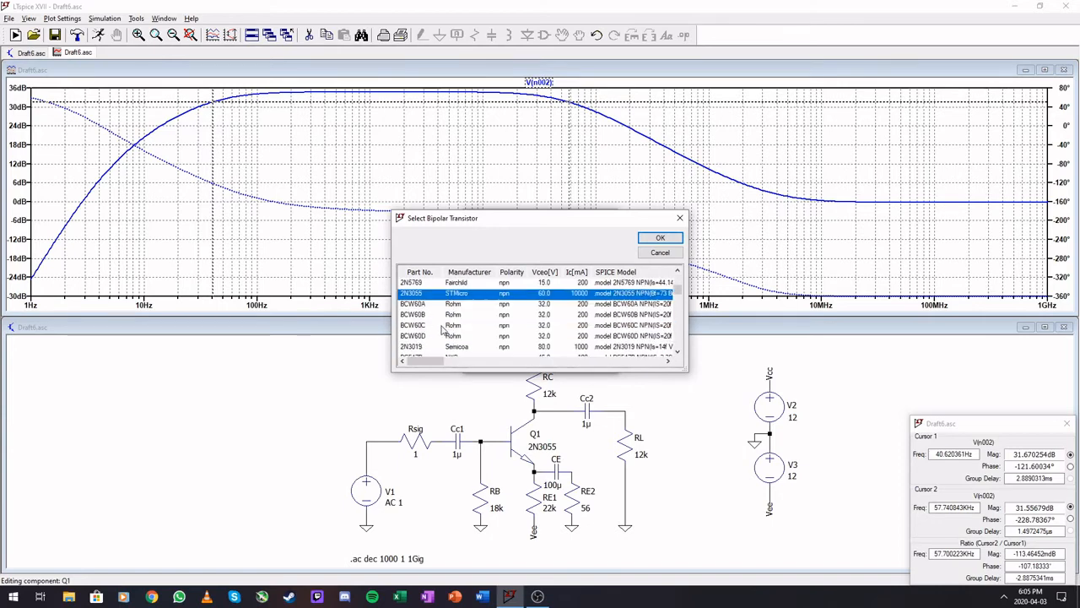
pyautogui.scroll(-2, 440, 335)
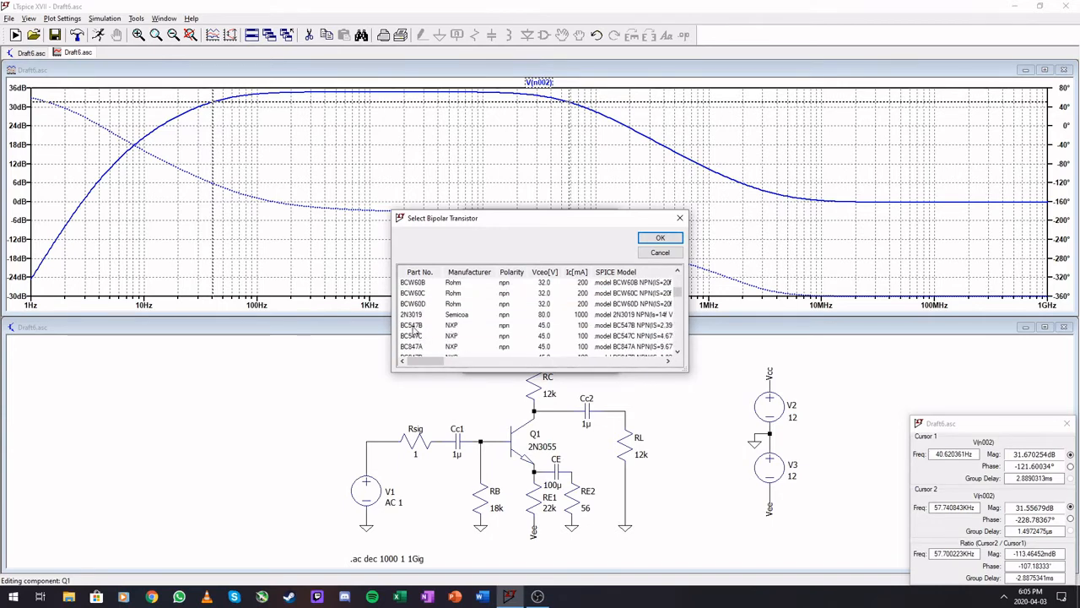
pyautogui.click(412, 326)
pyautogui.click(658, 239)
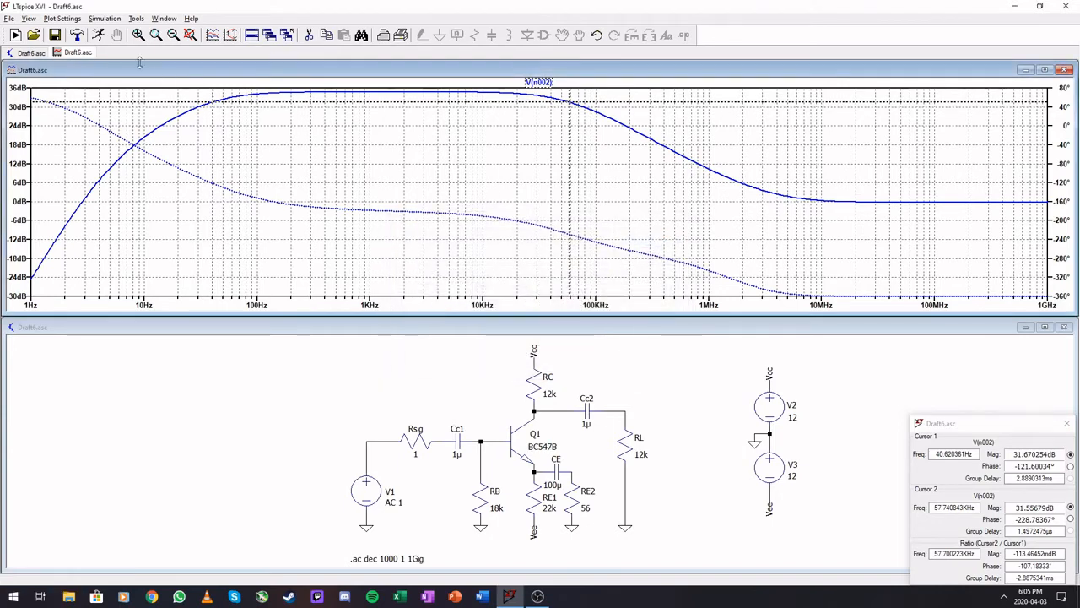
pyautogui.click(98, 35)
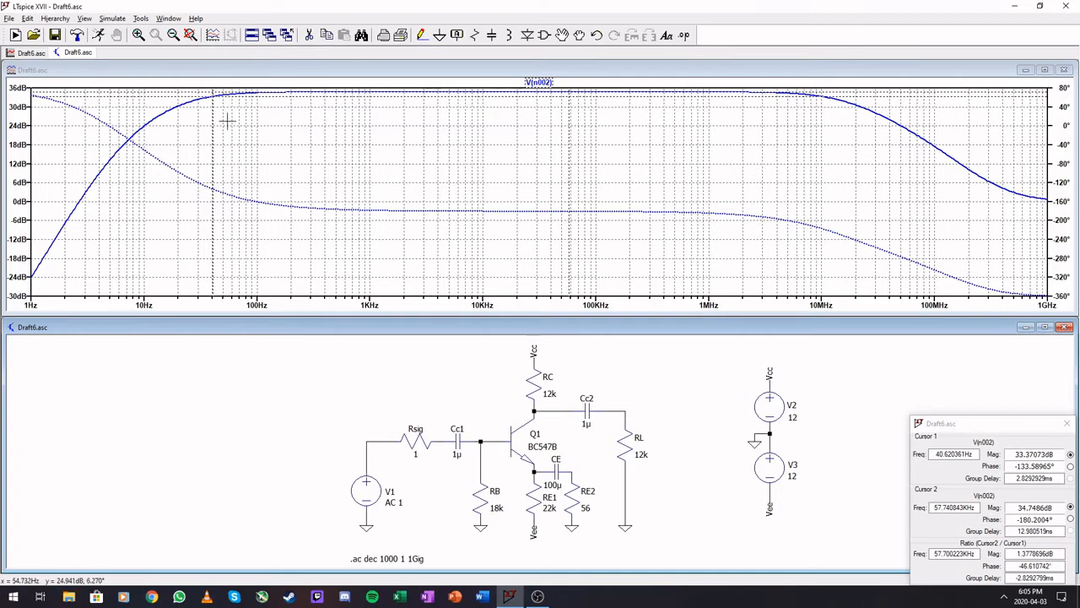
# Bracket the passband with cursor 1 at about 25.7 Hz and cursor 2 at about 15.7 MHz, and close the cursor readout
pyautogui.moveTo(213, 105)
pyautogui.mouseDown()
pyautogui.moveTo(541, 94)
pyautogui.moveTo(198, 107)
pyautogui.moveTo(261, 96)
pyautogui.moveTo(218, 107)
pyautogui.moveTo(606, 98)
pyautogui.moveTo(249, 108)
pyautogui.moveTo(189, 122)
pyautogui.mouseUp()
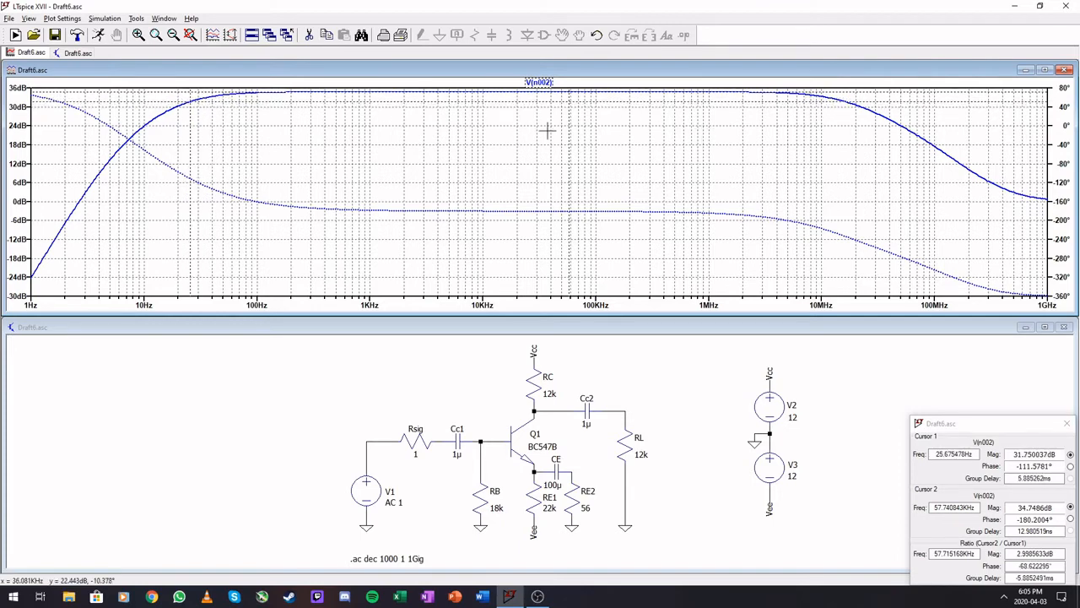
pyautogui.moveTo(569, 130); pyautogui.dragTo(843, 125)
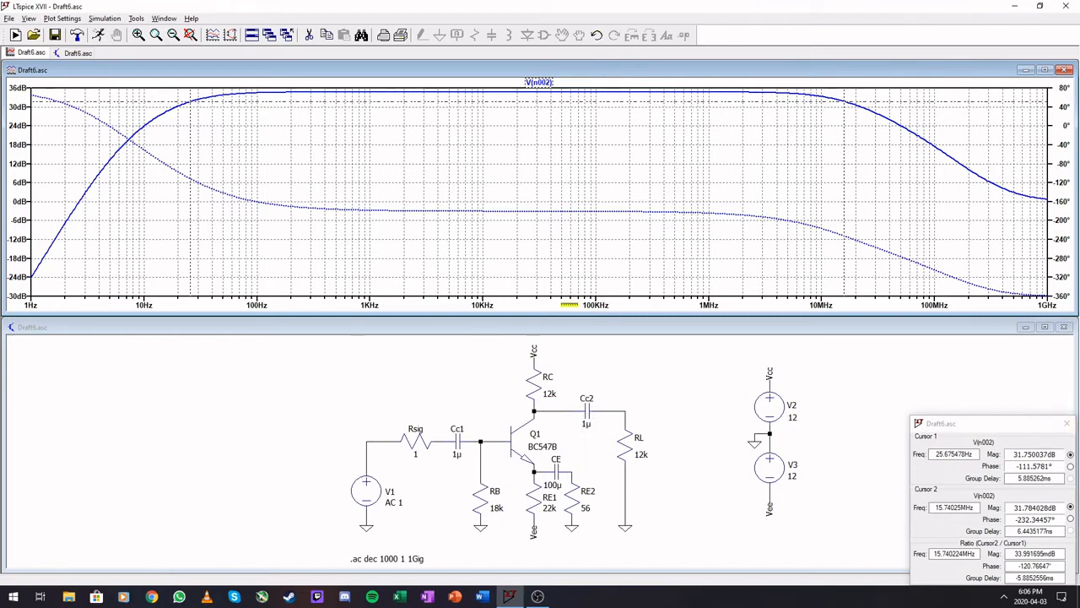
pyautogui.click(1068, 424)
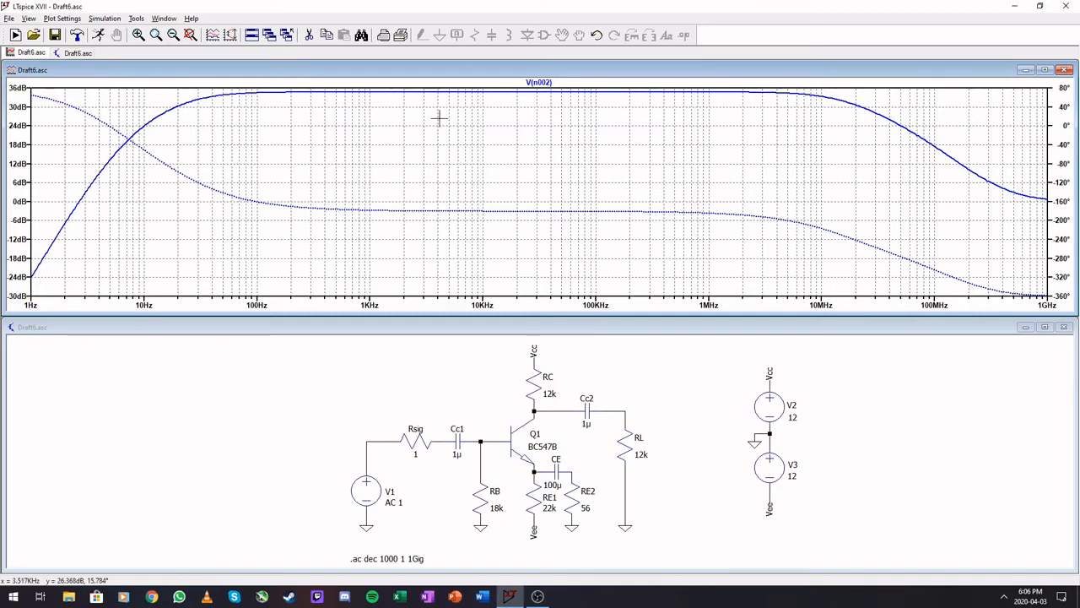
pyautogui.click(604, 338)
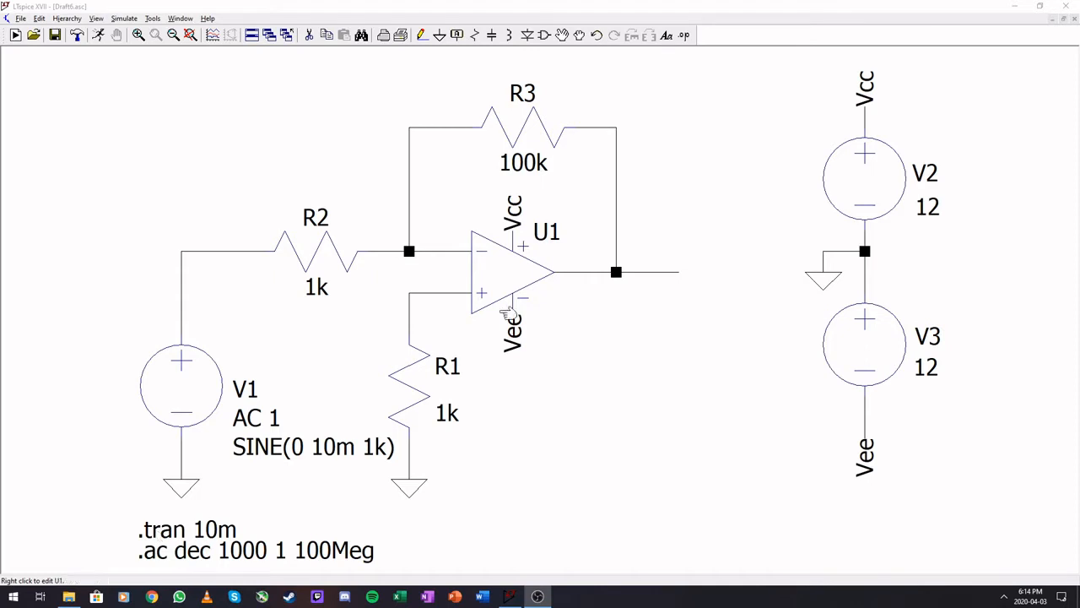
# Open and cancel a blank SPICE directive, and look up the UniversalOpamp2 symbol in the Opamps component library
pyautogui.click(684, 37)
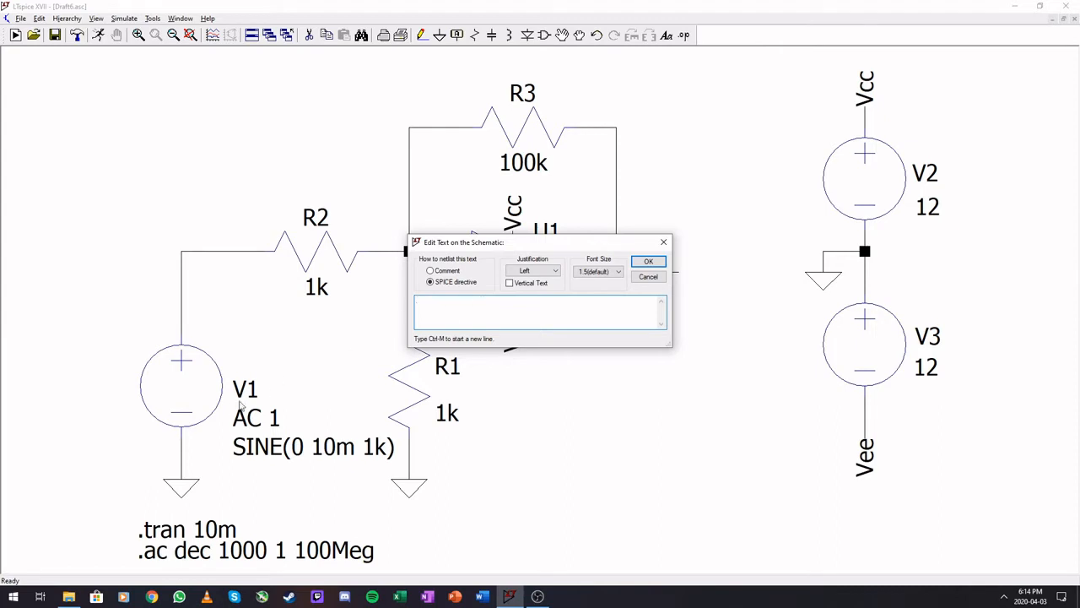
pyautogui.click(648, 277)
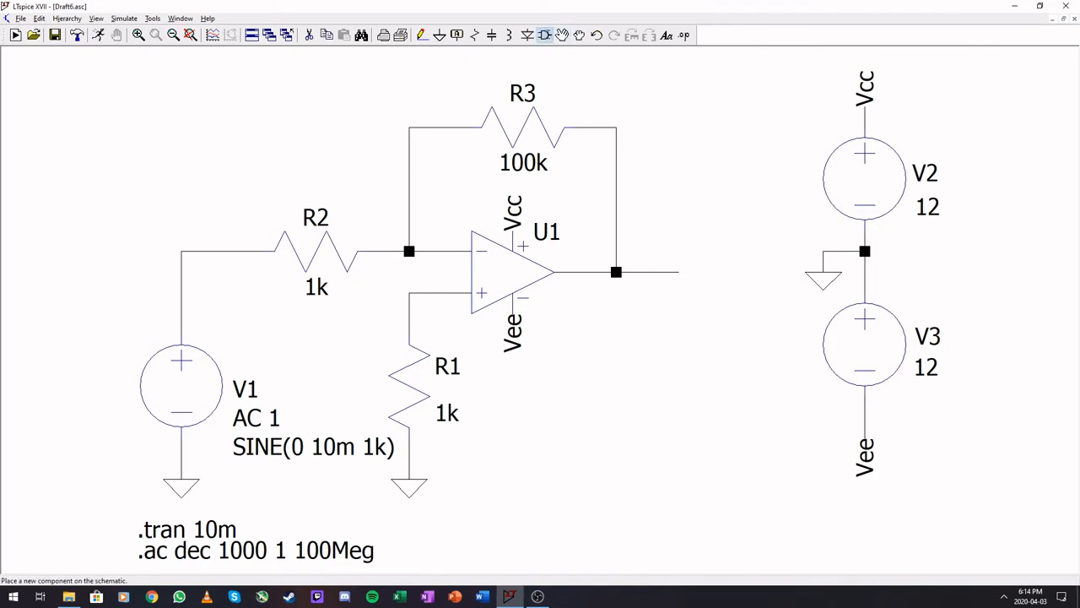
pyautogui.click(543, 35)
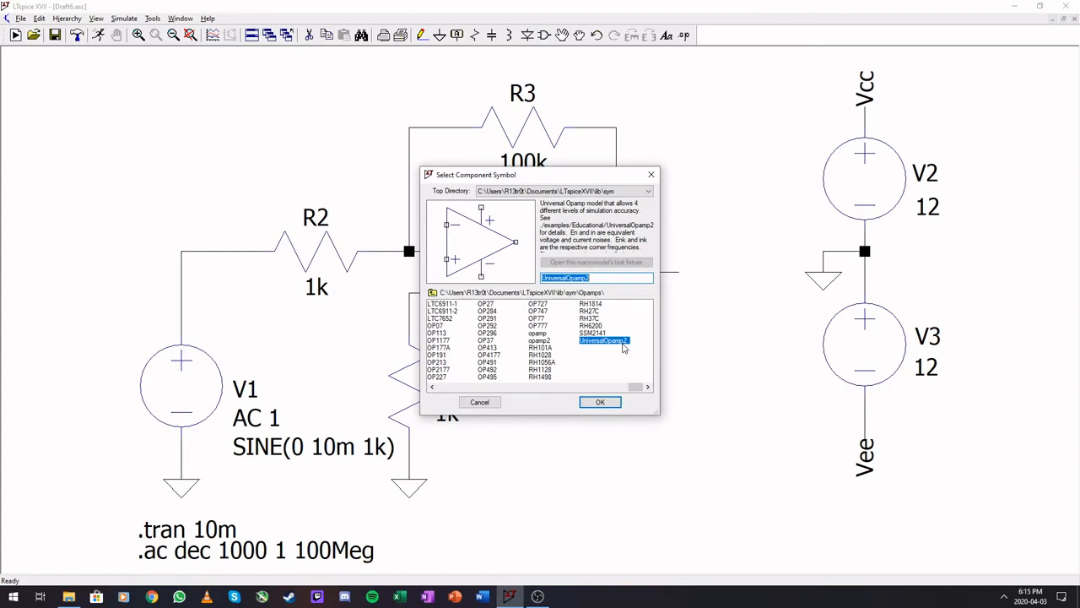
pyautogui.click(605, 404)
pyautogui.click(602, 403)
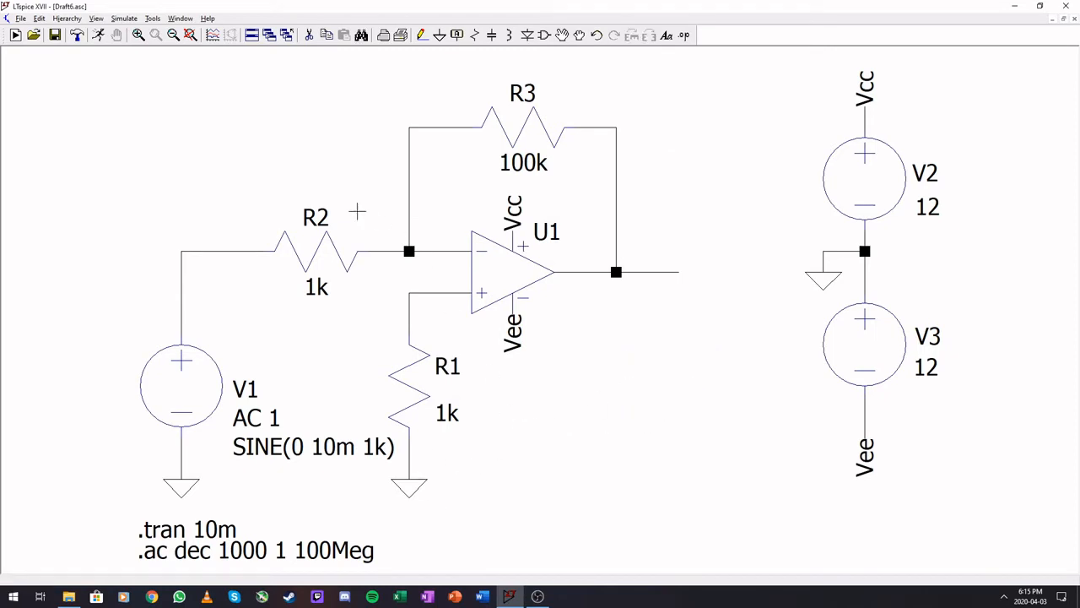
# Run the .ac dec 1000 1 100Meg analysis and plot the voltage at op-amp U1's output
pyautogui.click(99, 37)
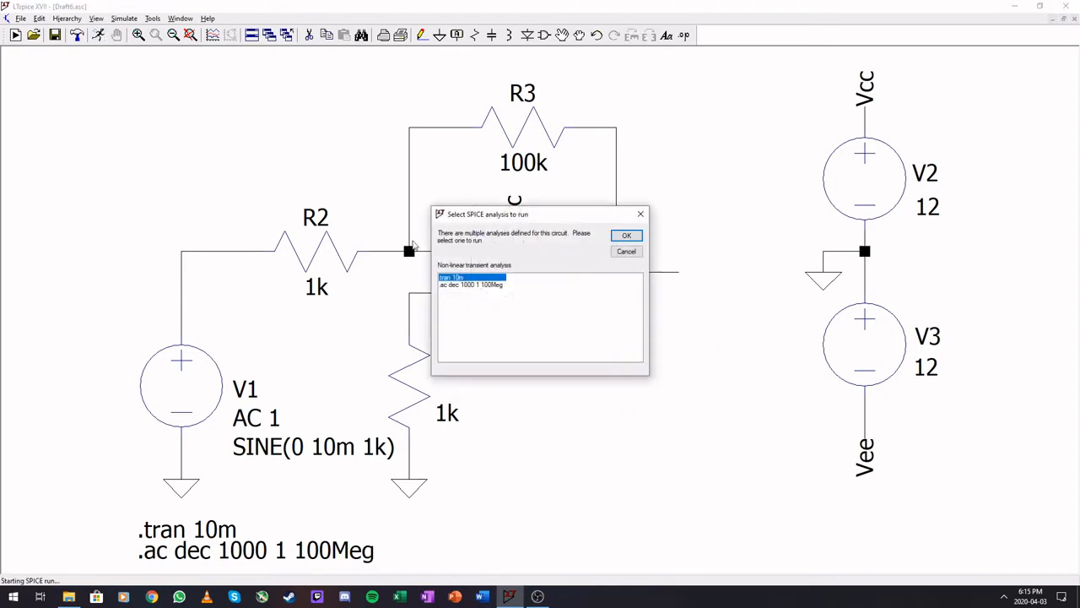
pyautogui.click(457, 285)
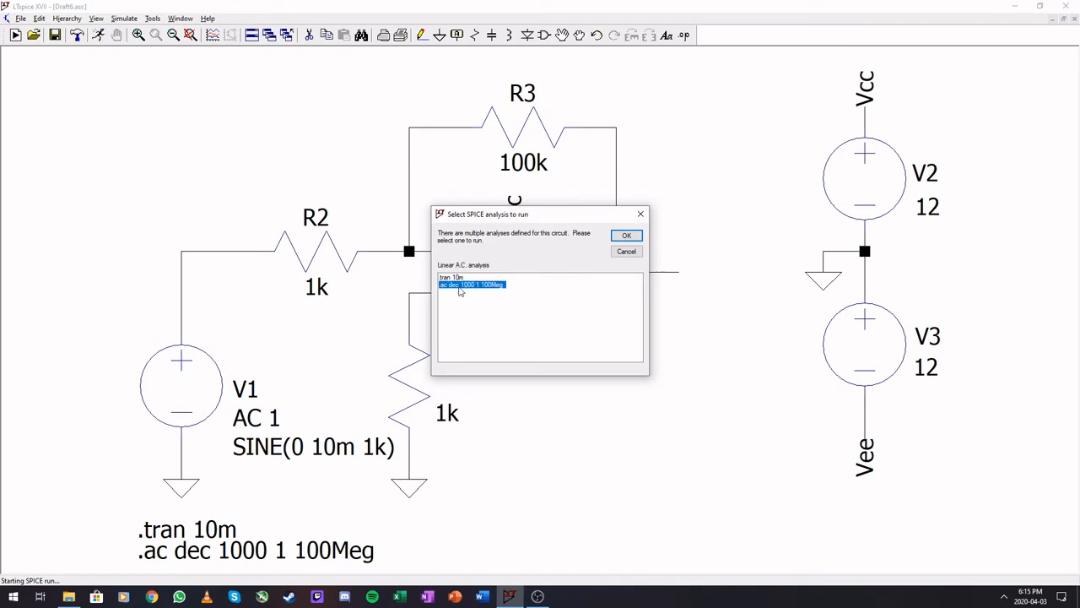
pyautogui.click(626, 237)
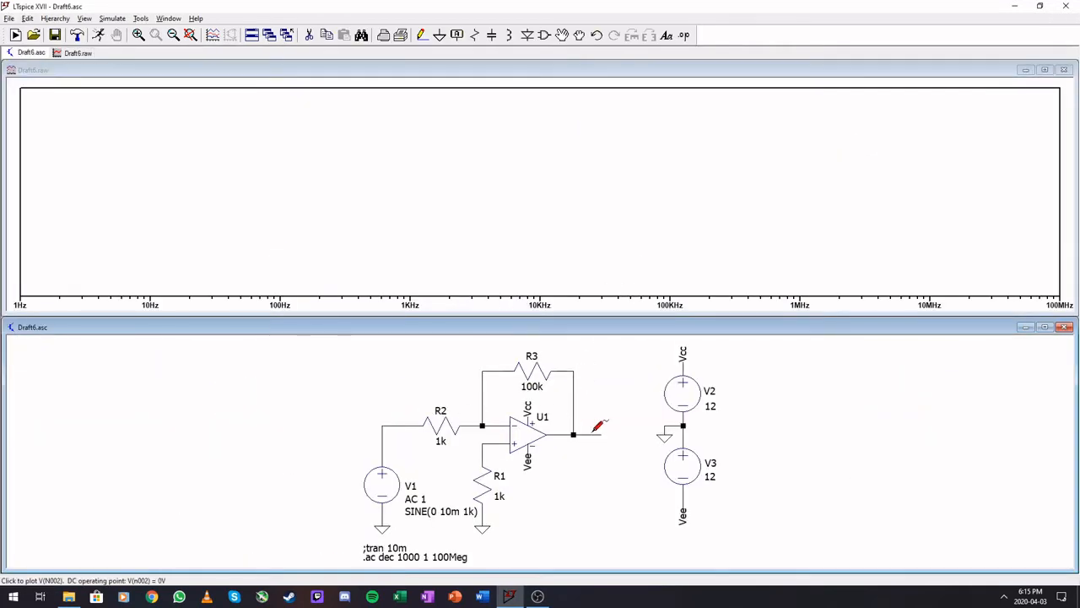
pyautogui.click(591, 434)
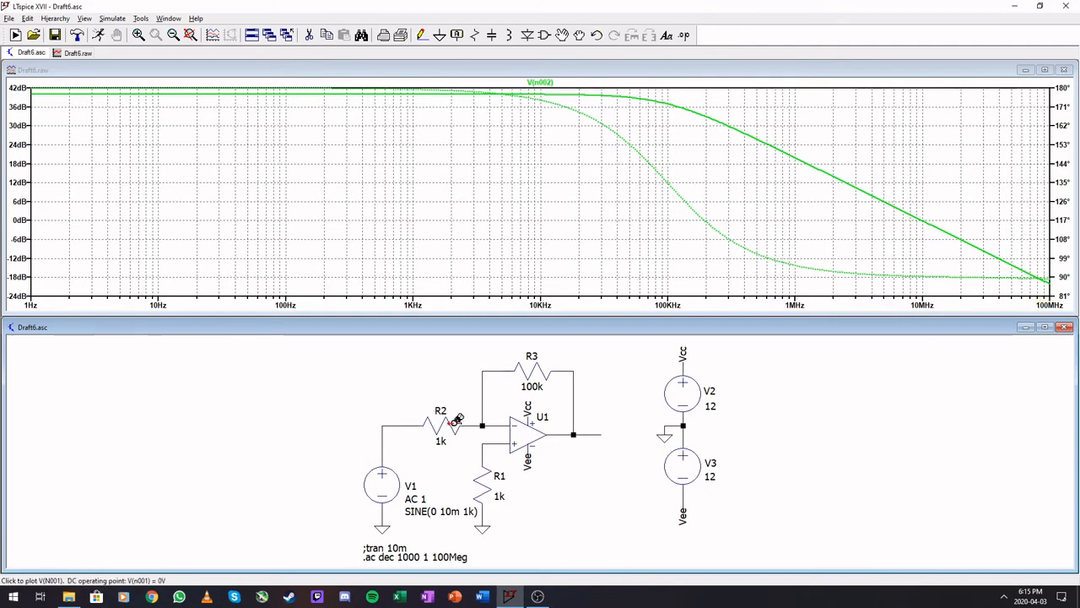
# Set feedback resistor R3 to 10k and rerun the AC analysis
pyautogui.rightClick(530, 387)
pyautogui.write('10k')
pyautogui.press('Return')
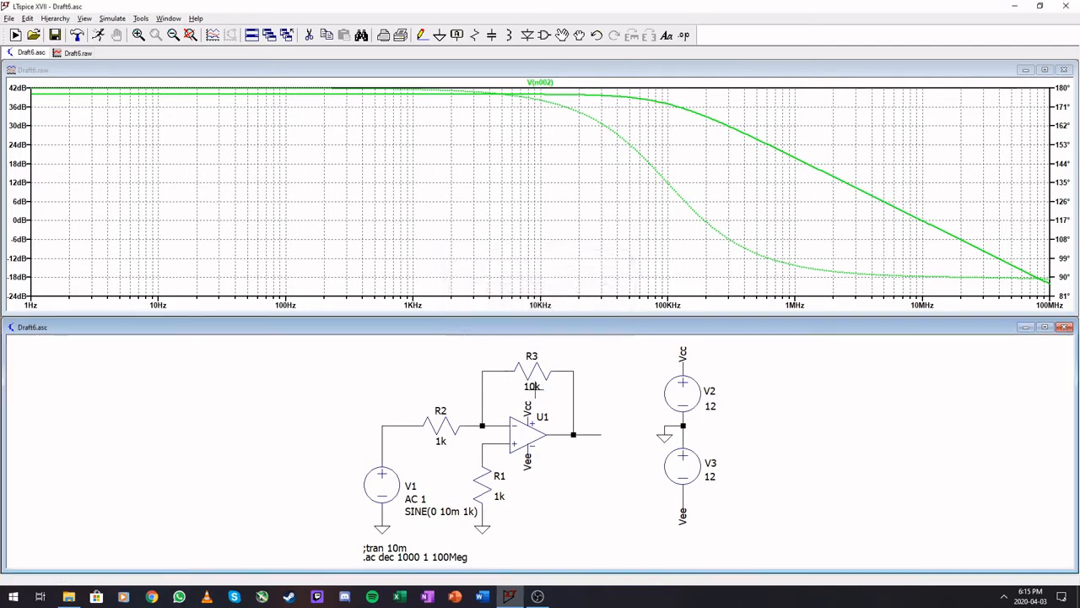
pyautogui.click(98, 36)
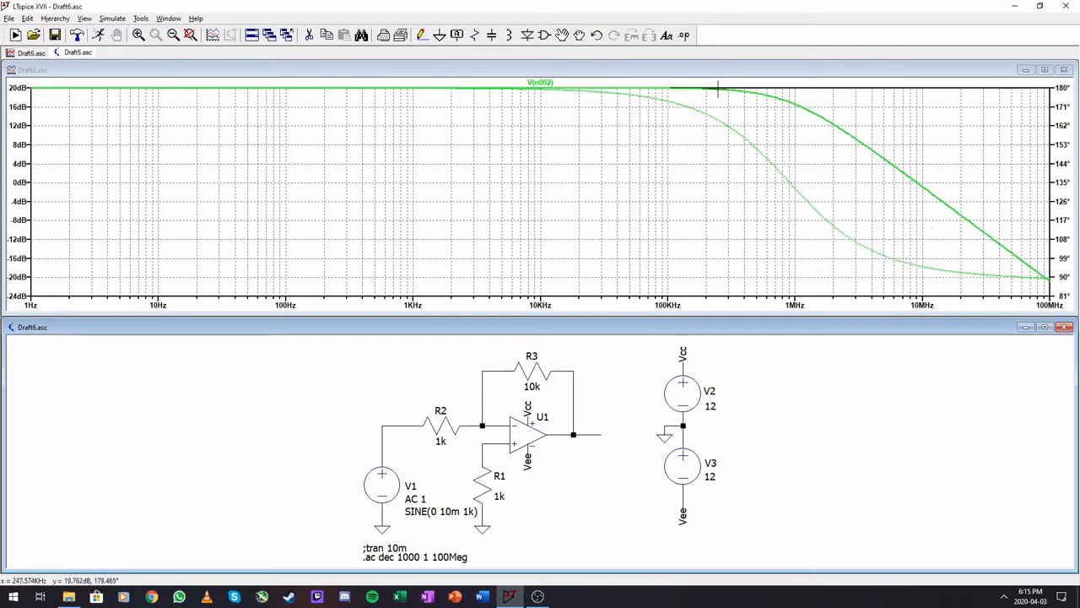
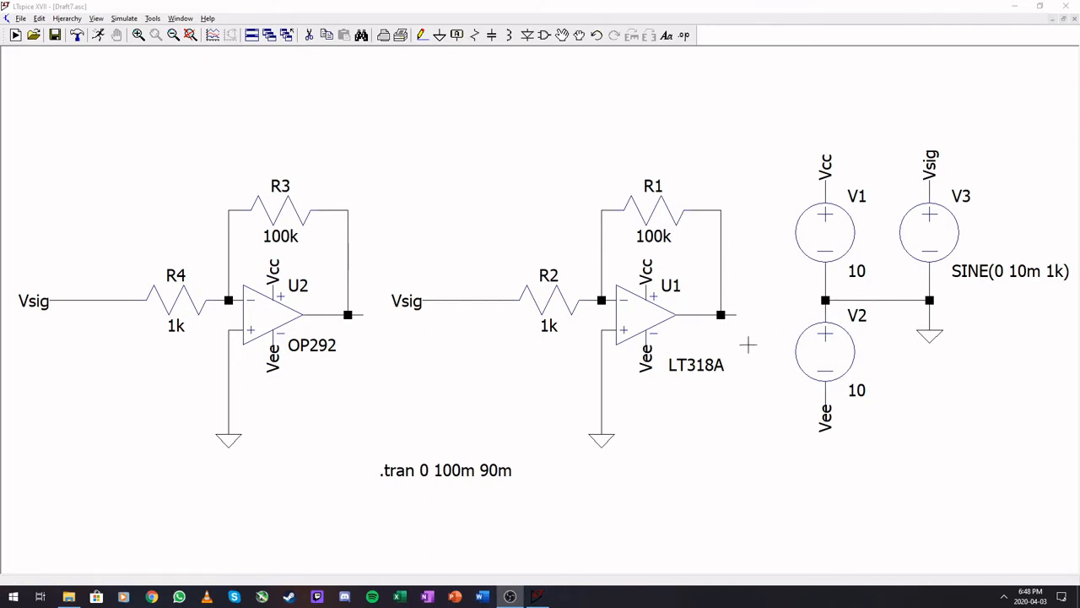
# Run the transient simulation of the two op-amp circuits and plot the OP292 and LT318A output voltages together
pyautogui.click(99, 37)
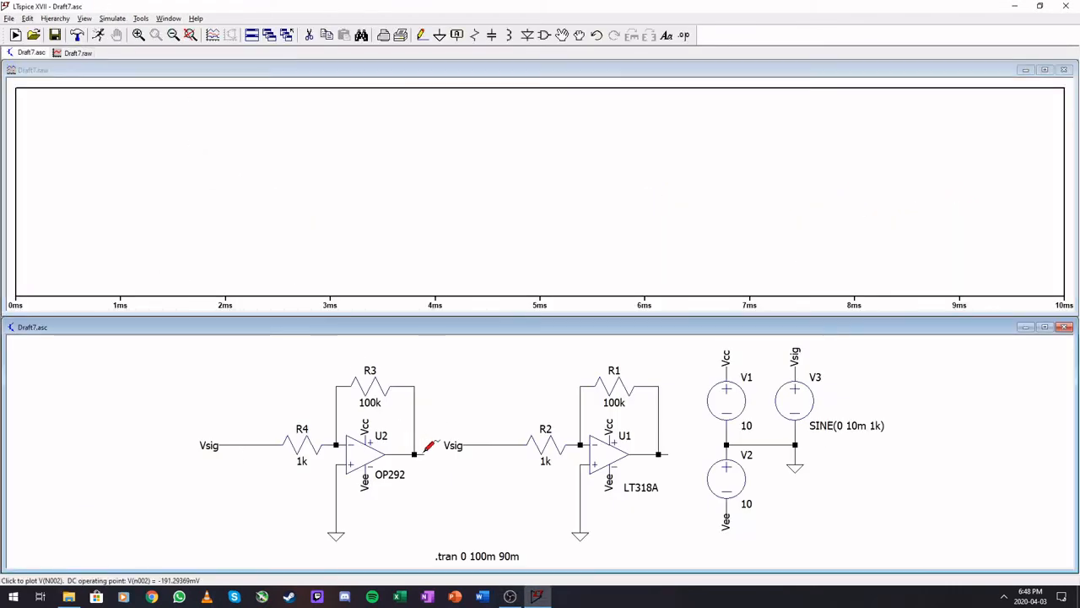
pyautogui.click(664, 454)
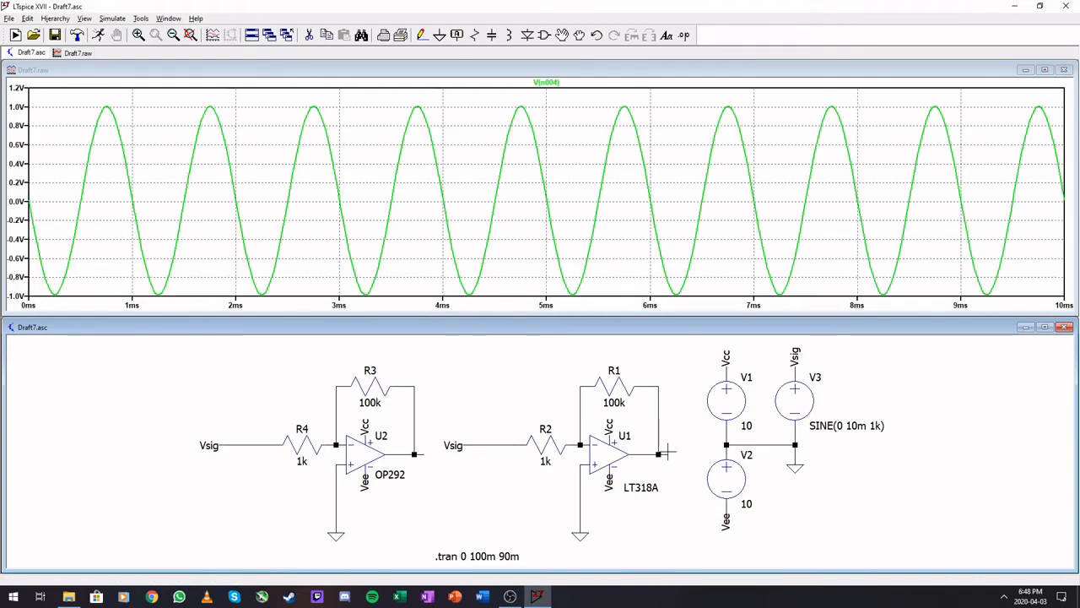
pyautogui.click(421, 453)
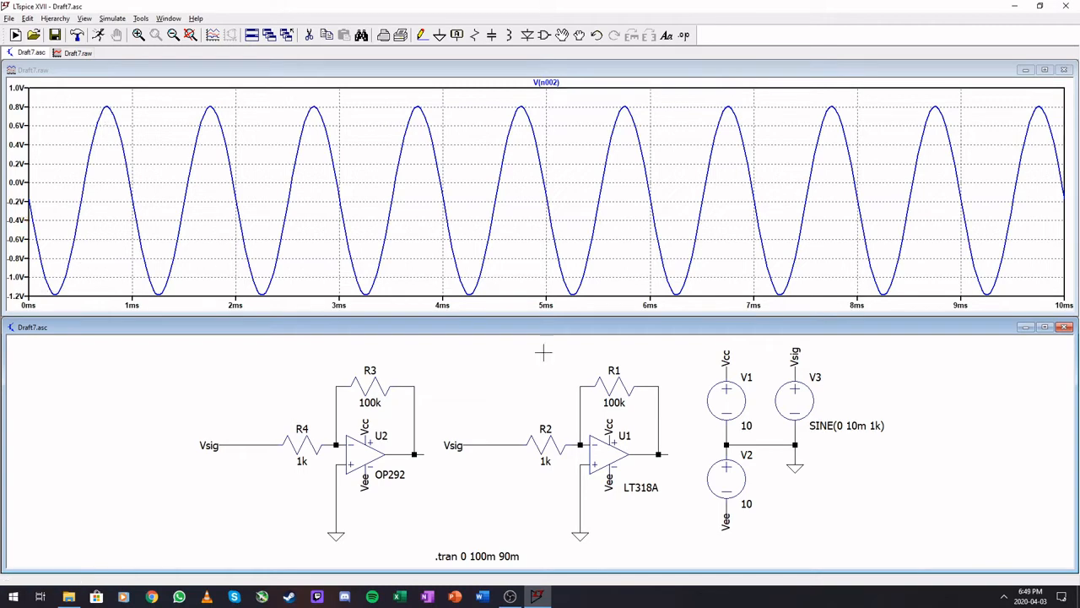
pyautogui.click(678, 447)
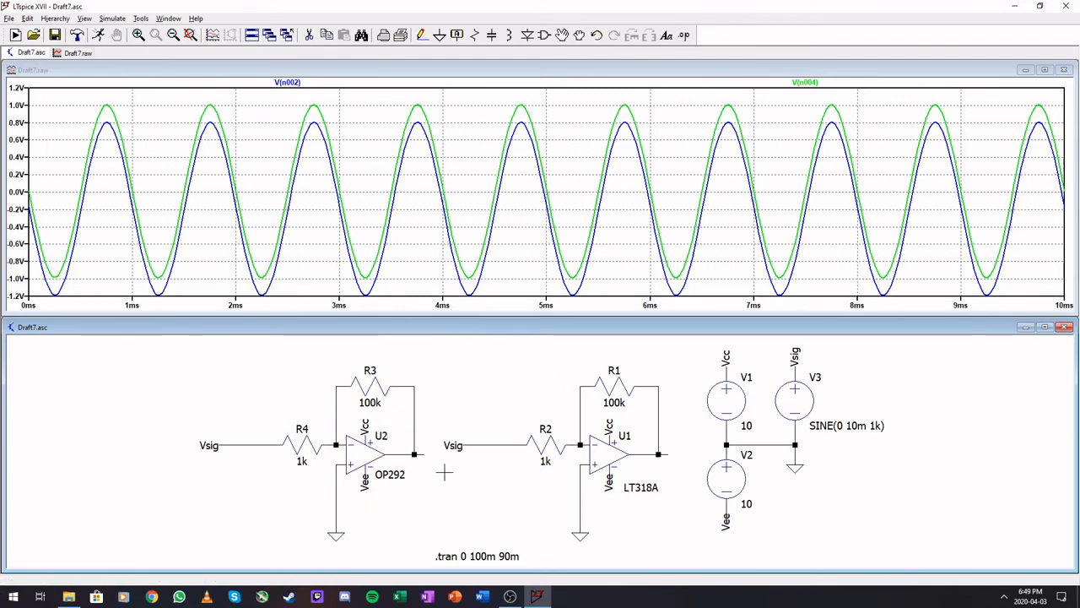
# Insert a capacitor in series between Vsig and R4 at the OP292 amplifier's input and set its value to 1u
pyautogui.click(491, 38)
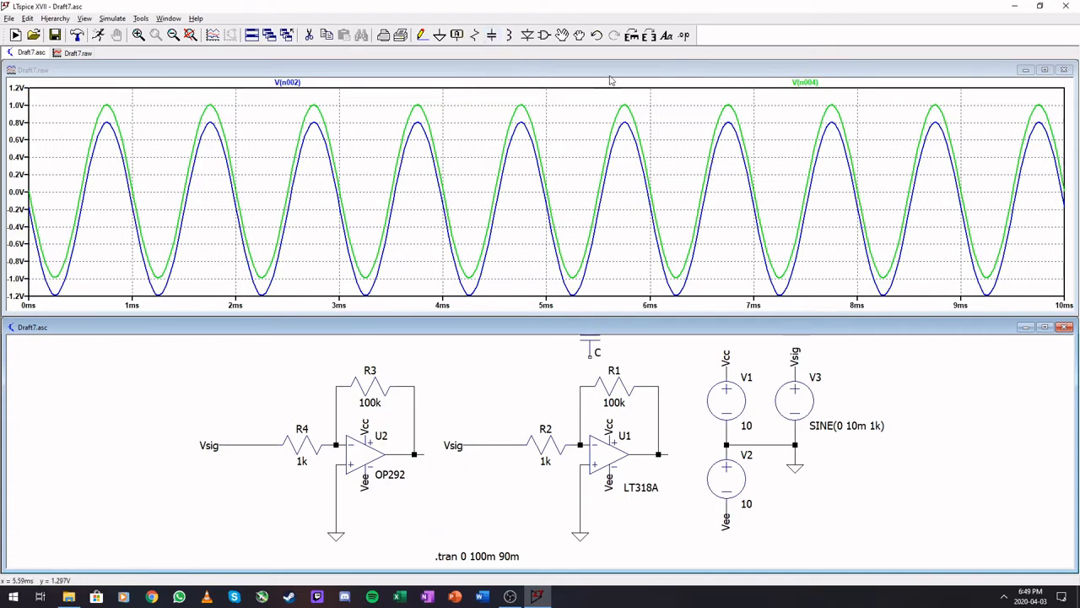
pyautogui.click(632, 38)
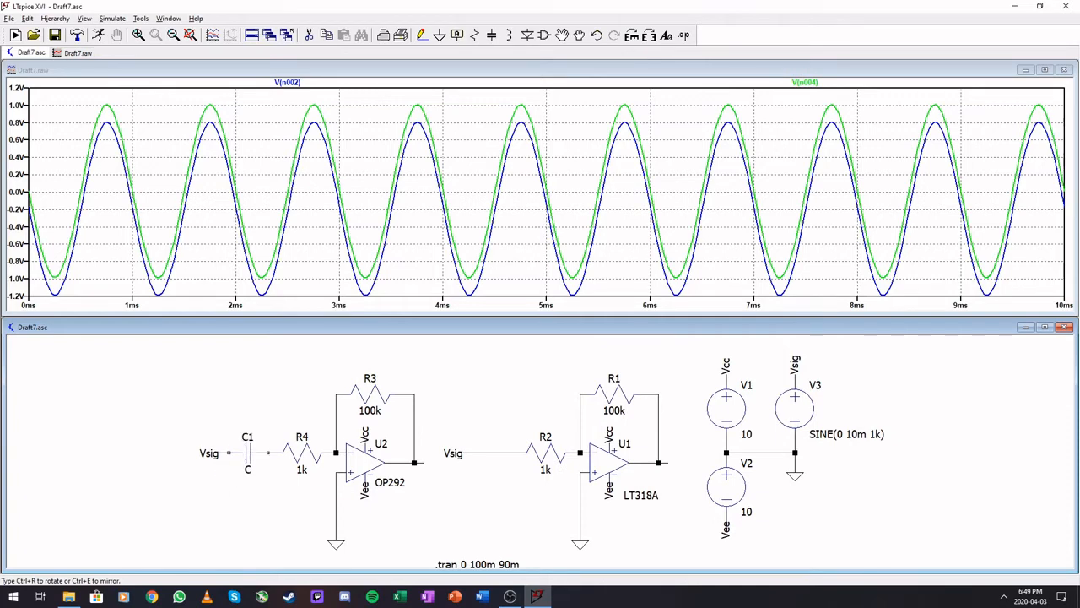
pyautogui.click(248, 453)
pyautogui.press('Escape')
pyautogui.rightClick(249, 469)
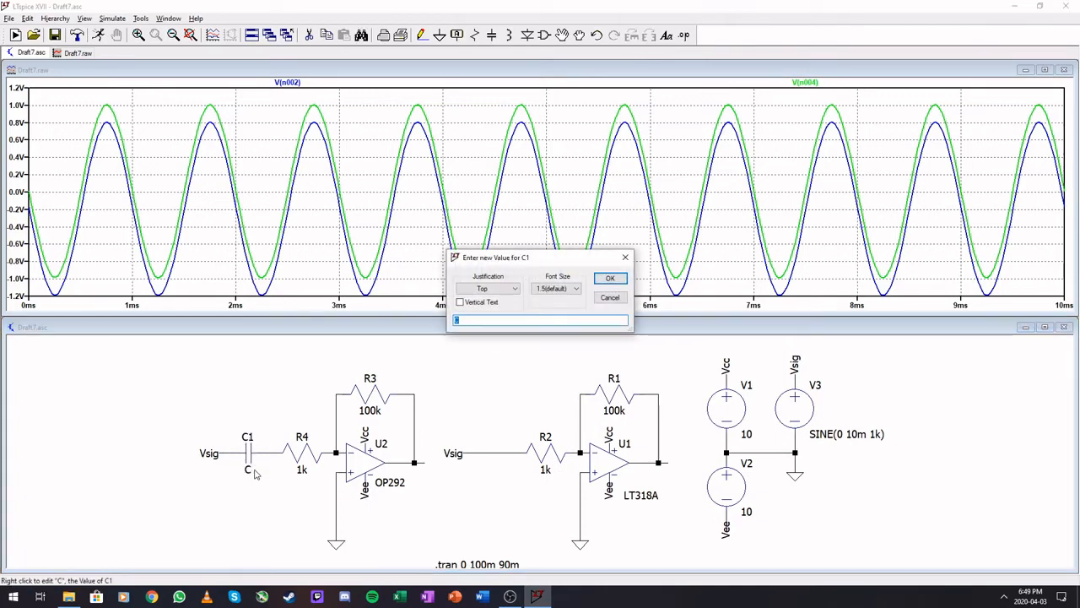
pyautogui.write('1u')
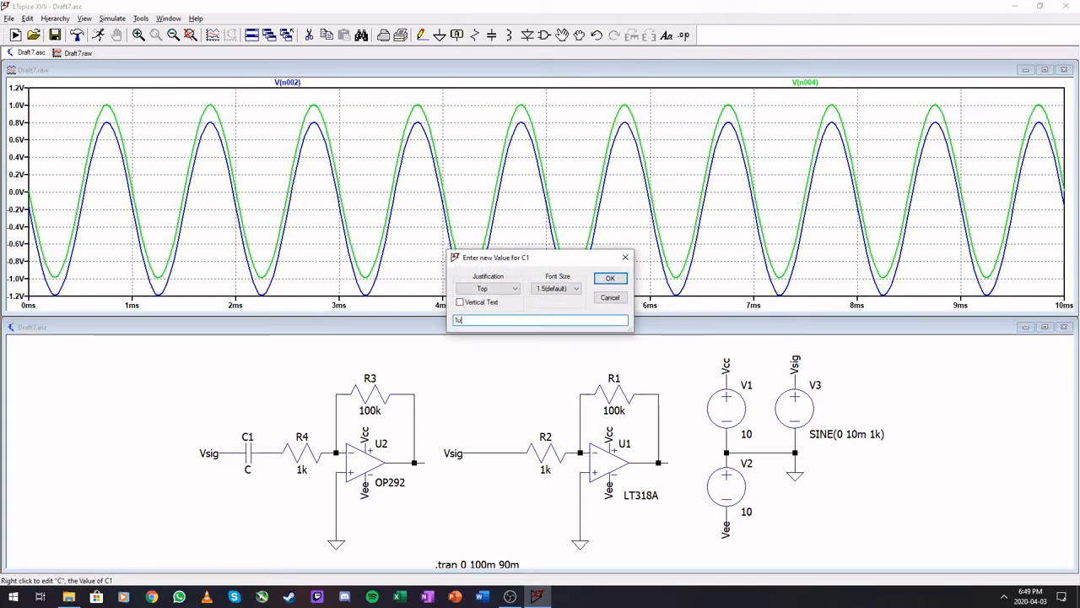
pyautogui.press('Return')
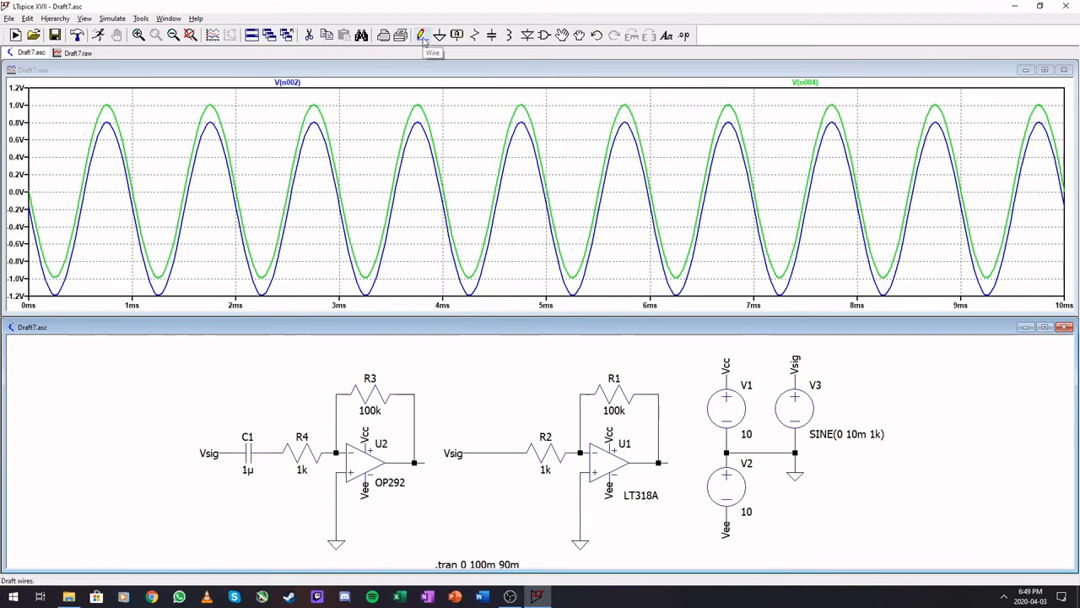
# Insert a 100k resistor between the OP292's non-inverting input and ground, and rerun the transient simulation
pyautogui.click(474, 36)
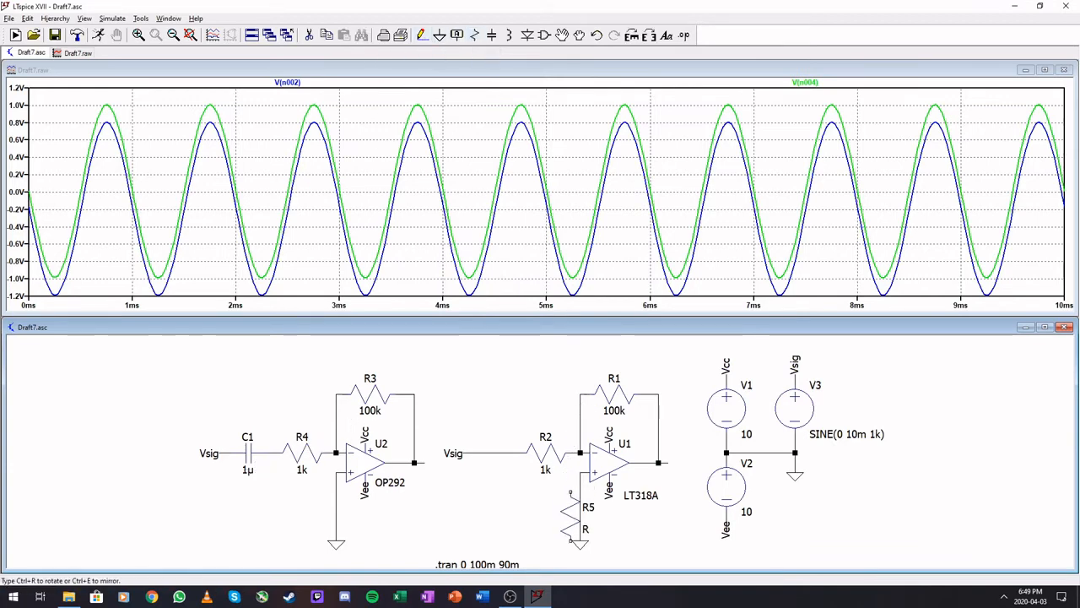
pyautogui.click(336, 490)
pyautogui.press('Escape')
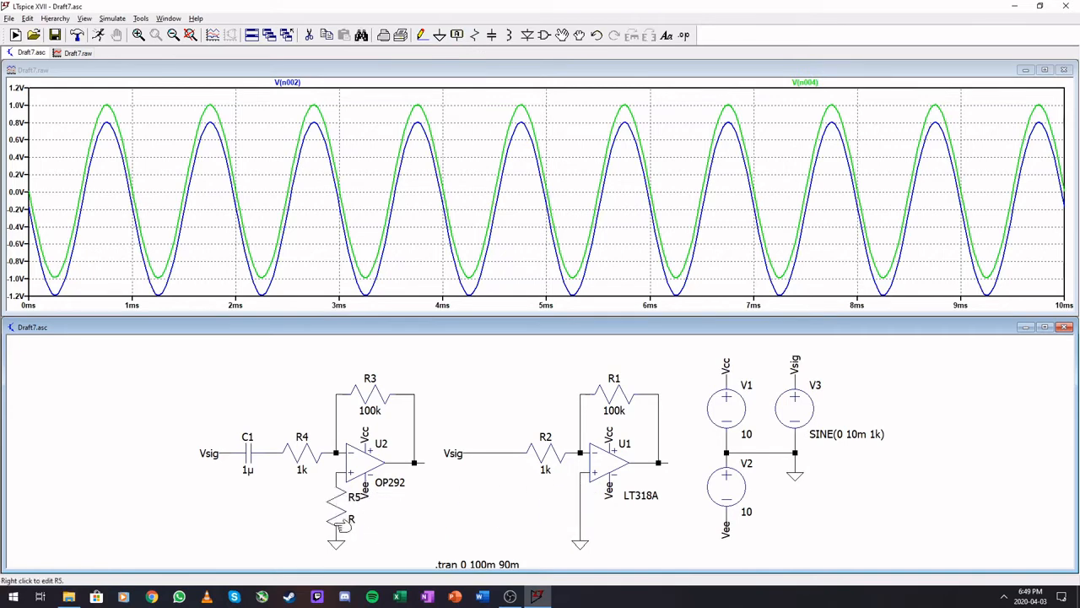
pyautogui.rightClick(354, 520)
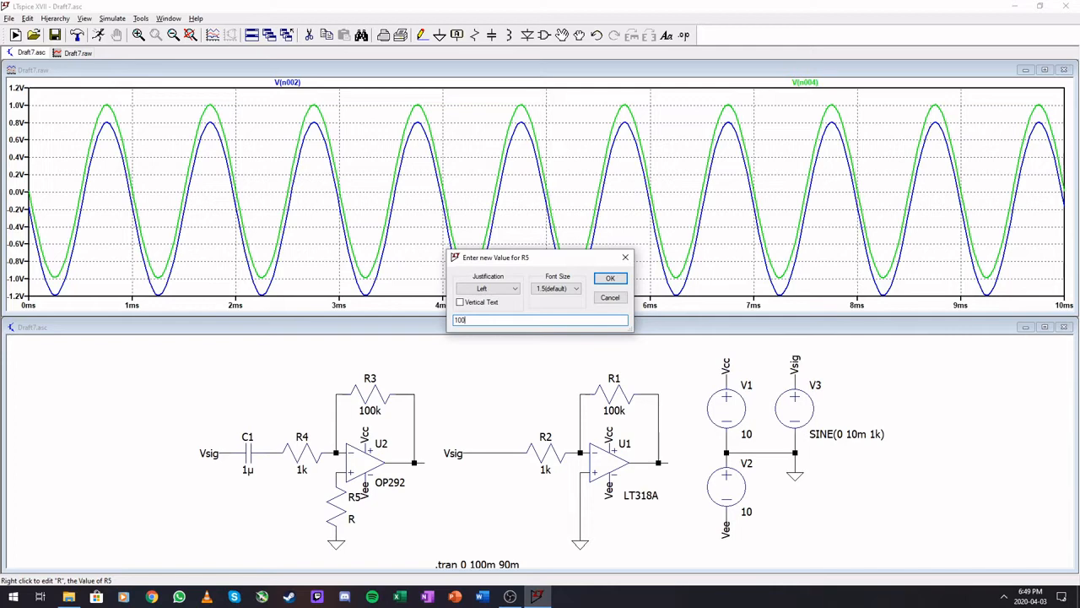
pyautogui.write('100k')
pyautogui.press('Return')
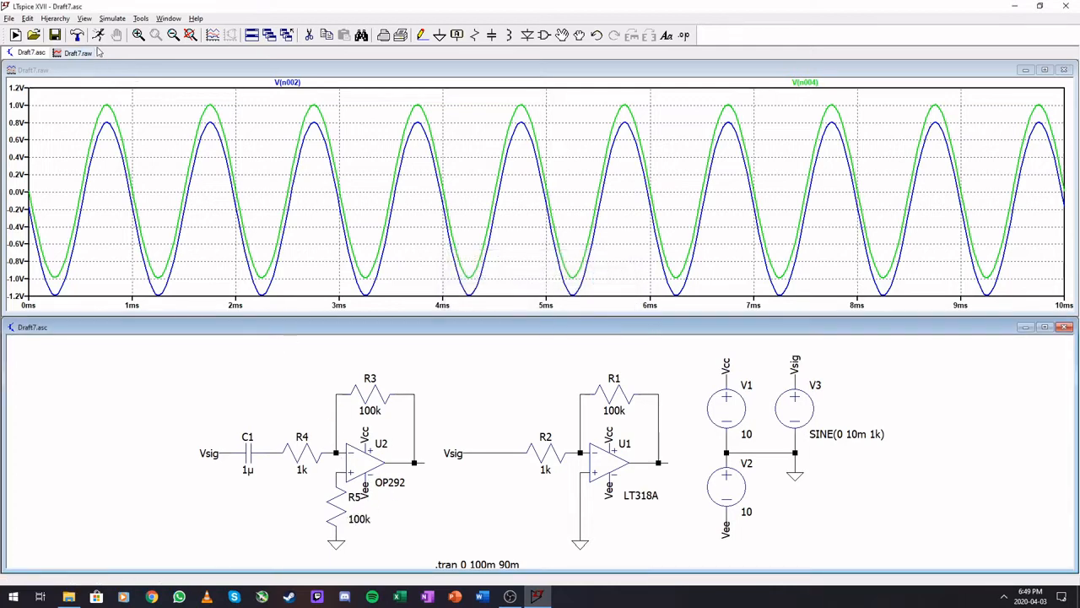
pyautogui.click(99, 37)
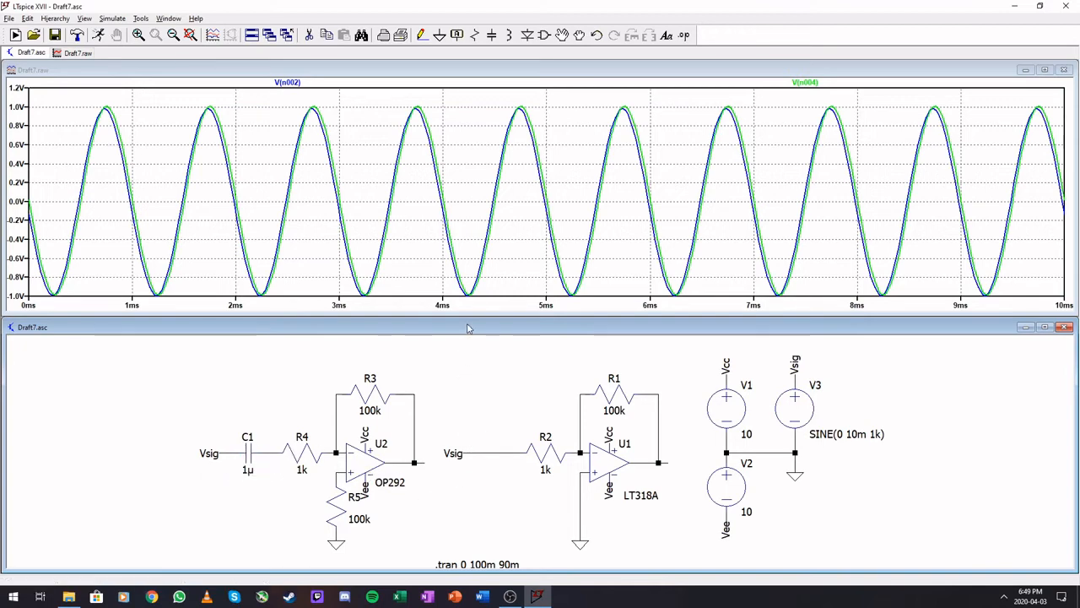
pyautogui.press('Down')
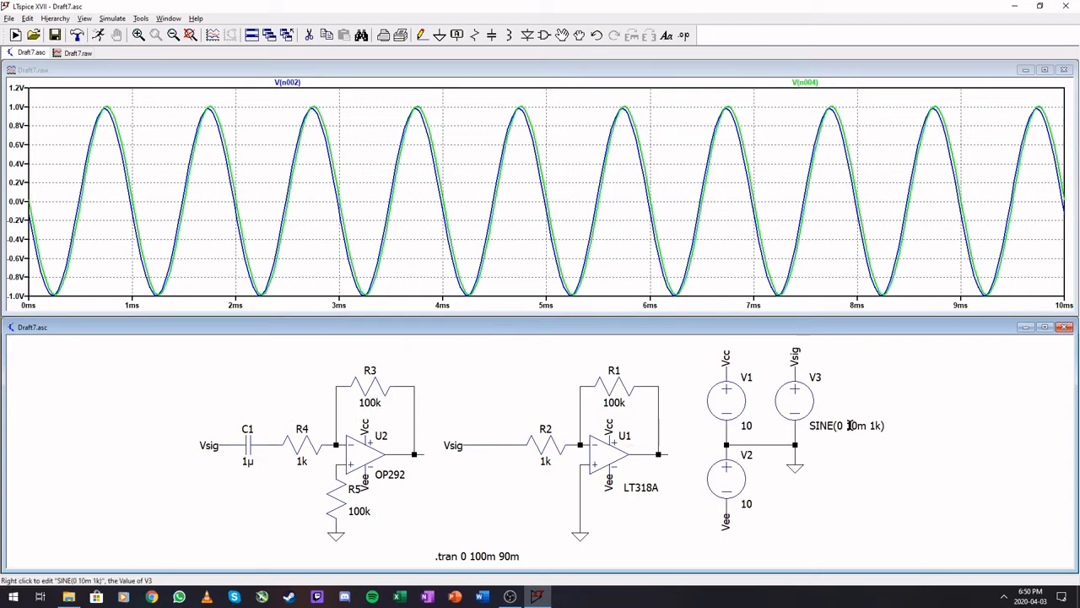
# Replace the transient command with a linear DC sweep of V3 from -11 to 11 in 10m increments
pyautogui.rightClick(473, 557)
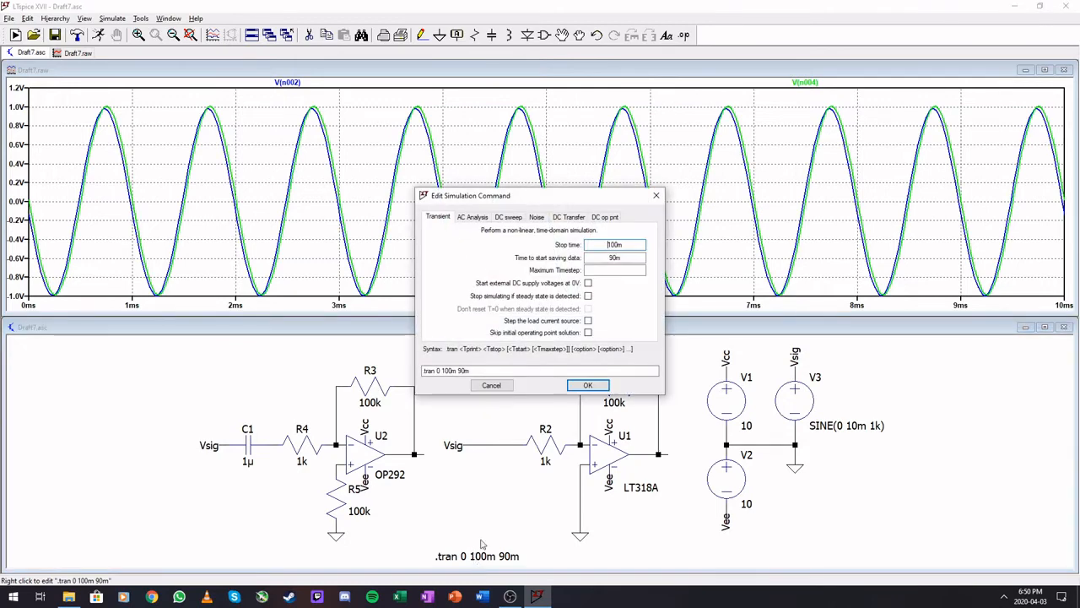
pyautogui.click(509, 218)
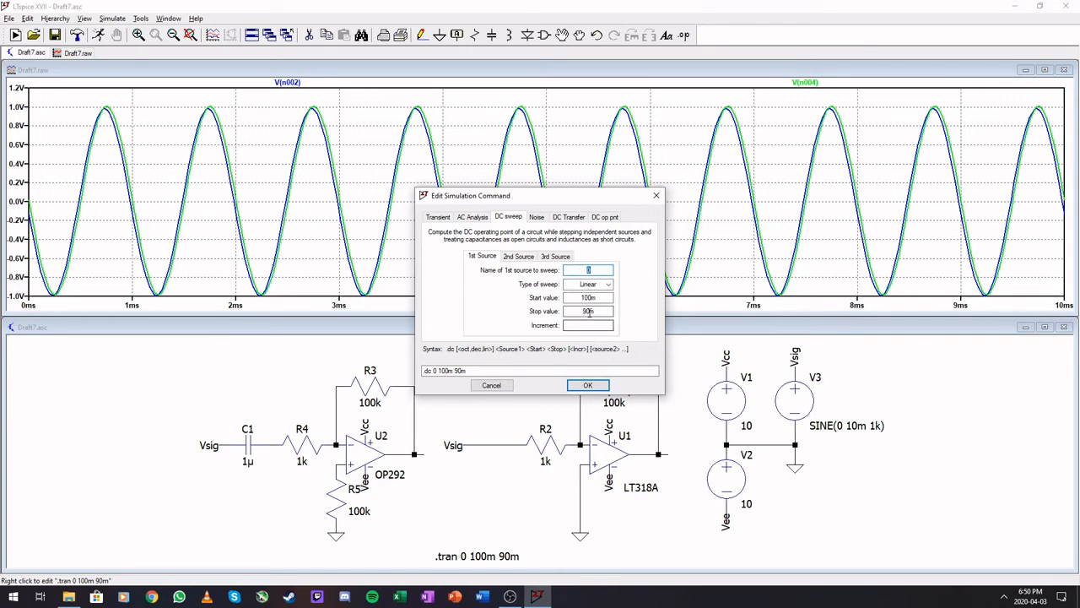
pyautogui.write('V3')
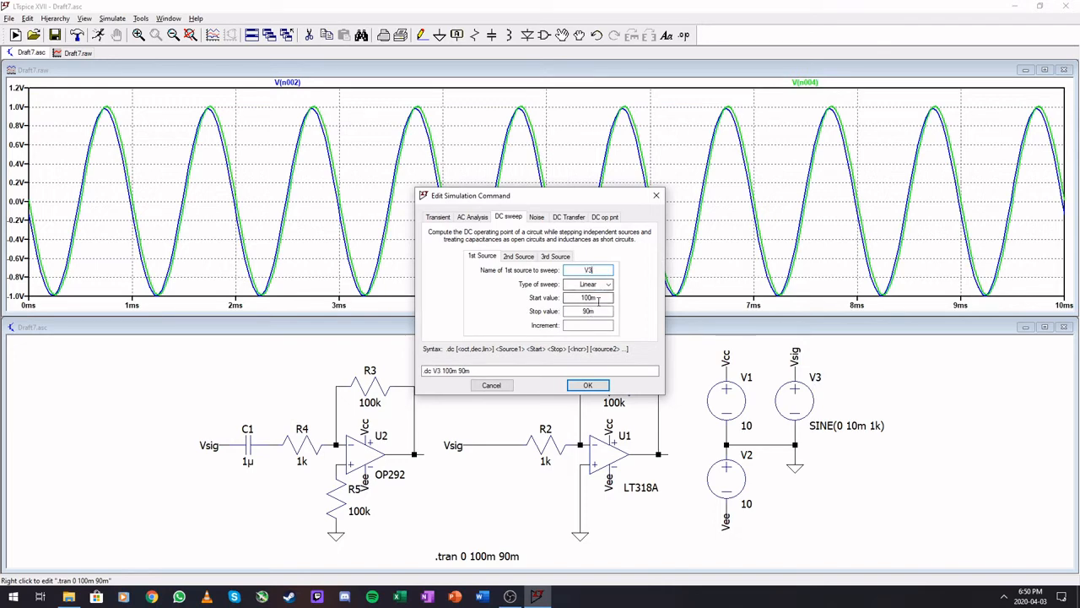
pyautogui.moveTo(599, 300); pyautogui.dragTo(578, 298)
pyautogui.write('-10')
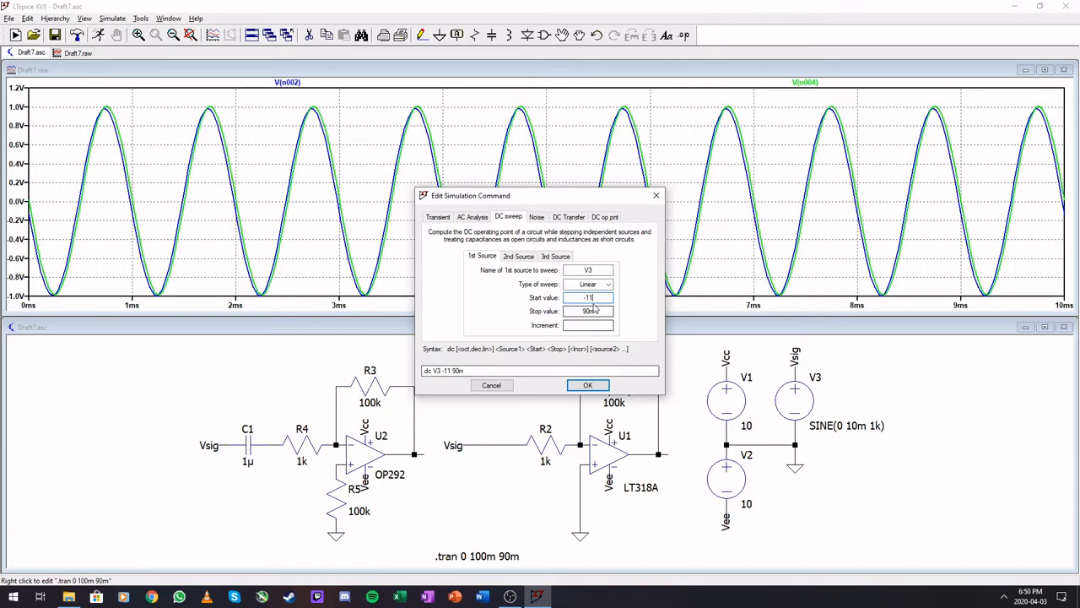
pyautogui.press('Tab')
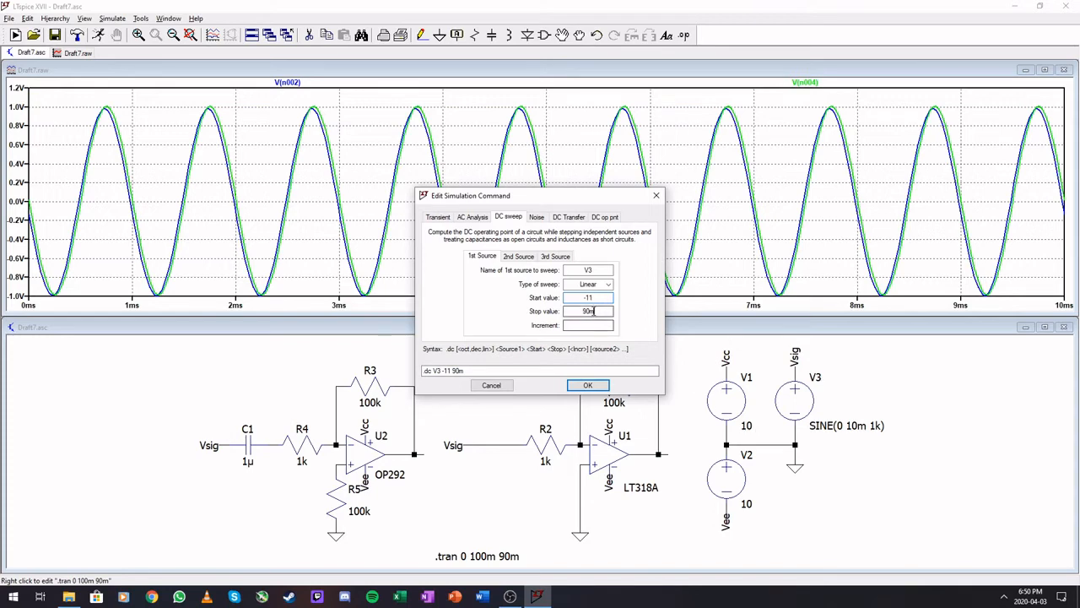
pyautogui.write('11')
pyautogui.press('Tab')
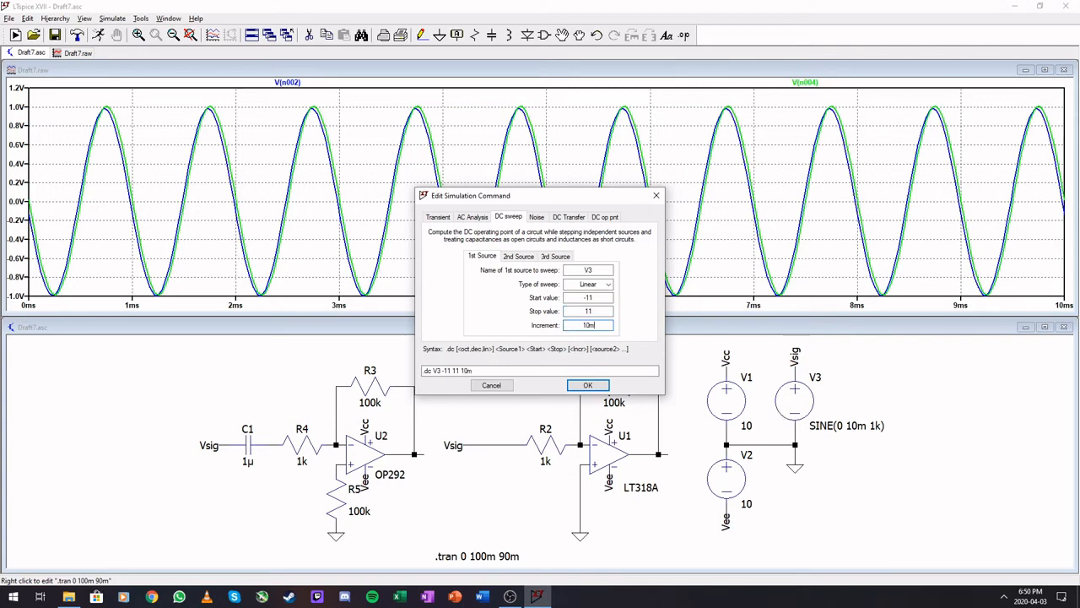
pyautogui.click(587, 385)
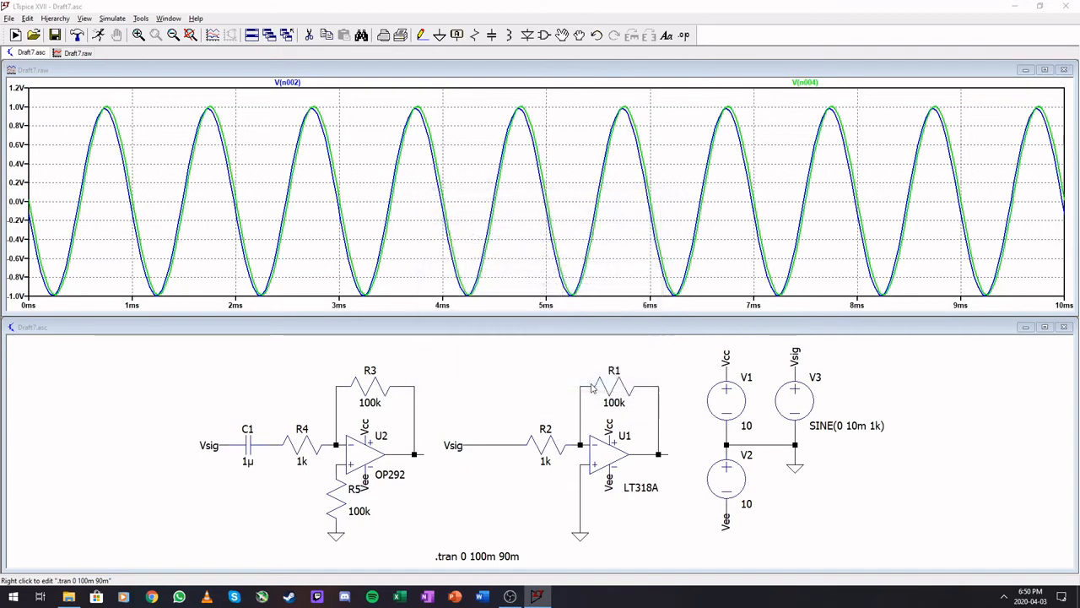
# Close the old waveform plot, run the DC sweep, and plot Vsig followed by the LT318A output alone
pyautogui.click(1065, 70)
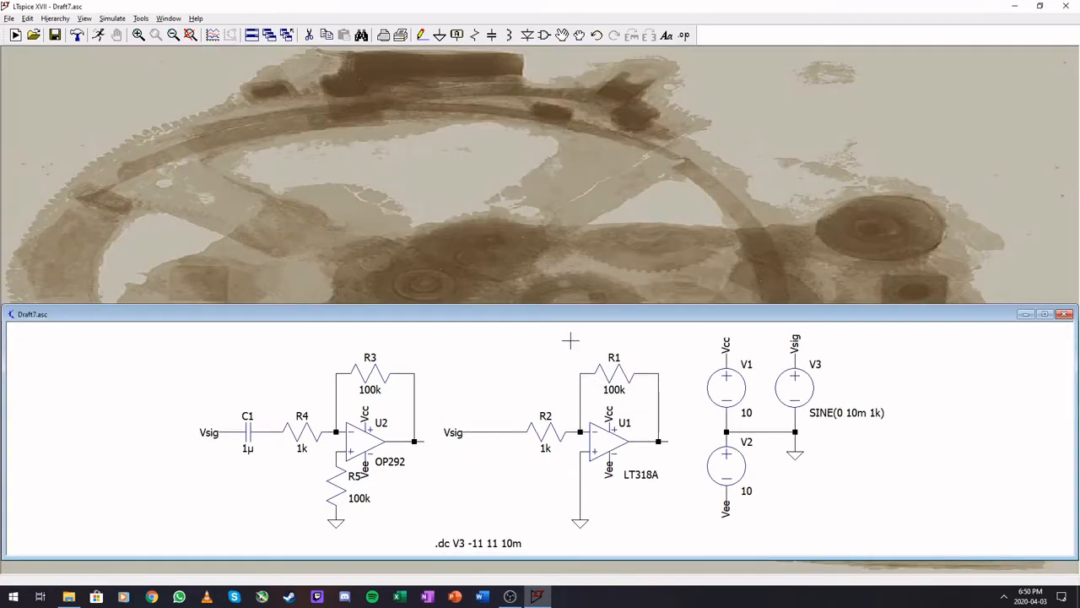
pyautogui.click(98, 35)
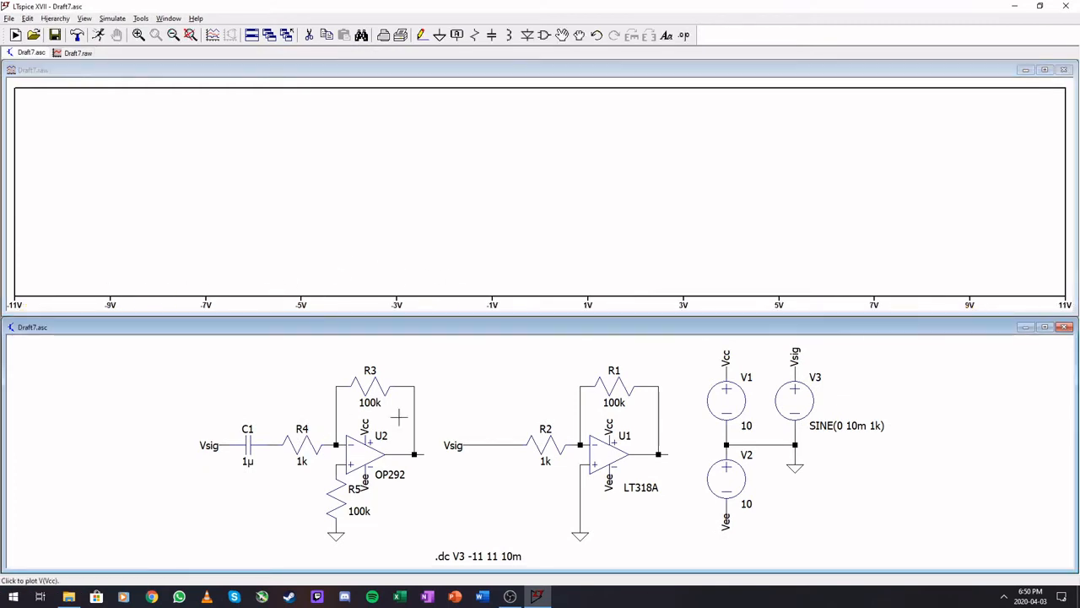
pyautogui.click(802, 361)
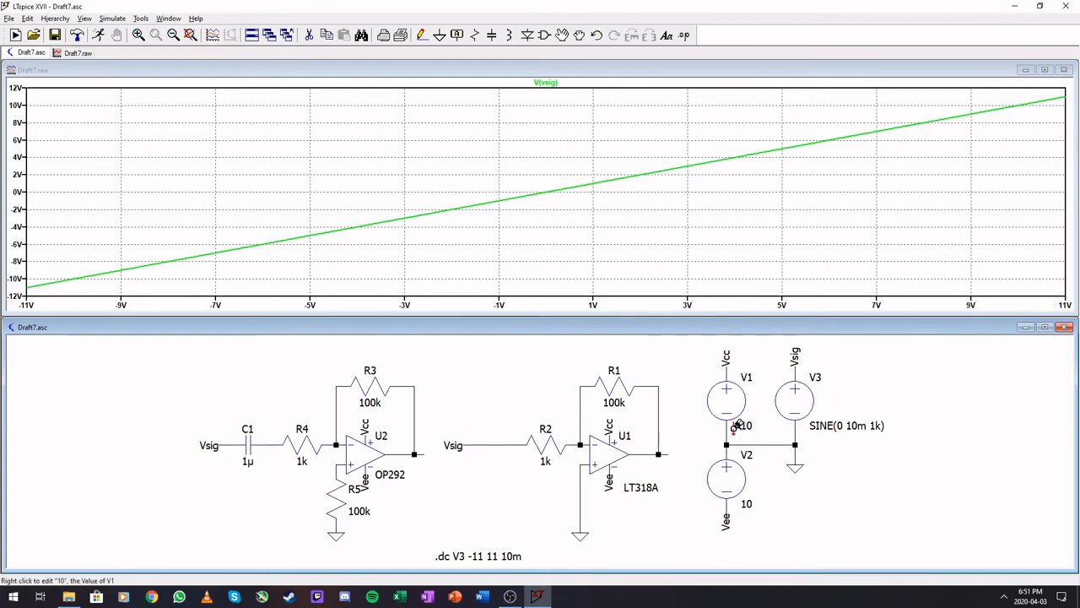
pyautogui.click(669, 450)
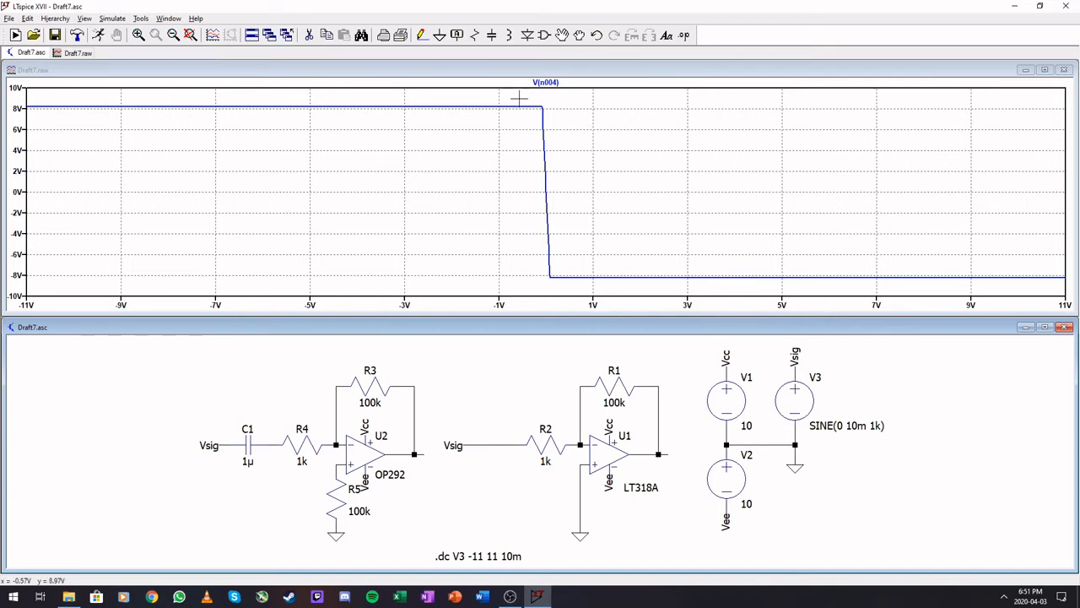
# Measure the LT318A transfer curve's slope between its two saturation corners with both cursors attached to V(n004)
pyautogui.moveTo(519, 98); pyautogui.dragTo(578, 290)
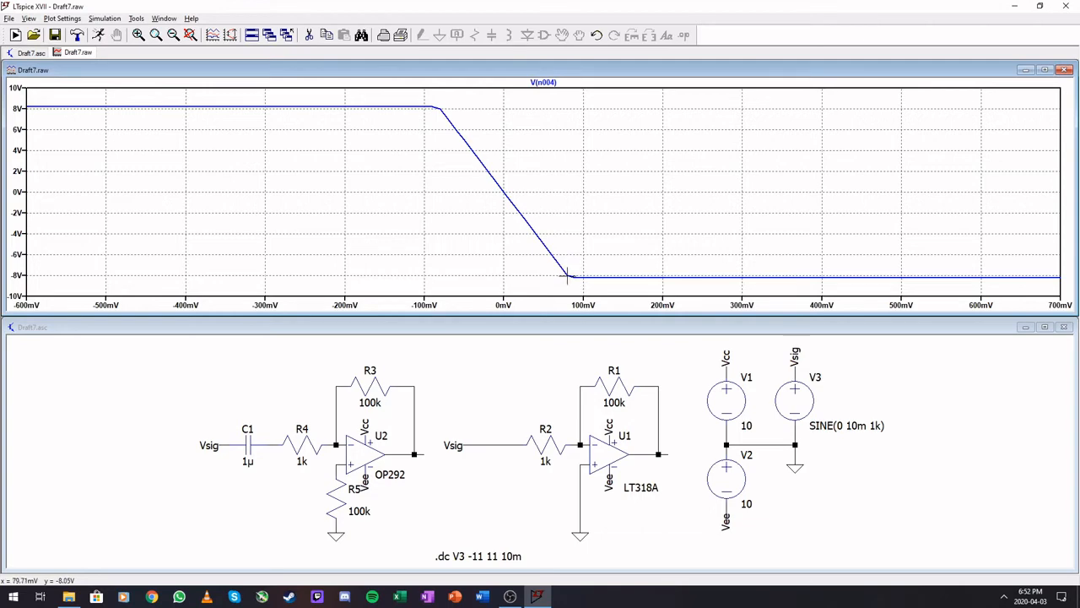
pyautogui.rightClick(545, 85)
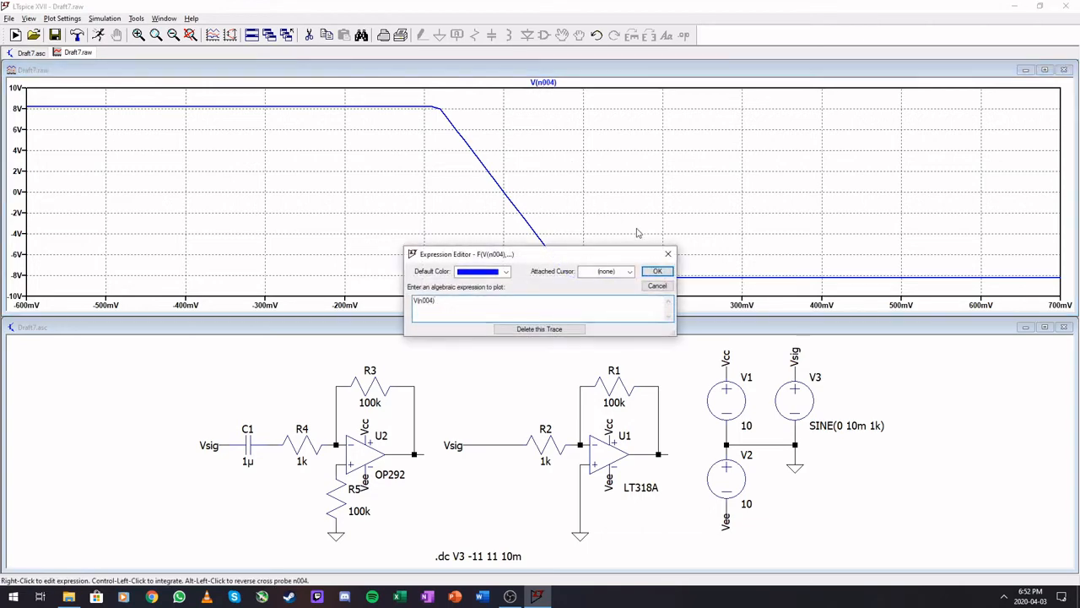
pyautogui.click(624, 272)
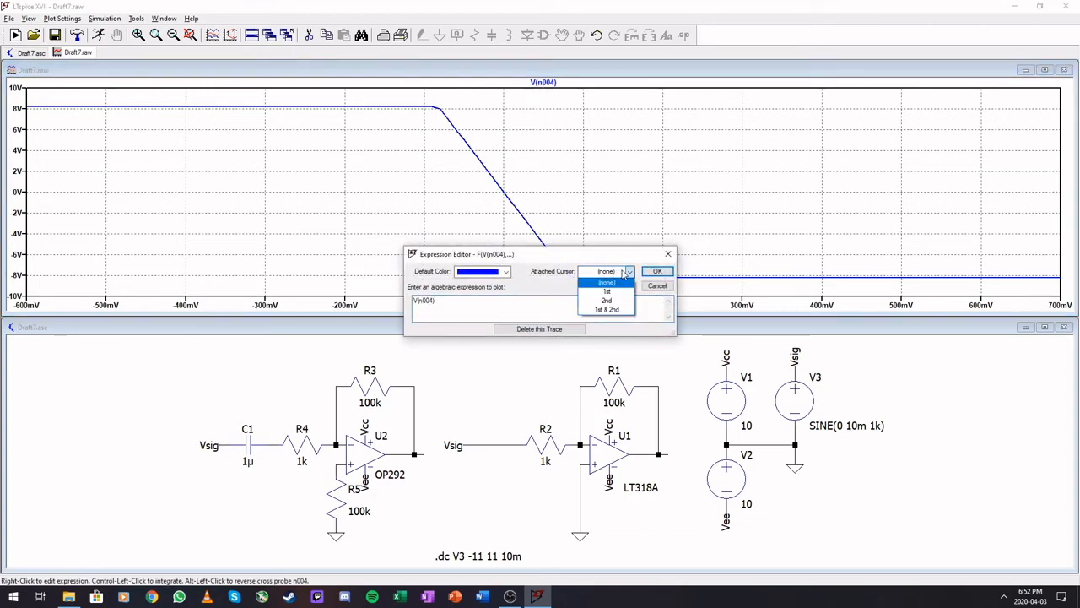
pyautogui.click(615, 309)
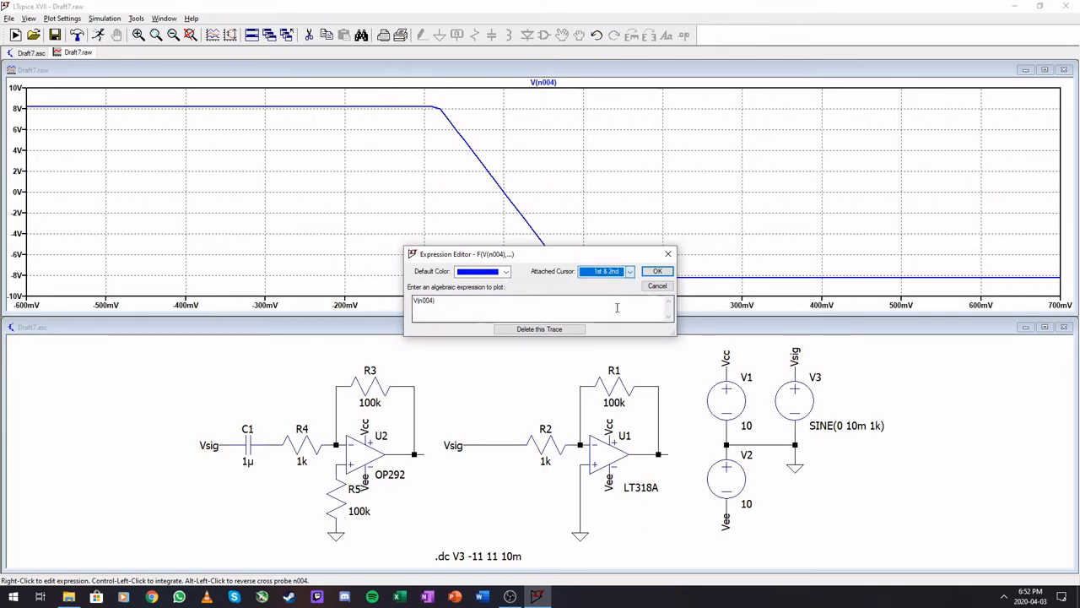
pyautogui.click(656, 271)
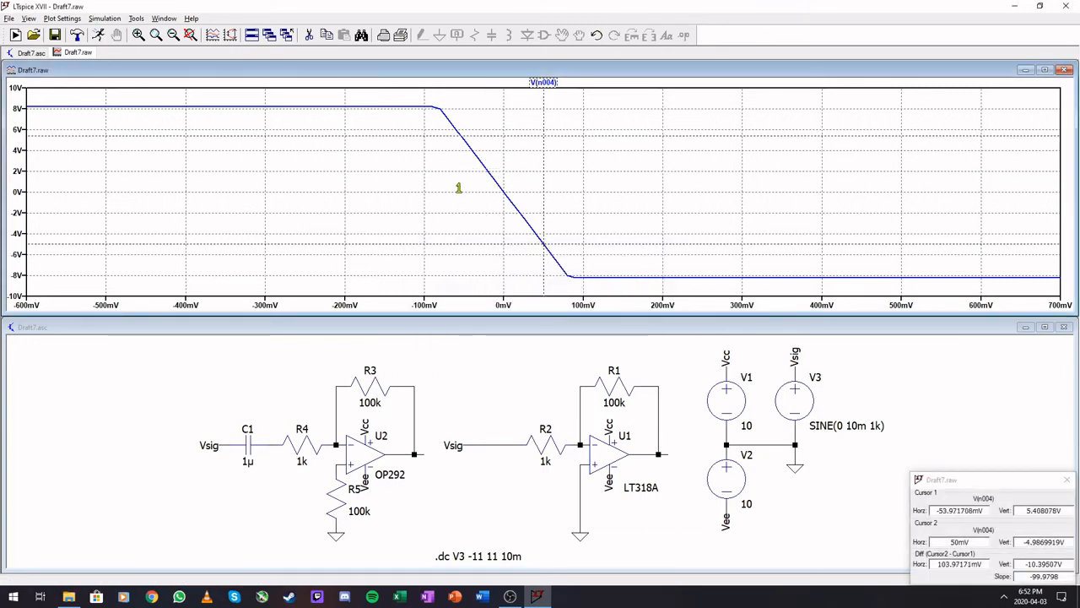
pyautogui.moveTo(458, 187); pyautogui.dragTo(439, 167)
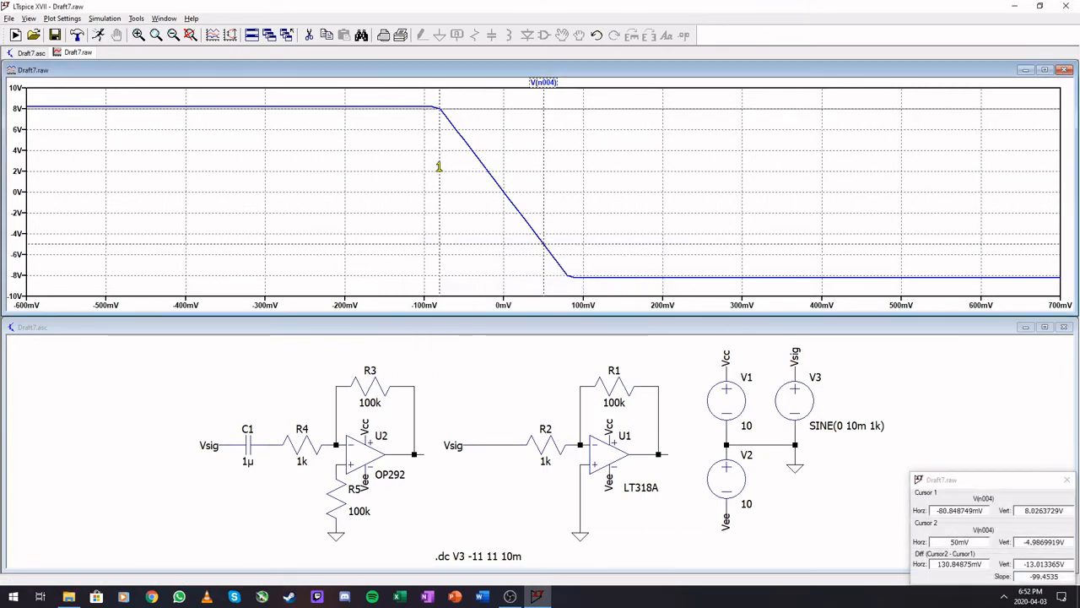
pyautogui.moveTo(544, 247); pyautogui.dragTo(567, 267)
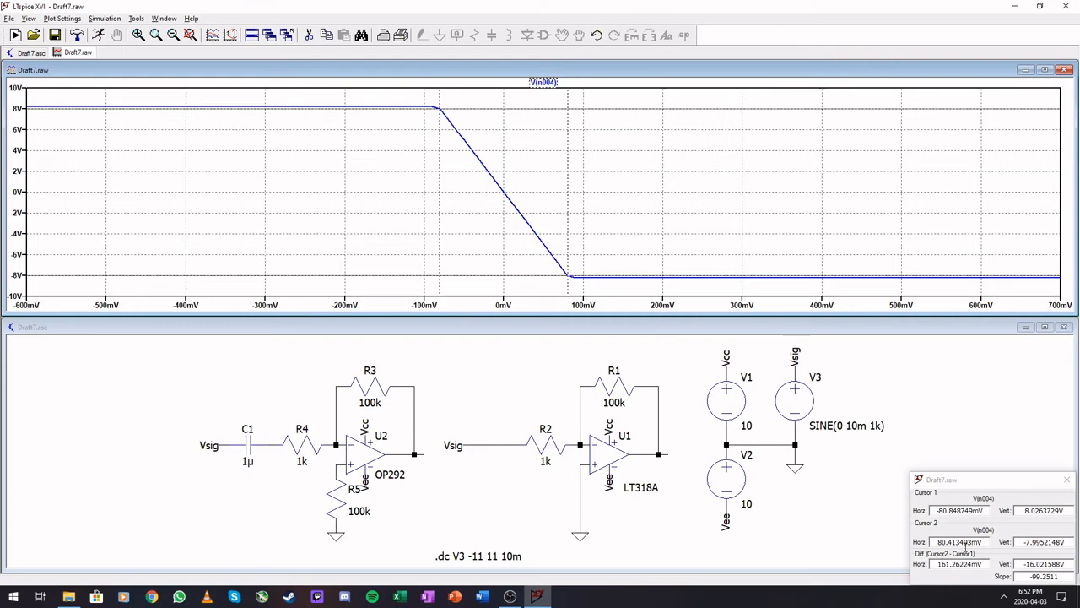
pyautogui.moveTo(972, 487); pyautogui.dragTo(673, 154)
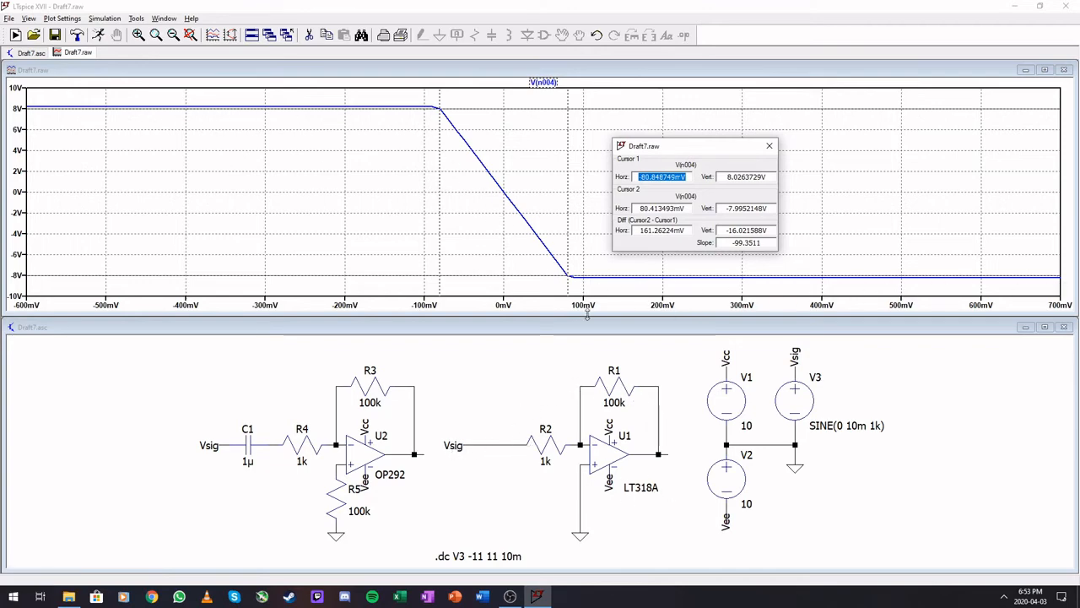
pyautogui.click(770, 147)
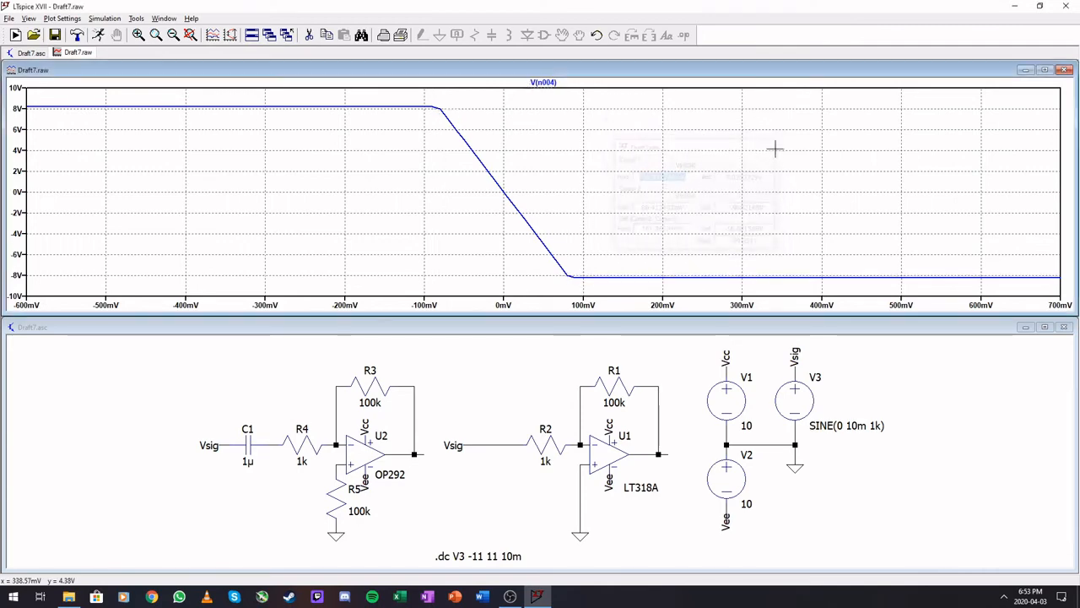
# Restore the full sweep range and plot only the OP292 output voltage
pyautogui.rightClick(780, 158)
pyautogui.click(810, 164)
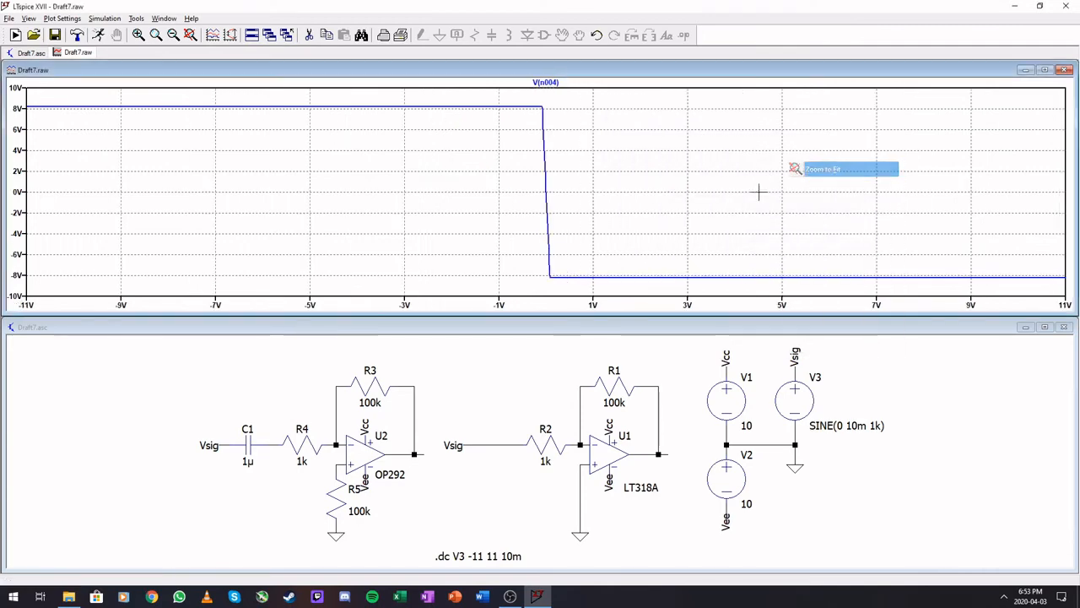
pyautogui.click(423, 455)
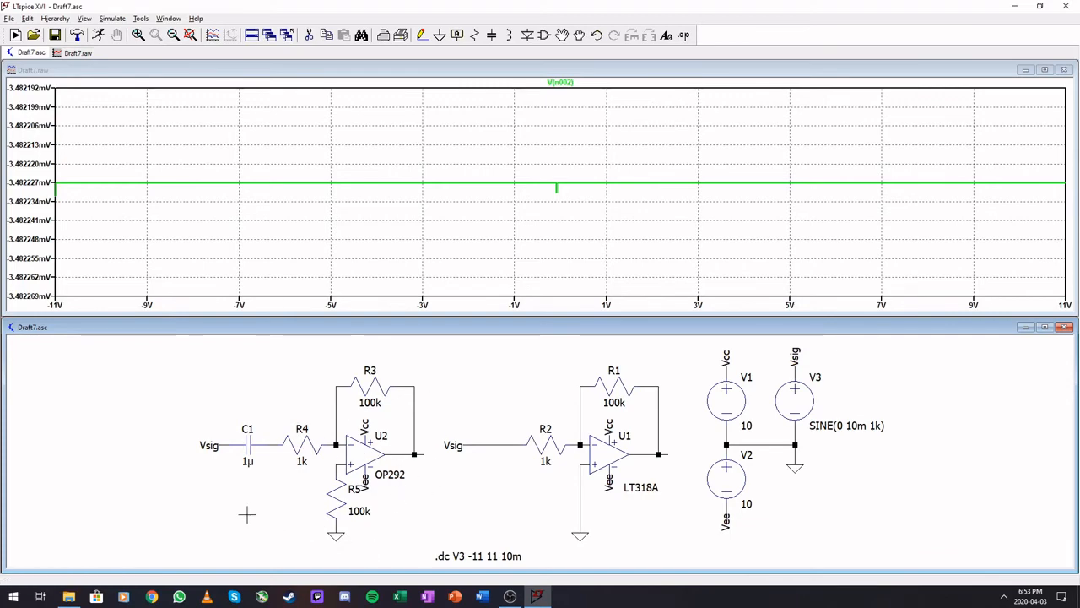
# Delete capacitor C1 from the OP292 amplifier's input and wire Vsig directly to R4
pyautogui.press('Delete')
pyautogui.click(248, 445)
pyautogui.click(421, 34)
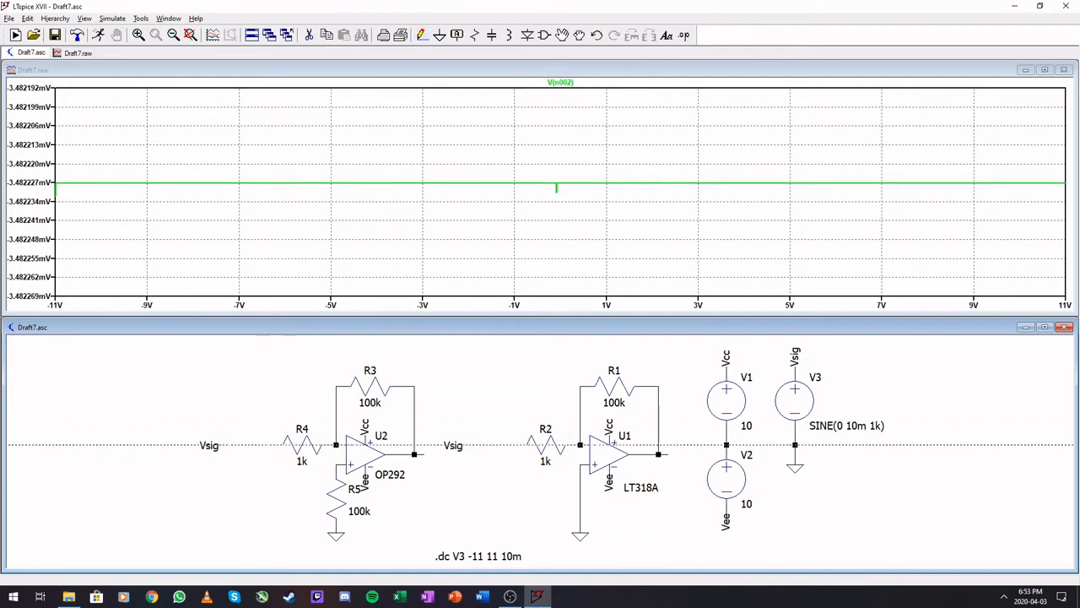
pyautogui.click(229, 445)
pyautogui.click(270, 445)
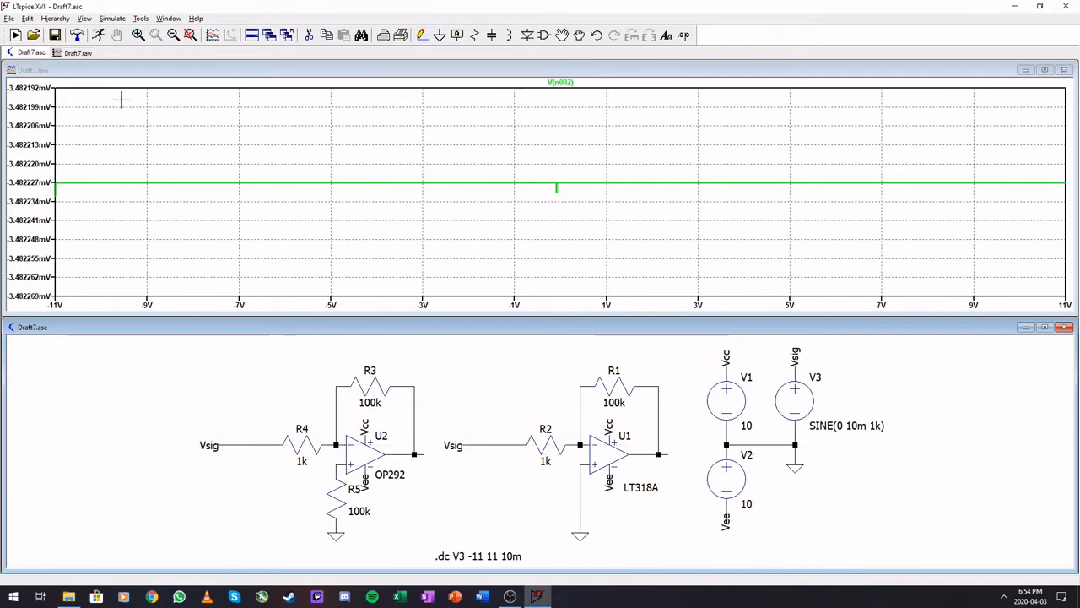
# Rerun the DC sweep and compare the OP292 and LT318A output transitions around 0 V, plotting each alone
pyautogui.click(100, 34)
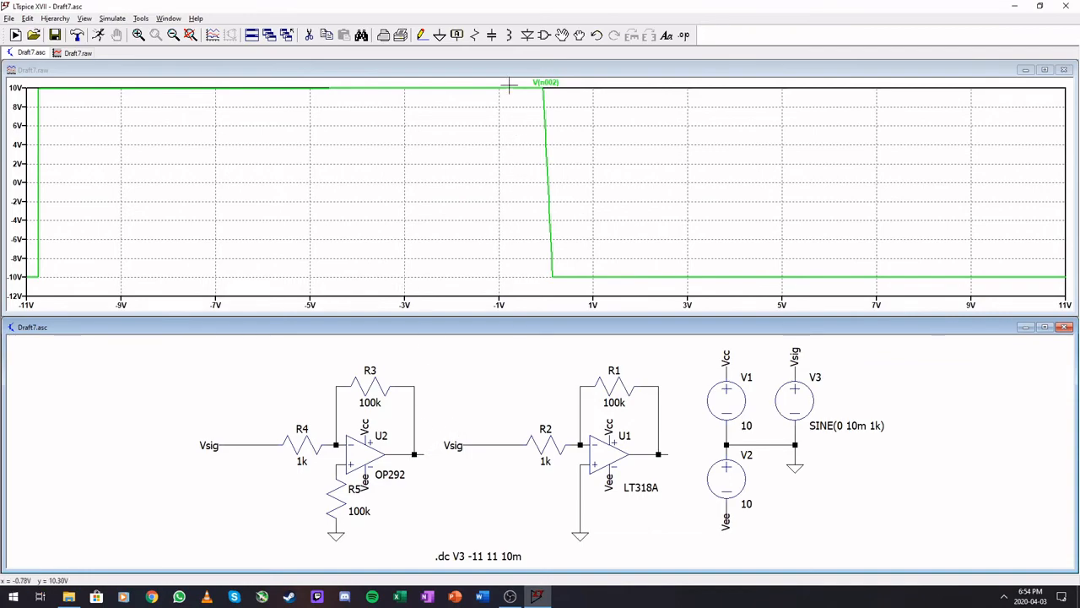
pyautogui.moveTo(509, 70); pyautogui.dragTo(551, 73)
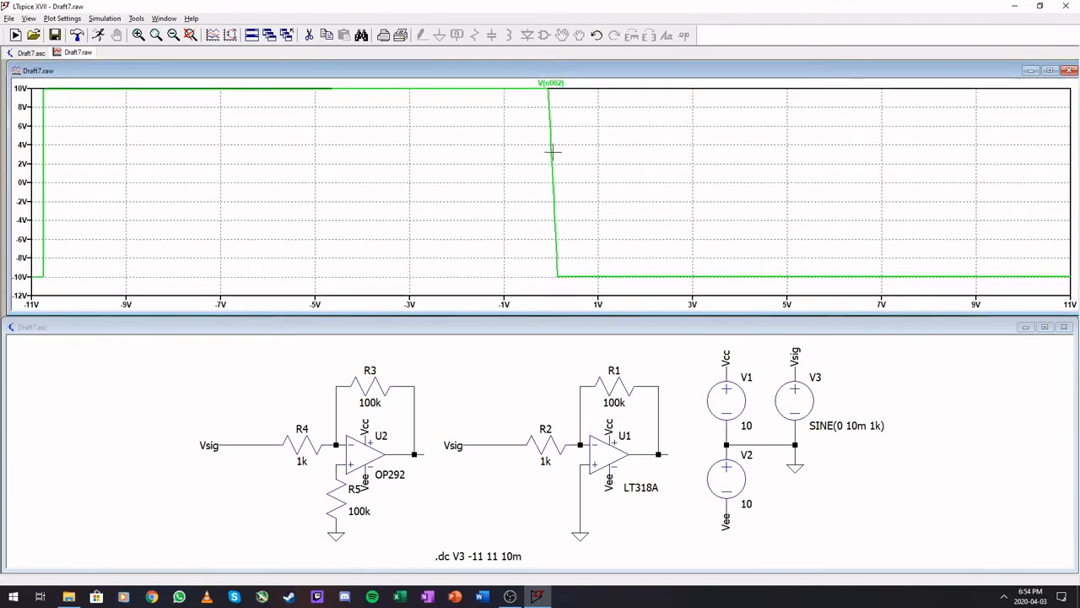
pyautogui.moveTo(589, 290)
pyautogui.mouseDown()
pyautogui.moveTo(501, 116)
pyautogui.moveTo(502, 80)
pyautogui.mouseUp()
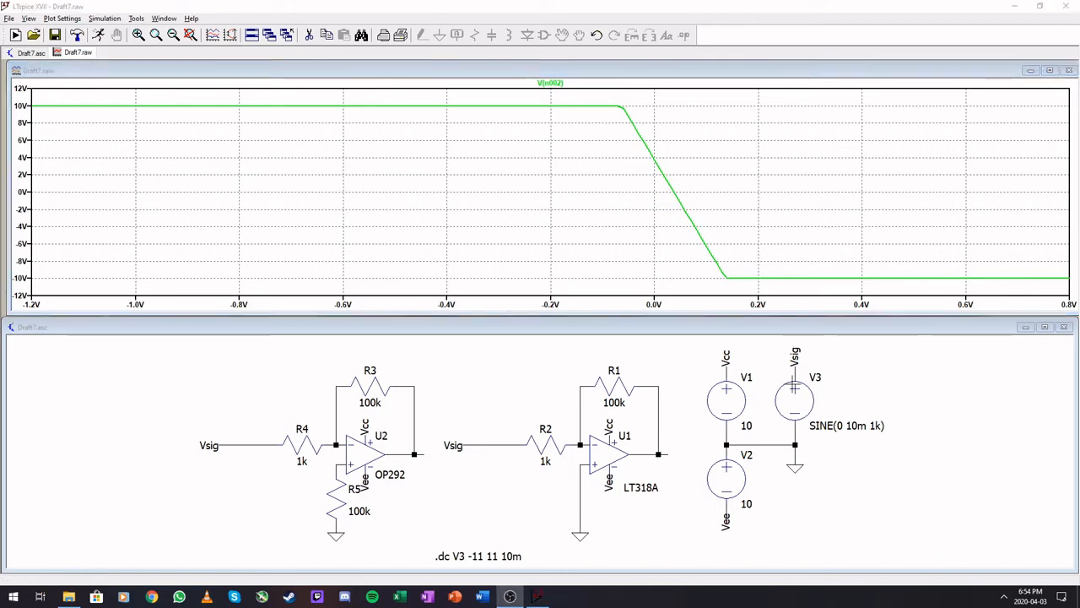
pyautogui.click(664, 456)
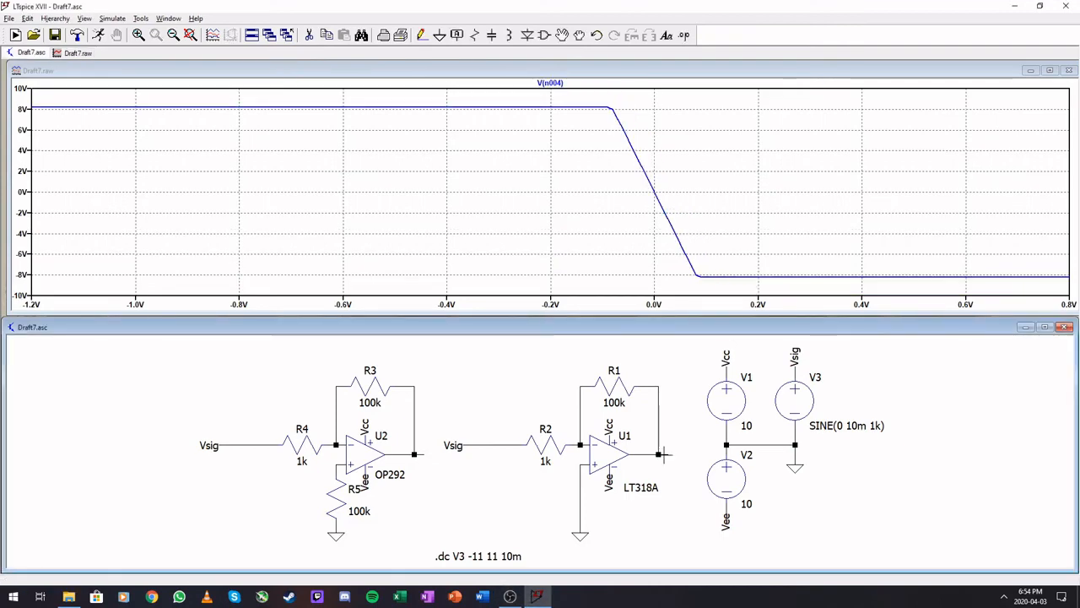
pyautogui.click(416, 455)
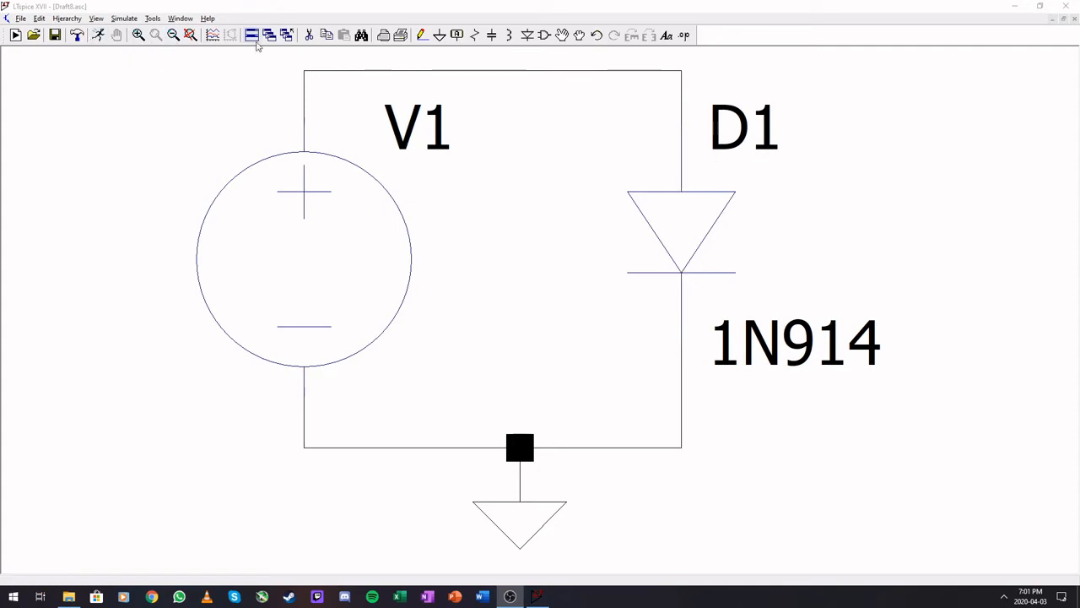
# Set up and run a linear DC sweep of V1 from 0 to 1.5 in 10m increments for the 1N914 diode circuit
pyautogui.click(102, 39)
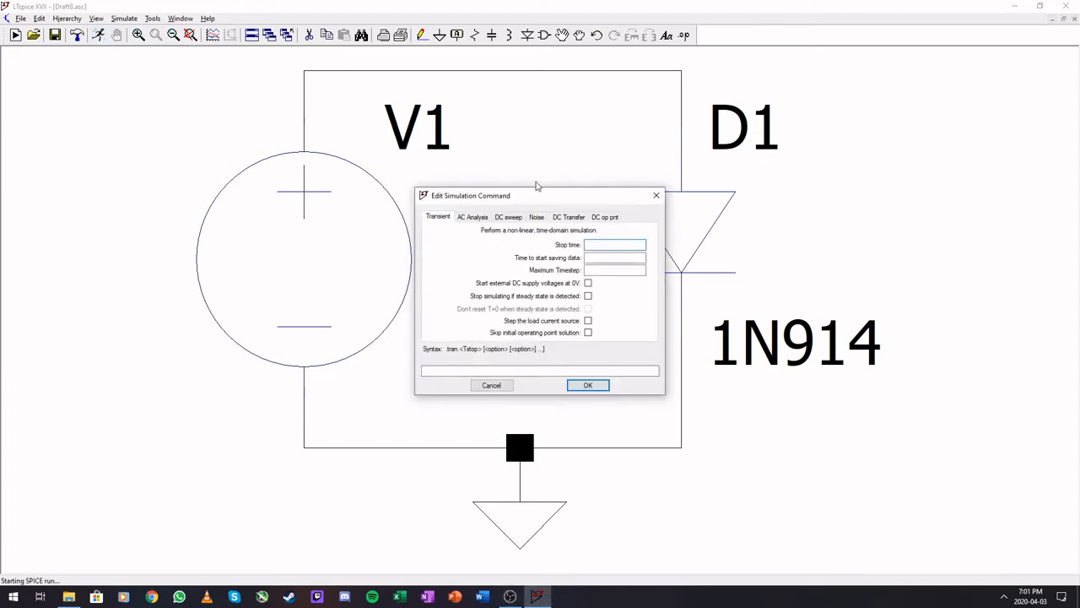
pyautogui.click(509, 217)
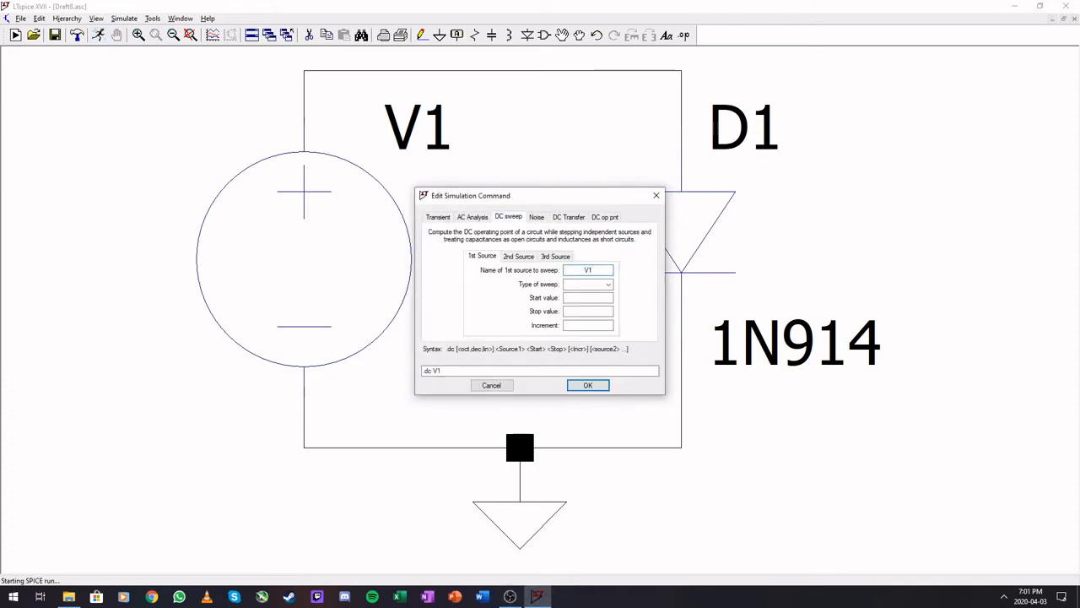
pyautogui.click(606, 284)
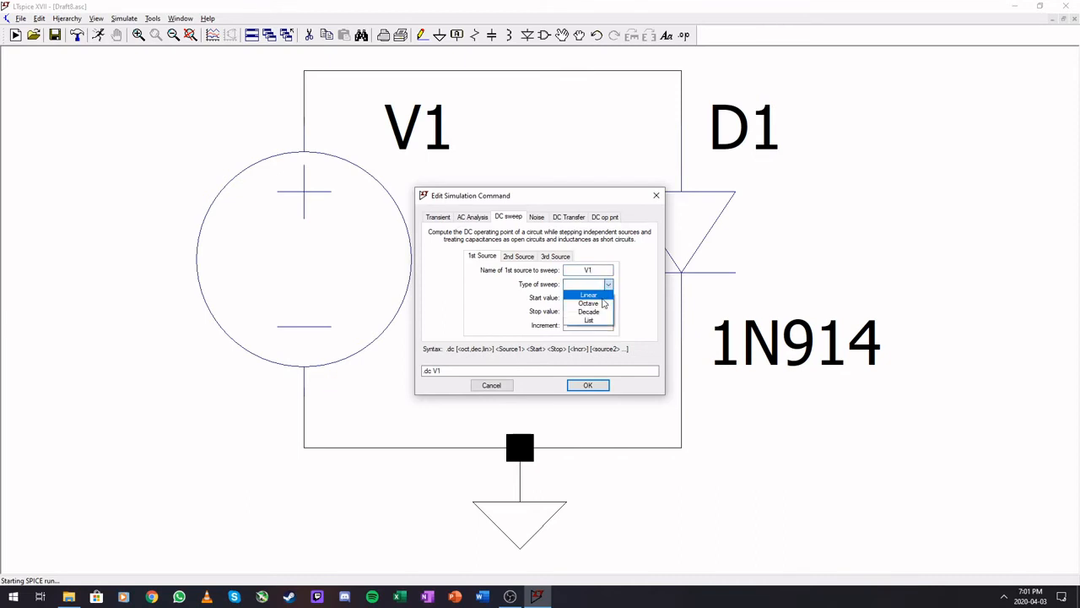
pyautogui.click(600, 295)
pyautogui.click(599, 298)
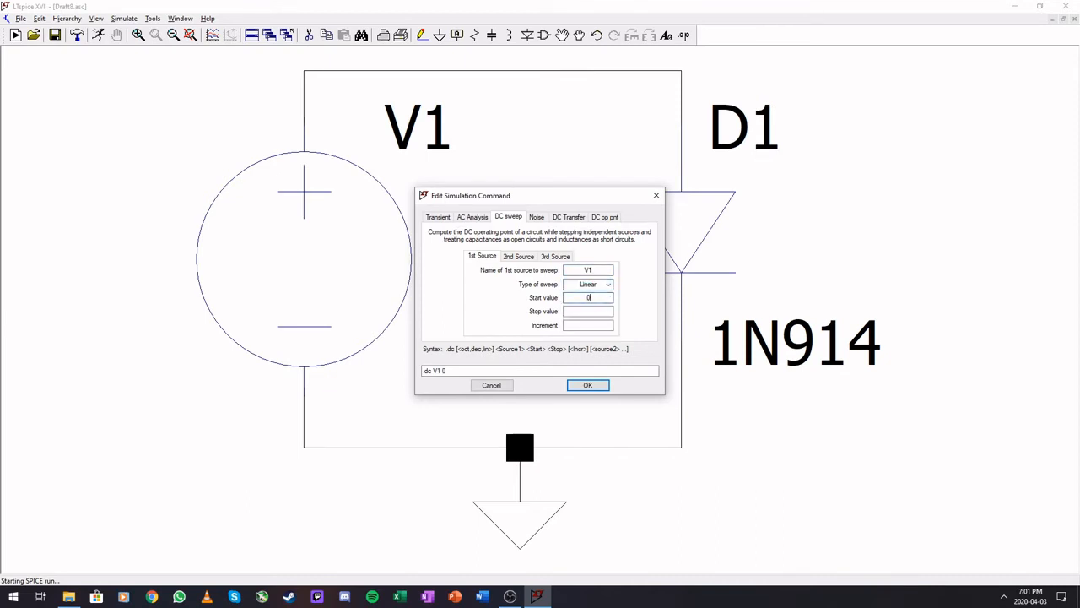
pyautogui.write('0')
pyautogui.press('Tab')
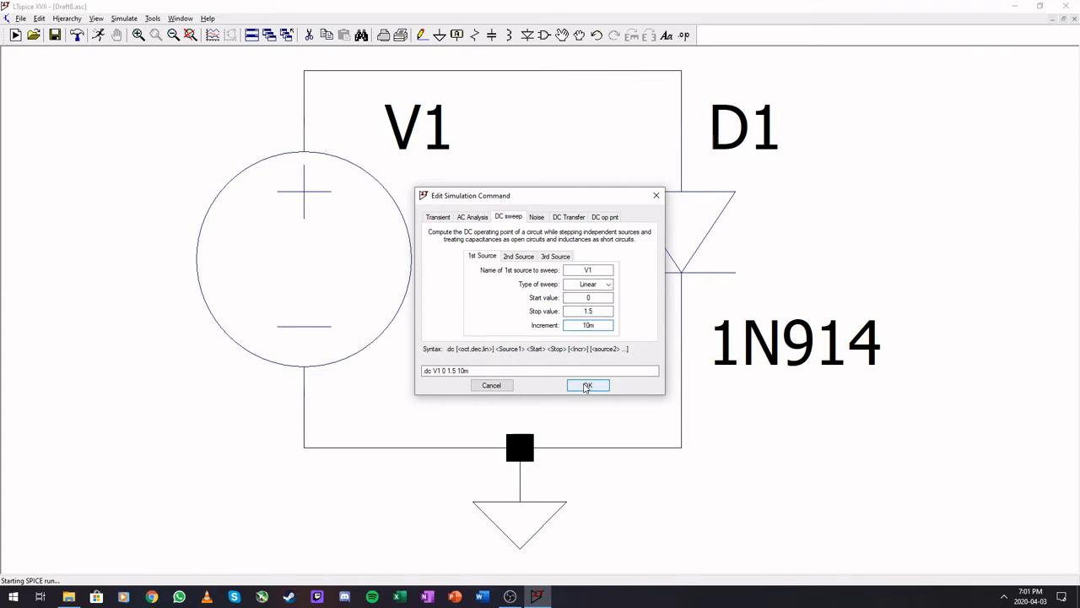
pyautogui.click(587, 386)
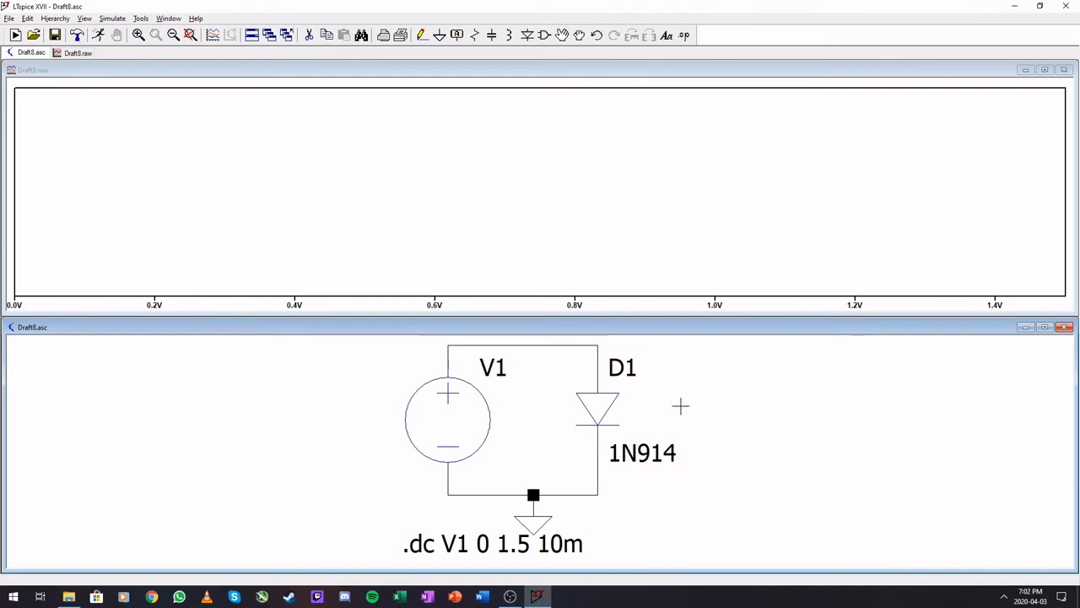
# Check diode D1's properties and the list of selectable diode models, keeping the 1N914
pyautogui.rightClick(591, 411)
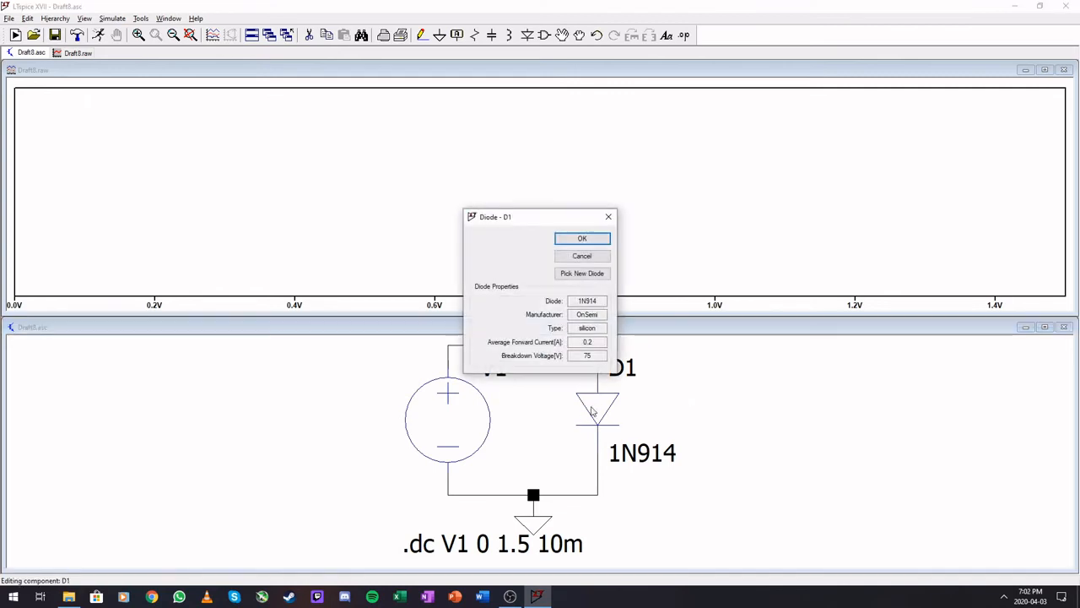
pyautogui.doubleClick(586, 356)
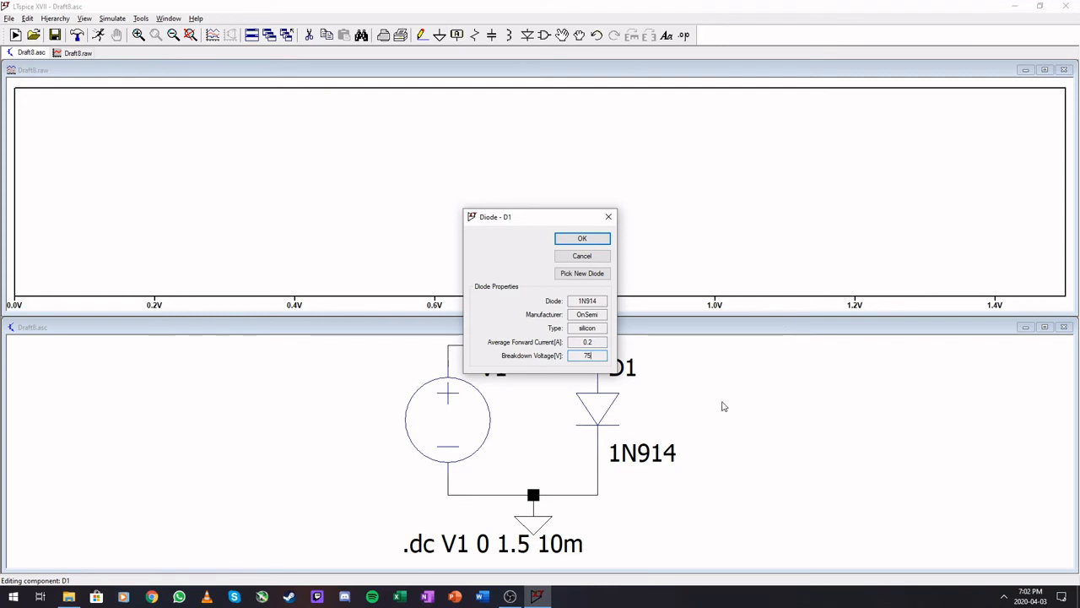
pyautogui.click(595, 276)
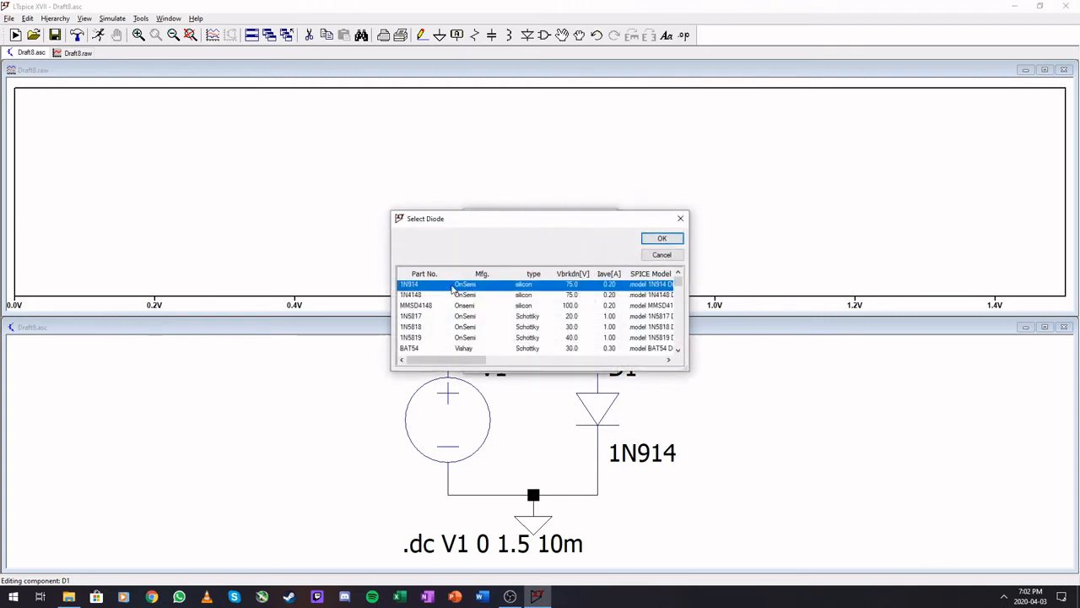
pyautogui.moveTo(474, 363)
pyautogui.mouseDown()
pyautogui.moveTo(549, 369)
pyautogui.moveTo(464, 365)
pyautogui.mouseUp()
pyautogui.click(663, 239)
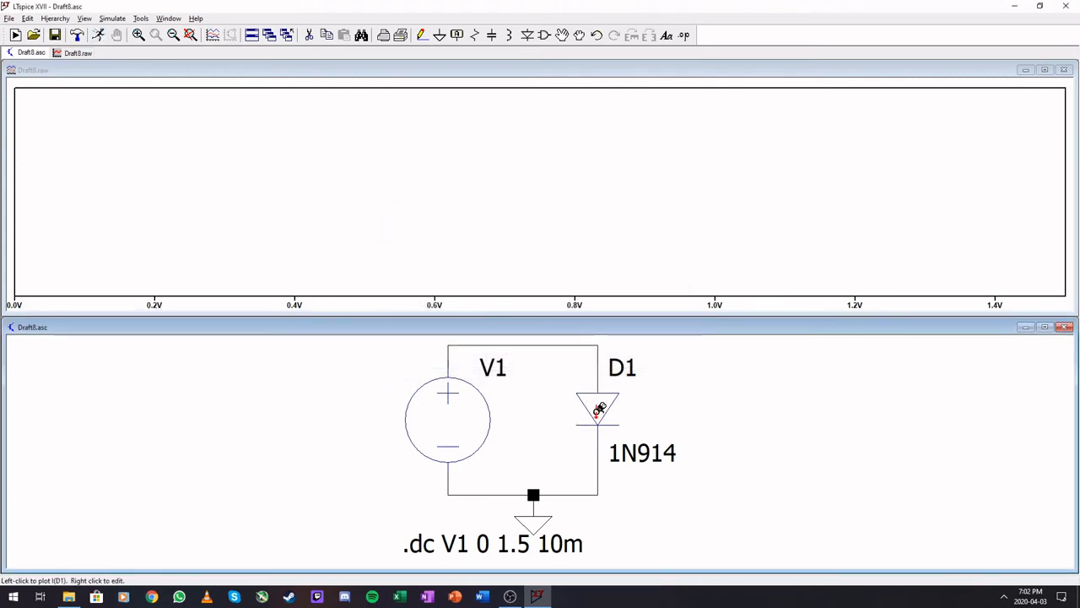
# Plot the voltage at V1's positive node and the current through diode D1 for the 1N914 sweep
pyautogui.click(448, 357)
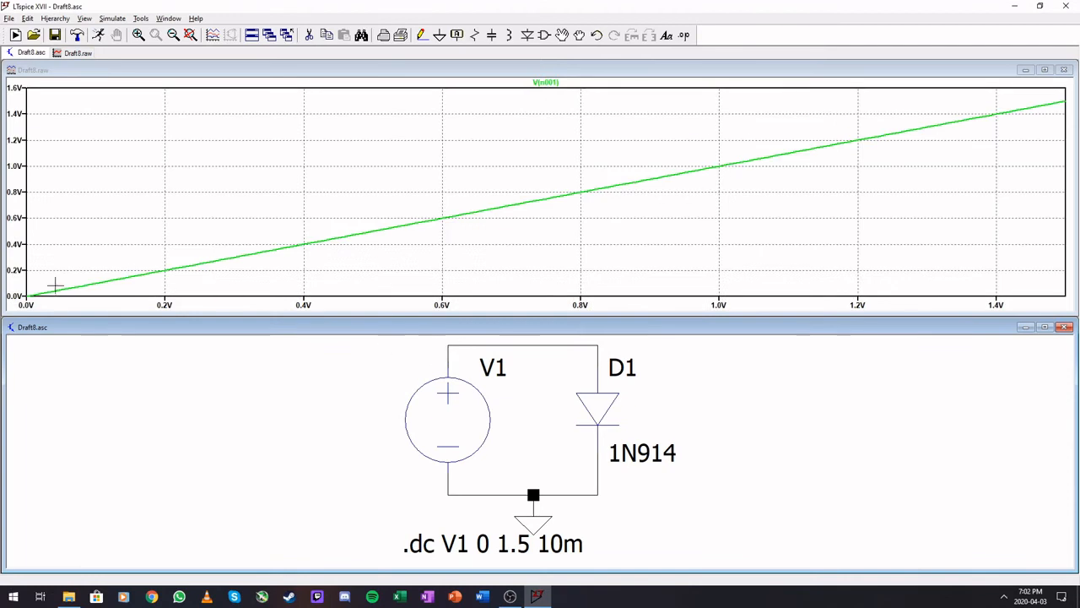
pyautogui.click(598, 403)
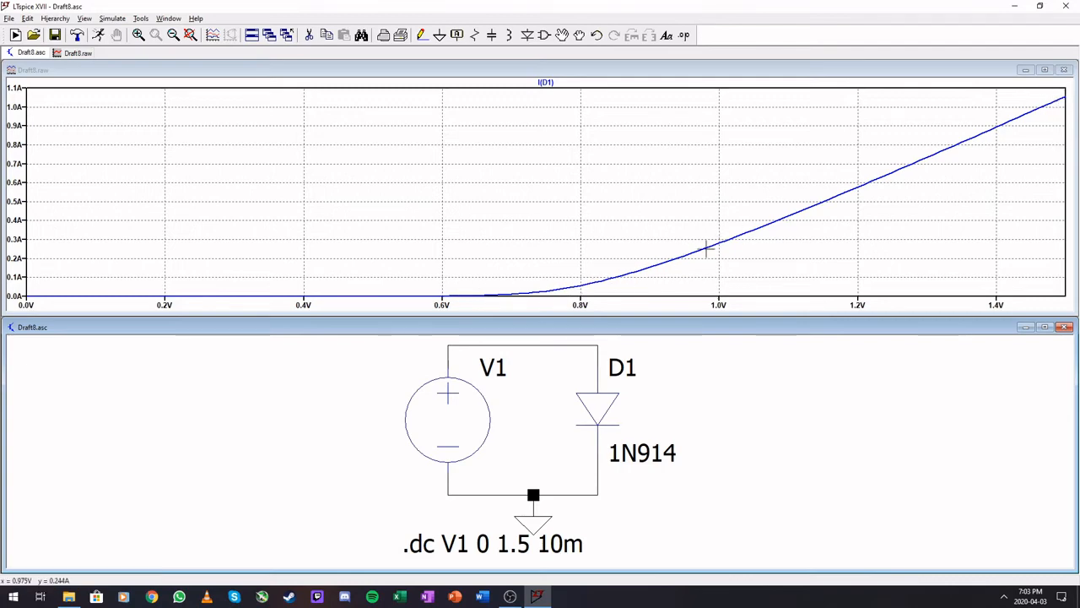
# Replace diode D1's model with the 1N4148 and rerun the DC sweep
pyautogui.rightClick(606, 405)
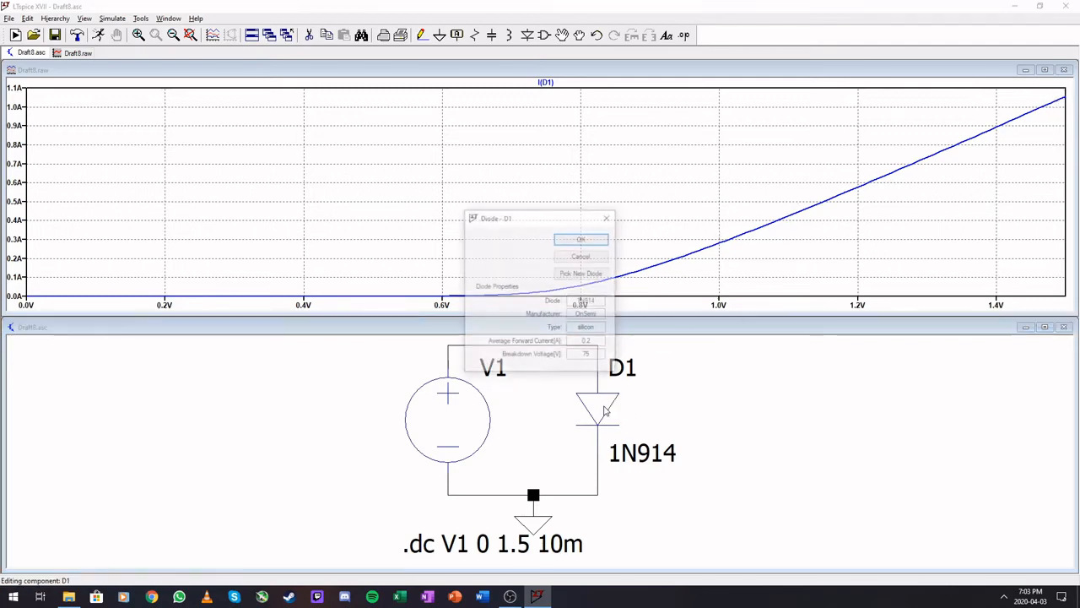
pyautogui.click(576, 278)
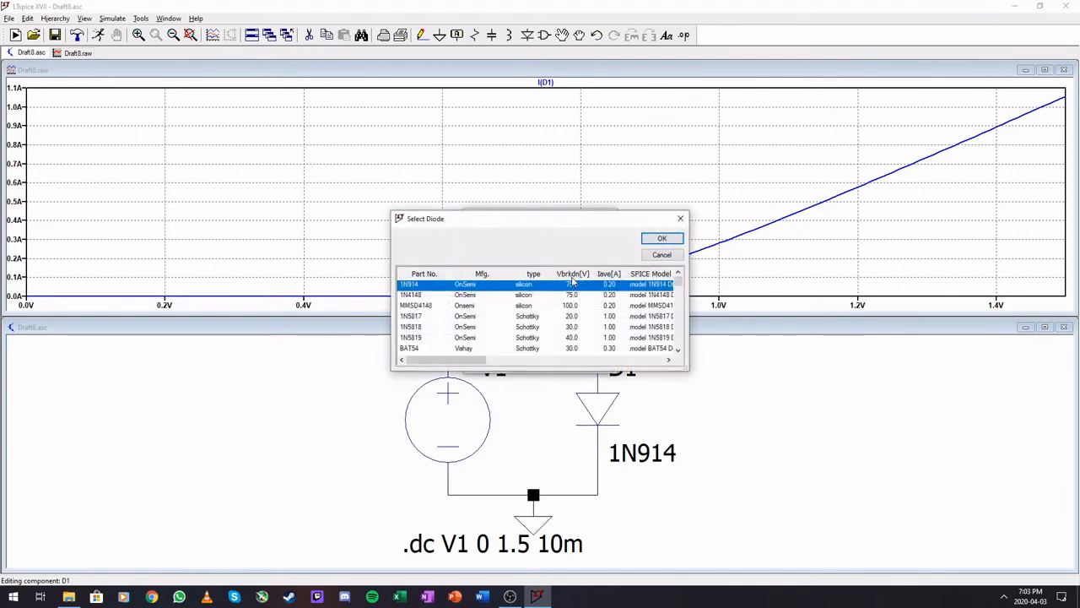
pyautogui.click(439, 295)
pyautogui.click(659, 241)
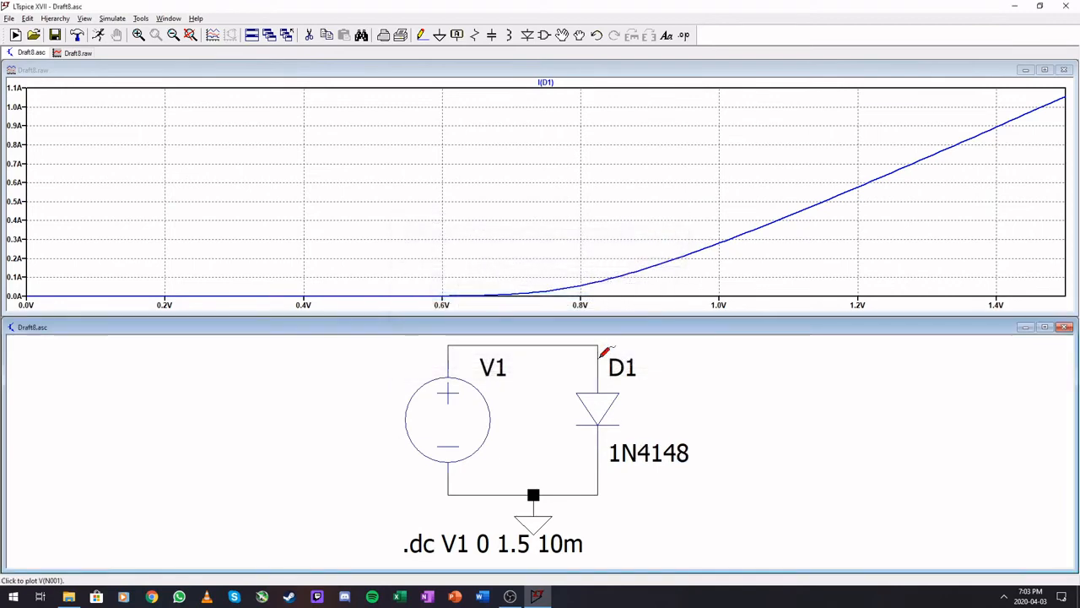
pyautogui.click(99, 35)
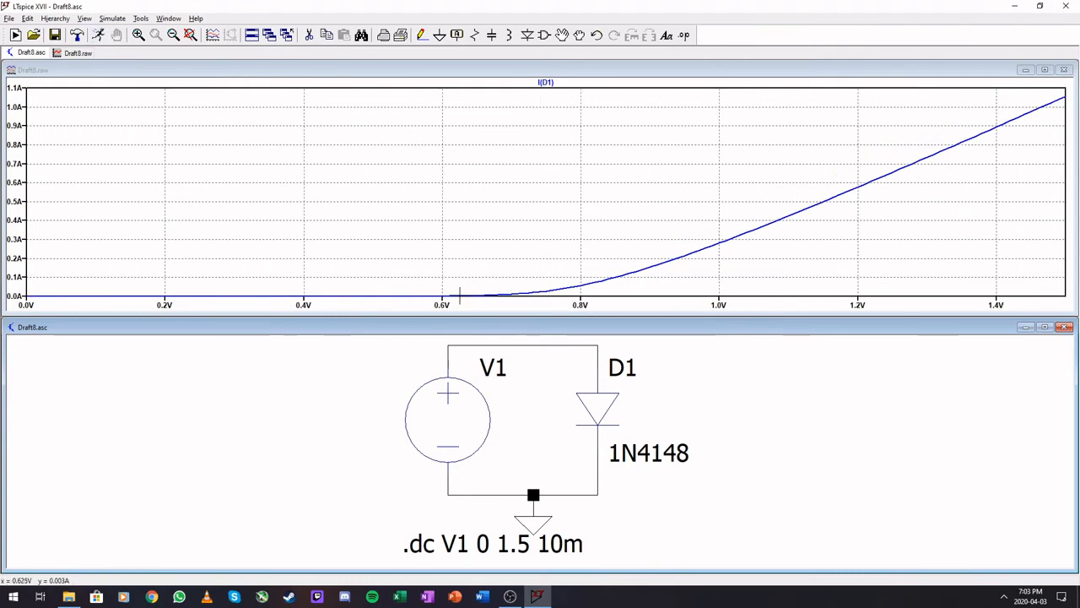
# Change diode D1 to the 1N5817 Schottky model and rerun the DC sweep
pyautogui.rightClick(600, 405)
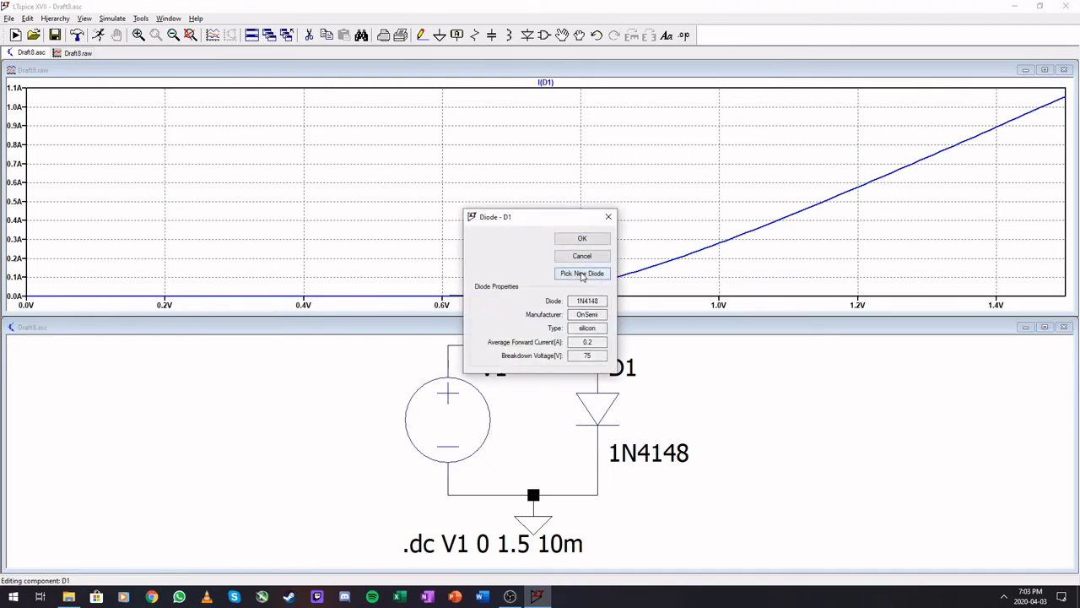
pyautogui.click(580, 273)
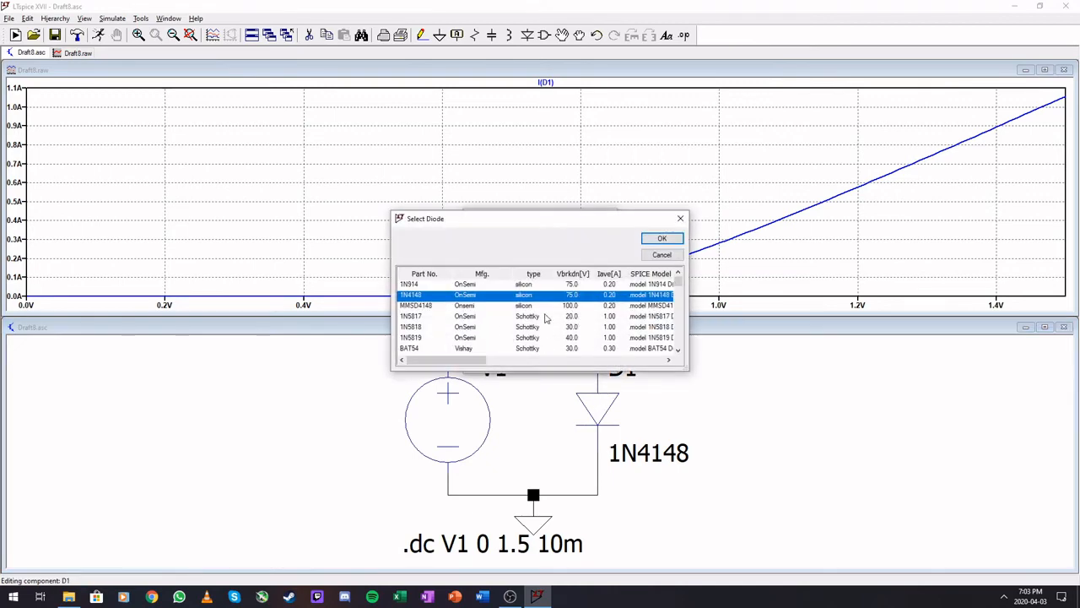
pyautogui.click(471, 319)
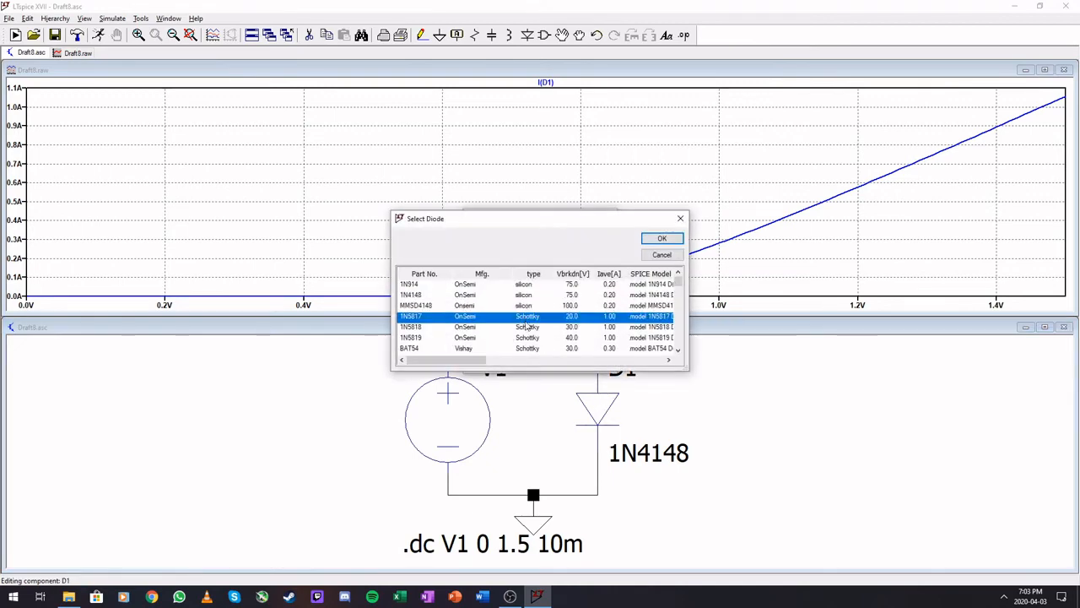
pyautogui.click(662, 239)
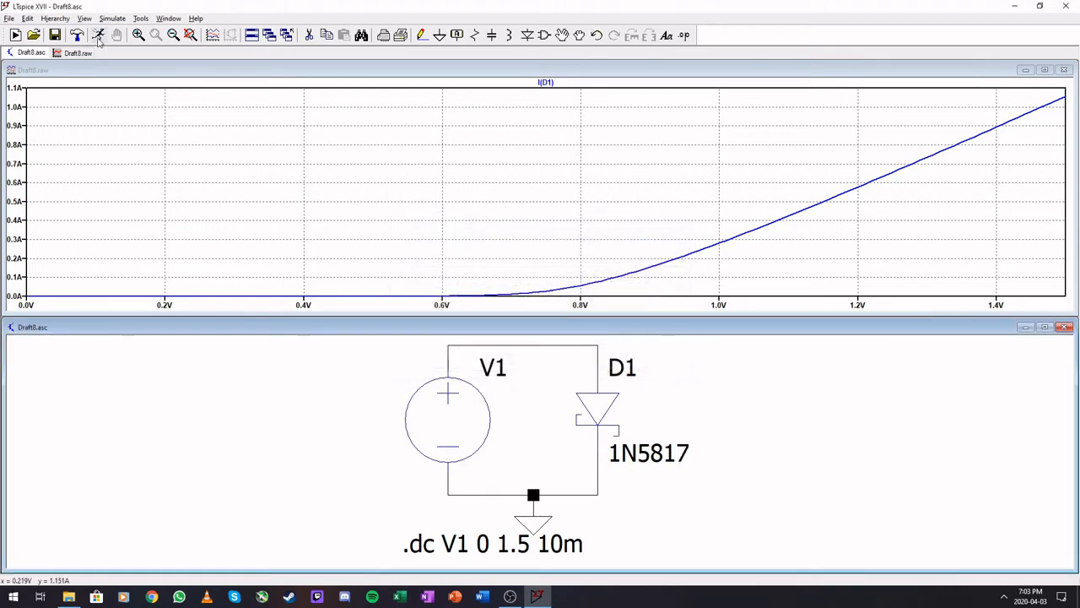
pyautogui.click(99, 38)
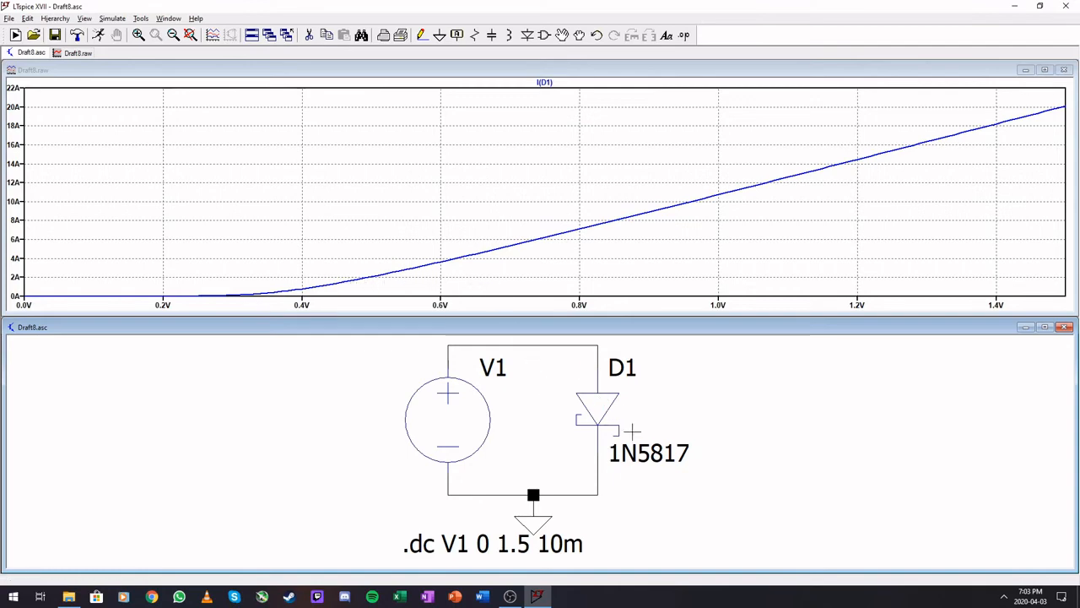
# Change diode D1 to the BZX84C6V2L Zener model and rerun the DC sweep
pyautogui.rightClick(596, 410)
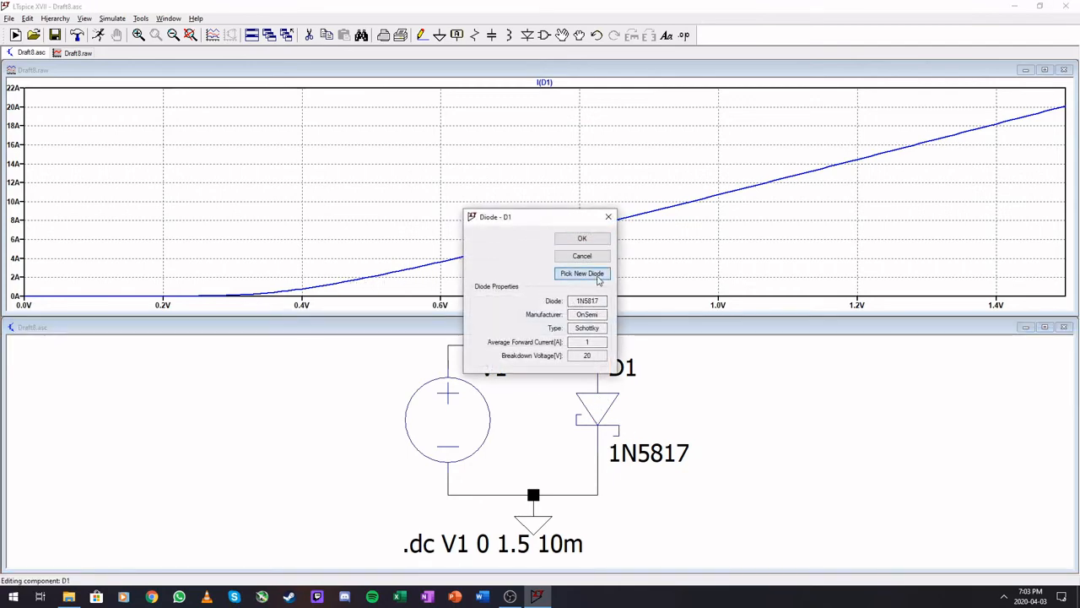
pyautogui.click(582, 269)
pyautogui.scroll(-5, 495, 342)
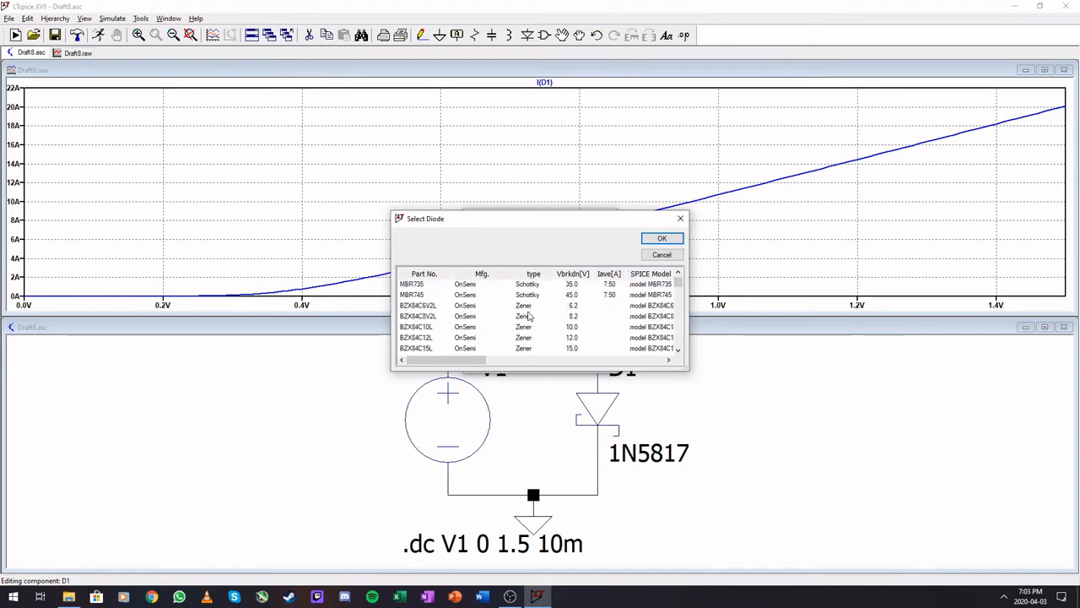
pyautogui.click(527, 306)
pyautogui.click(662, 238)
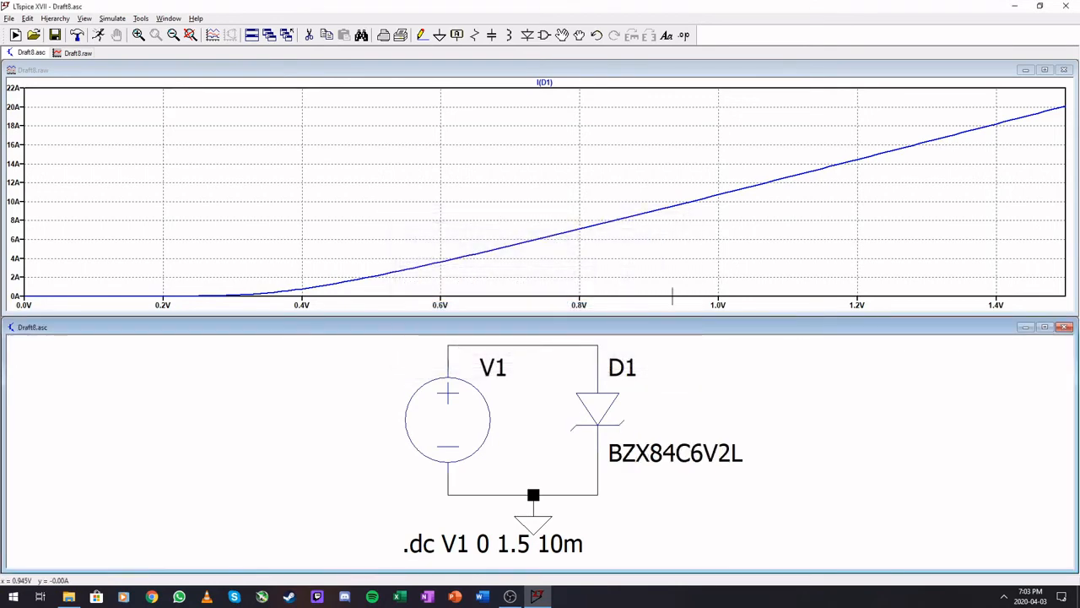
pyautogui.click(98, 35)
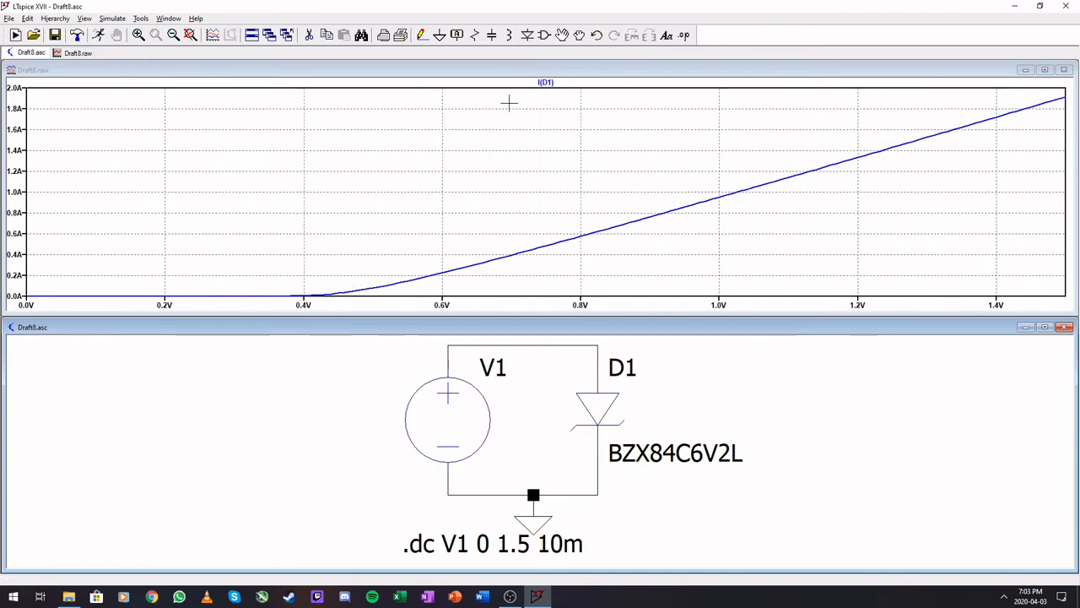
# Rotate Zener diode D1 by 180 degrees and place it back between the same wires, reverse-biased
pyautogui.click(606, 410)
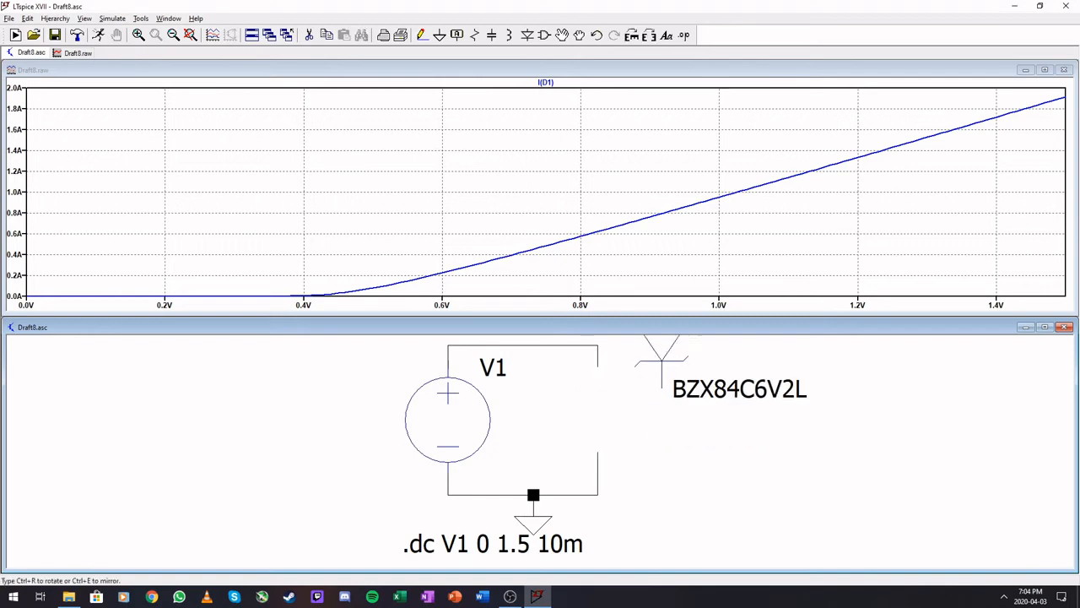
pyautogui.click(631, 38)
pyautogui.click(631, 37)
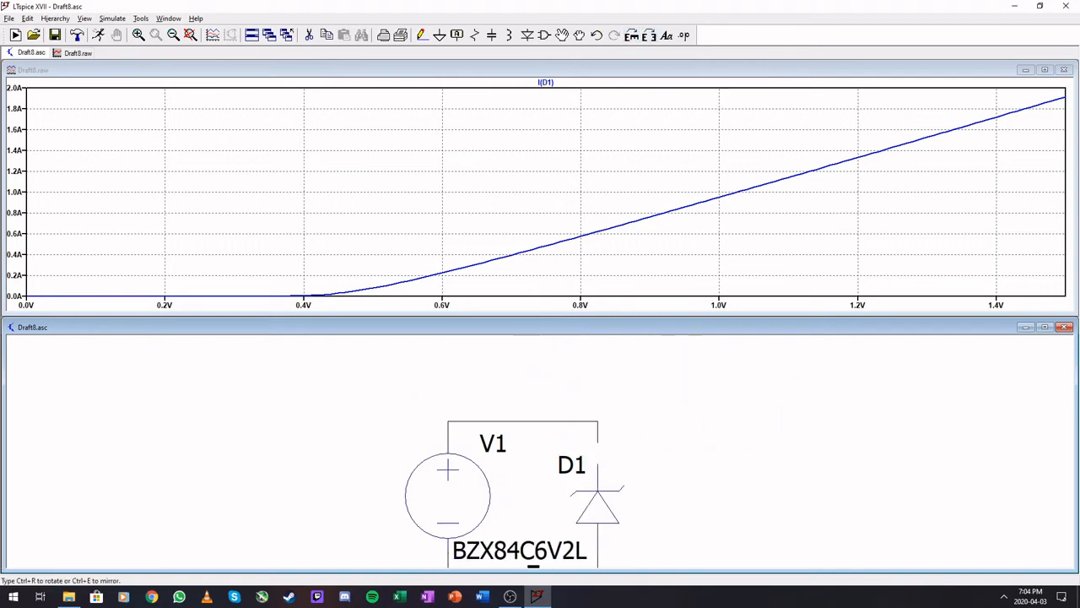
pyautogui.click(605, 485)
pyautogui.press('Escape')
pyautogui.press('space')
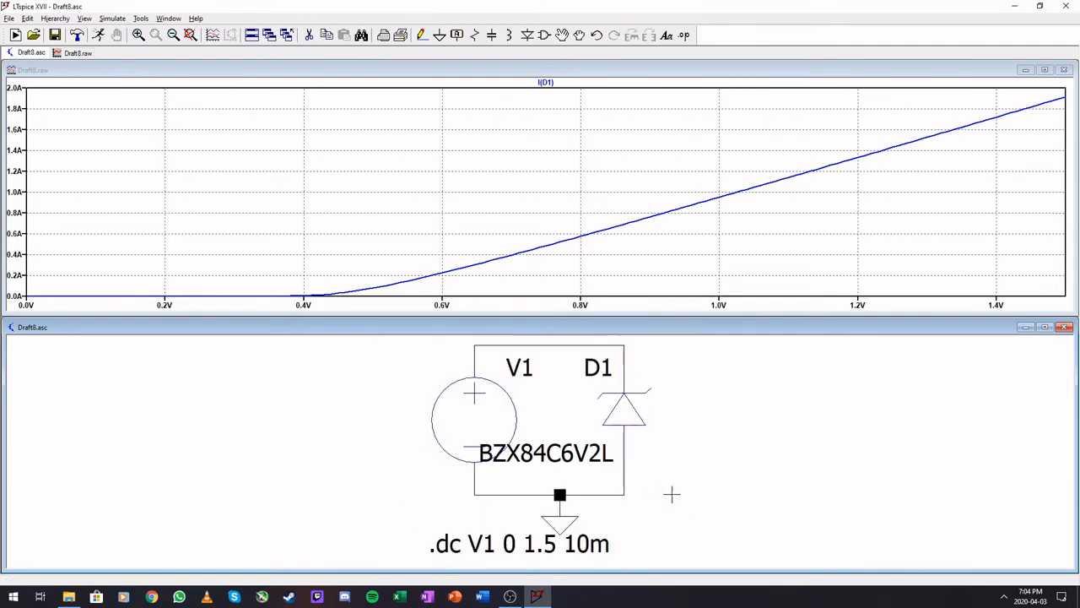
# Rerun the DC sweep of V1 with a stop value of 10 and plot the node voltage and D1's current in turn
pyautogui.rightClick(528, 547)
pyautogui.doubleClick(599, 310)
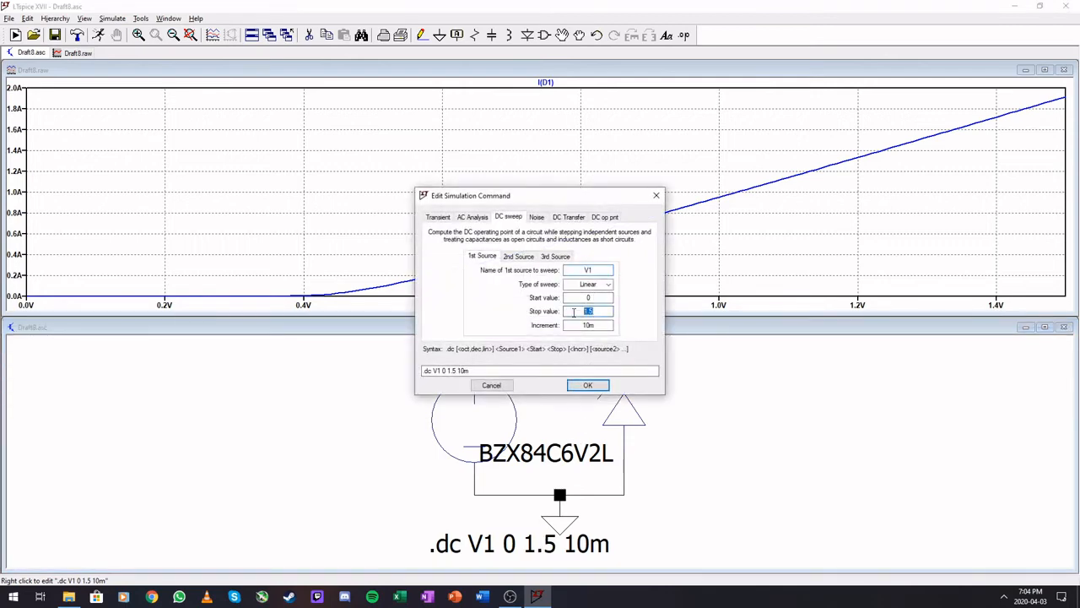
pyautogui.write('10')
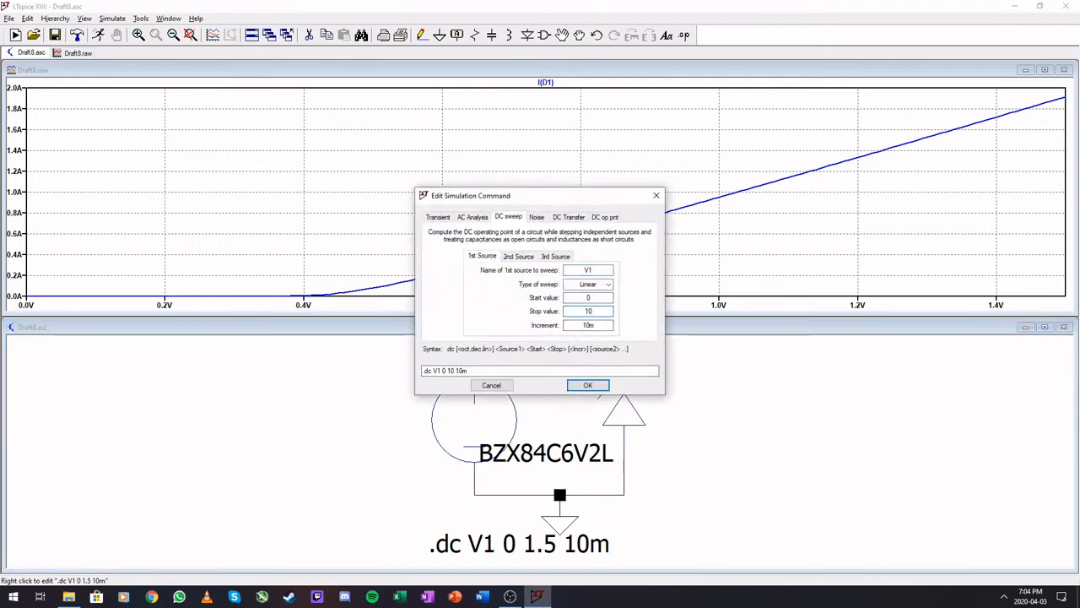
pyautogui.click(589, 386)
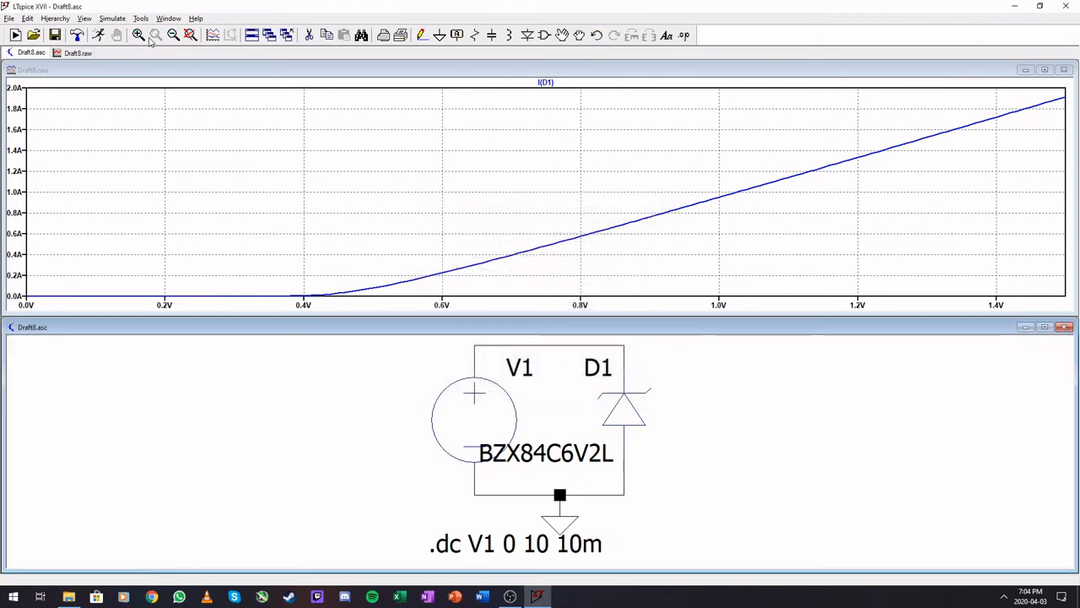
pyautogui.click(98, 36)
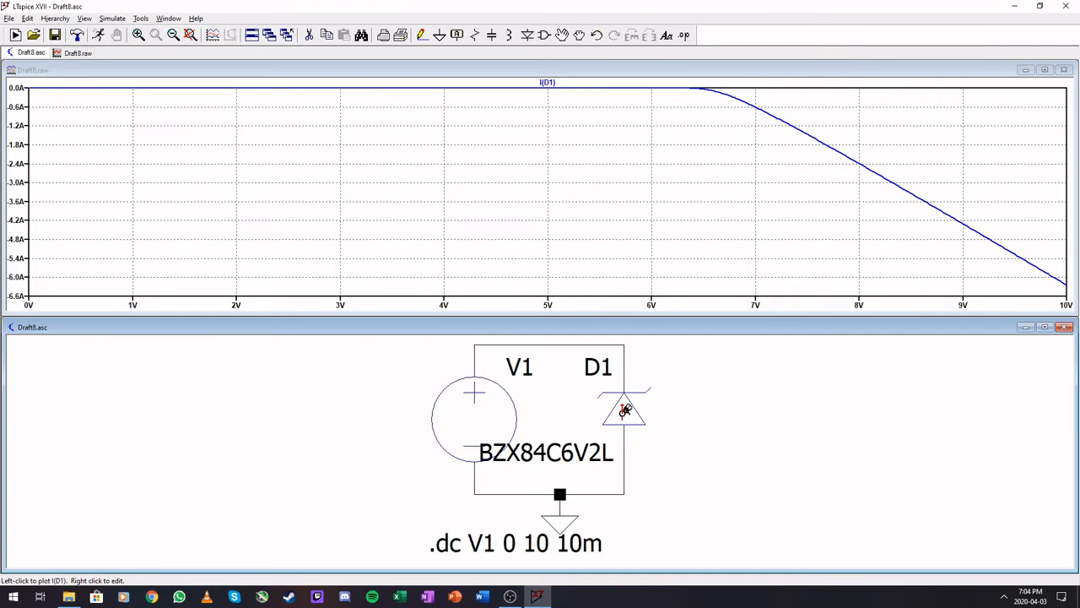
pyautogui.click(622, 353)
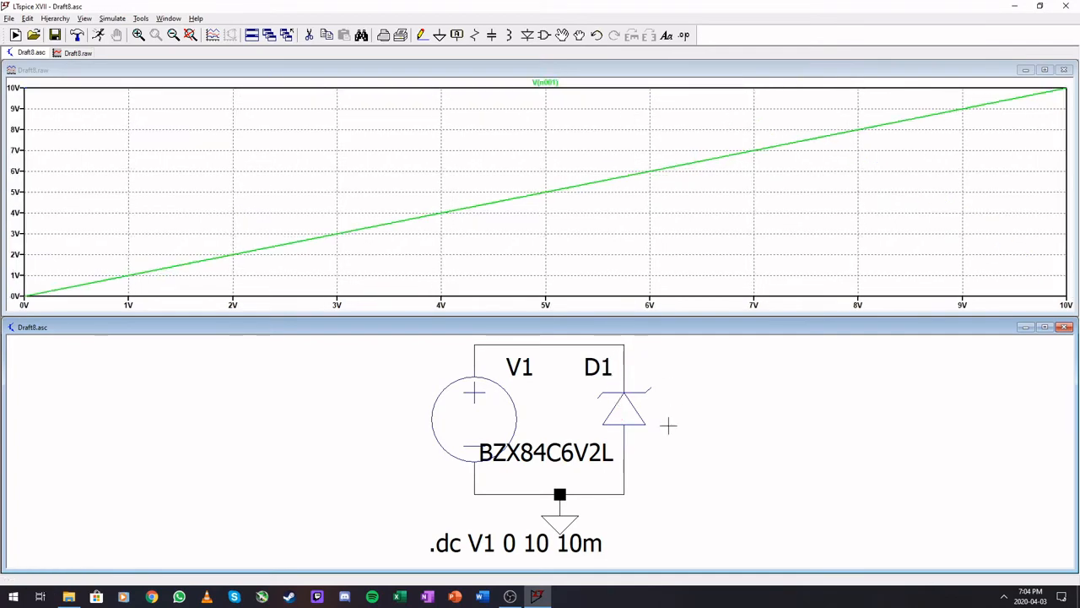
pyautogui.click(631, 401)
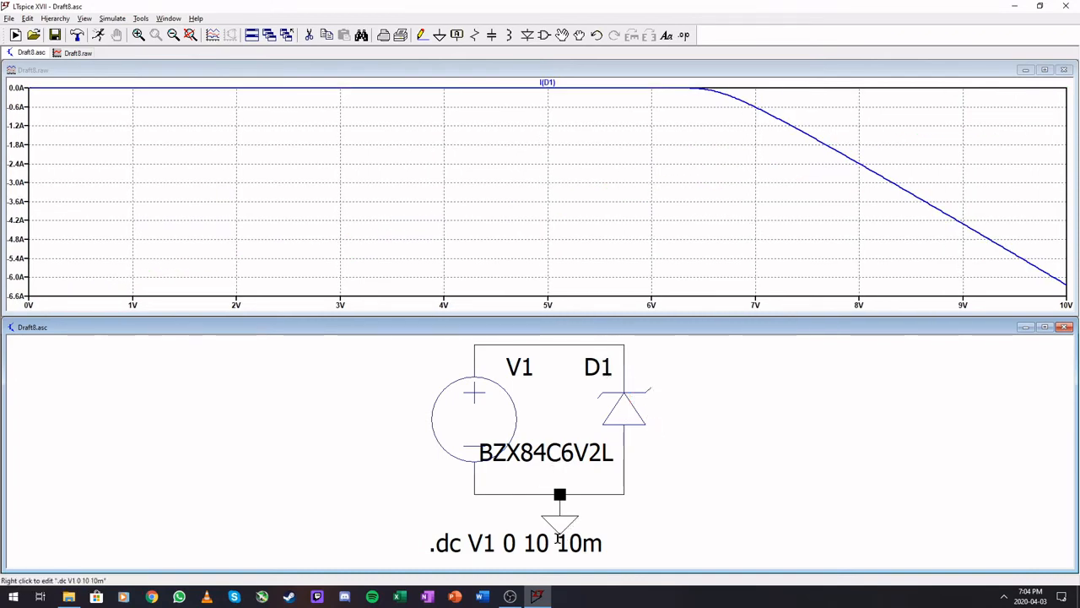
# Set the DC sweep's stop value to -10 and rerun the simulation
pyautogui.rightClick(544, 531)
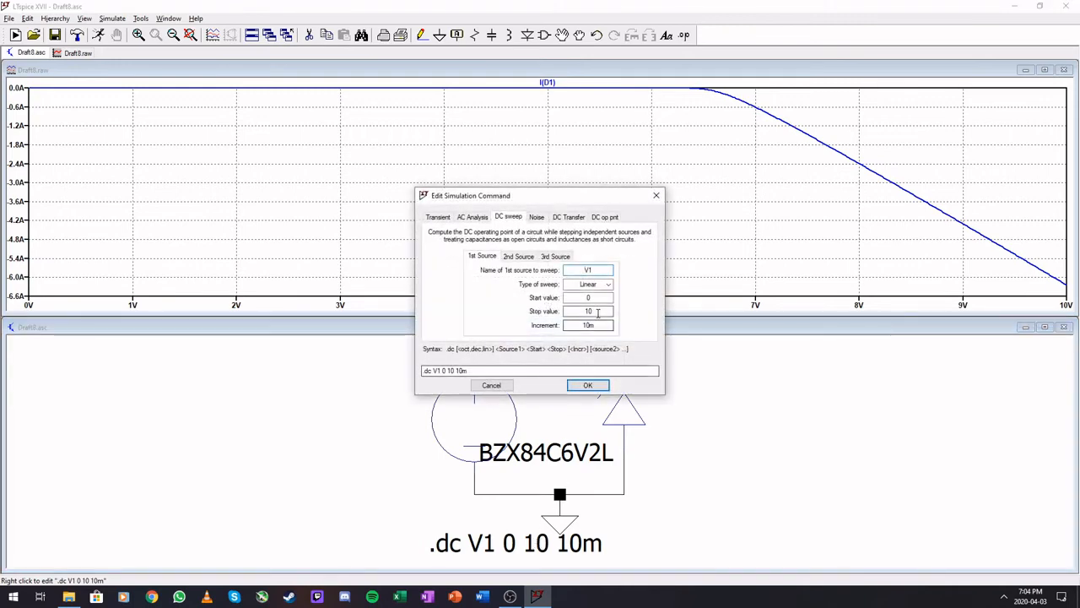
pyautogui.click(588, 311)
pyautogui.write('-')
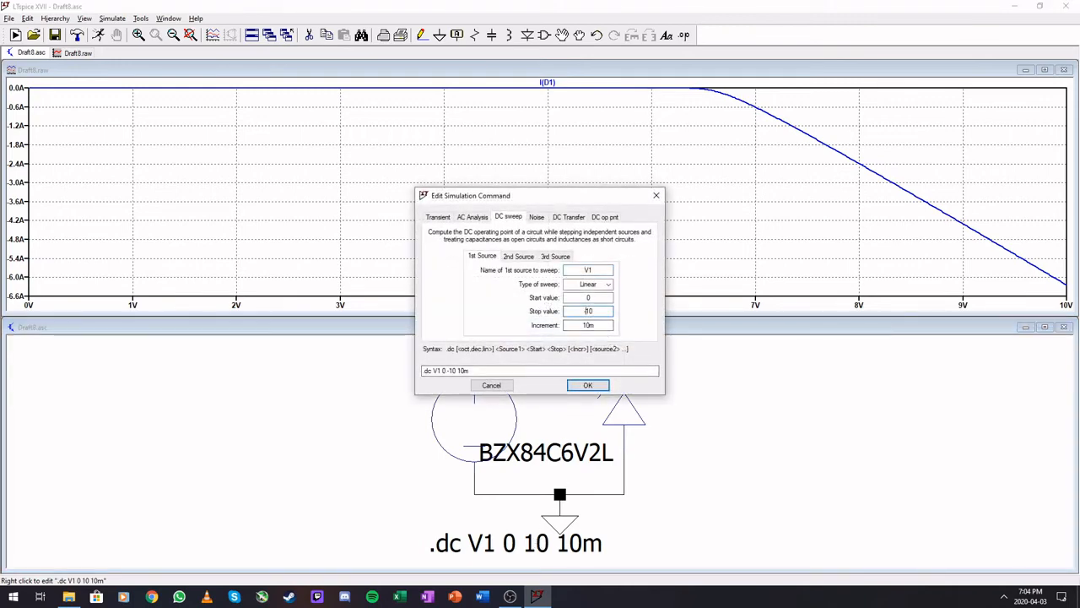
pyautogui.click(587, 384)
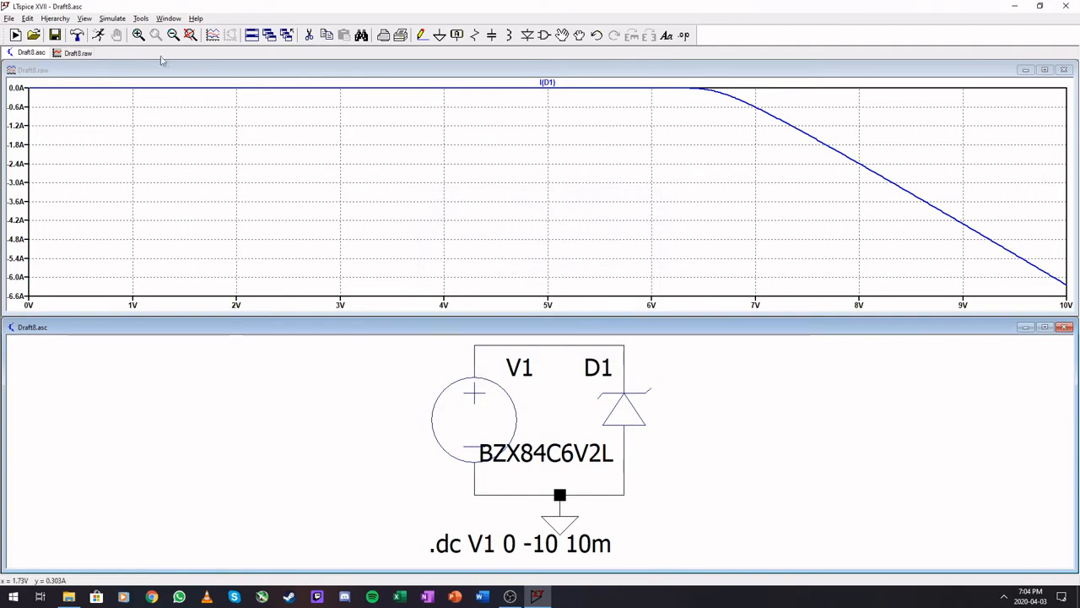
pyautogui.click(98, 34)
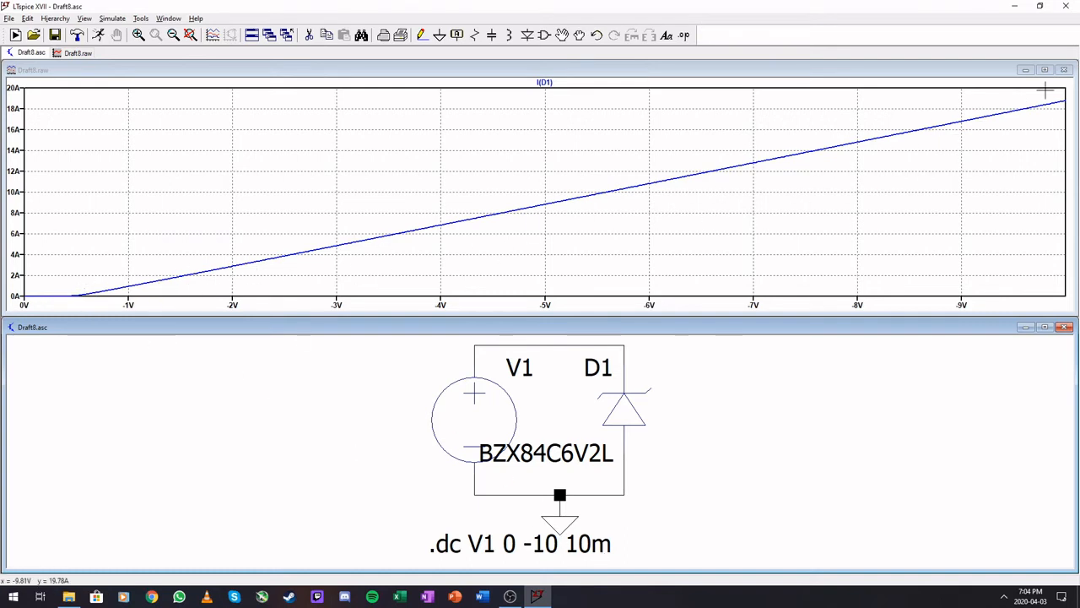
# Set the DC sweep's start value for V1 to 10
pyautogui.rightClick(549, 546)
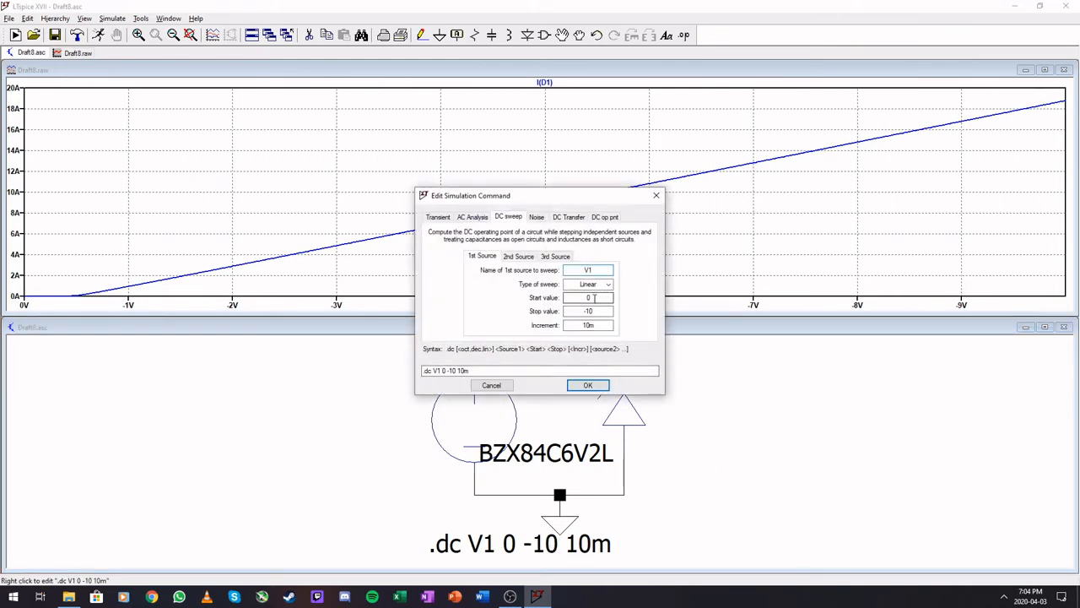
pyautogui.doubleClick(586, 297)
pyautogui.write('10')
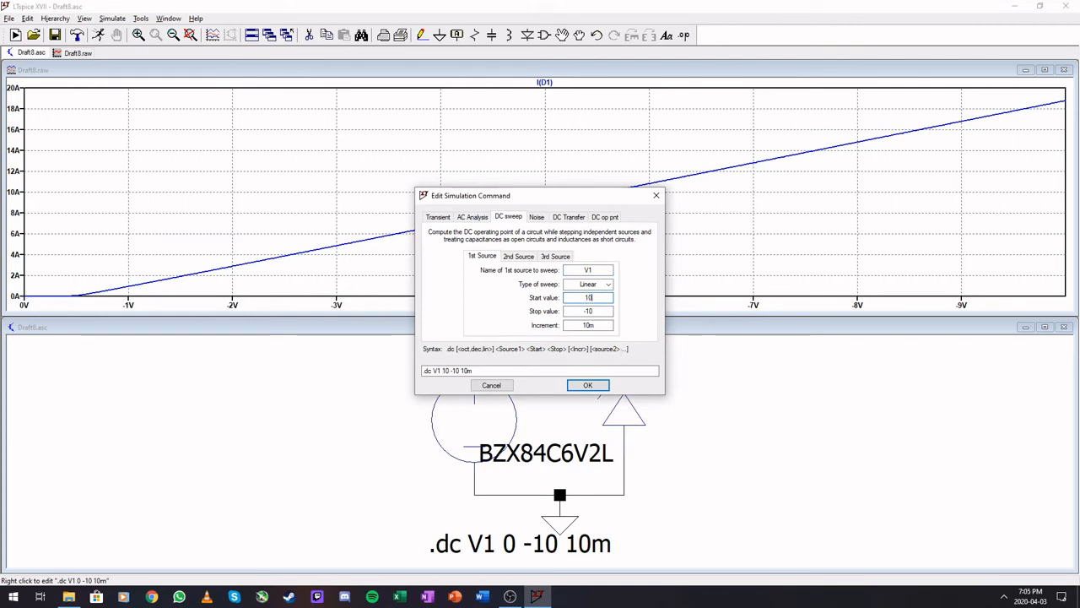
pyautogui.click(586, 384)
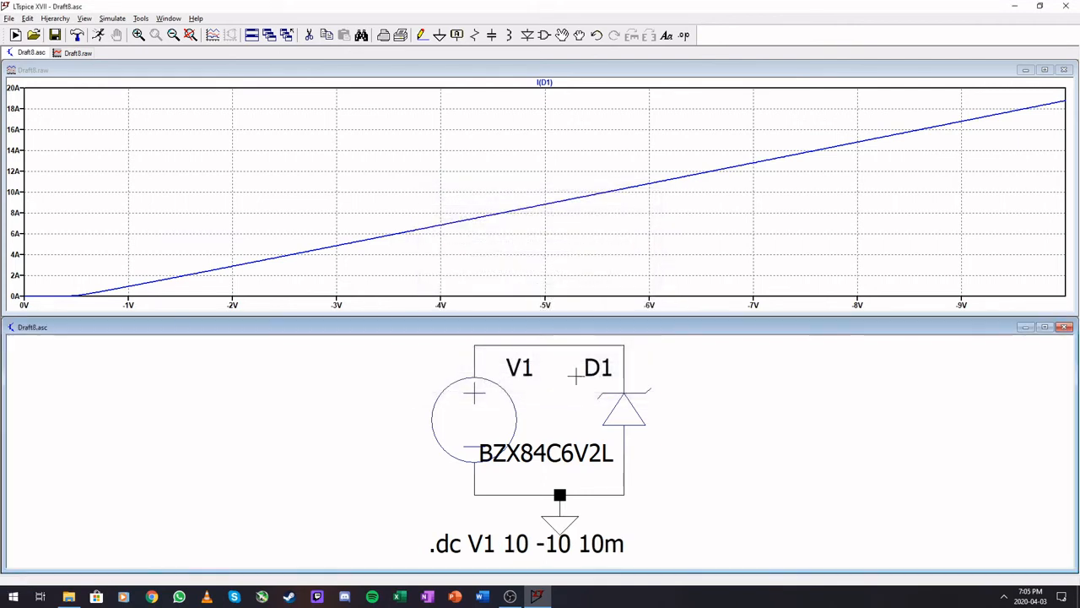
# Rerun the DC sweep of V1 from 10 to -10 for the Zener diode circuit
pyautogui.click(96, 34)
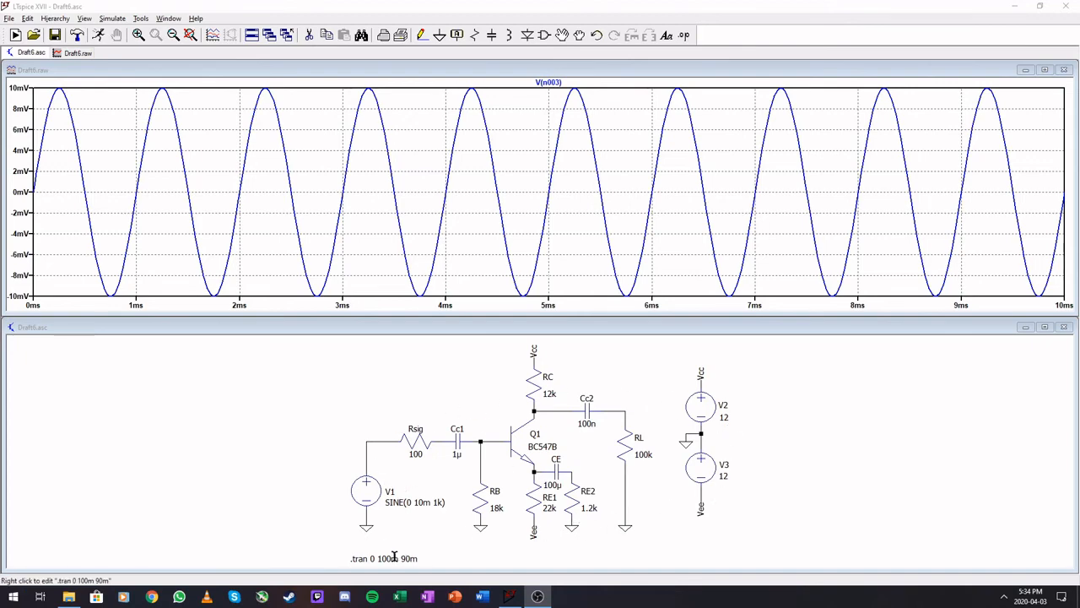
# Plot the amplifier's output voltage at load resistor RL and generate the FFT of V(n002) over the full extent of simulation data
pyautogui.click(624, 412)
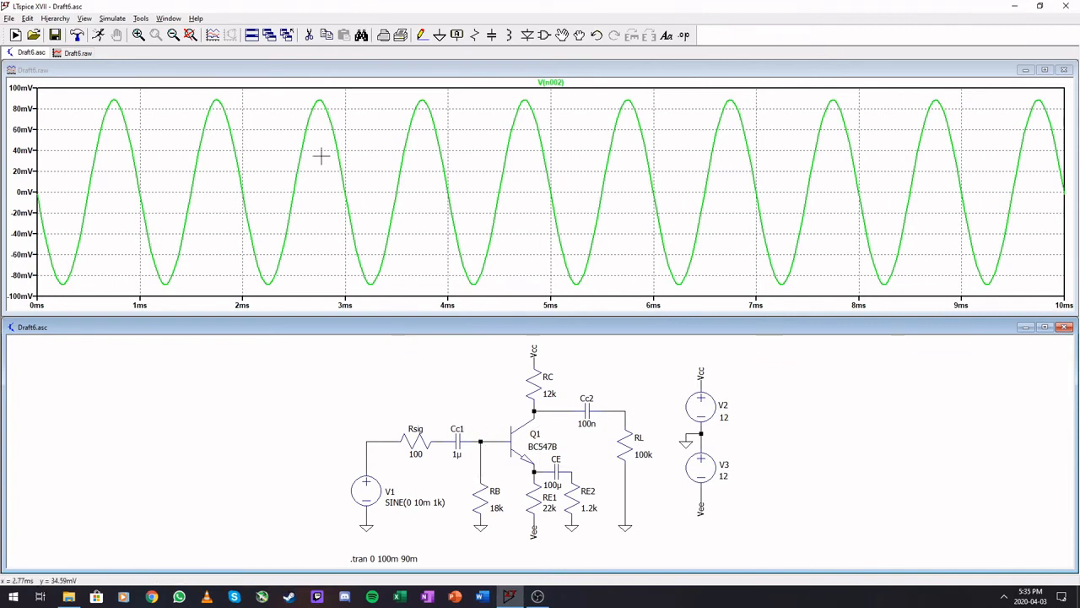
pyautogui.click(344, 73)
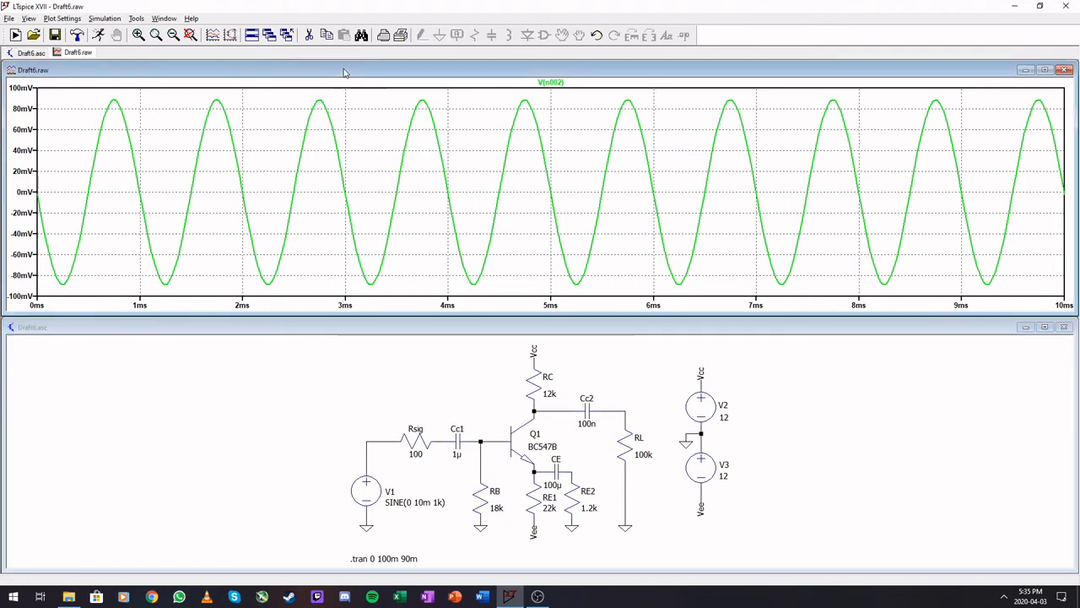
pyautogui.click(29, 19)
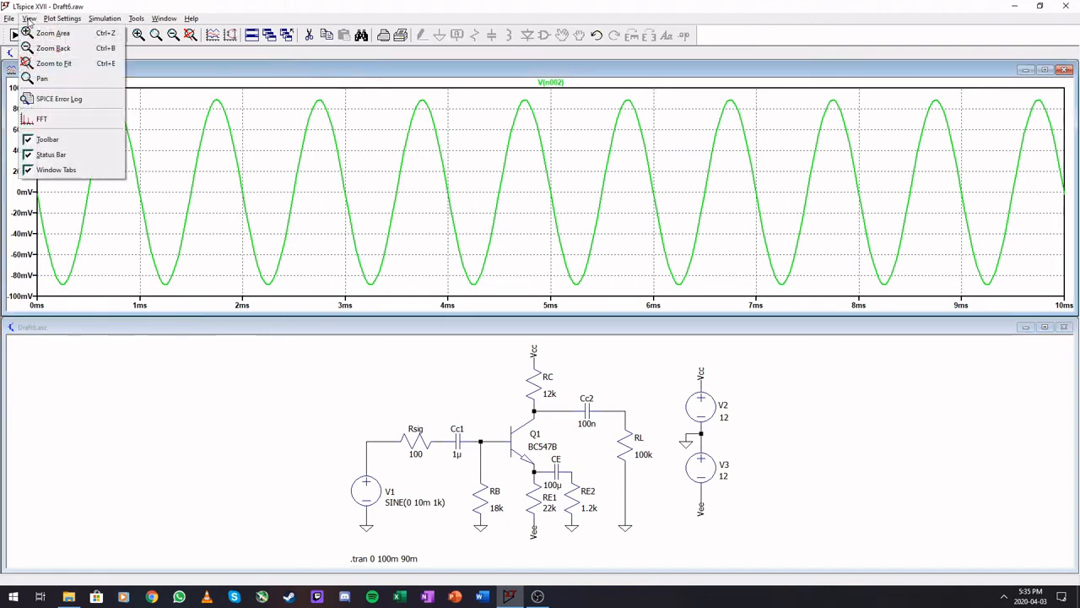
pyautogui.click(46, 123)
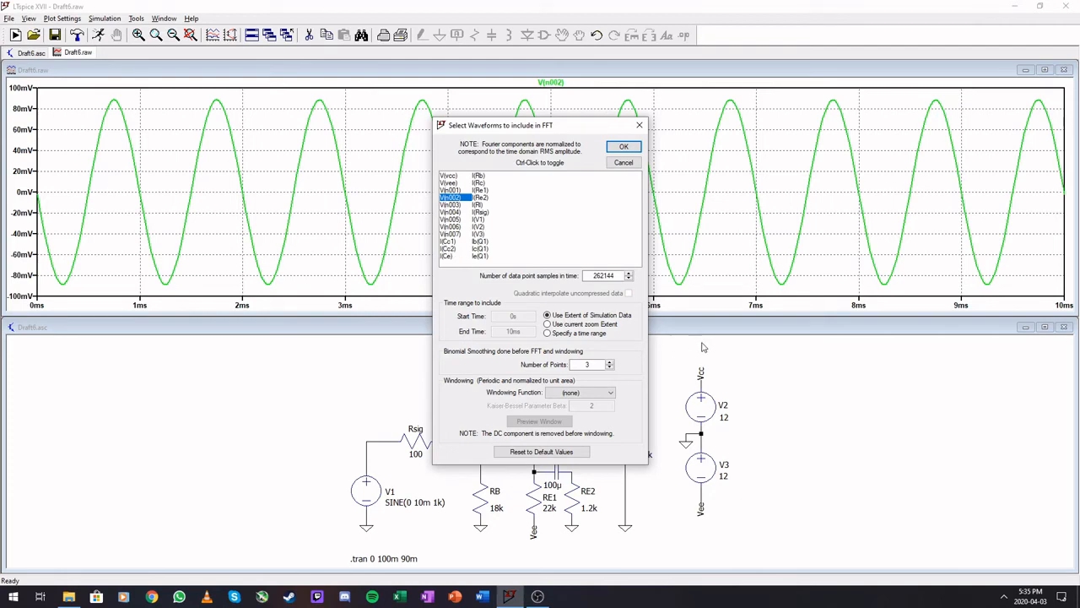
pyautogui.click(625, 147)
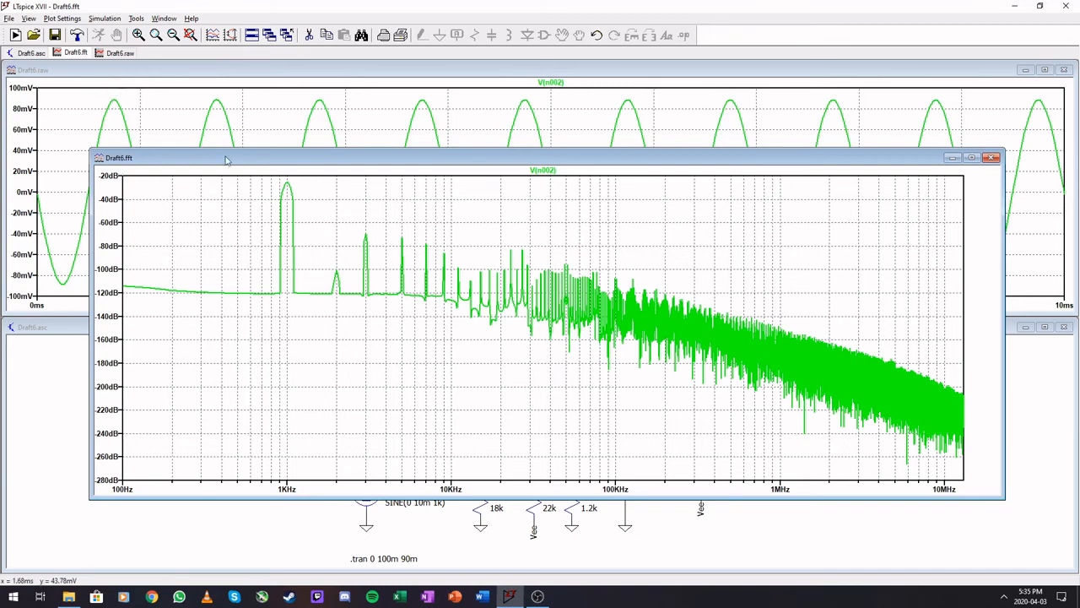
# Attach the 1st cursor to the V(n002) trace in the FFT plot
pyautogui.rightClick(330, 194)
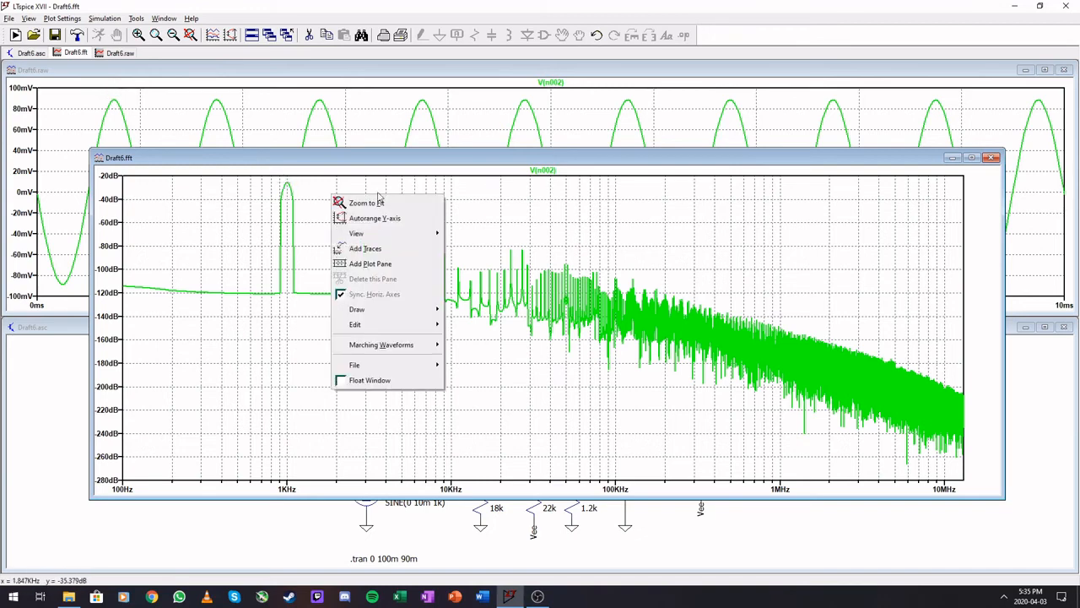
pyautogui.rightClick(532, 171)
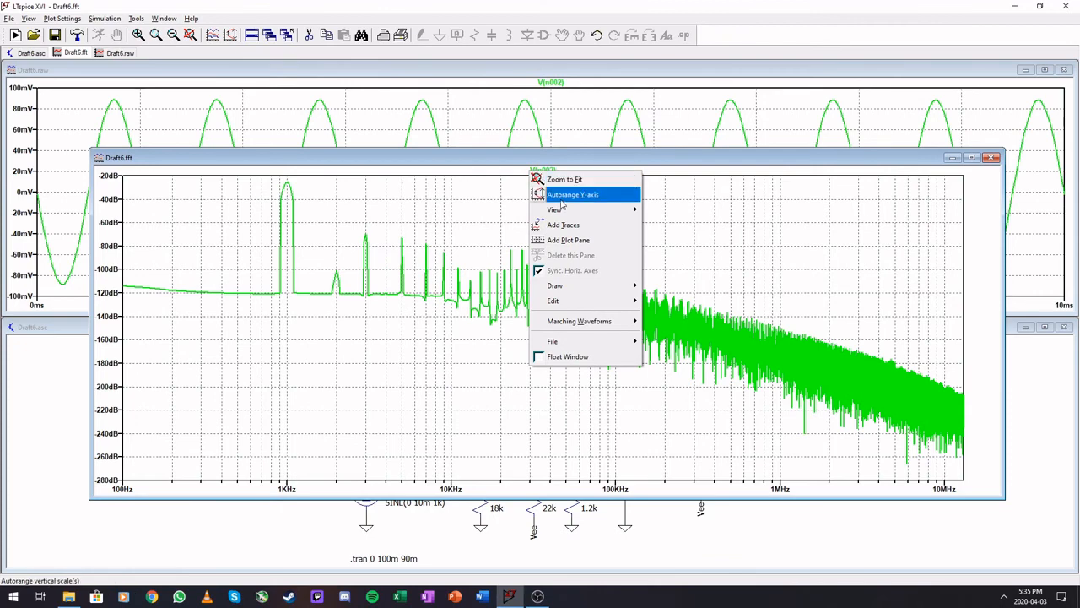
pyautogui.click(563, 195)
pyautogui.rightClick(544, 172)
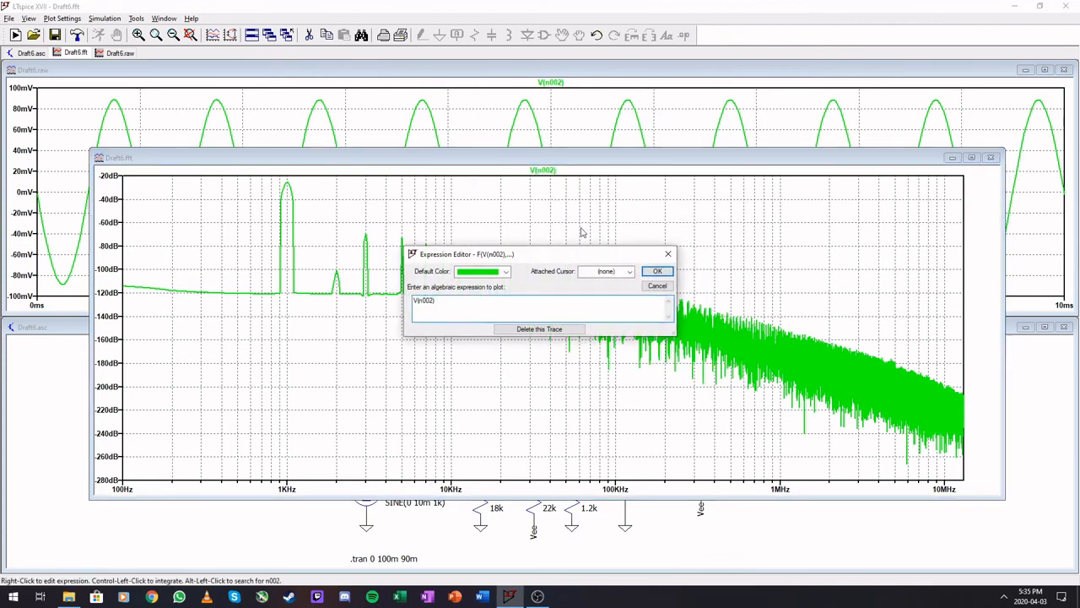
pyautogui.click(613, 271)
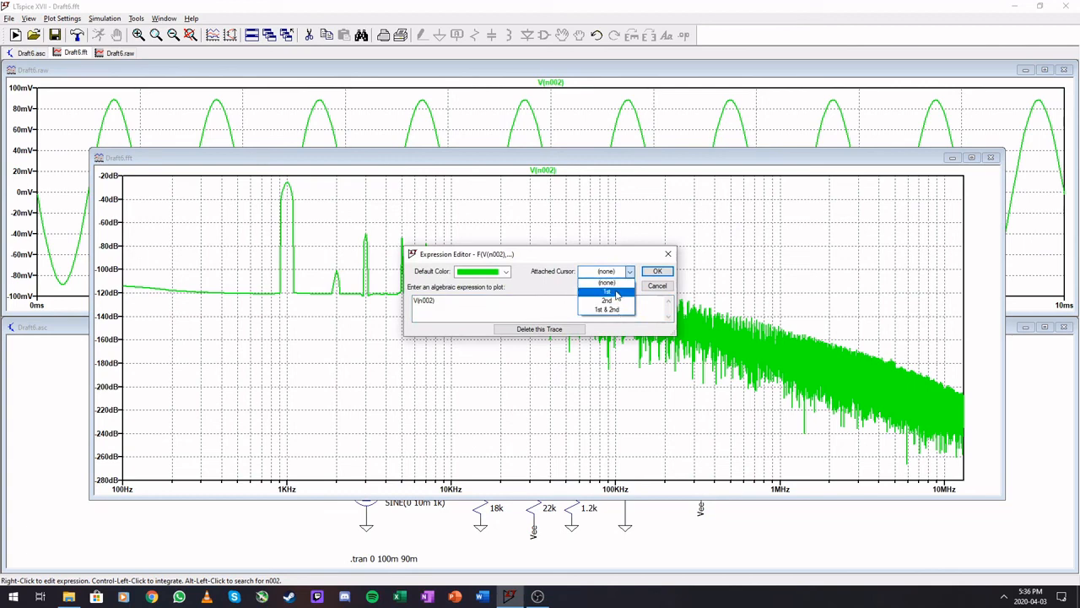
pyautogui.click(620, 290)
pyautogui.click(657, 271)
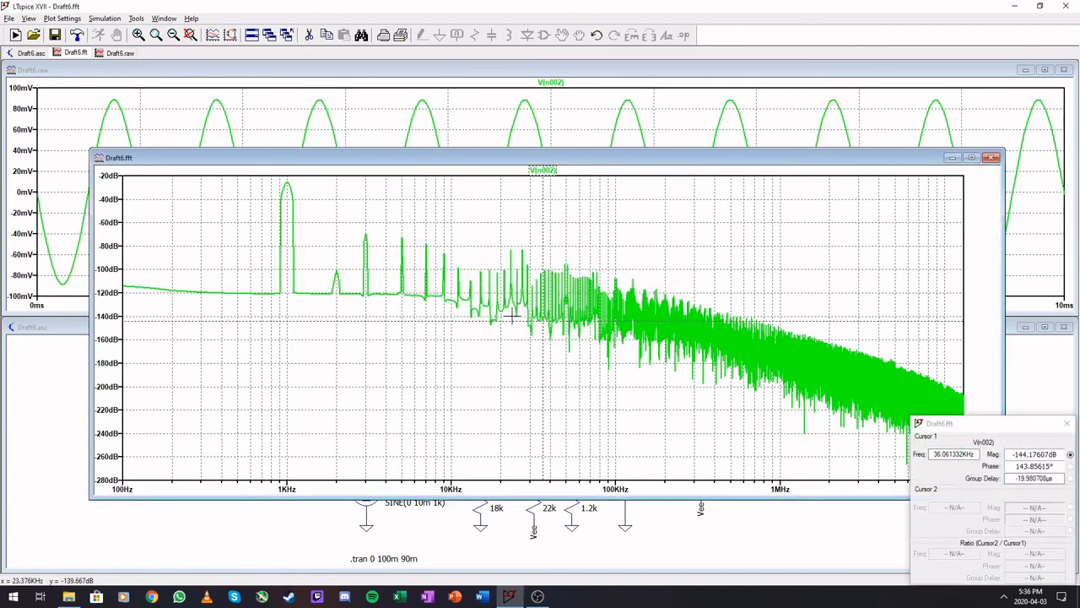
# Hide the FFT plot's grid and place the cursor on the 1 kHz fundamental peak to read its frequency and magnitude
pyautogui.rightClick(427, 220)
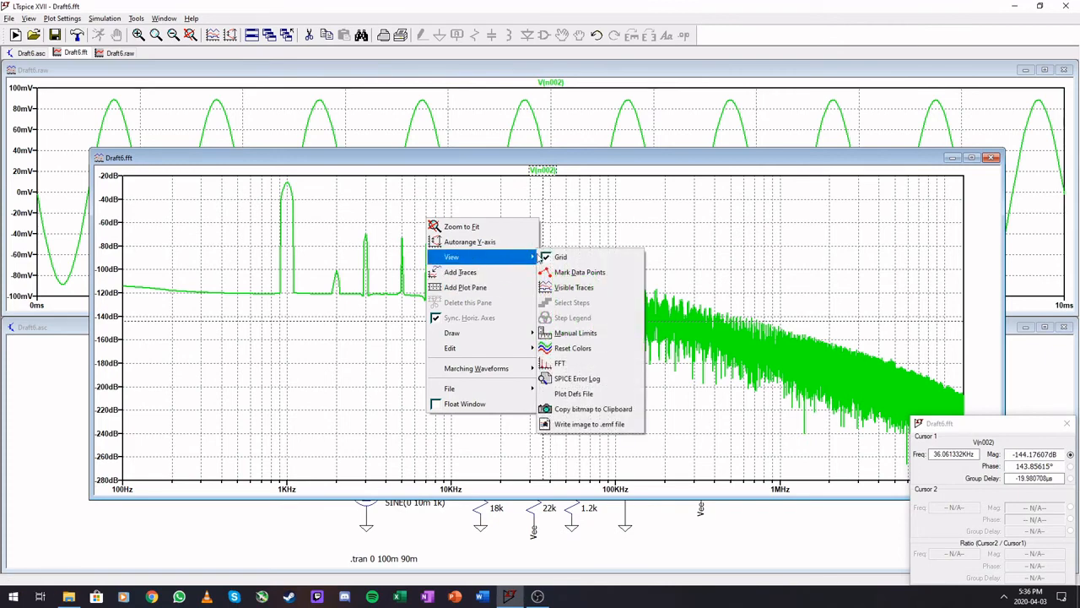
pyautogui.click(546, 255)
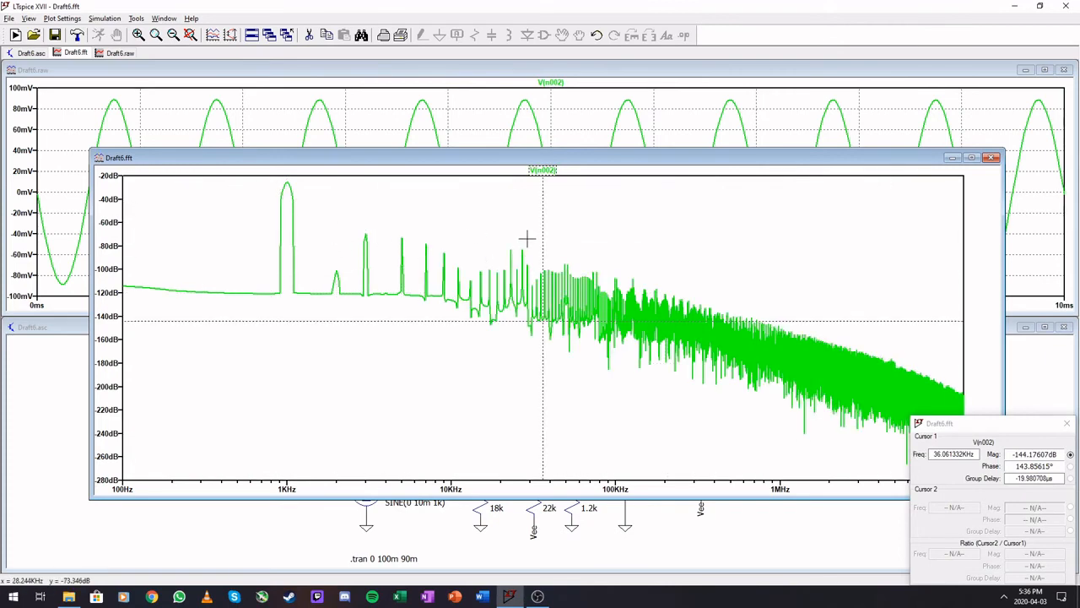
pyautogui.moveTo(541, 243); pyautogui.dragTo(287, 187)
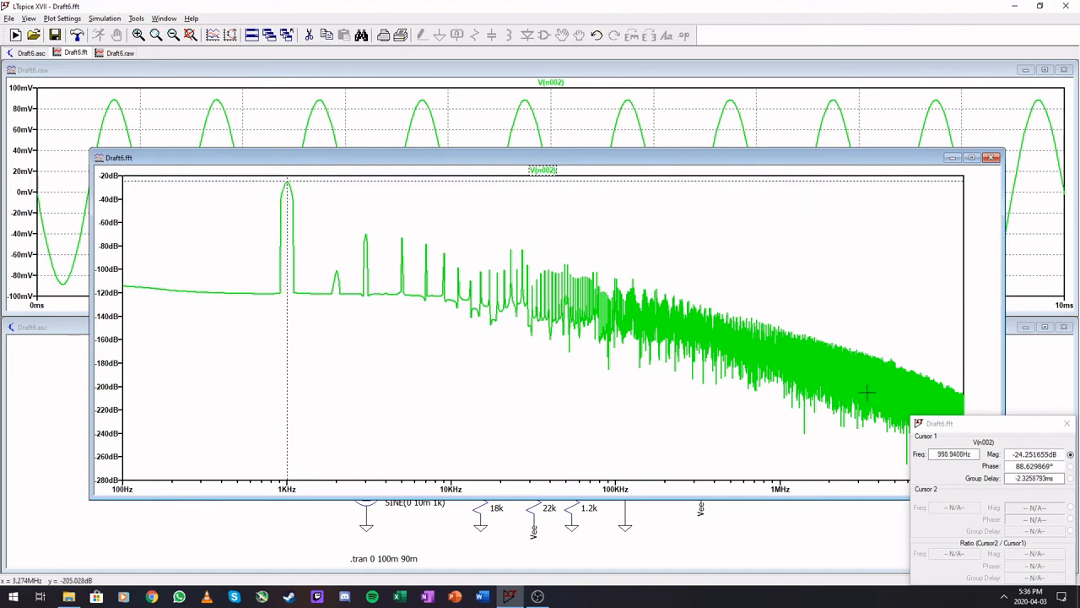
pyautogui.moveTo(941, 426); pyautogui.dragTo(615, 270)
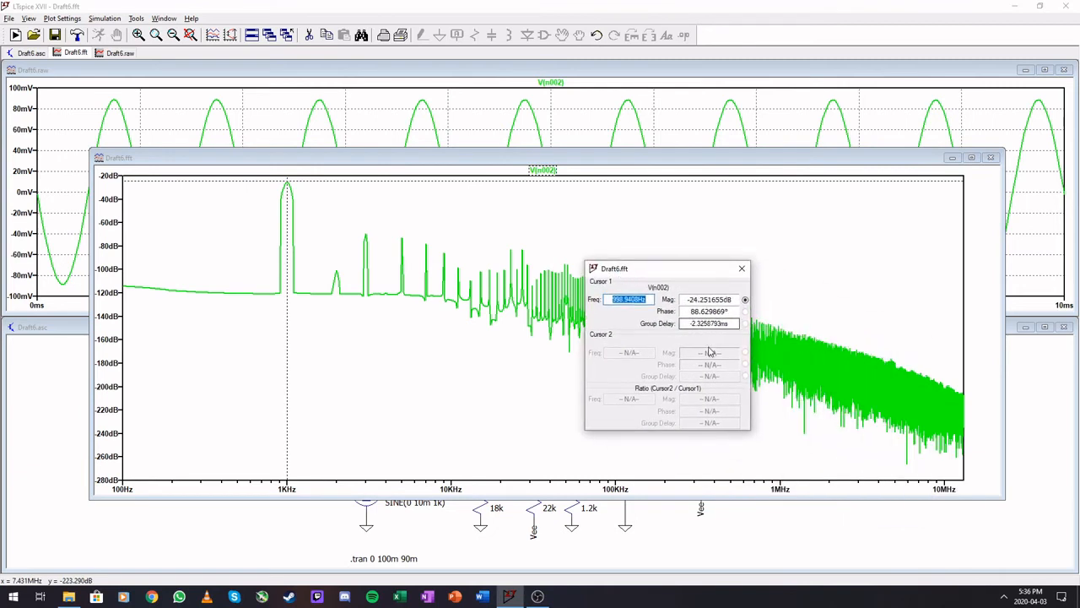
pyautogui.click(651, 299)
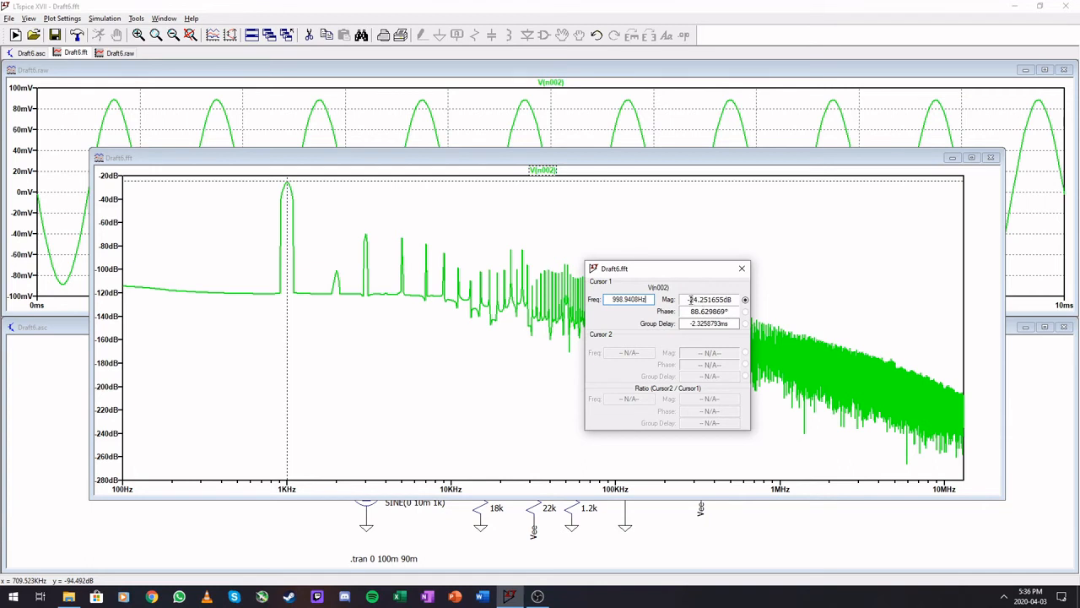
pyautogui.moveTo(692, 300); pyautogui.dragTo(733, 295)
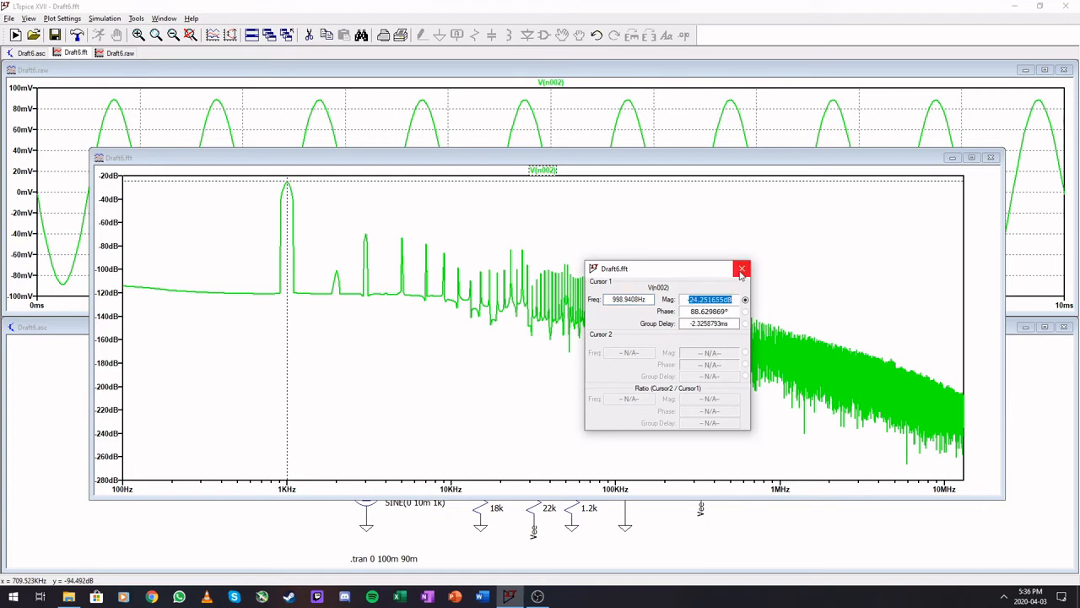
pyautogui.click(414, 357)
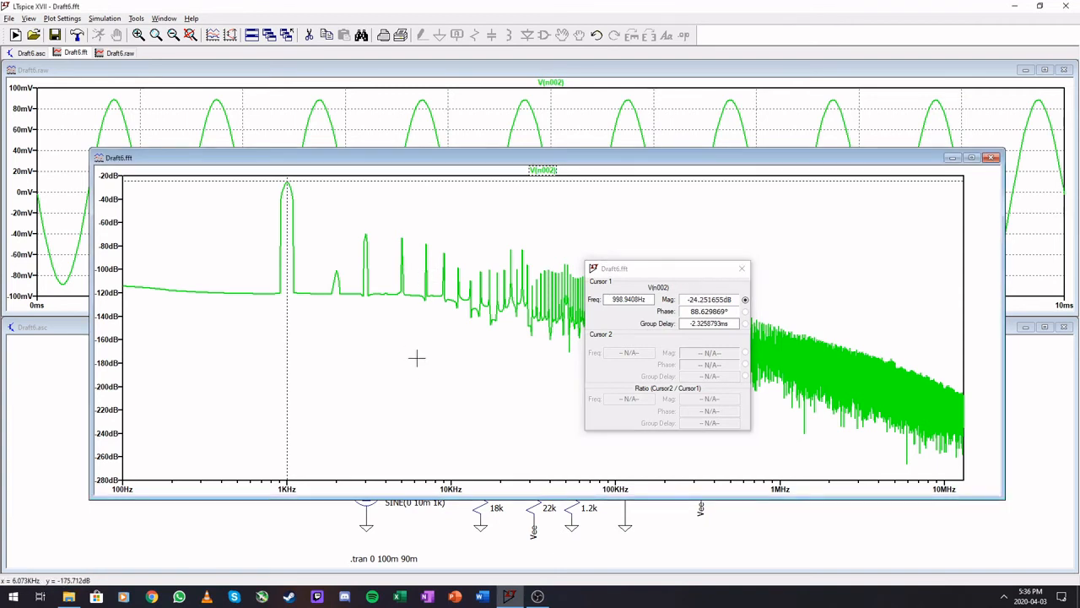
# Read the magnitudes of the 2 kHz and 3 kHz harmonic peaks with the cursor, then remove the cursor
pyautogui.moveTo(298, 181); pyautogui.dragTo(336, 212)
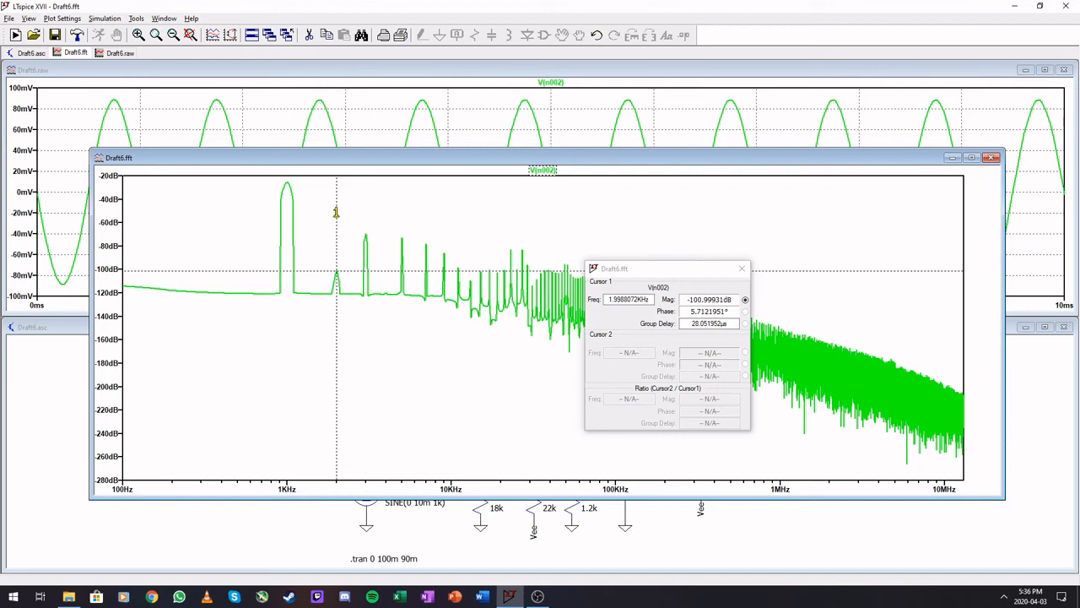
pyautogui.moveTo(336, 212); pyautogui.dragTo(365, 211)
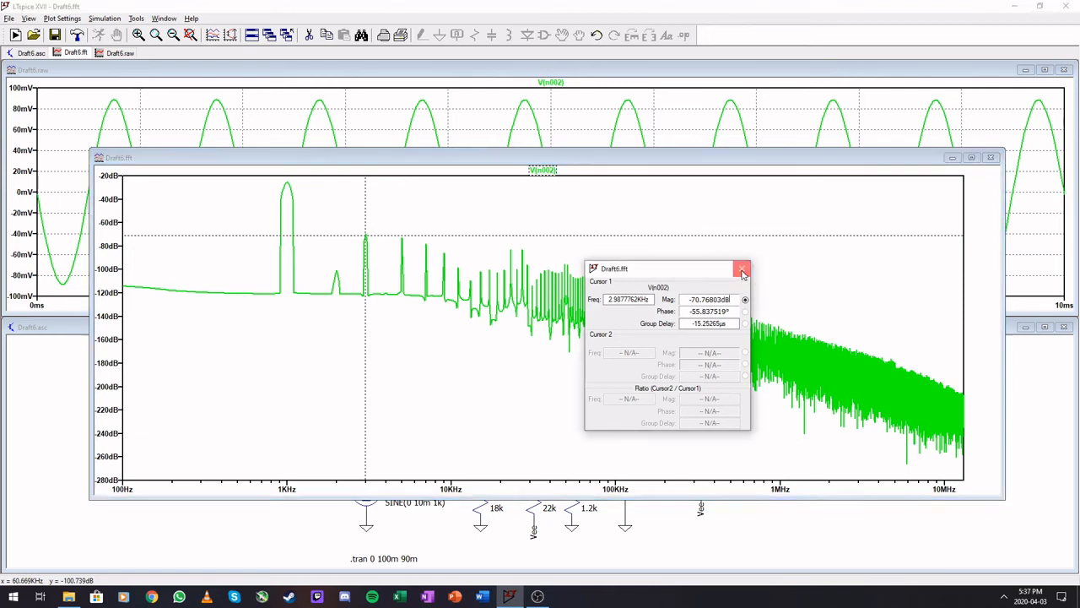
pyautogui.click(742, 271)
# Turn the FFT plot's grid back on and close the FFT plot
pyautogui.rightClick(343, 342)
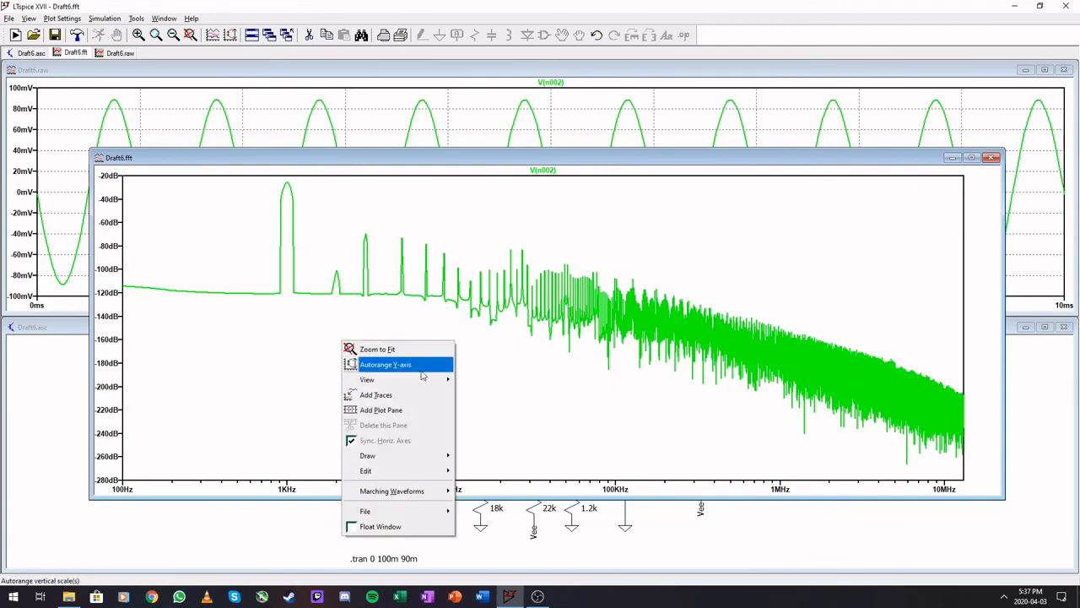
pyautogui.moveTo(397, 379)
pyautogui.click(494, 379)
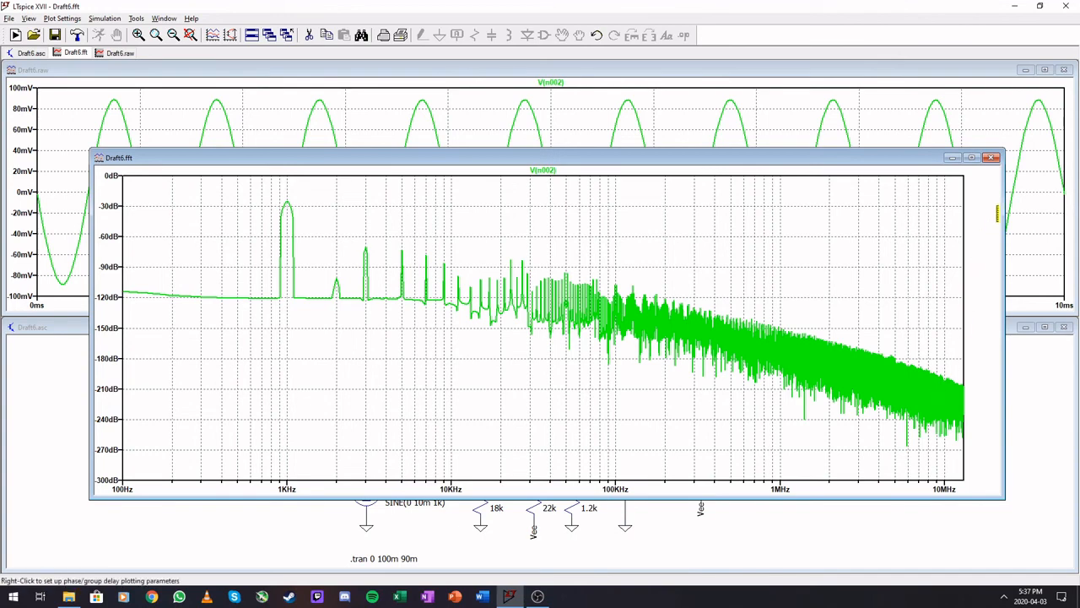
pyautogui.click(992, 159)
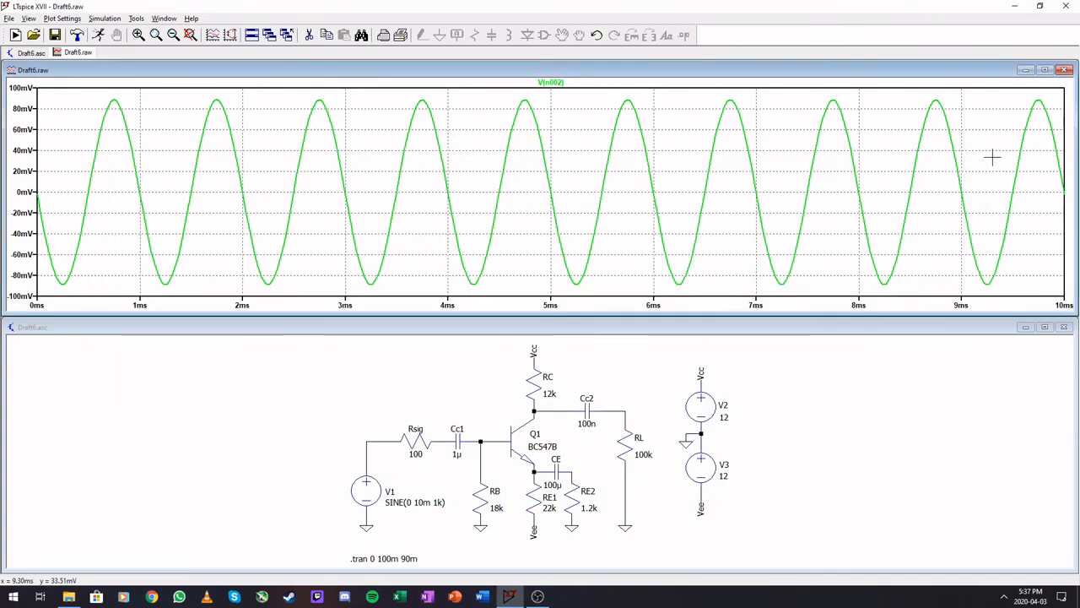
# Set the value of load resistor RL to 100Meg
pyautogui.rightClick(419, 502)
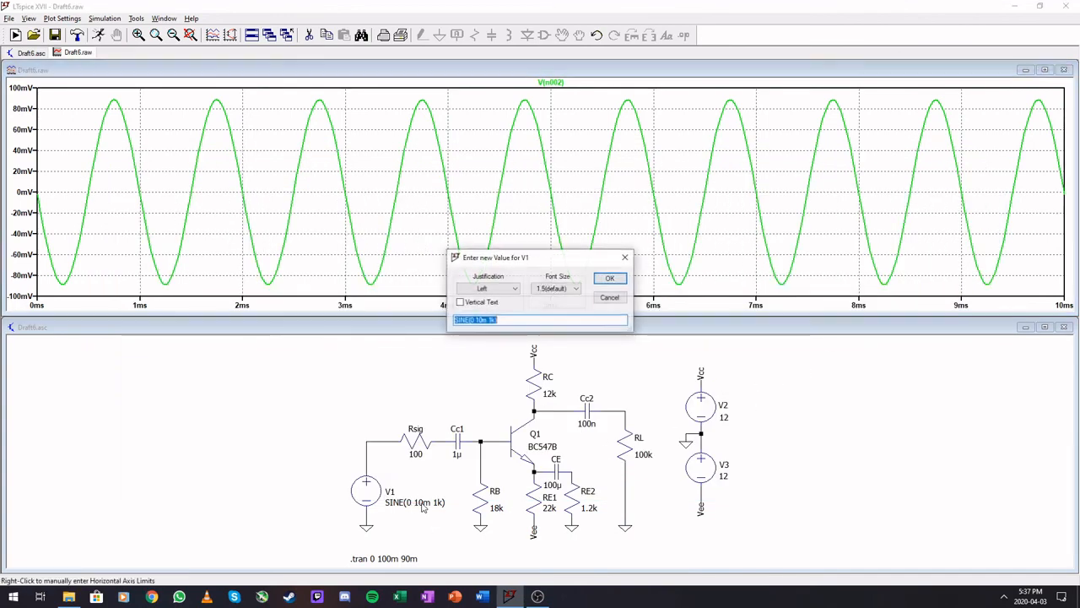
pyautogui.click(611, 295)
pyautogui.rightClick(651, 444)
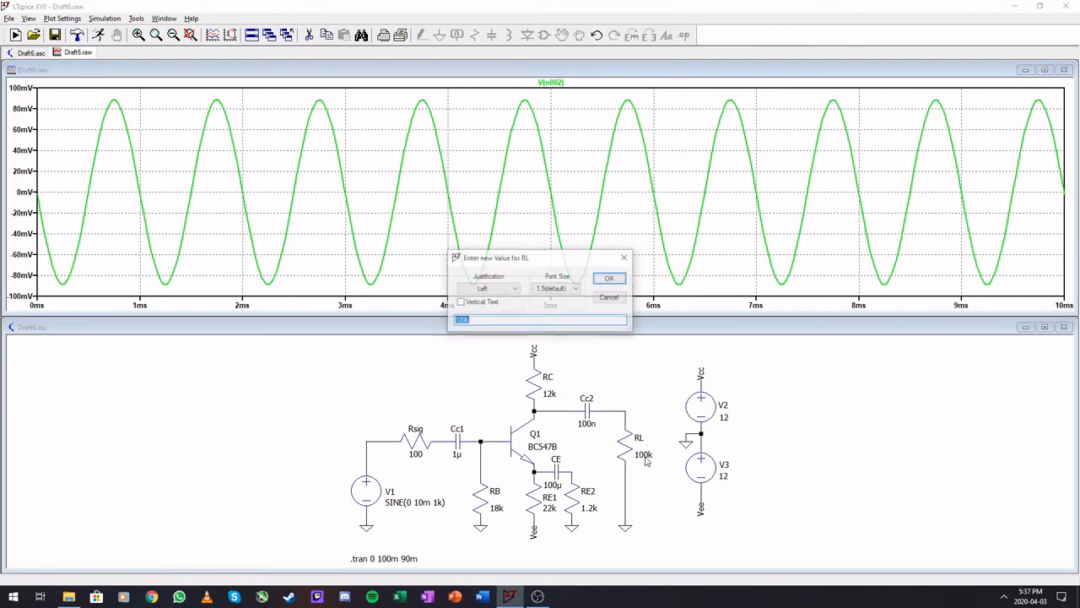
pyautogui.write('10')
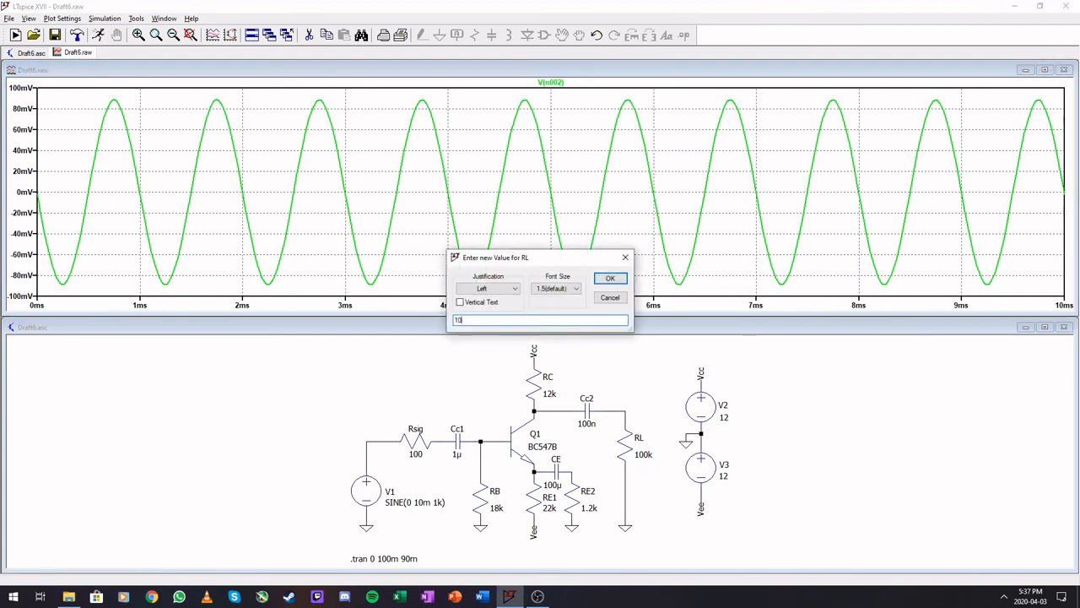
pyautogui.write('0Meg')
pyautogui.press('Return')
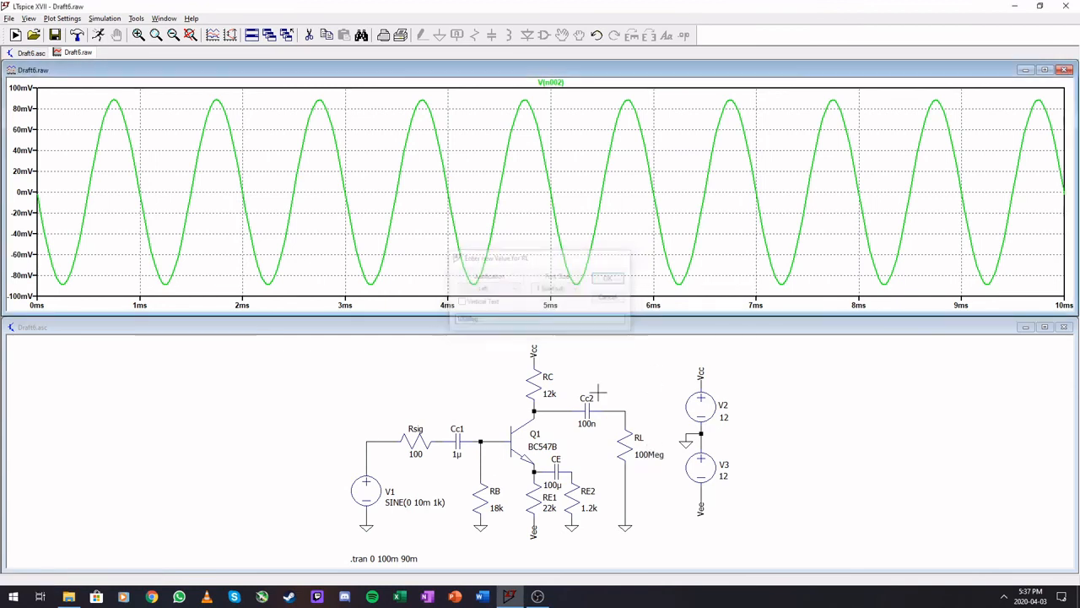
# Set the value of source resistor Rsig to 1
pyautogui.rightClick(417, 455)
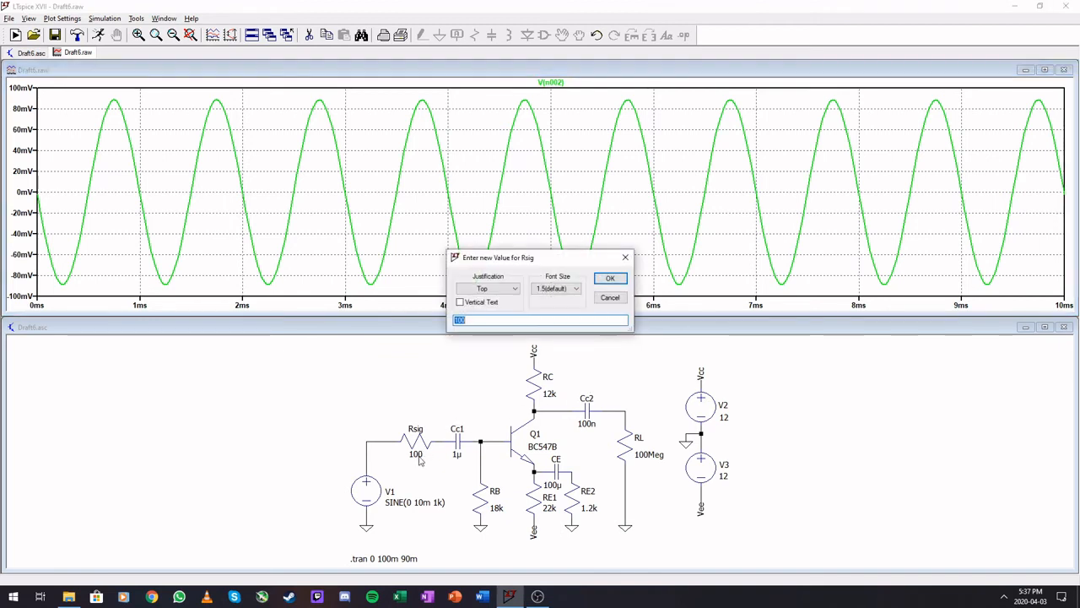
pyautogui.write('1')
pyautogui.press('Return')
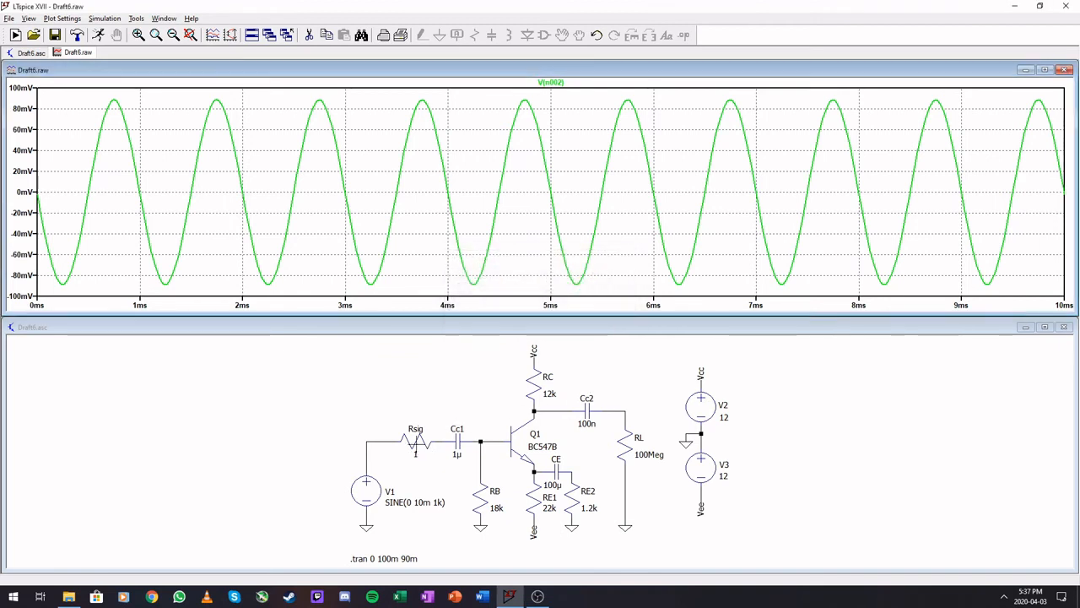
# Rerun the transient simulation and generate a new FFT of V(n002) with the default settings
pyautogui.click(97, 33)
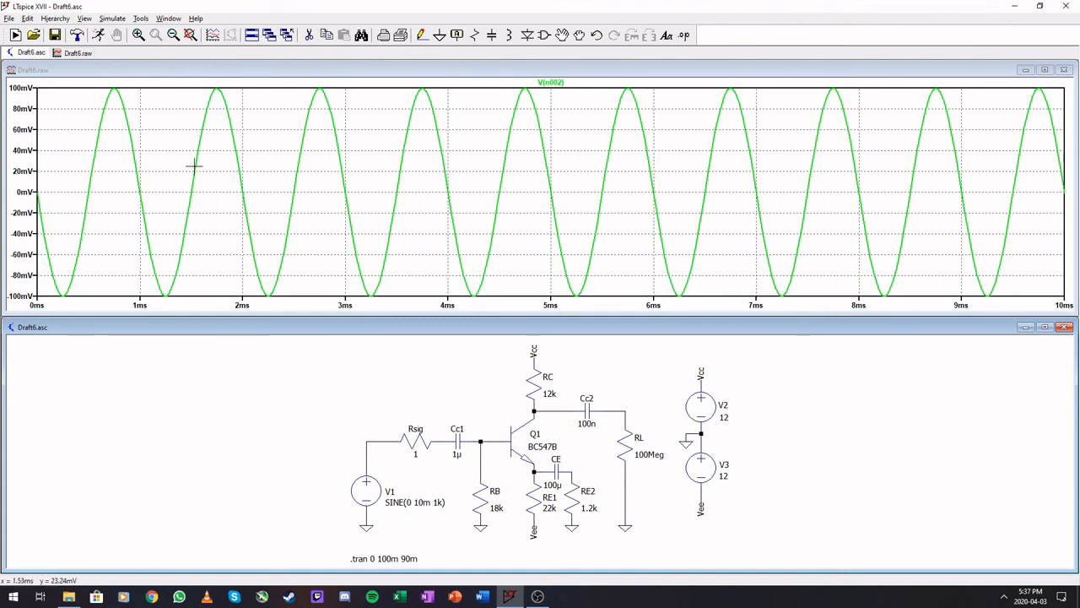
pyautogui.click(116, 79)
pyautogui.rightClick(173, 155)
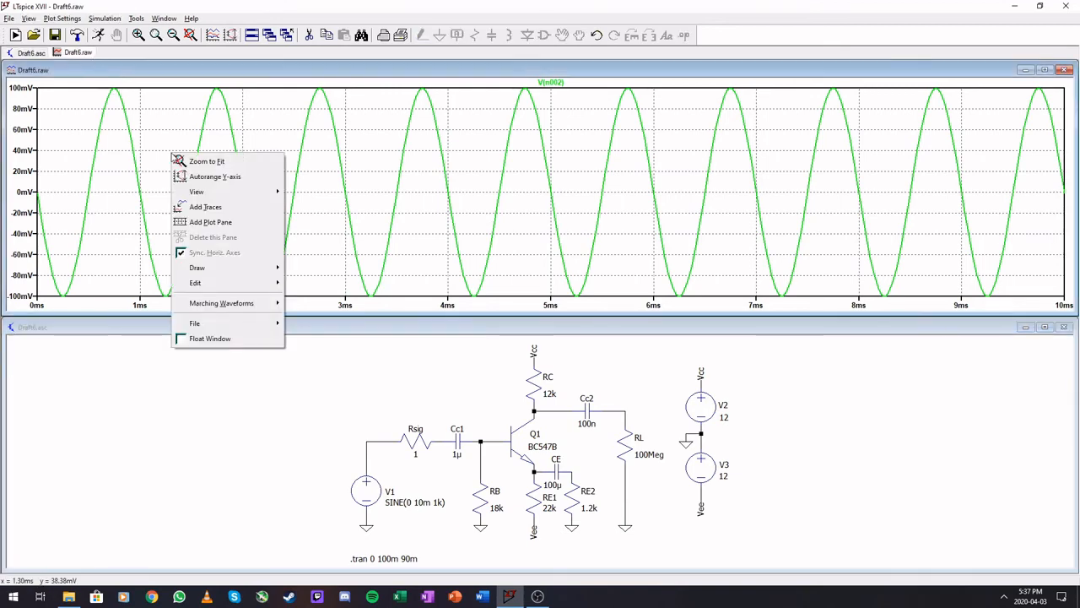
pyautogui.click(128, 72)
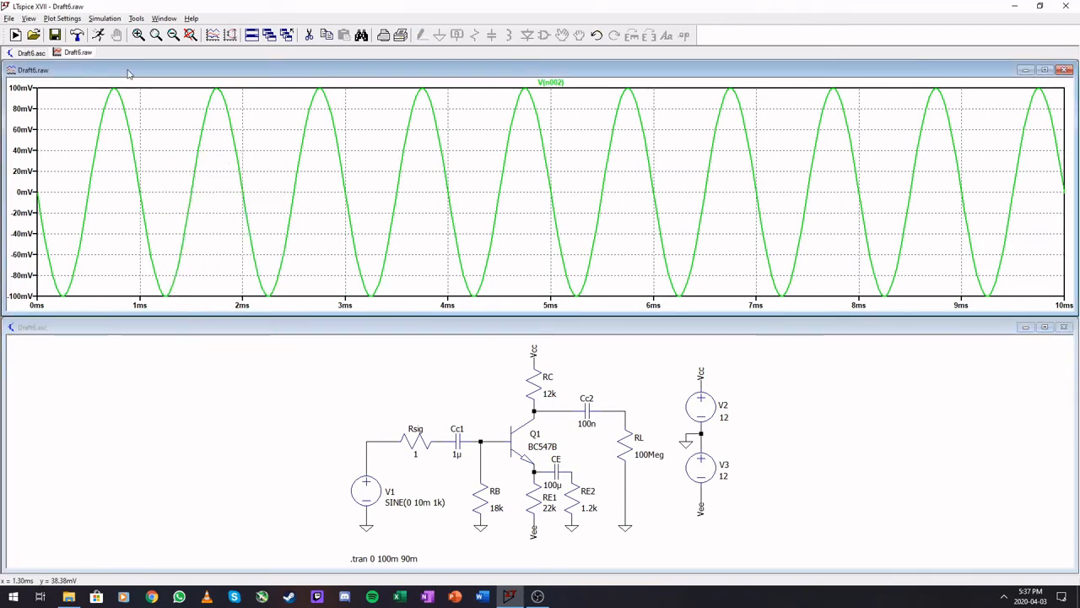
pyautogui.click(29, 20)
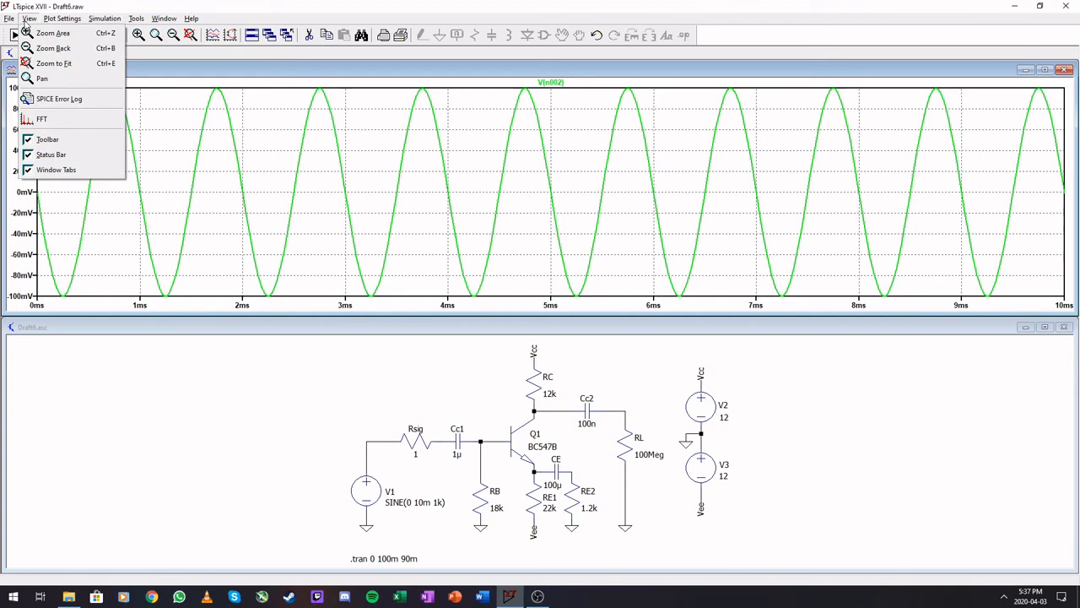
pyautogui.click(42, 119)
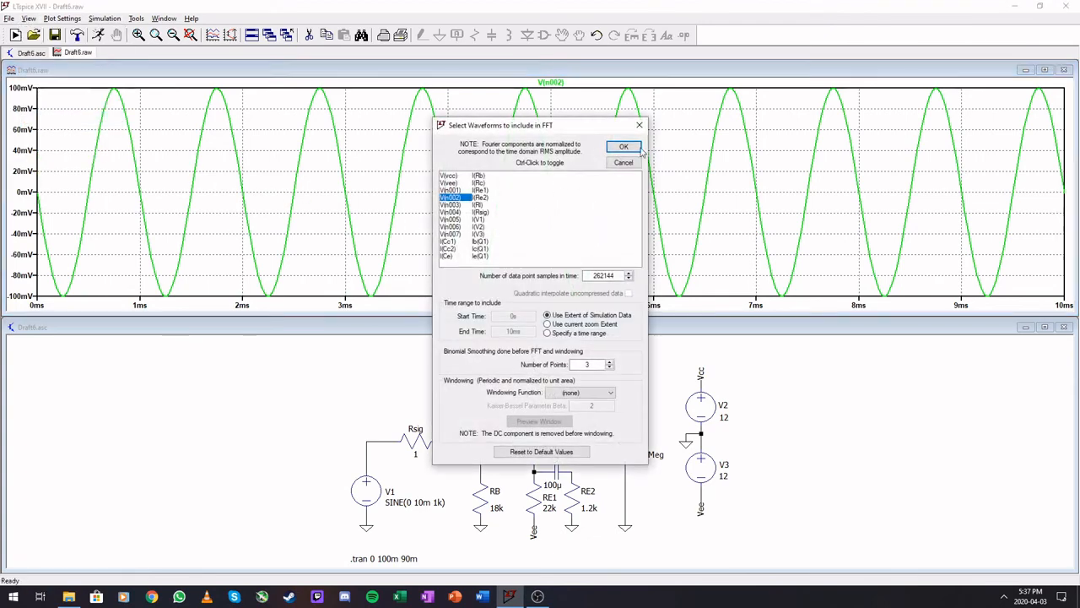
pyautogui.click(639, 149)
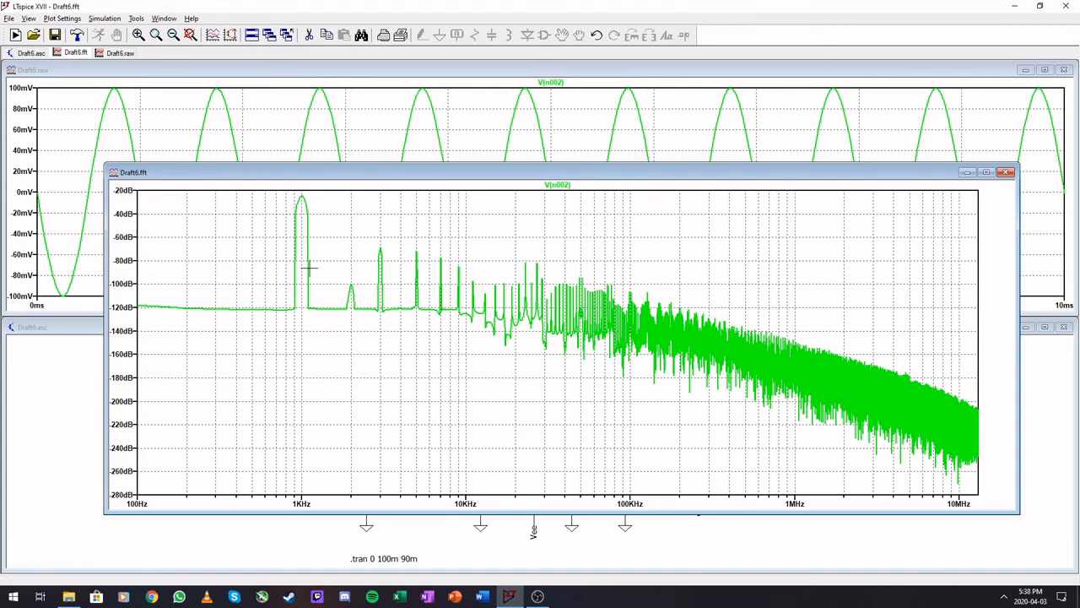
# Close the FFT plot, set source V1 to SINE(0 100m 1k) and rerun the transient simulation
pyautogui.click(1006, 173)
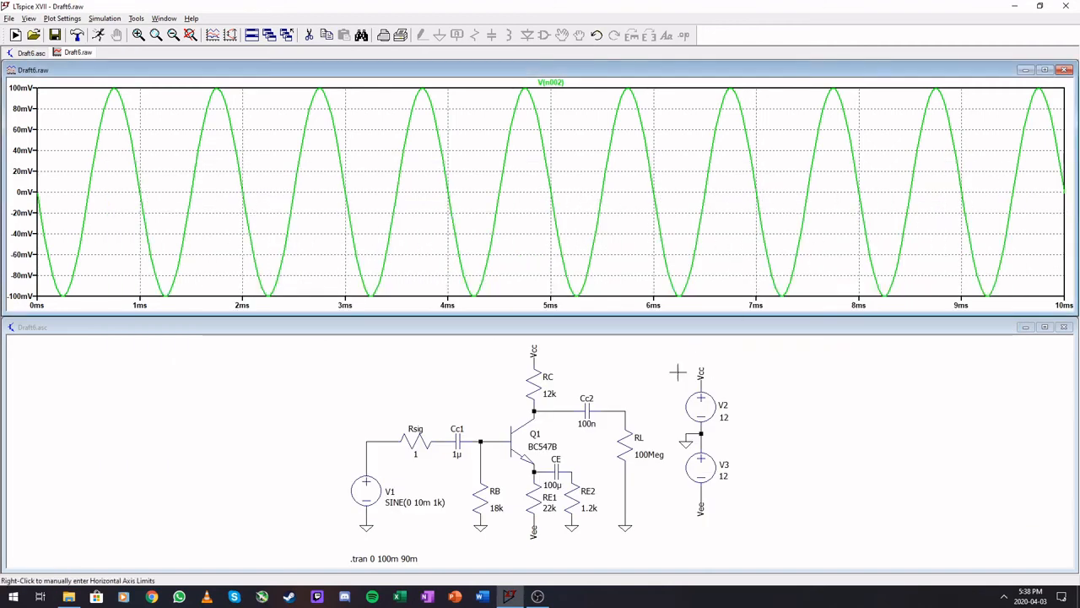
pyautogui.rightClick(405, 502)
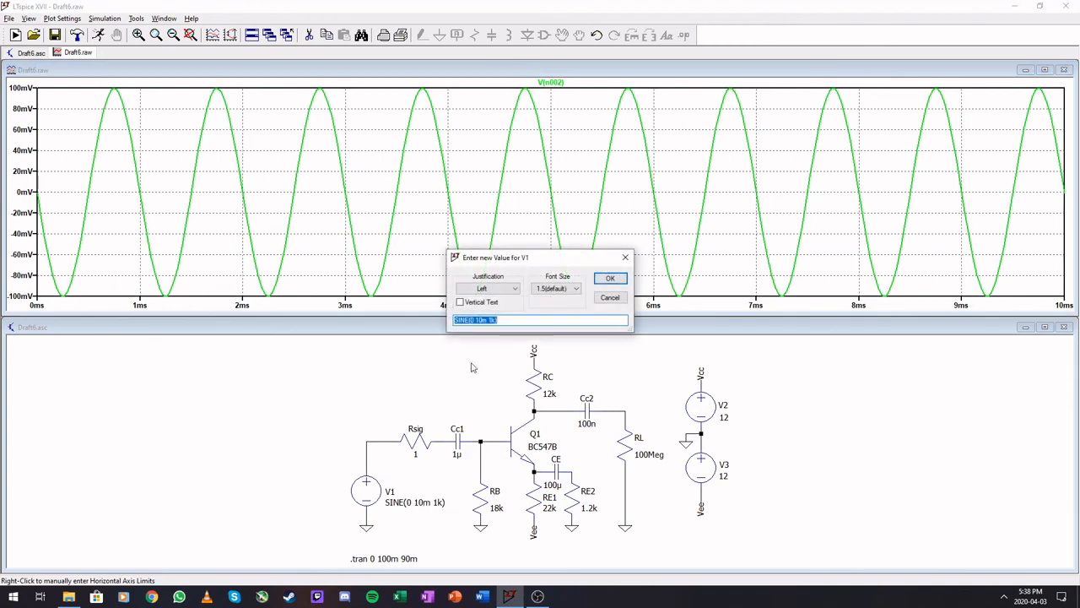
pyautogui.click(481, 320)
pyautogui.write('0')
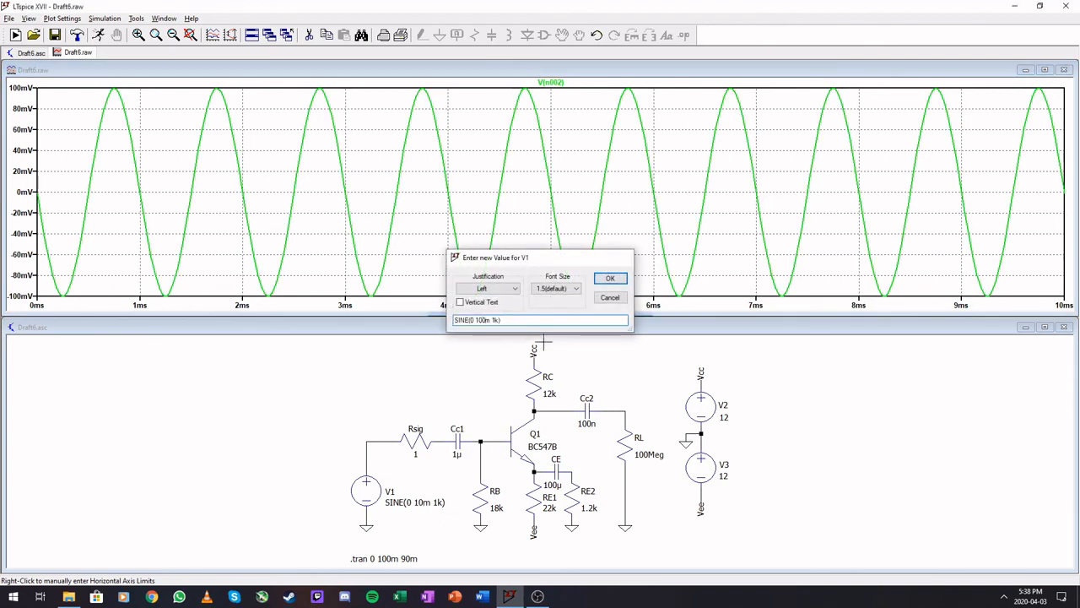
pyautogui.press('Return')
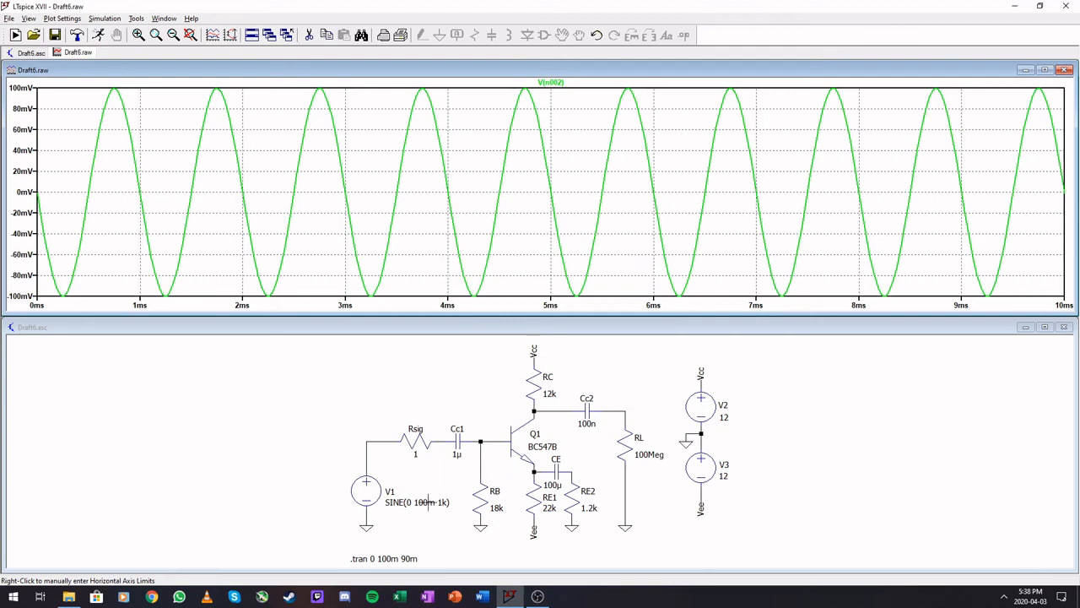
pyautogui.click(98, 35)
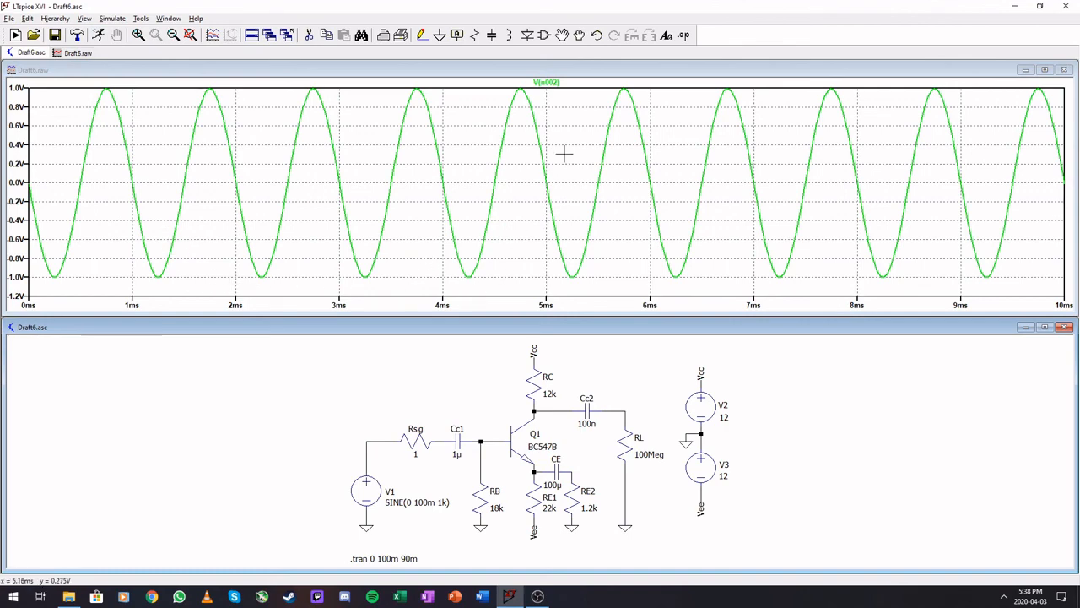
# Inspect the negative peak of the V(n002) waveform around 7.25 ms up close and restore the full plot
pyautogui.moveTo(752, 252); pyautogui.dragTo(810, 290)
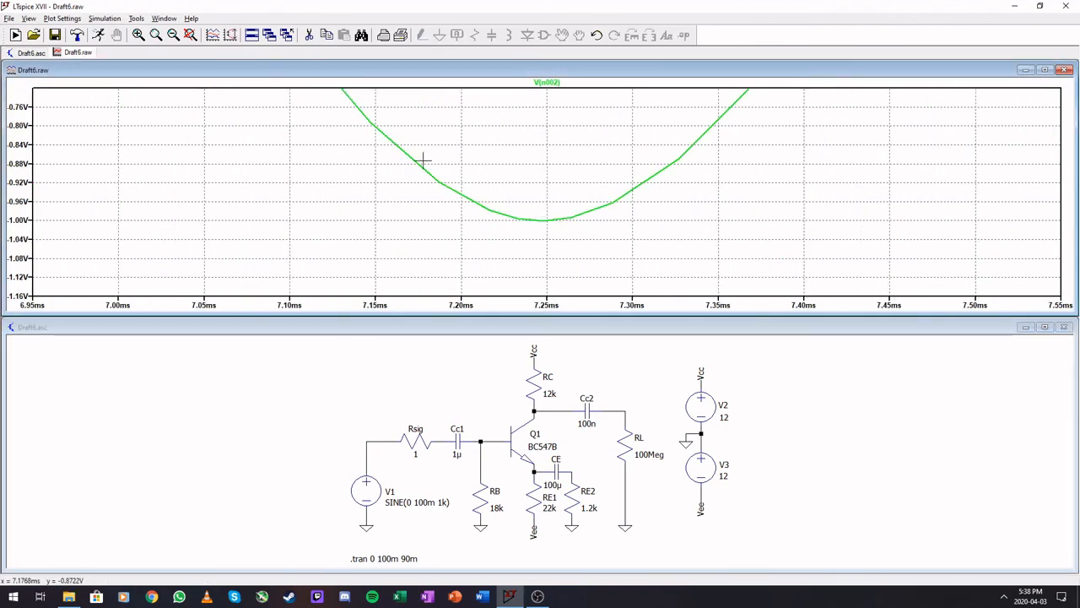
pyautogui.rightClick(438, 245)
pyautogui.click(442, 250)
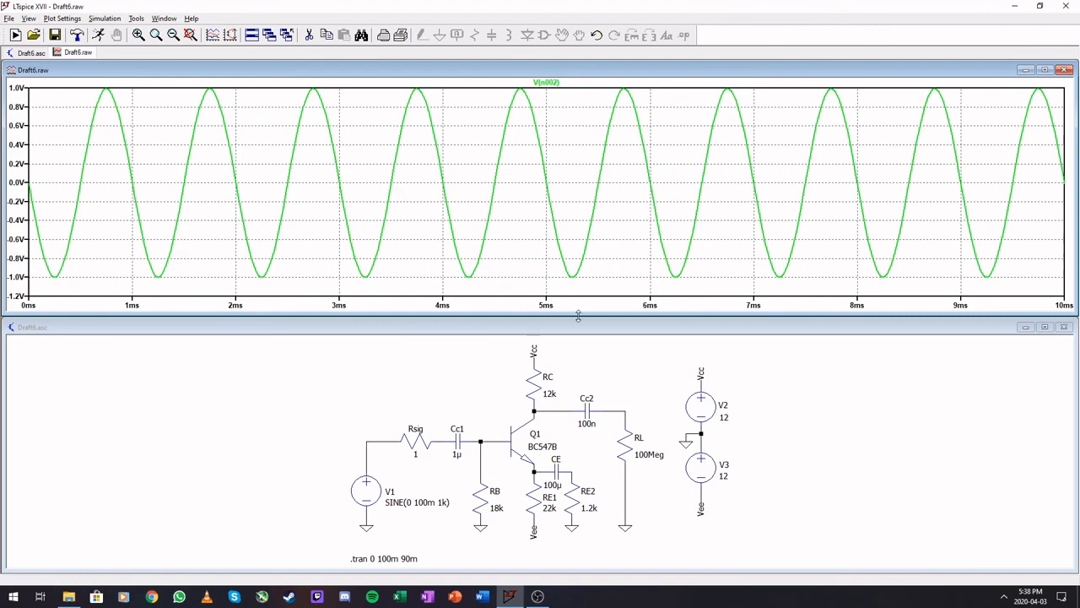
# Set source V1 to SINE(0 1 1k) and rerun the transient simulation
pyautogui.rightClick(422, 502)
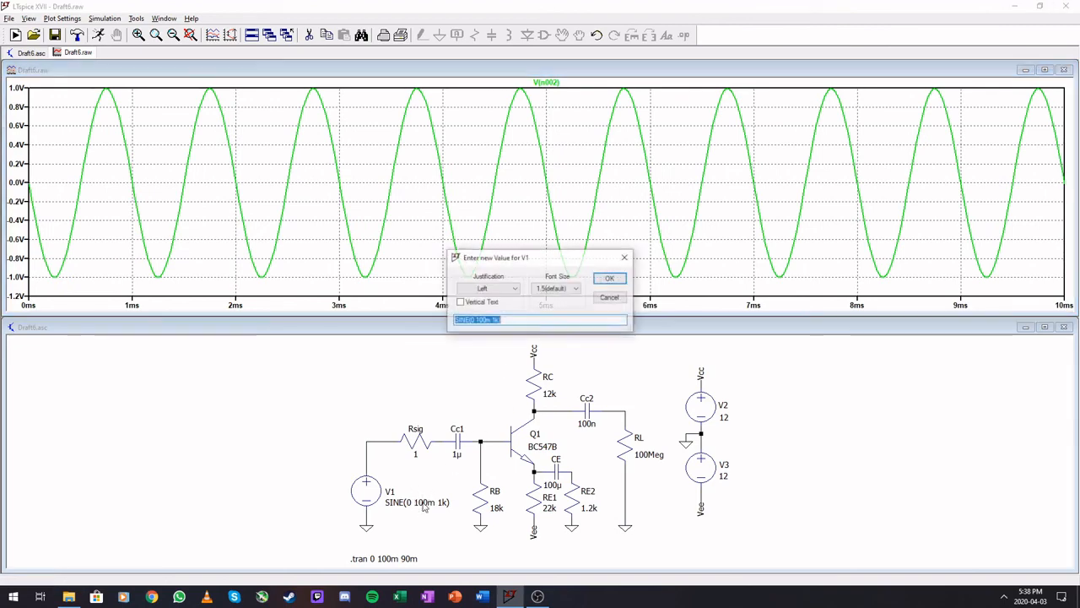
pyautogui.click(488, 320)
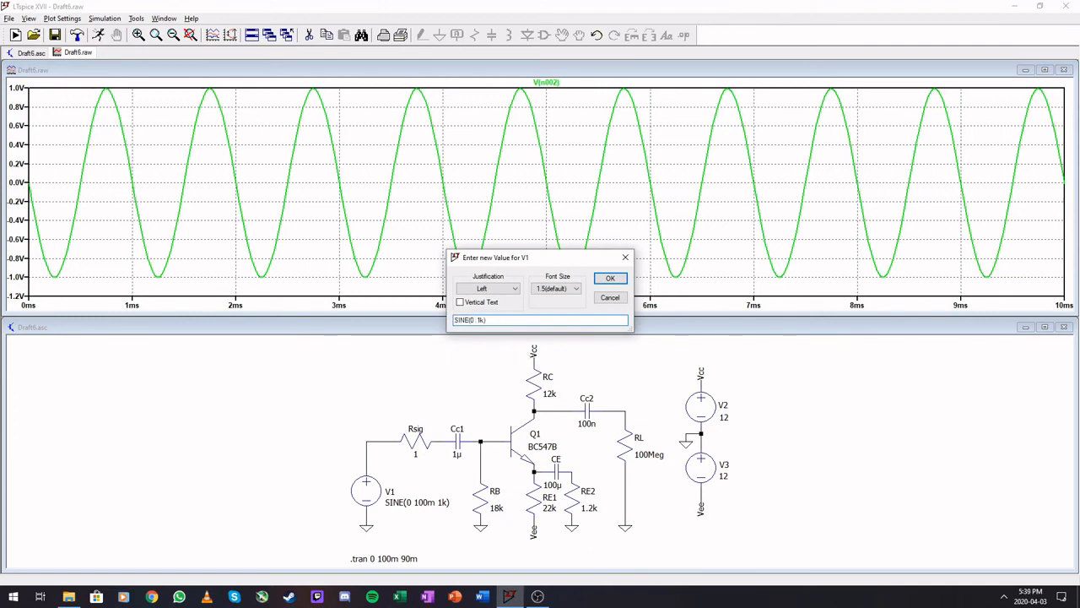
pyautogui.press('Return')
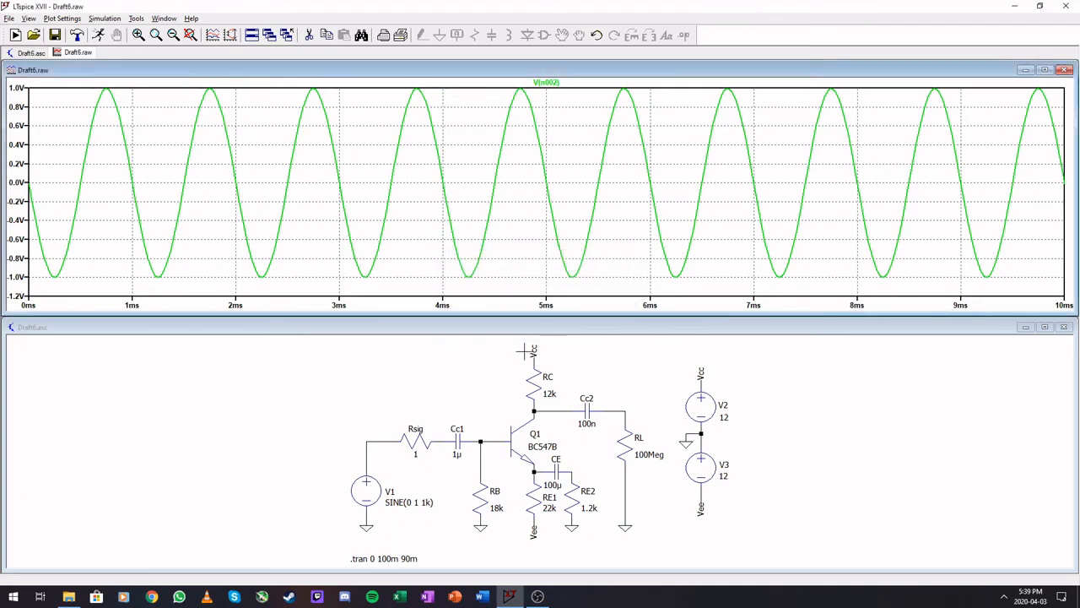
pyautogui.click(98, 35)
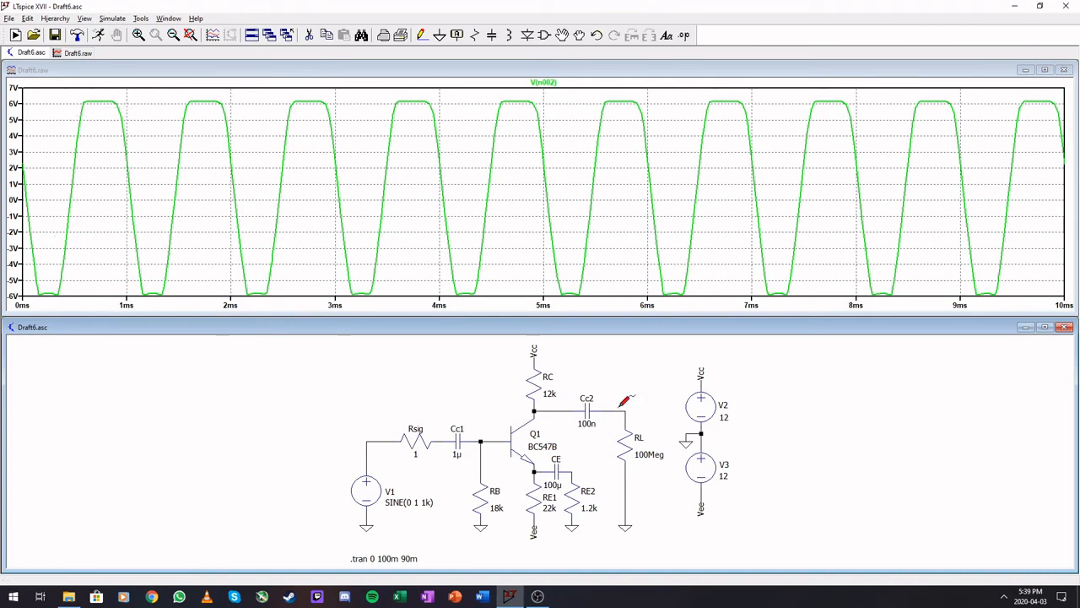
# Plot only the collector voltage V(n001) of Q1, leaving its trace expression as it is
pyautogui.click(570, 411)
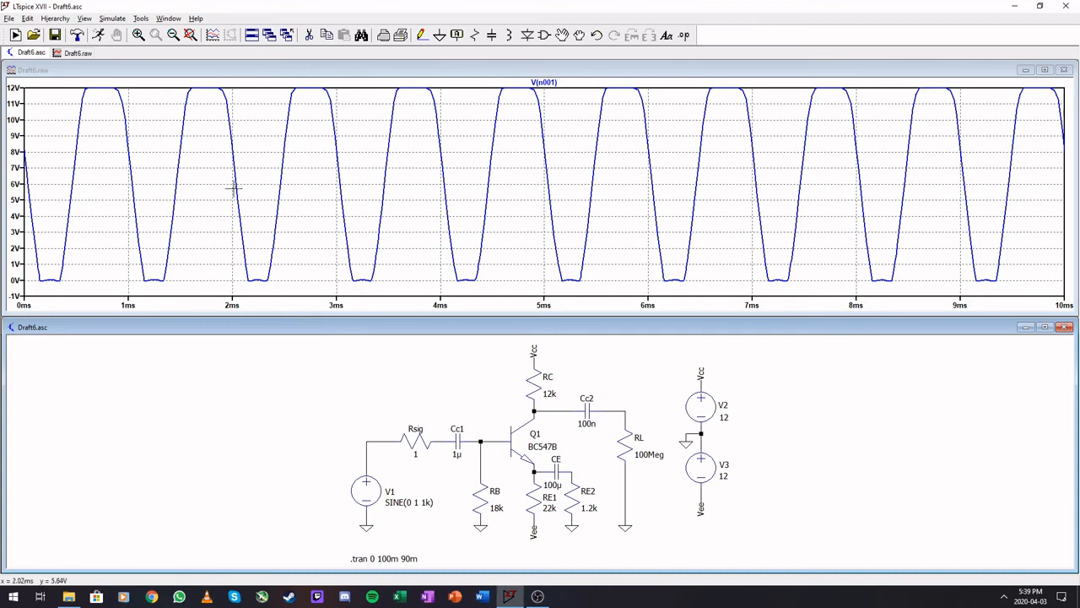
pyautogui.rightClick(543, 82)
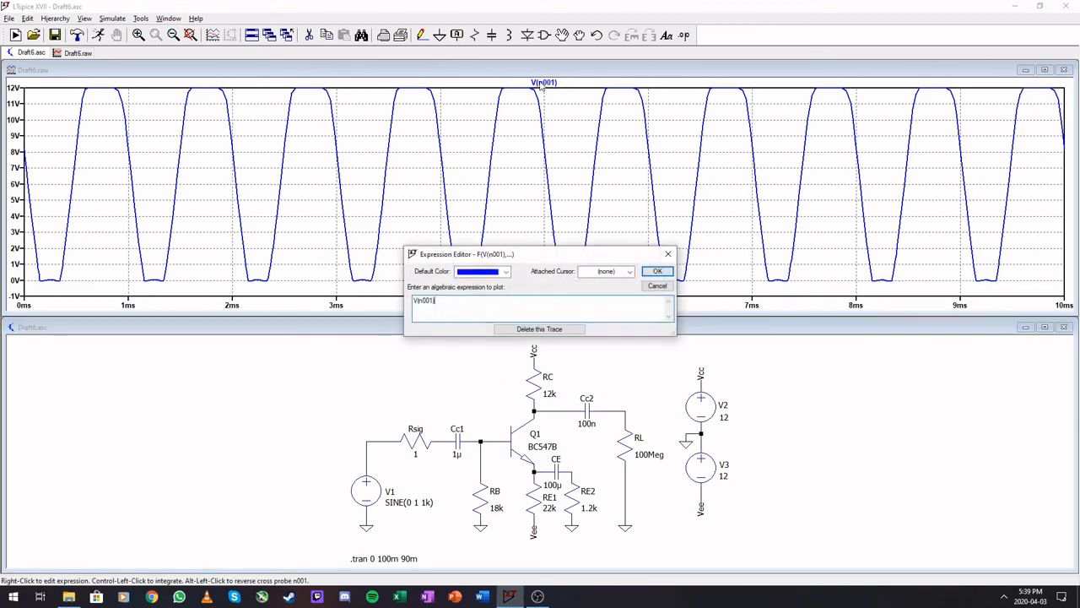
pyautogui.click(657, 286)
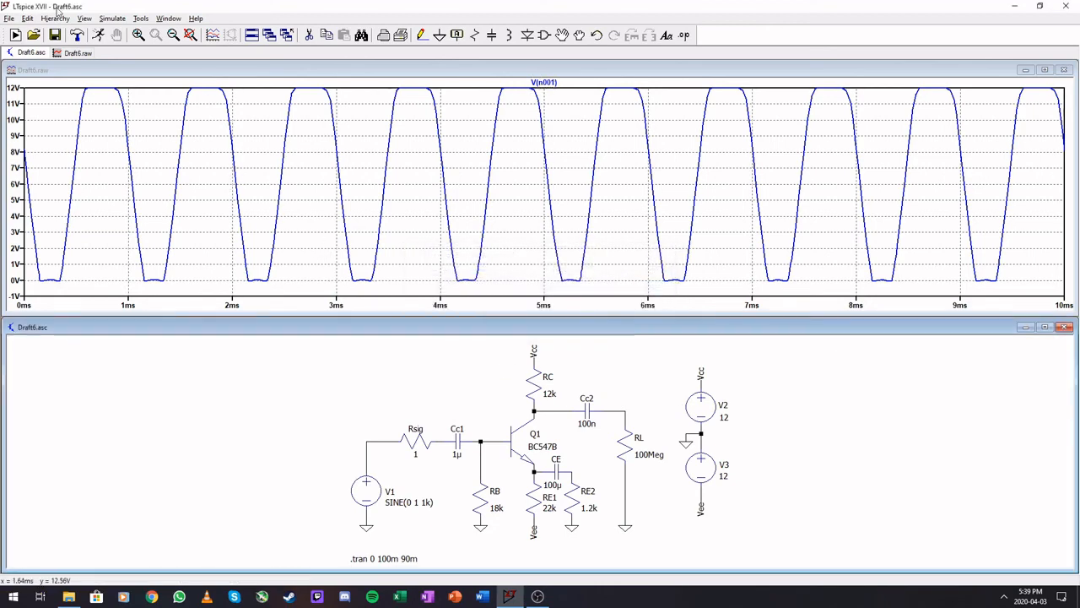
# Generate an FFT of the clipped V(n001) waveform with the default settings, examine its harmonics and close the plot
pyautogui.click(27, 18)
pyautogui.moveTo(11, 19)
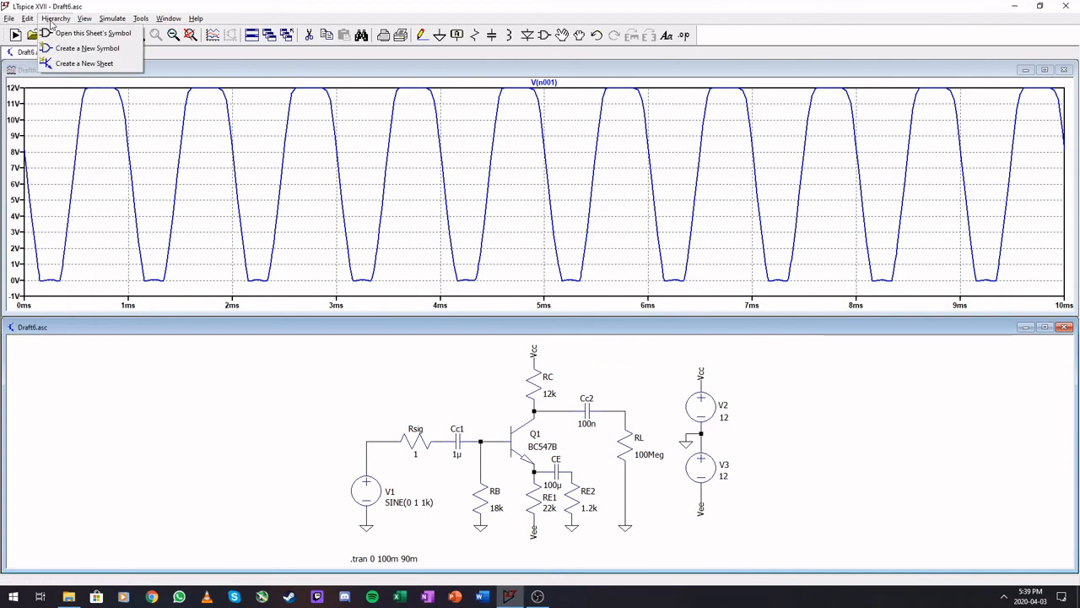
pyautogui.click(237, 85)
pyautogui.click(29, 18)
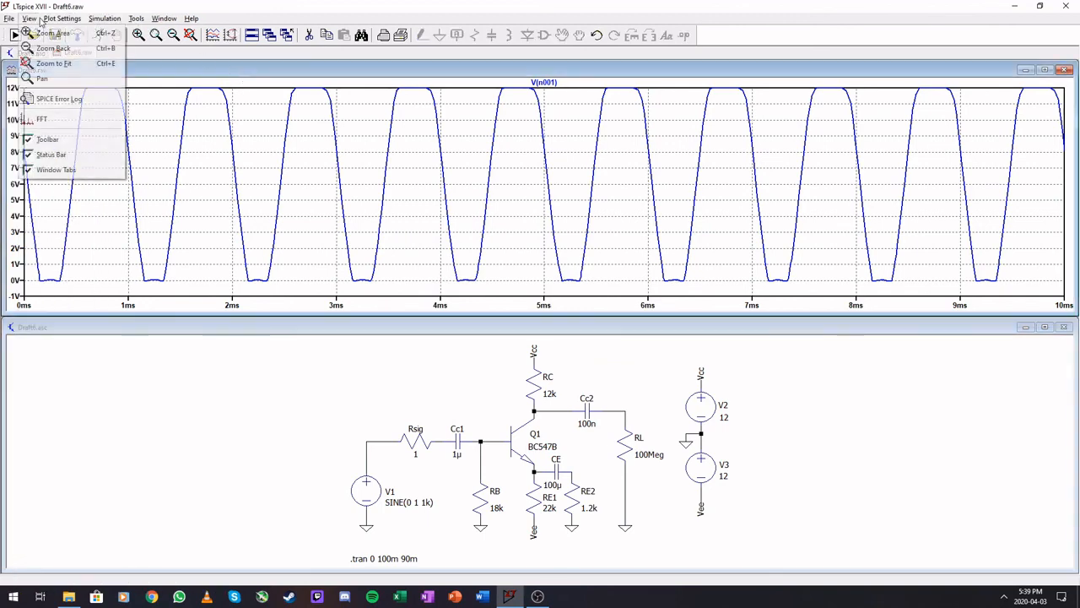
pyautogui.click(48, 120)
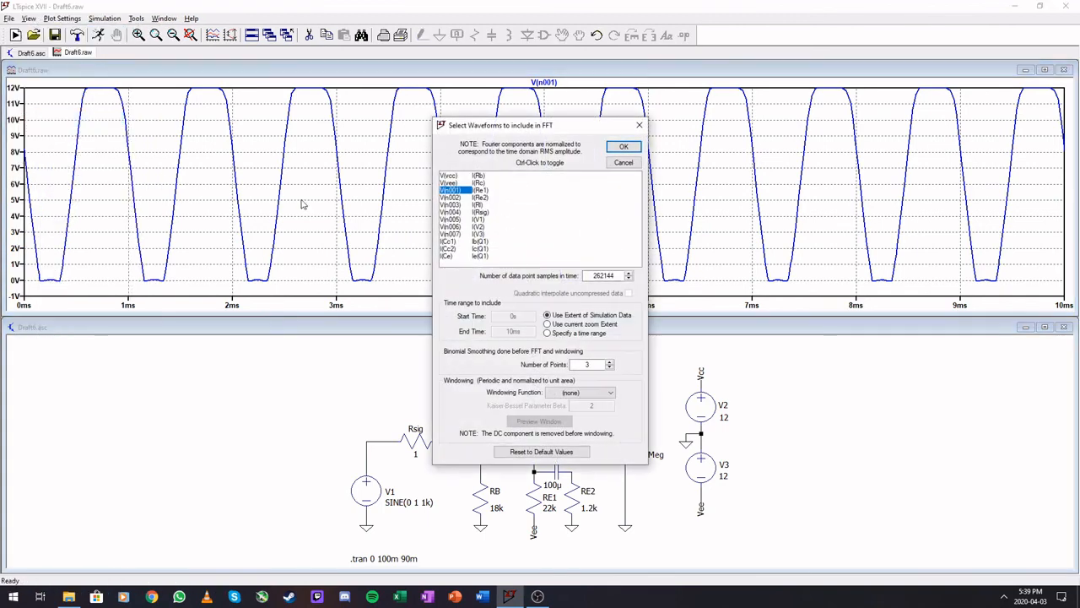
pyautogui.click(623, 147)
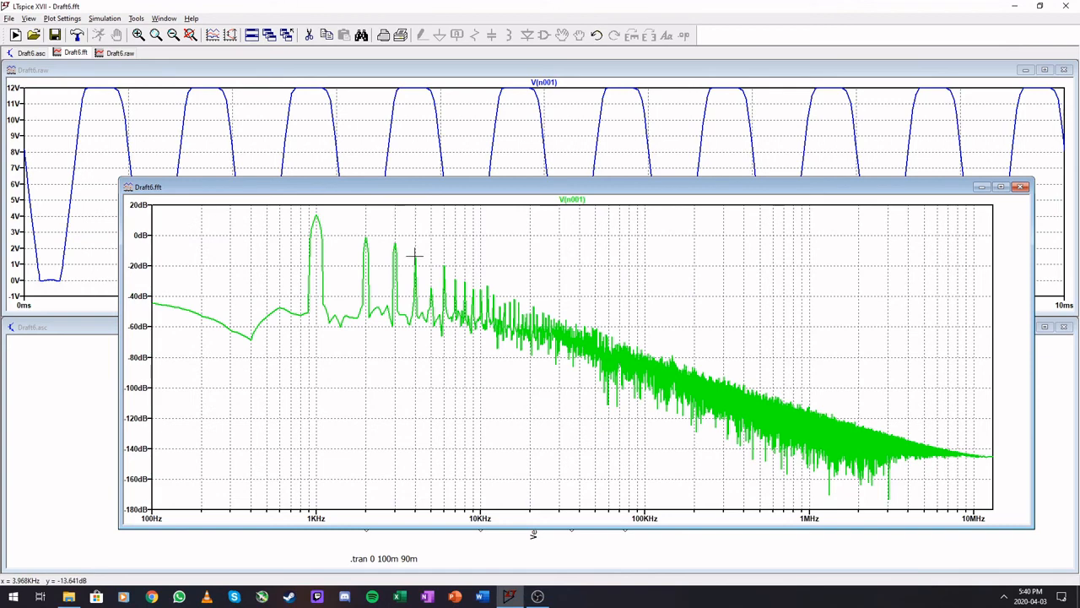
pyautogui.click(1021, 188)
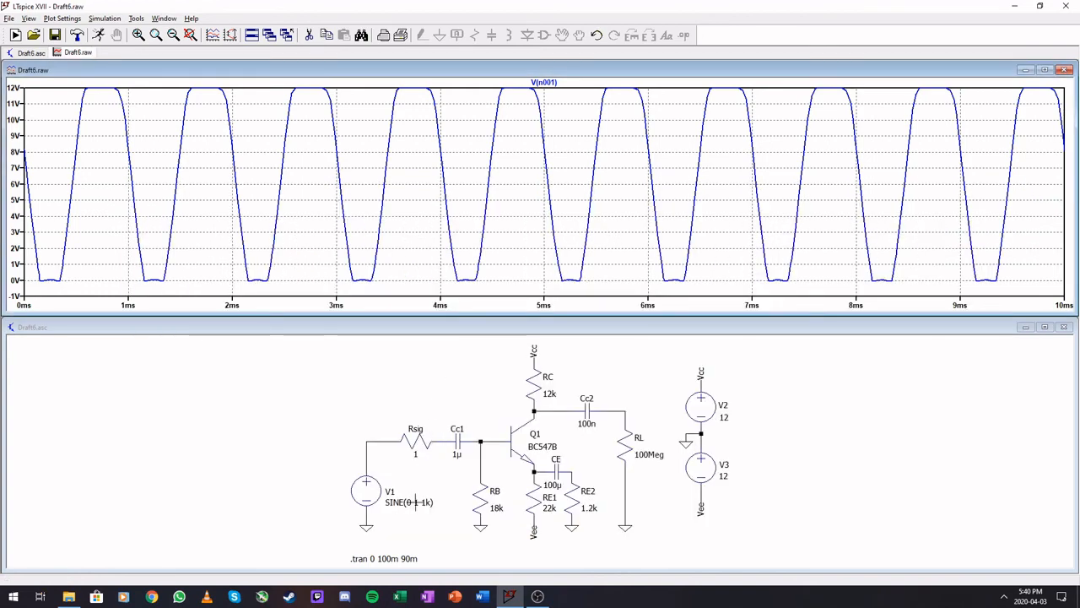
# Set source V1 to SINE(0 500m 1k) and rerun the transient simulation
pyautogui.rightClick(414, 501)
pyautogui.click(480, 320)
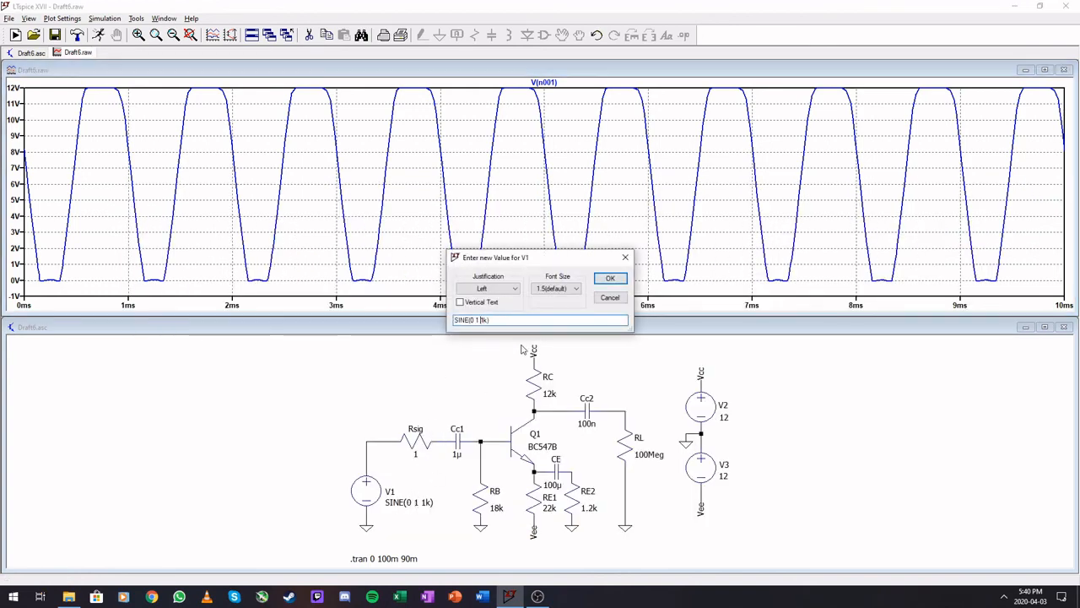
pyautogui.press('BackSpace')
pyautogui.write('500m')
pyautogui.press('Return')
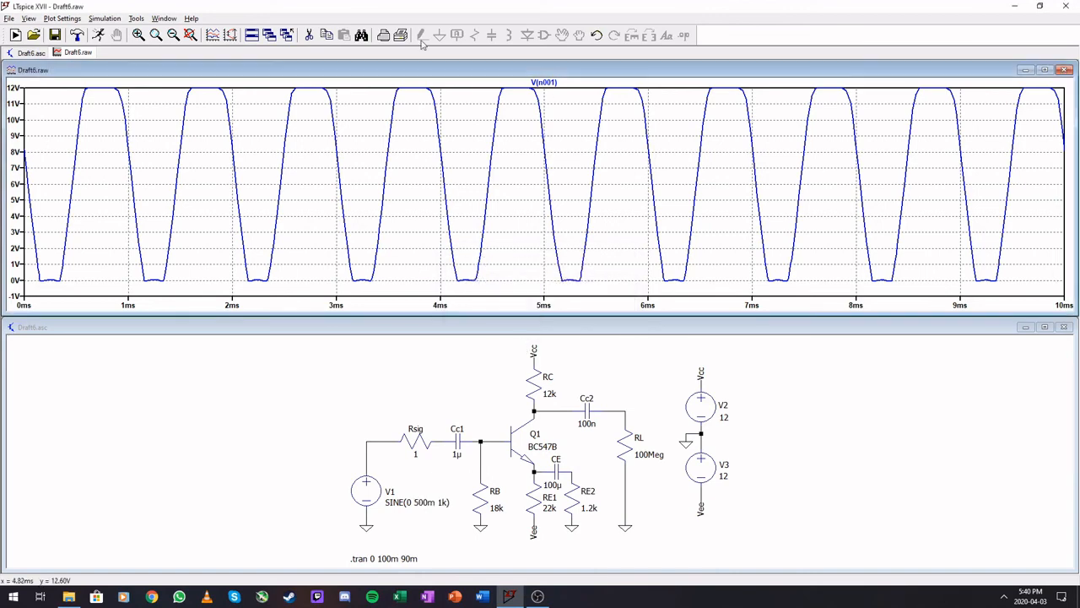
pyautogui.click(98, 35)
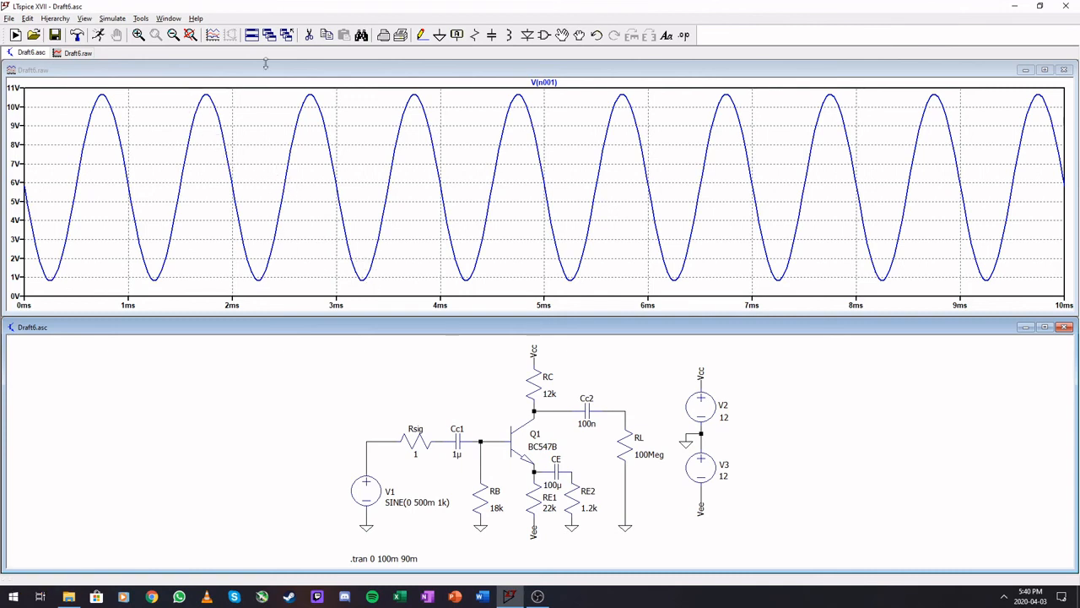
# Examine the harmonics of V(n001) for the 500m input in a new default FFT and close the plot
pyautogui.click(53, 72)
pyautogui.click(28, 19)
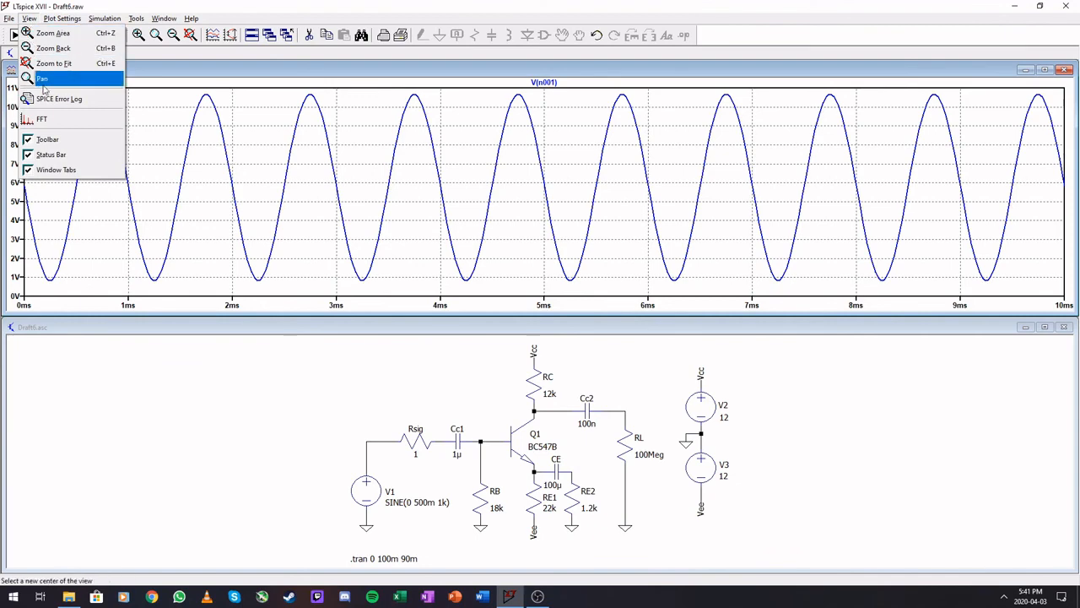
pyautogui.click(58, 122)
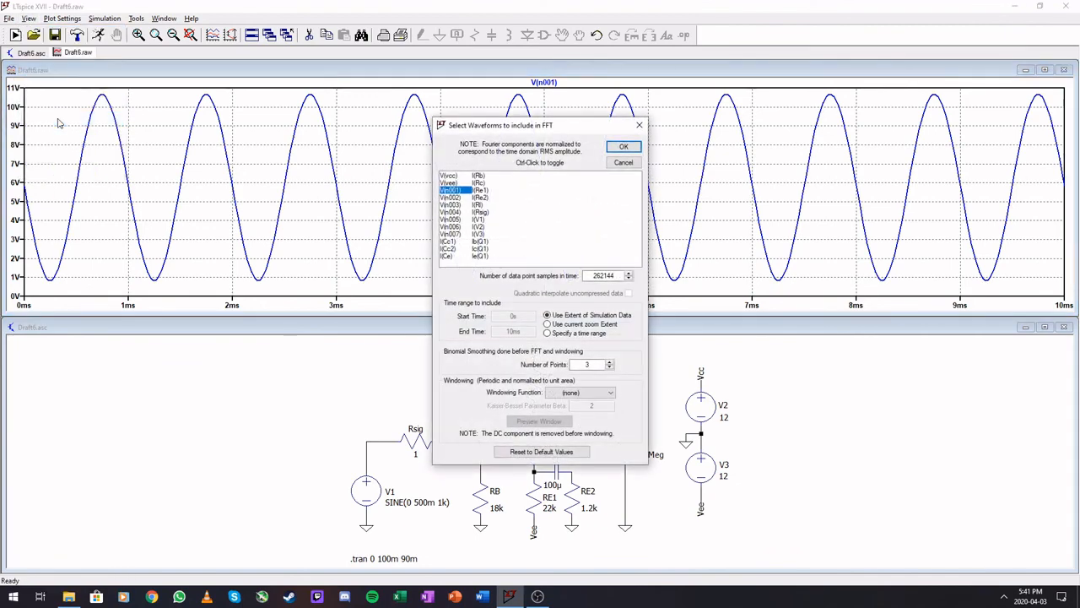
pyautogui.click(623, 146)
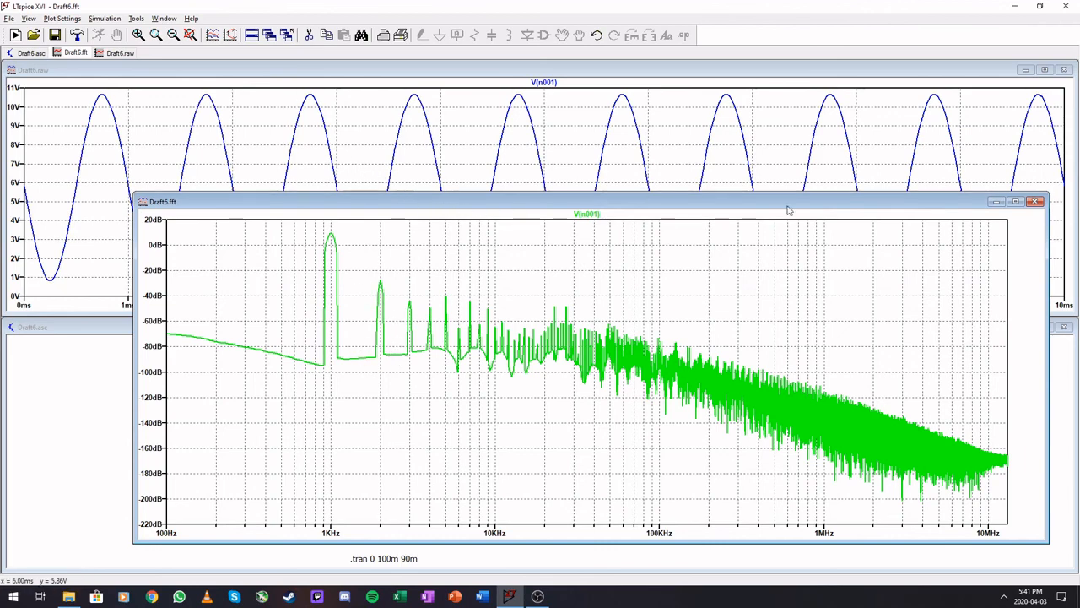
pyautogui.click(1037, 202)
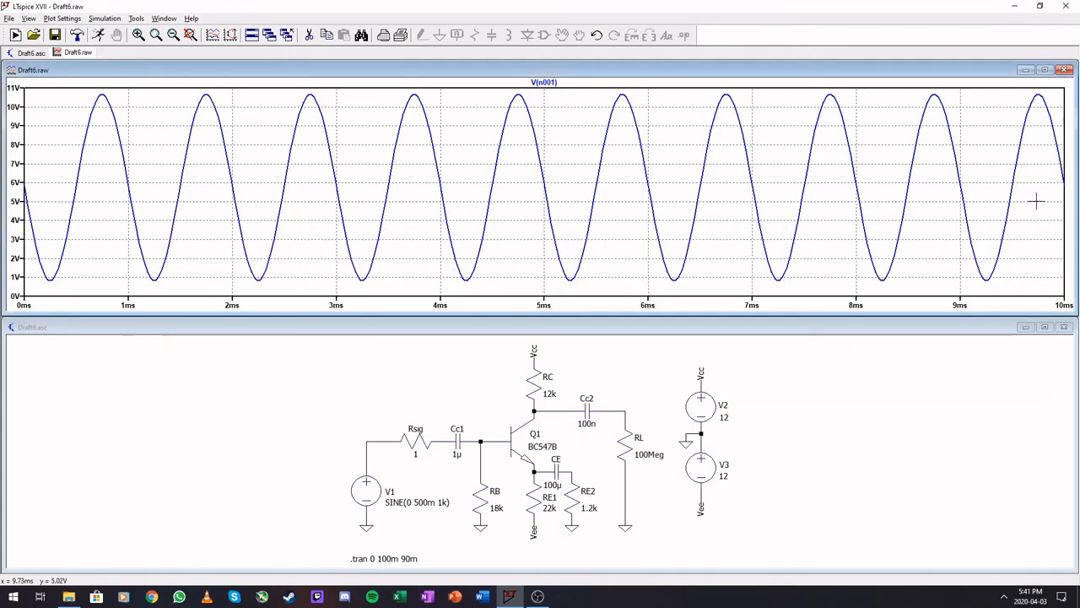
# Plot the input voltage V(n003) at V1, isolate its trace, and plot the output voltage V(n002) at RL
pyautogui.click(376, 439)
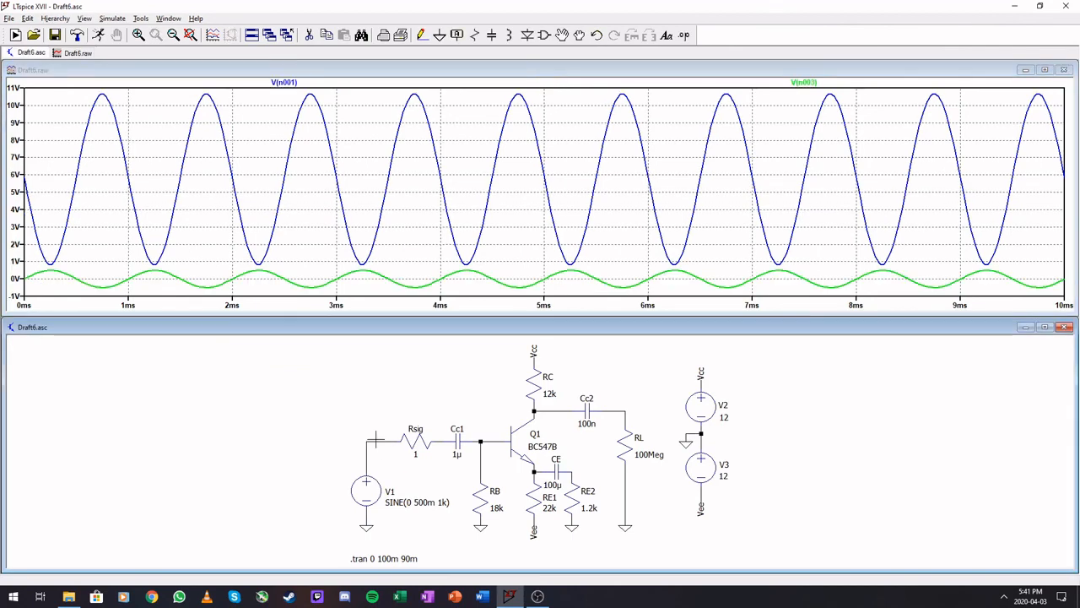
pyautogui.click(376, 440)
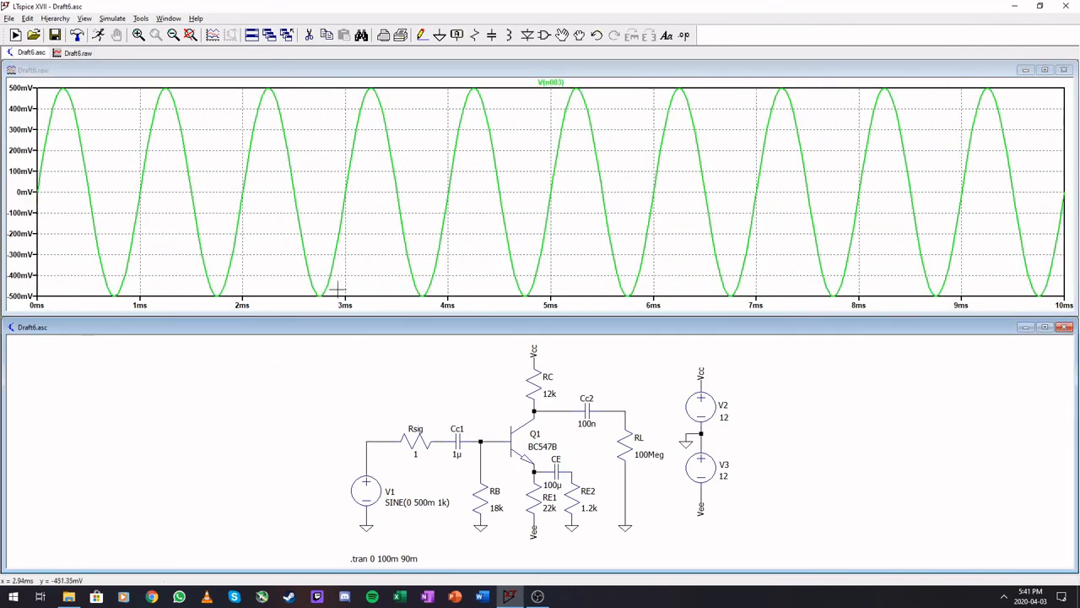
pyautogui.click(611, 409)
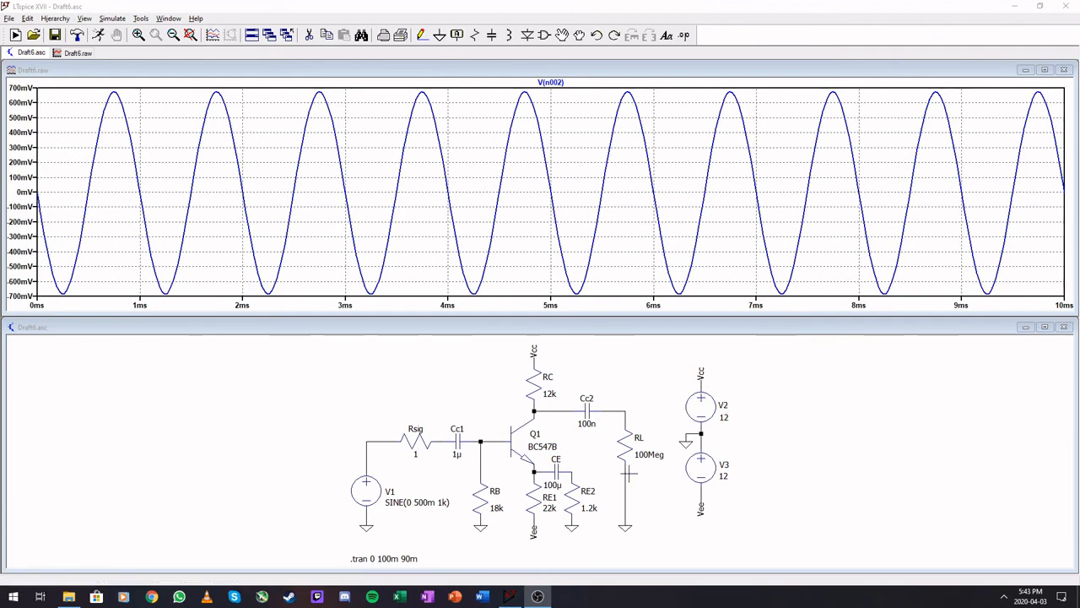
# Set the value of emitter resistor RE2 to 120 and rerun the transient simulation
pyautogui.rightClick(590, 510)
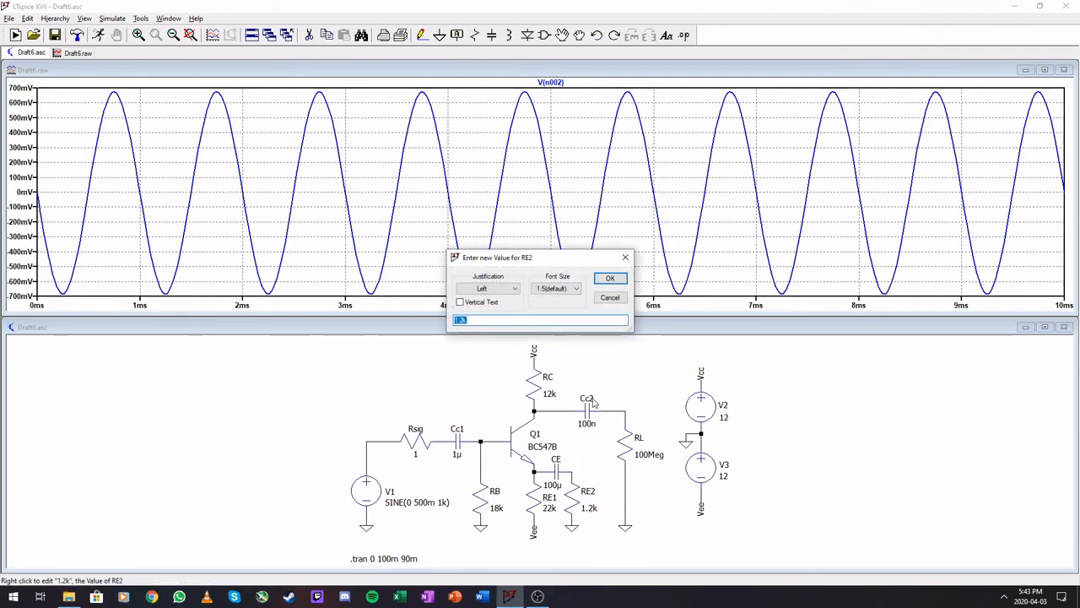
pyautogui.write('120')
pyautogui.press('Return')
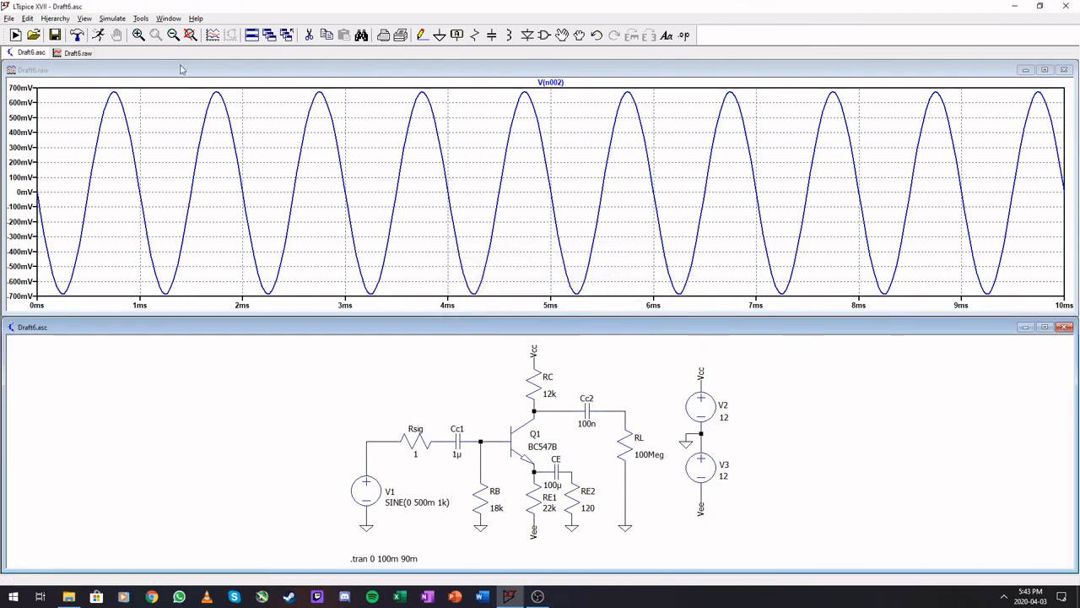
pyautogui.click(98, 36)
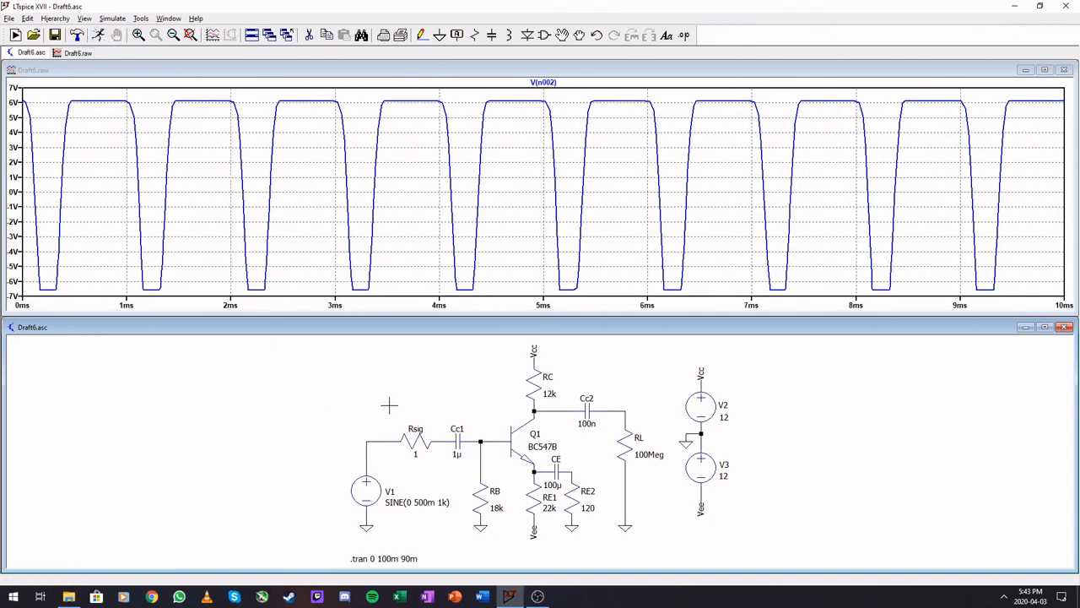
# Set source V1 to SINE(0 10m 1k) and rerun the transient simulation
pyautogui.rightClick(418, 504)
pyautogui.click(484, 318)
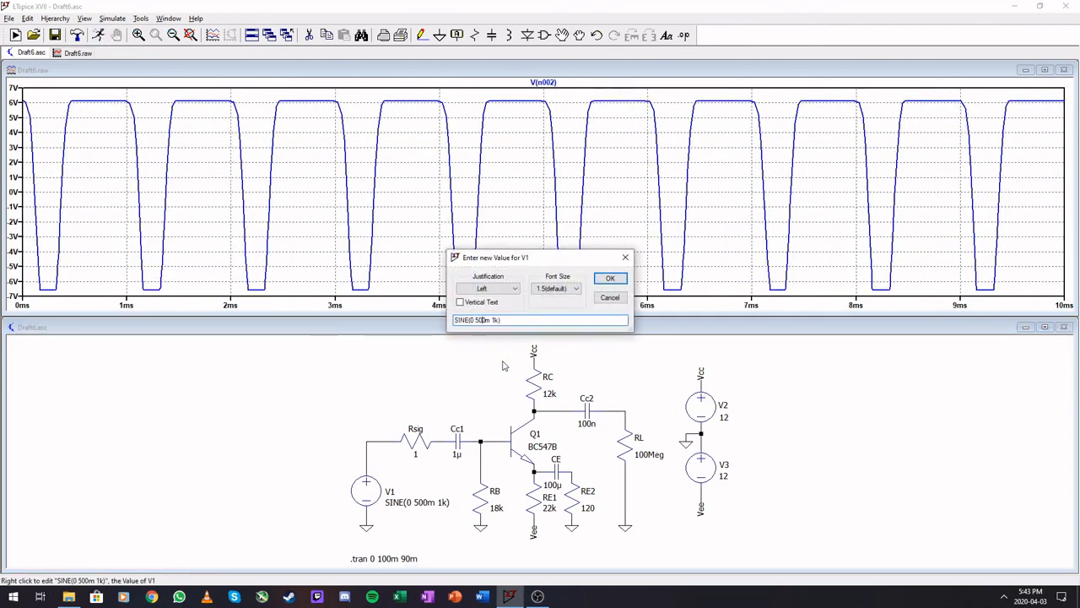
pyautogui.write('1')
pyautogui.press('Return')
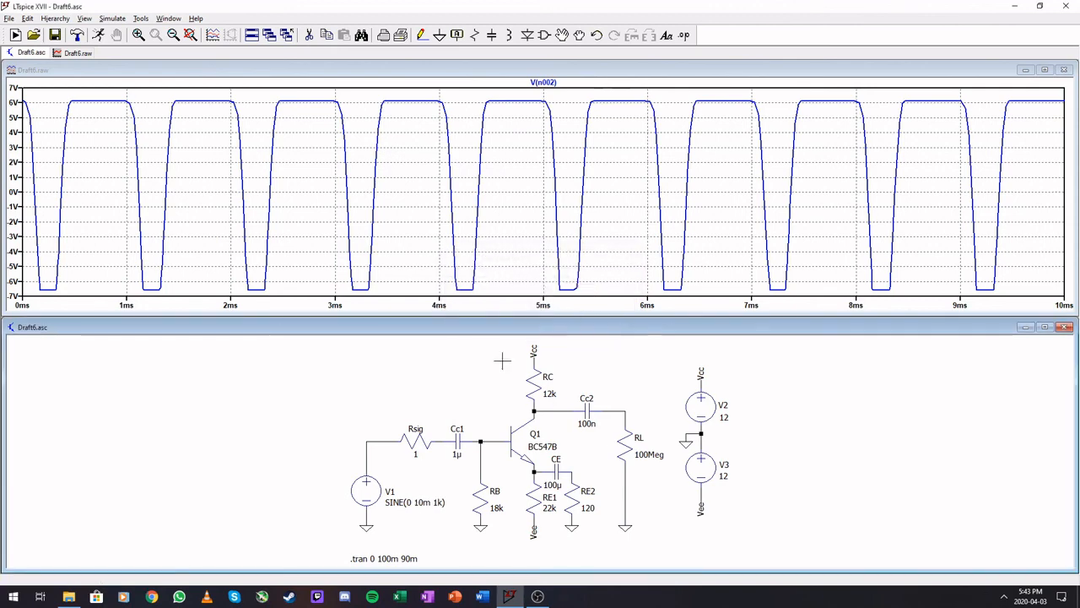
pyautogui.click(97, 36)
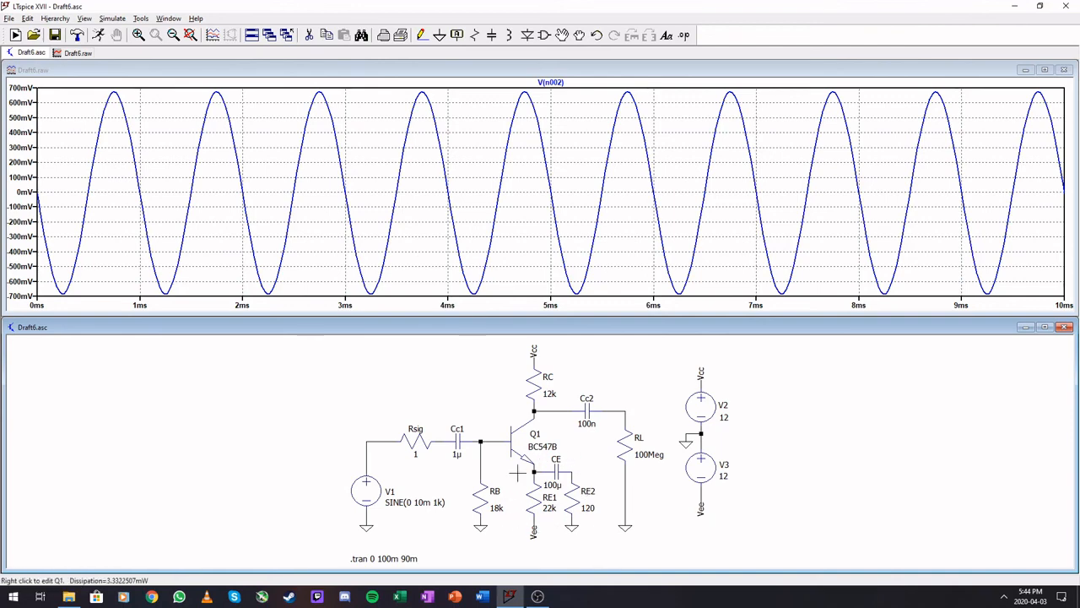
# Set source V1 to SINE(0 50m 1k) and rerun the transient simulation
pyautogui.rightClick(420, 502)
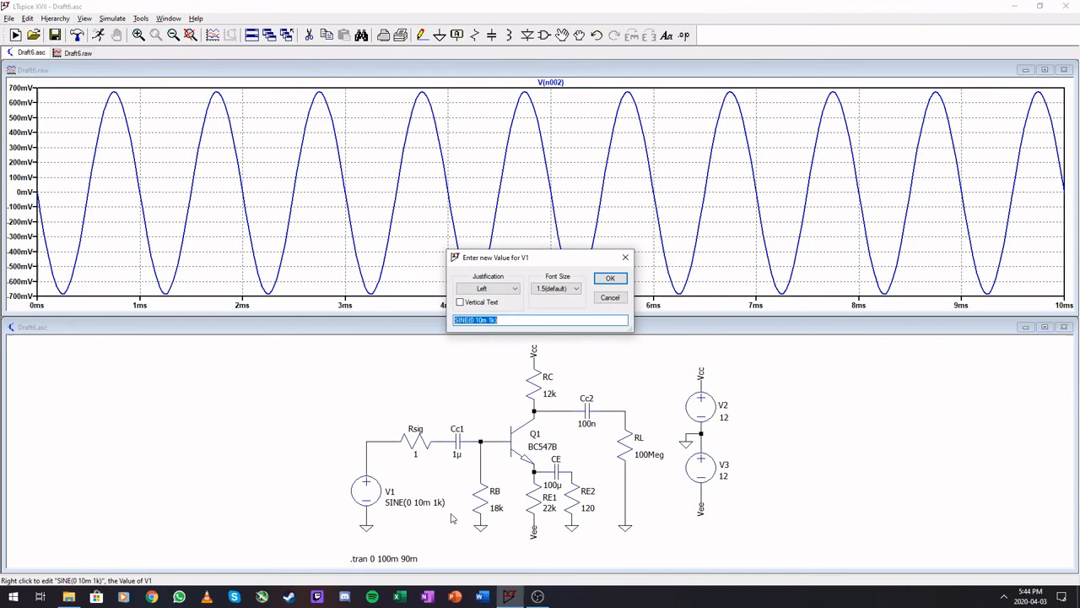
pyautogui.click(477, 320)
pyautogui.write('5')
pyautogui.press('Return')
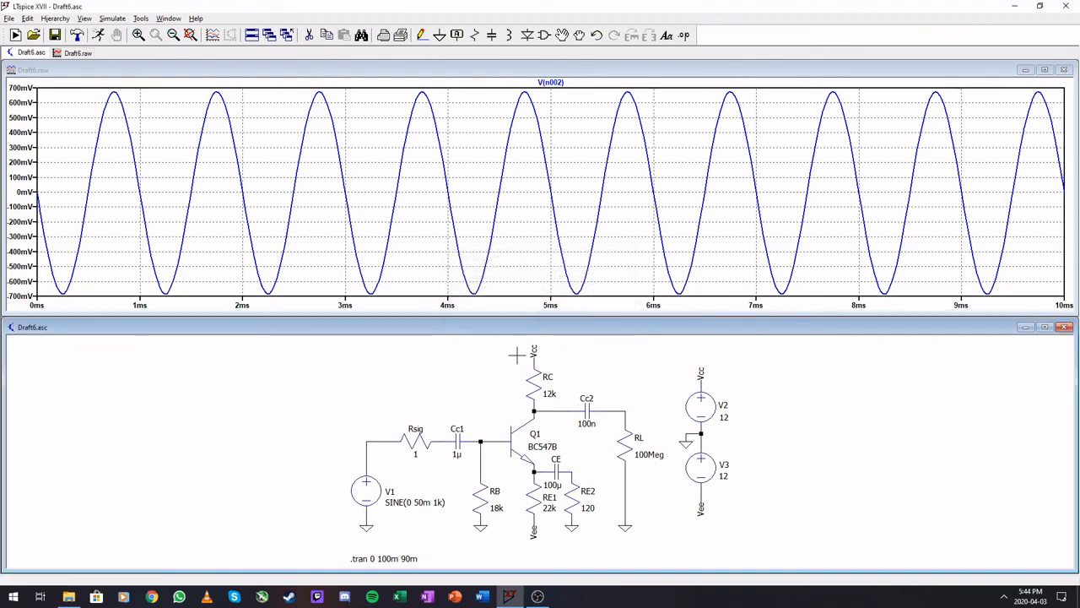
pyautogui.click(97, 37)
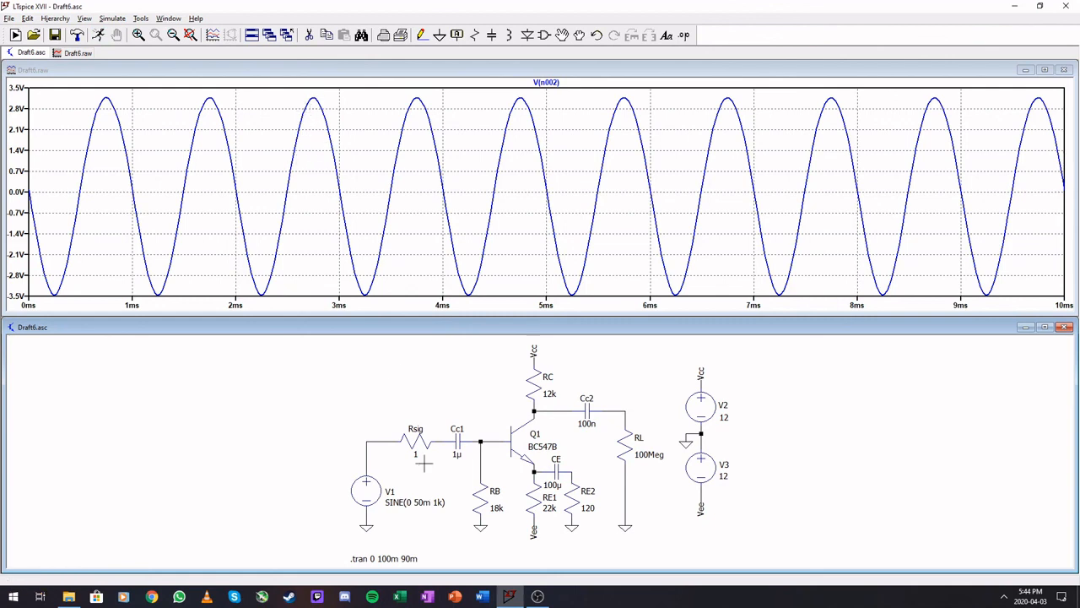
# Set source V1 to SINE(0 100m 1k) and rerun the transient simulation
pyautogui.rightClick(415, 502)
pyautogui.click(479, 320)
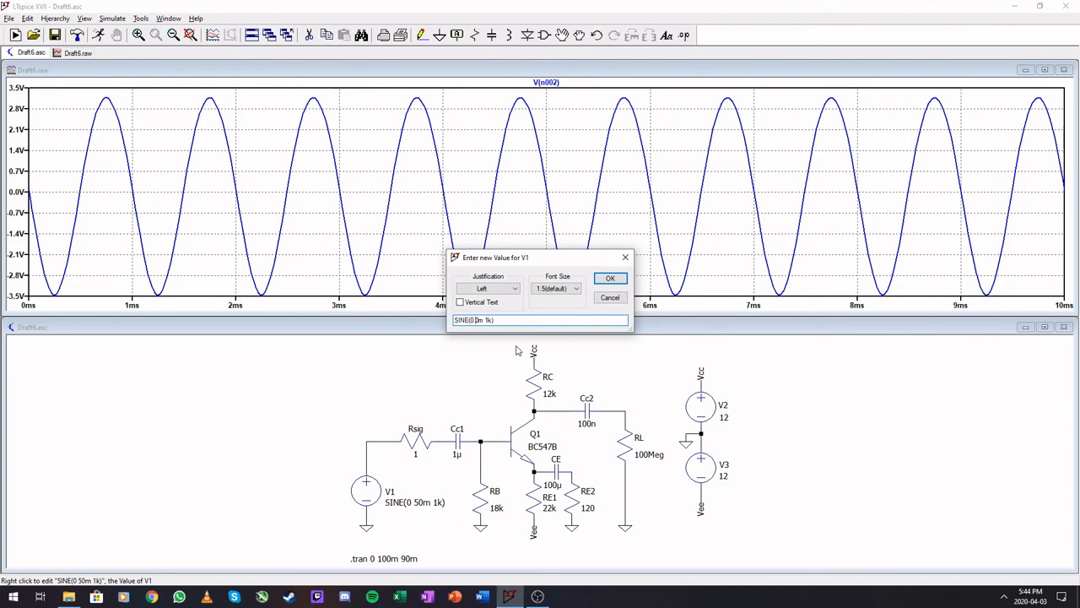
pyautogui.write('100')
pyautogui.press('Return')
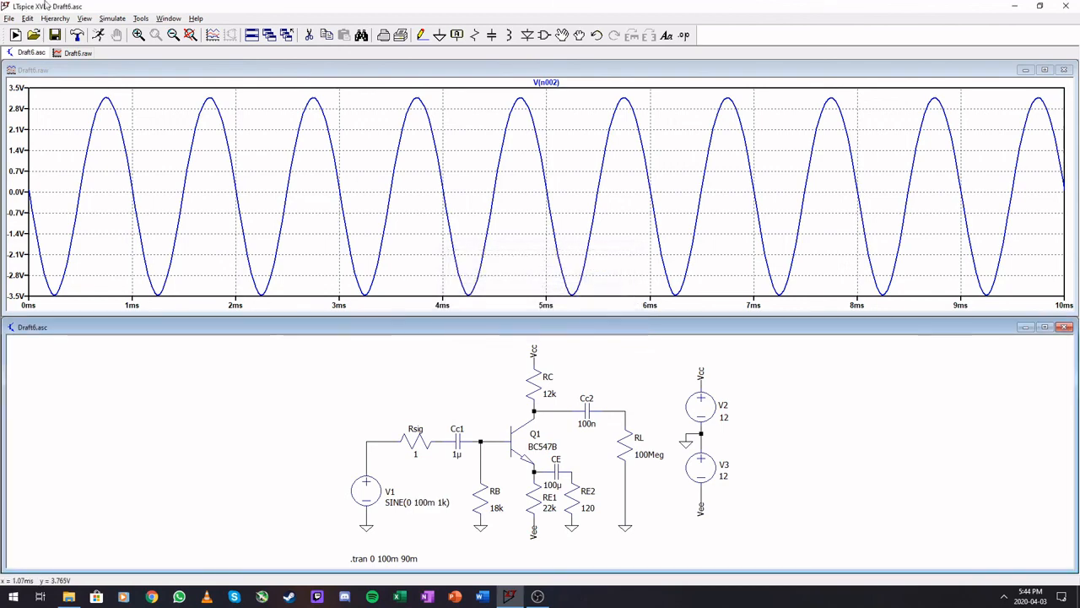
pyautogui.click(100, 38)
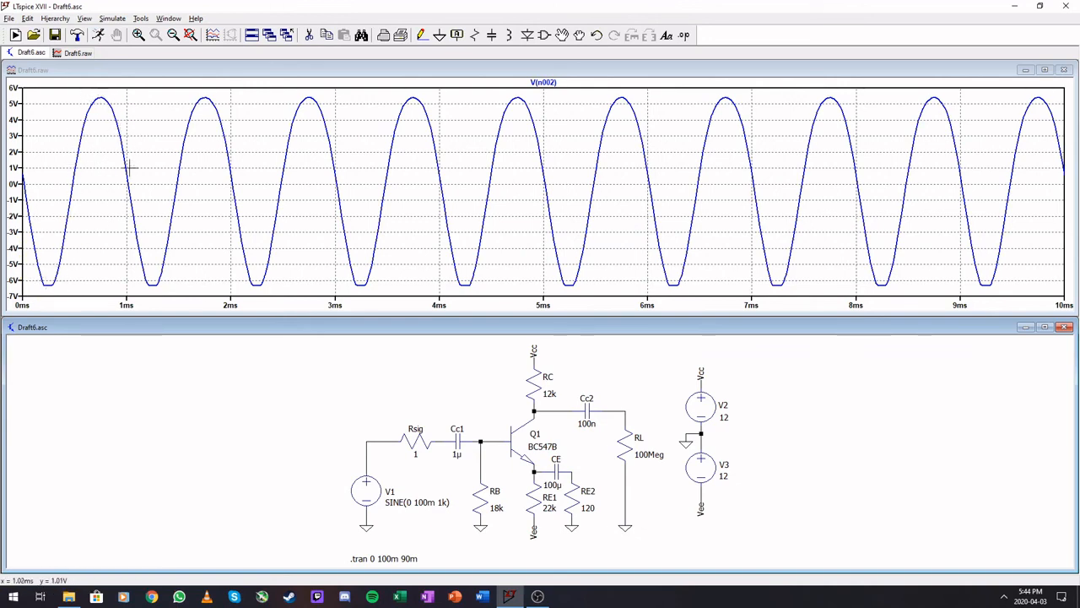
# Compare the input voltage V(n003) with the output voltage V(n002) at RL, and compute the output's FFT with the default settings
pyautogui.click(380, 437)
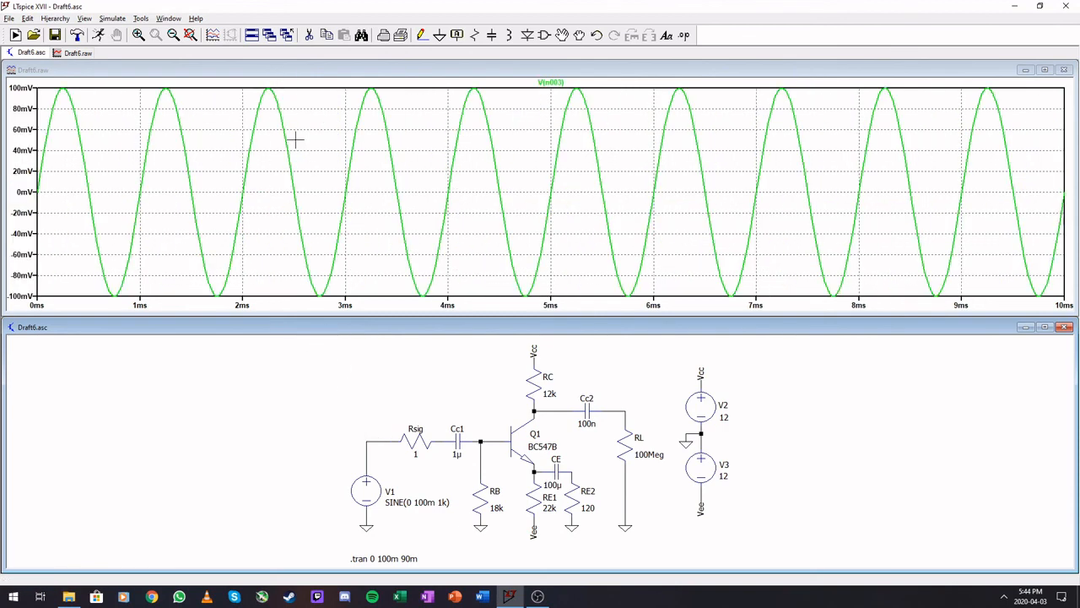
pyautogui.click(622, 406)
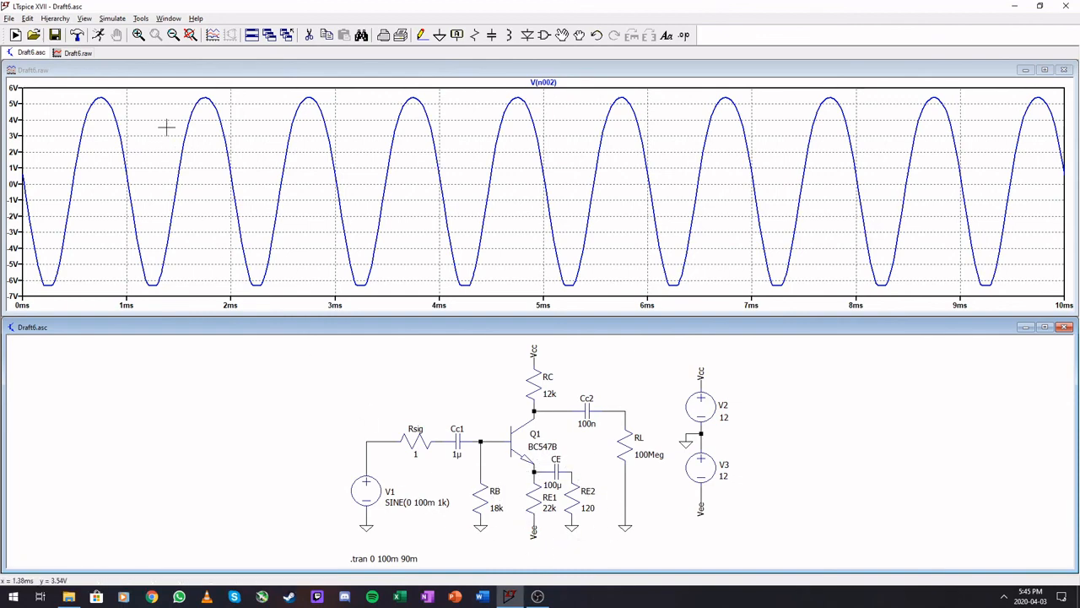
pyautogui.click(160, 71)
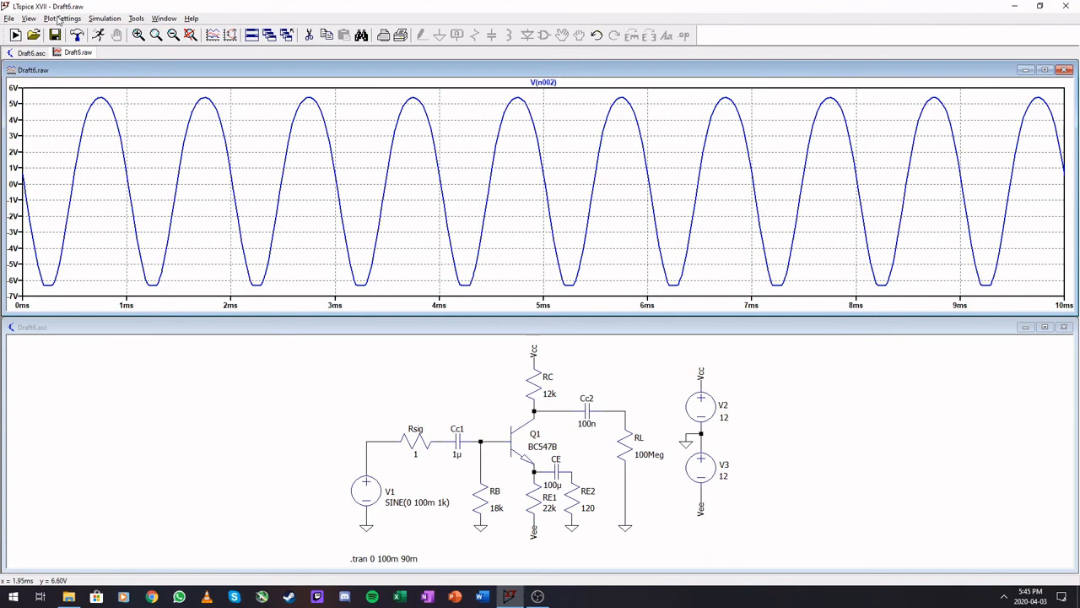
pyautogui.click(26, 18)
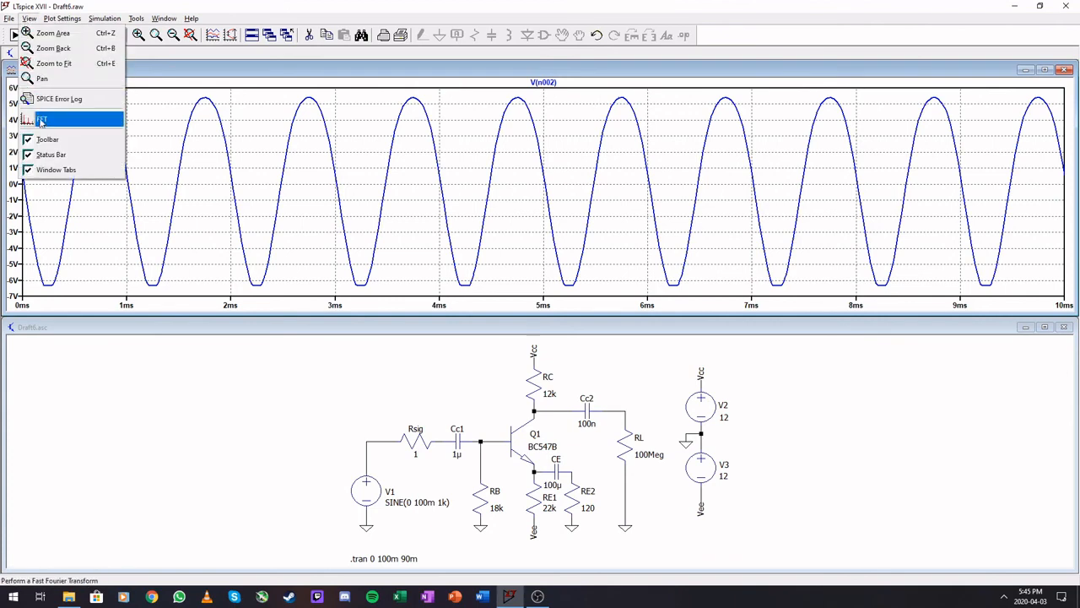
pyautogui.click(46, 123)
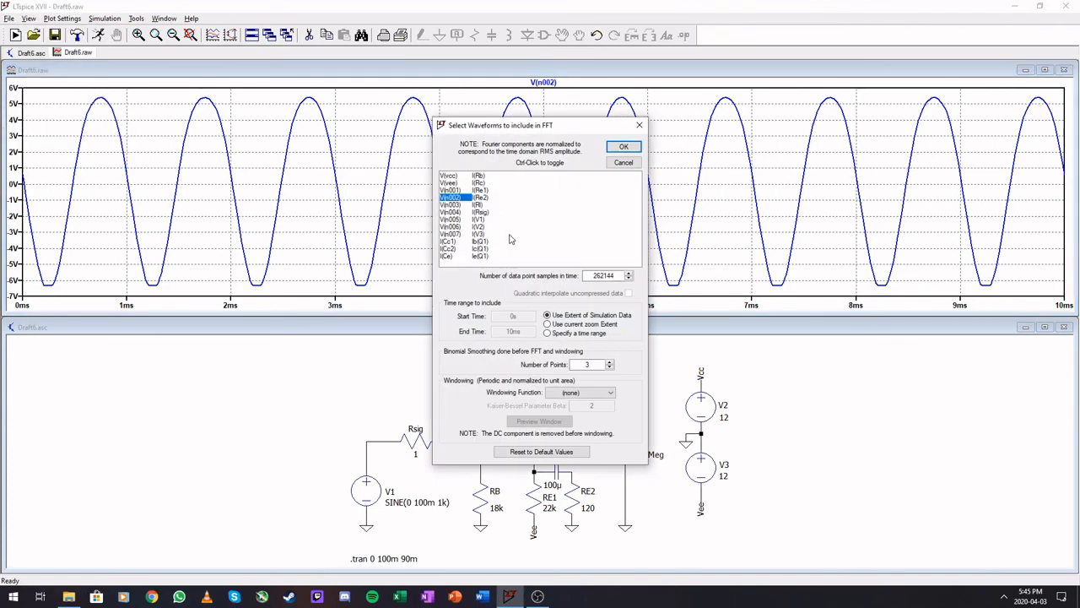
pyautogui.click(624, 147)
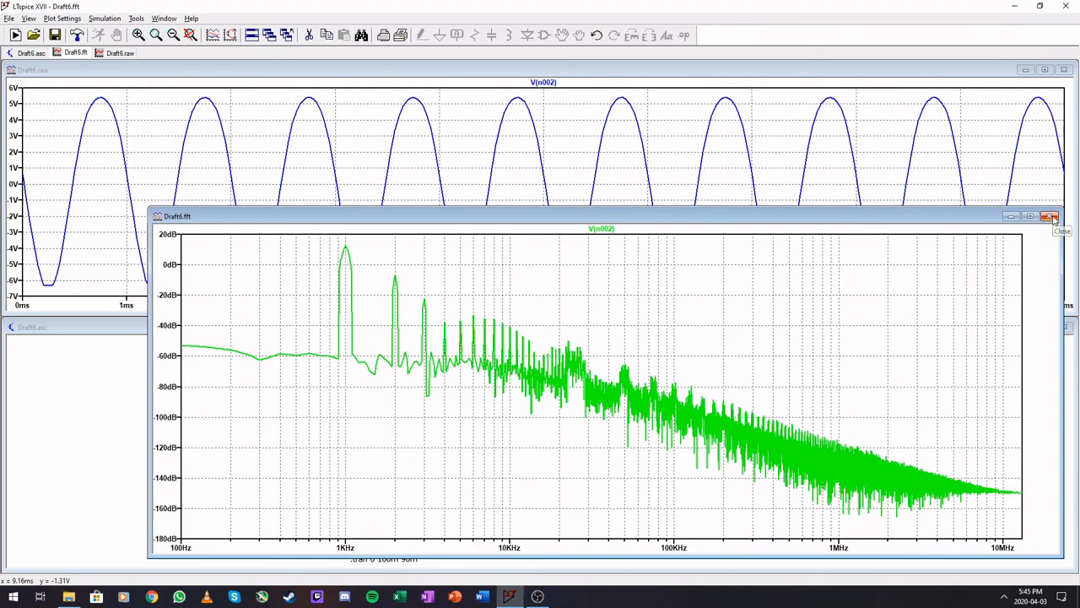
# Plot the input voltage V(n003) at V1, examine its harmonics in a default FFT, and close that FFT plot
pyautogui.click(84, 390)
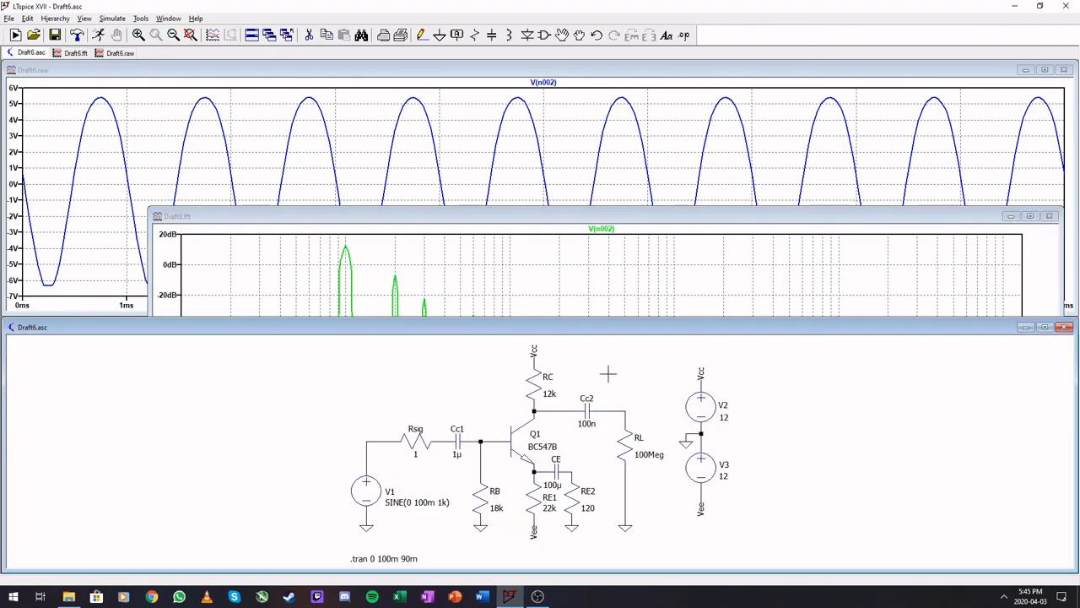
pyautogui.click(377, 438)
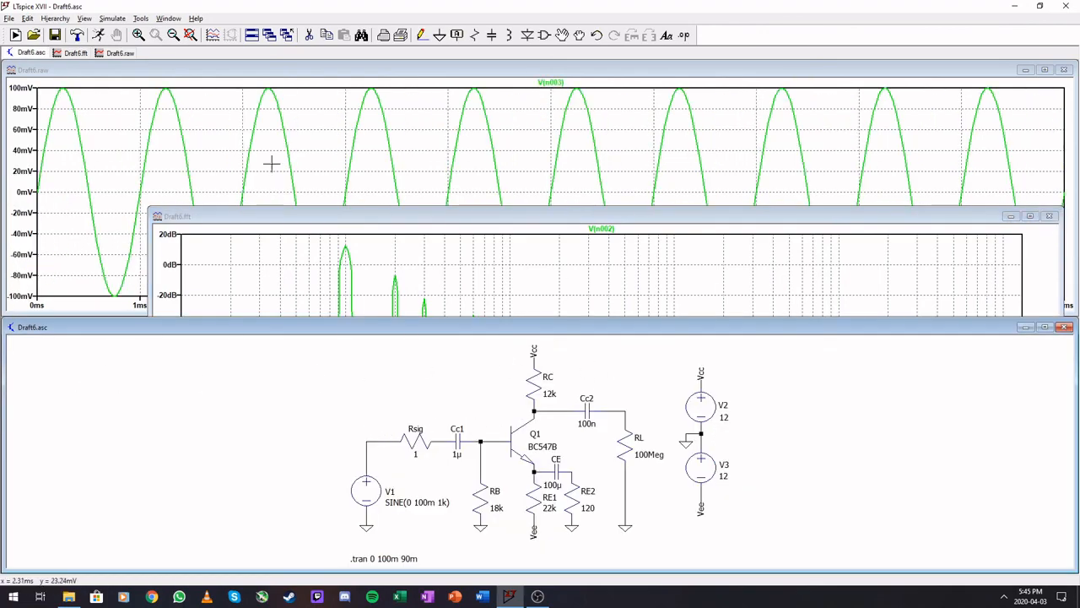
pyautogui.click(194, 78)
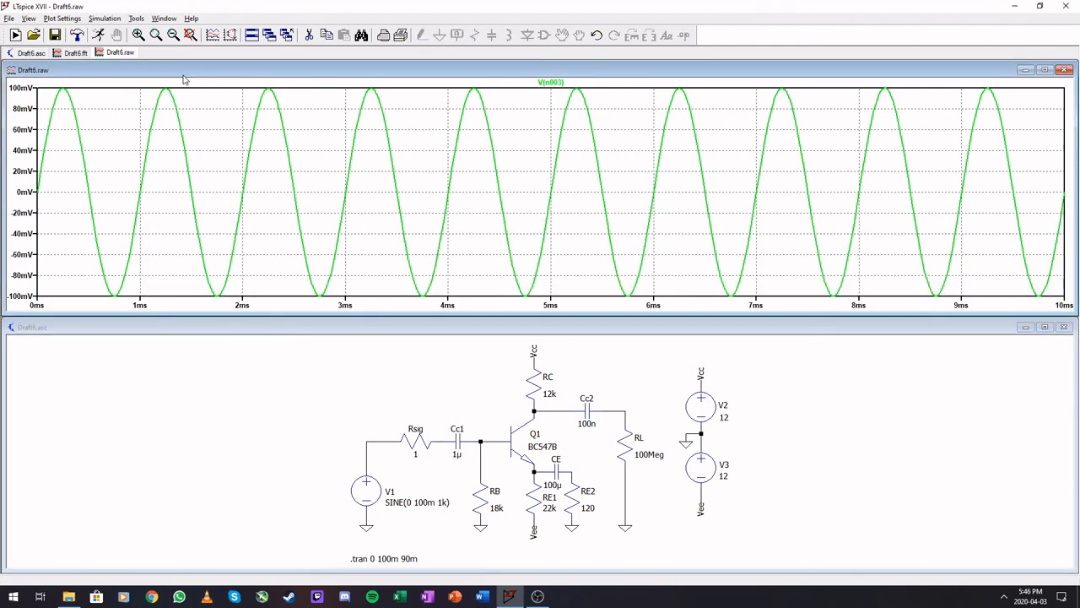
pyautogui.click(10, 18)
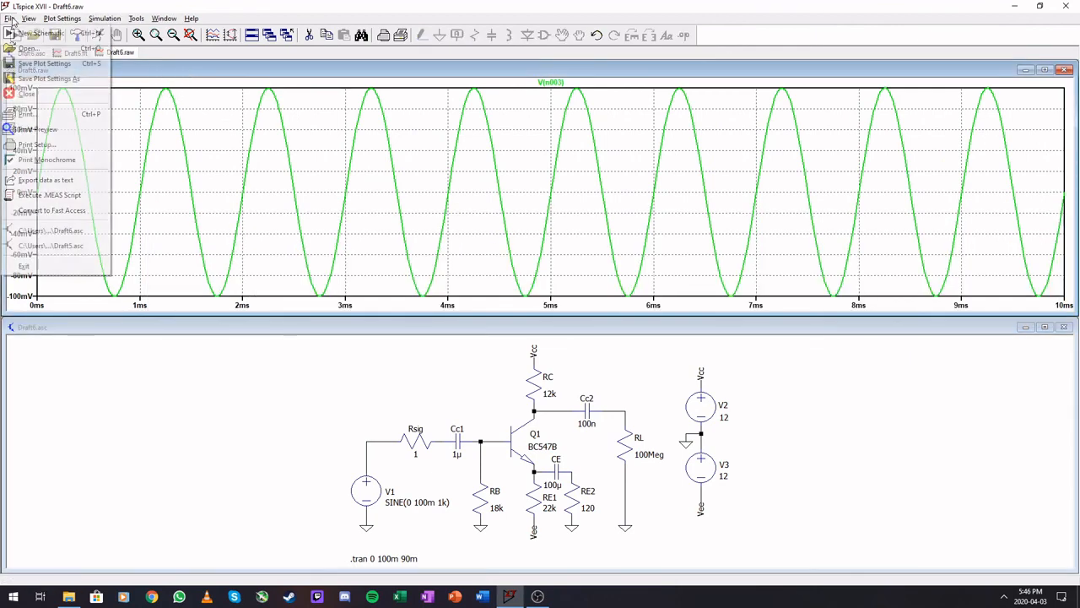
pyautogui.moveTo(28, 19)
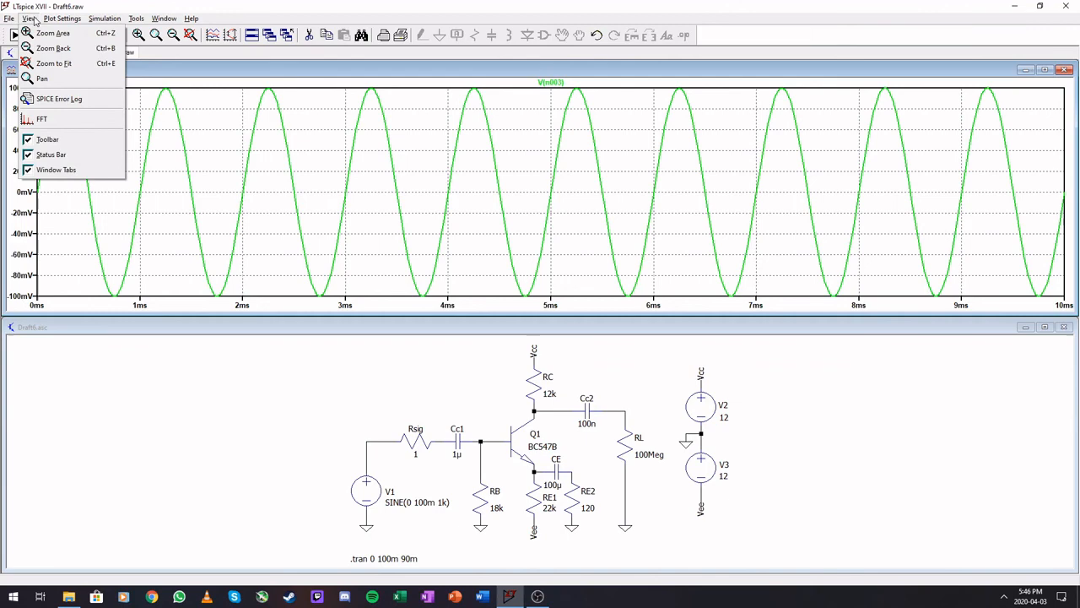
pyautogui.click(51, 121)
pyautogui.click(623, 147)
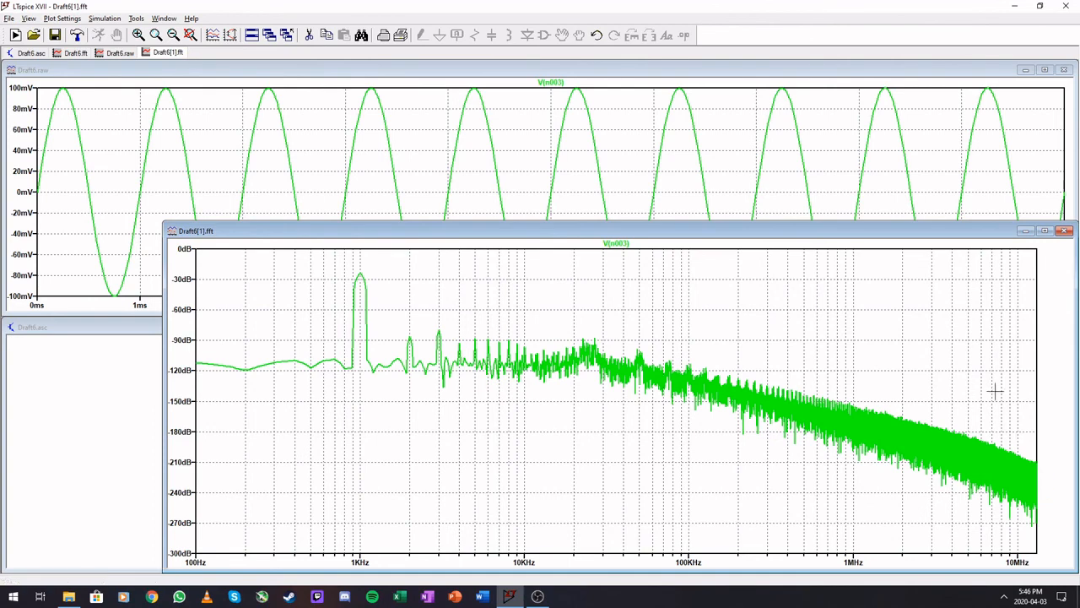
pyautogui.click(1065, 231)
pyautogui.click(790, 458)
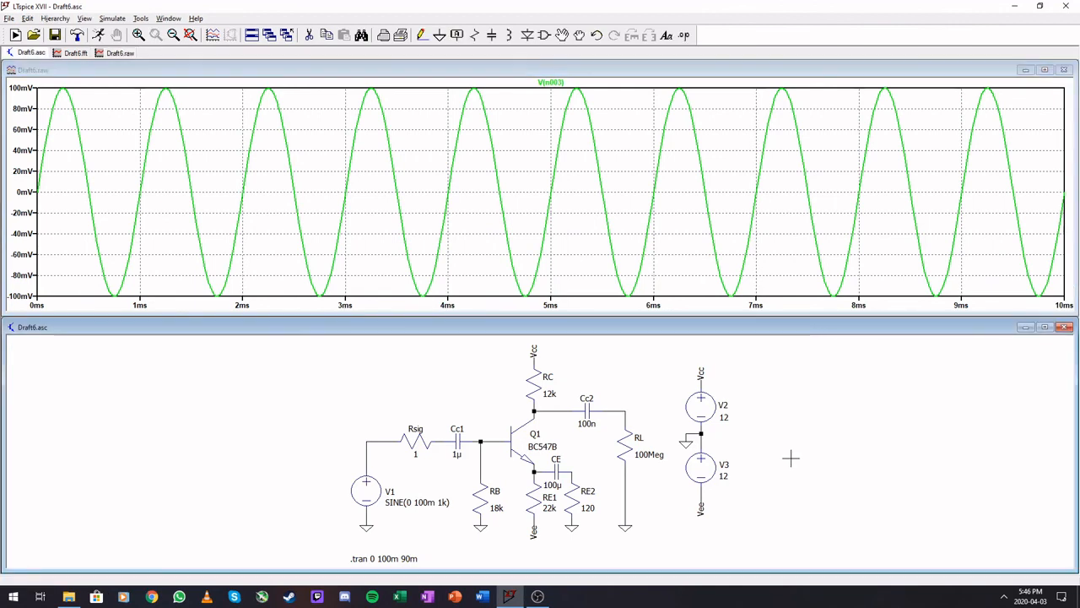